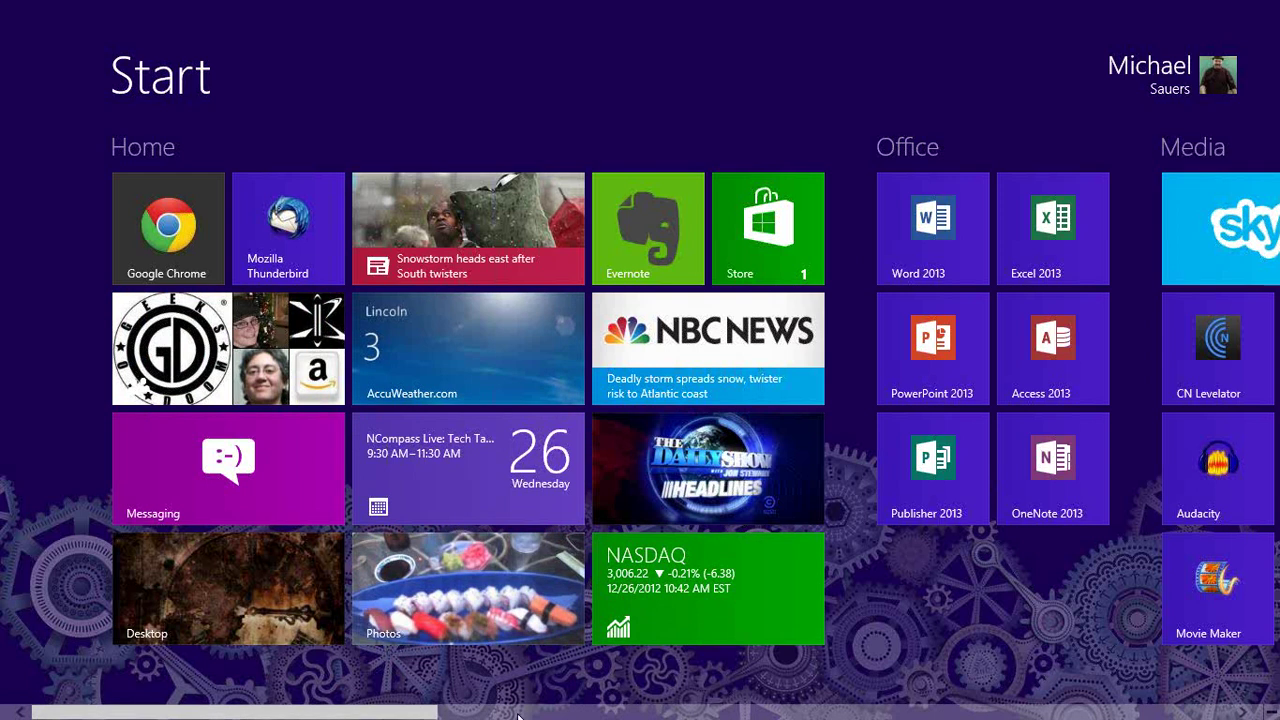
- Look through the tile groups on the Start screen from Home through to Misc and the unnamed games group
scroll(393, 716, down, 3)
drag(393, 716, 646, 716)
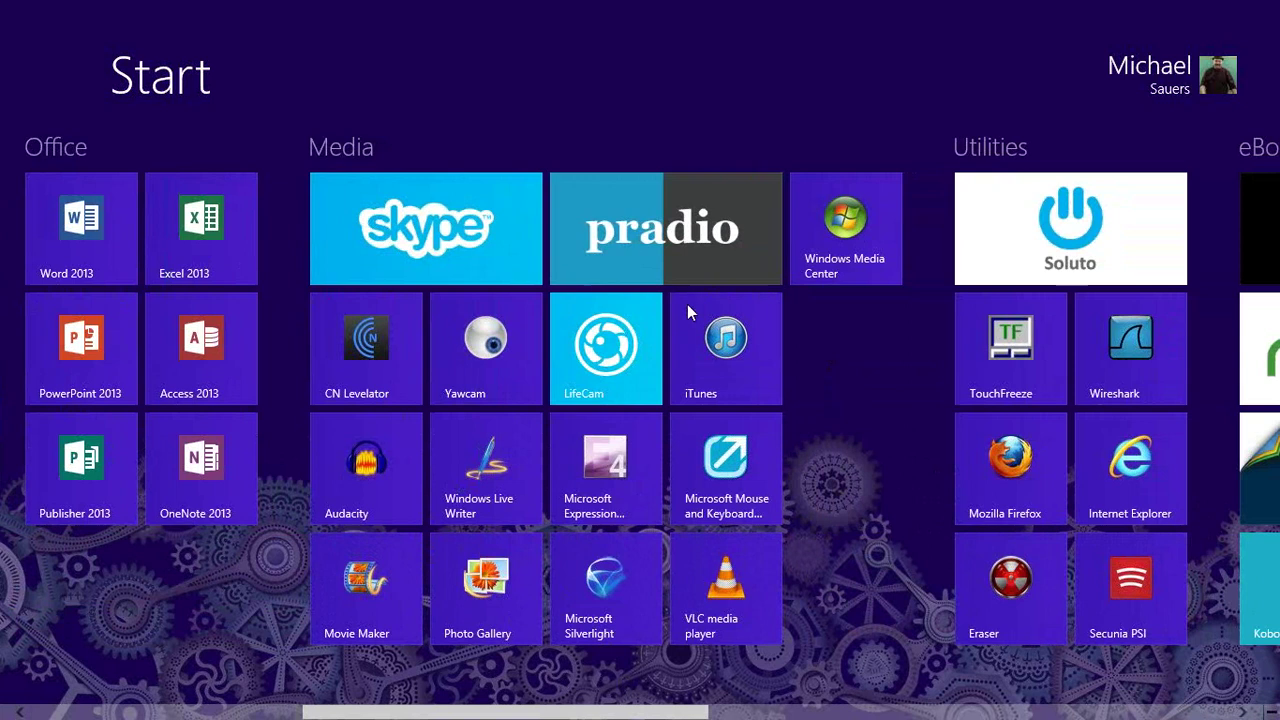
scroll(821, 717, down, 3)
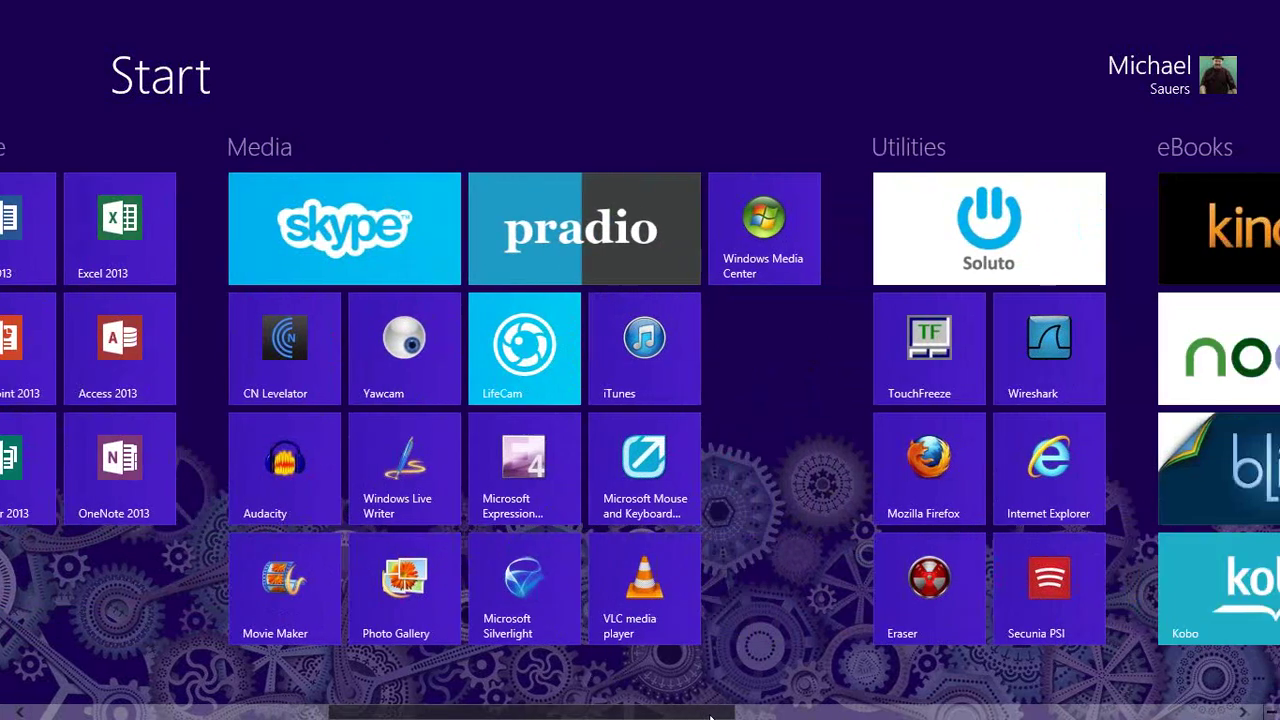
scroll(640, 428, down, 4)
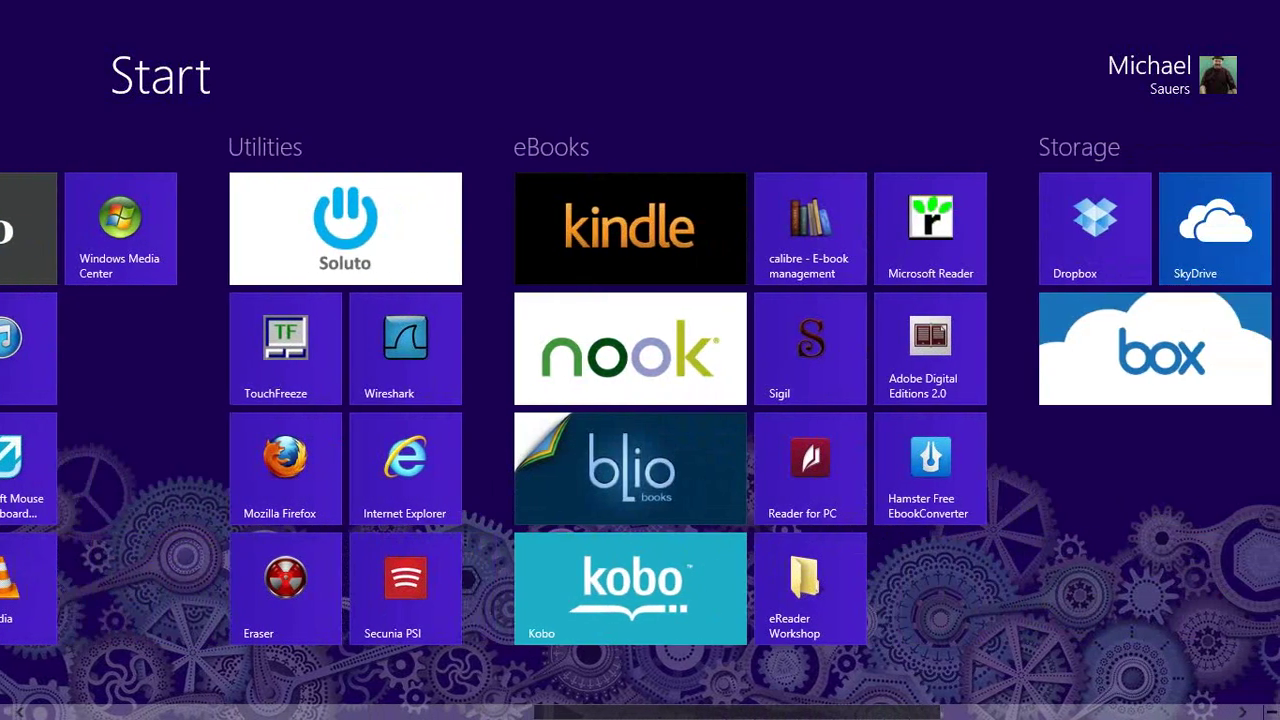
scroll(640, 428, down, 5)
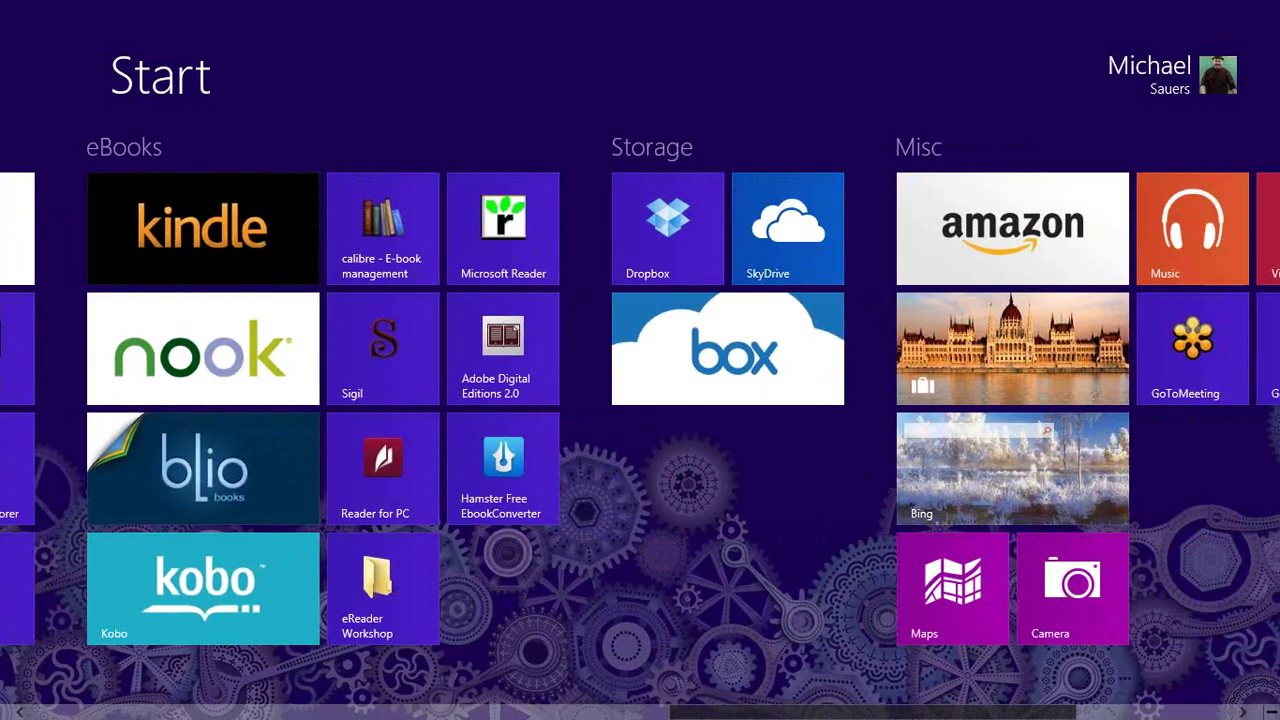
scroll(1212, 716, down, 3)
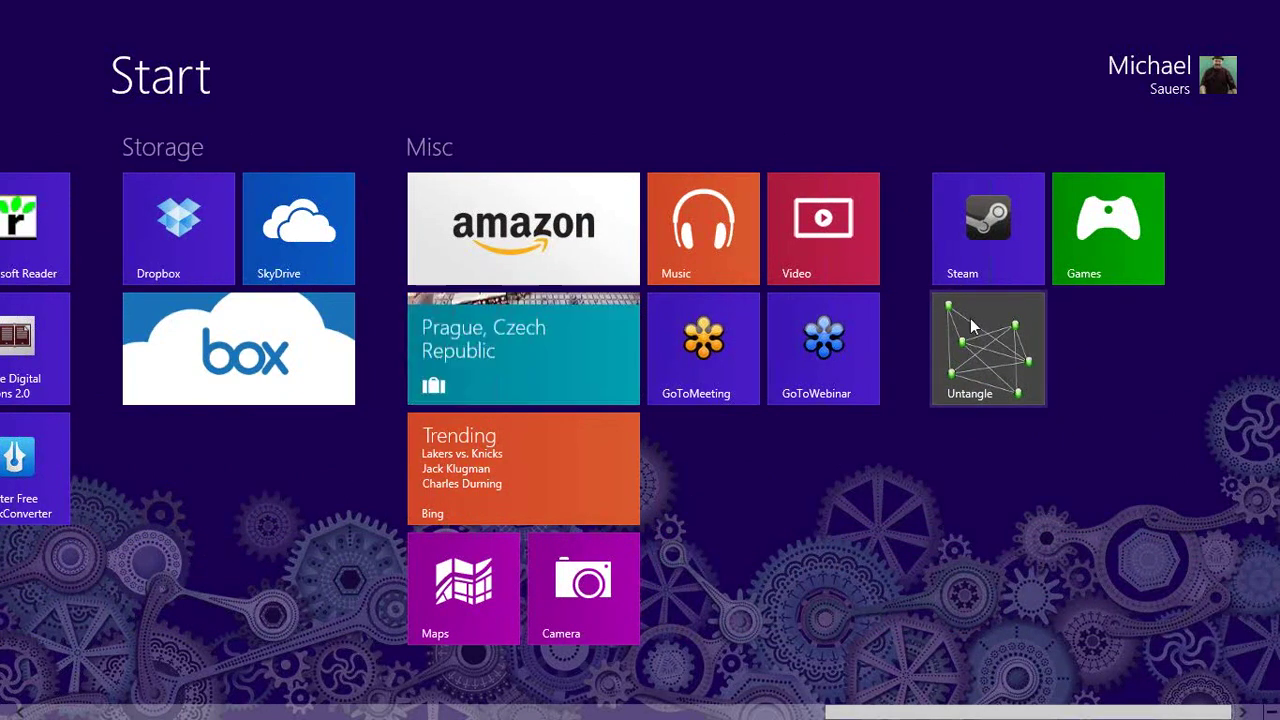
- Move the Untangle tile to Storage and back to the front of the unnamed games group, and place the Amazon tile below GoToMeeting in Misc
drag(973, 377, 192, 472)
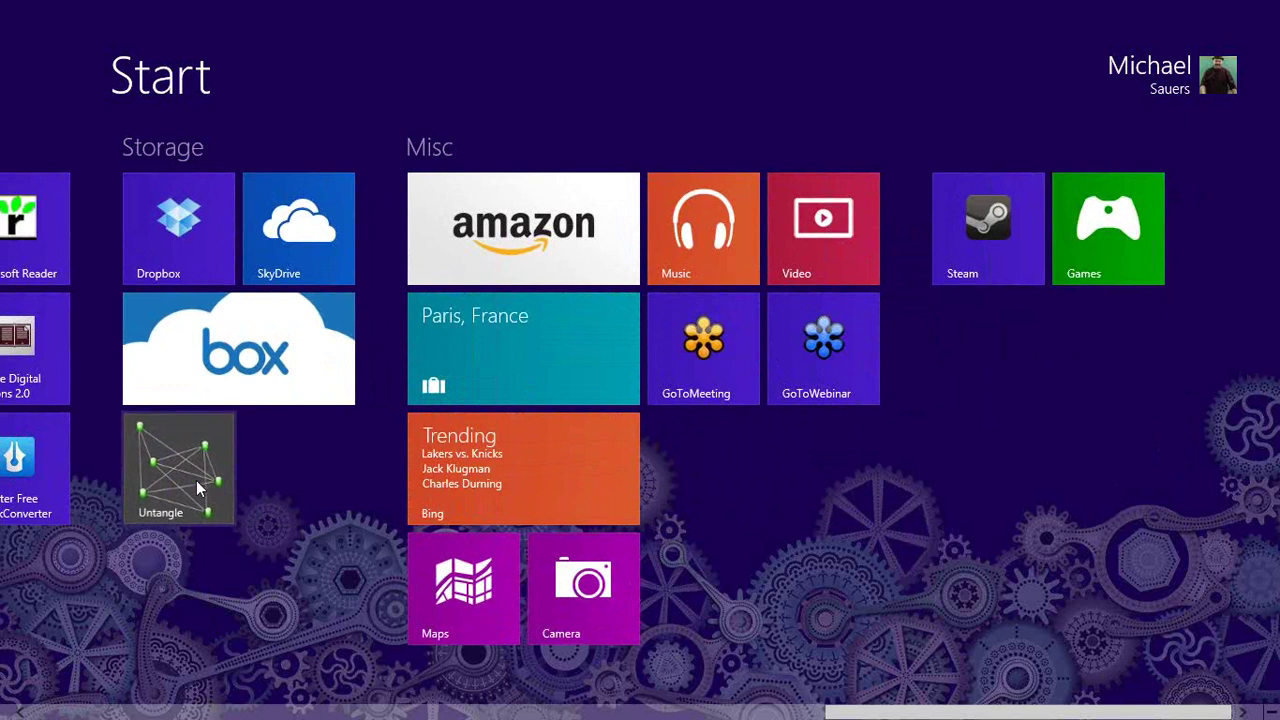
drag(194, 491, 991, 244)
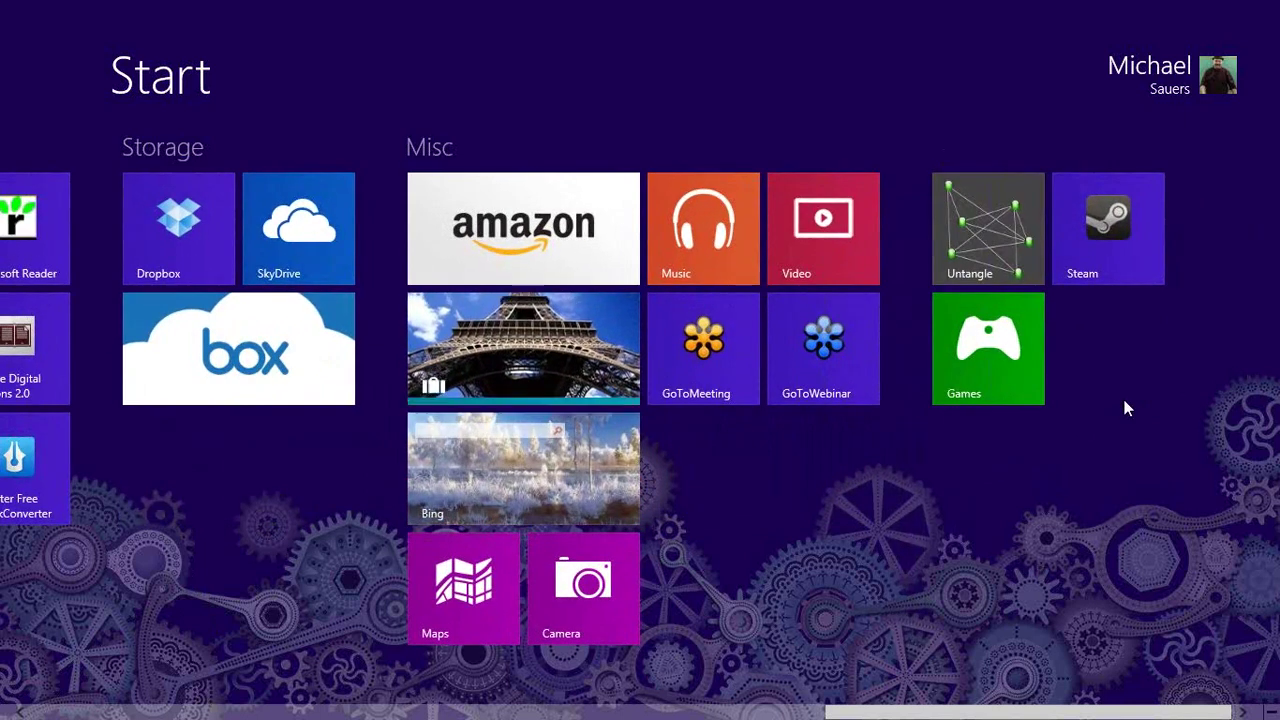
drag(523, 239, 764, 369)
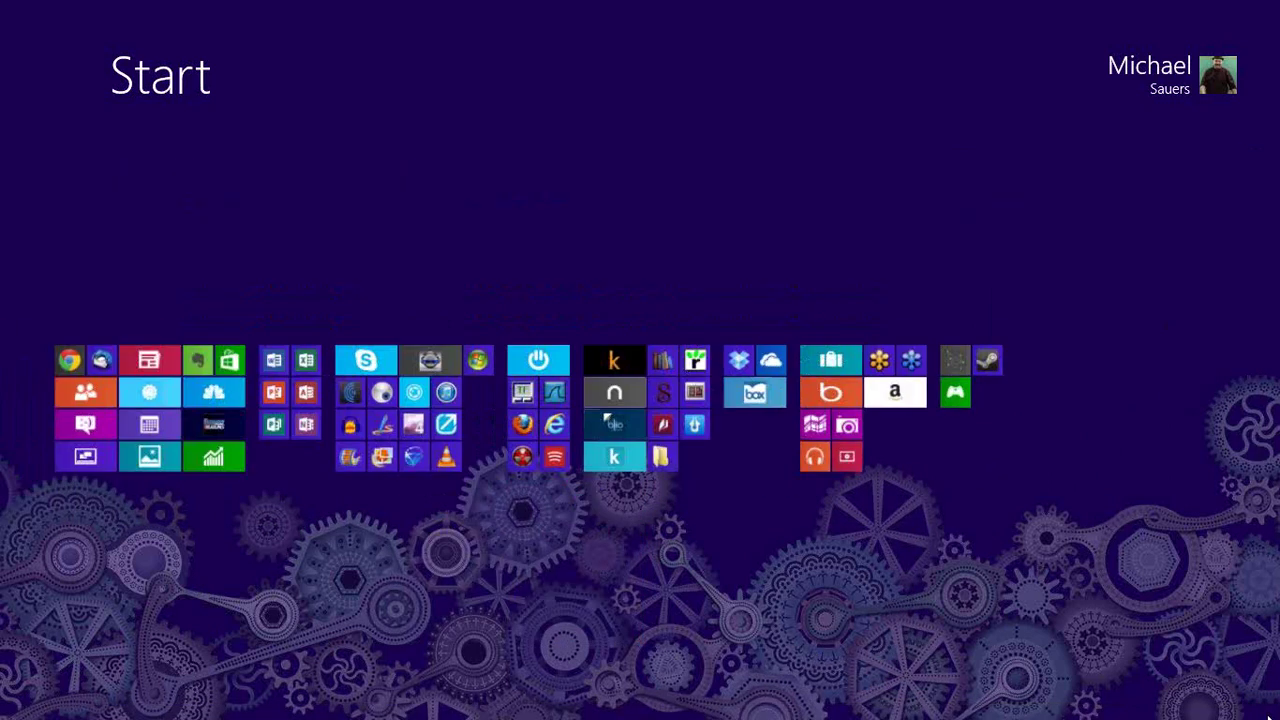
- Reorder whole tile groups: place Storage before Utilities, put Utilities back in front of Storage, and move eBooks between Office and Media
click(1241, 712)
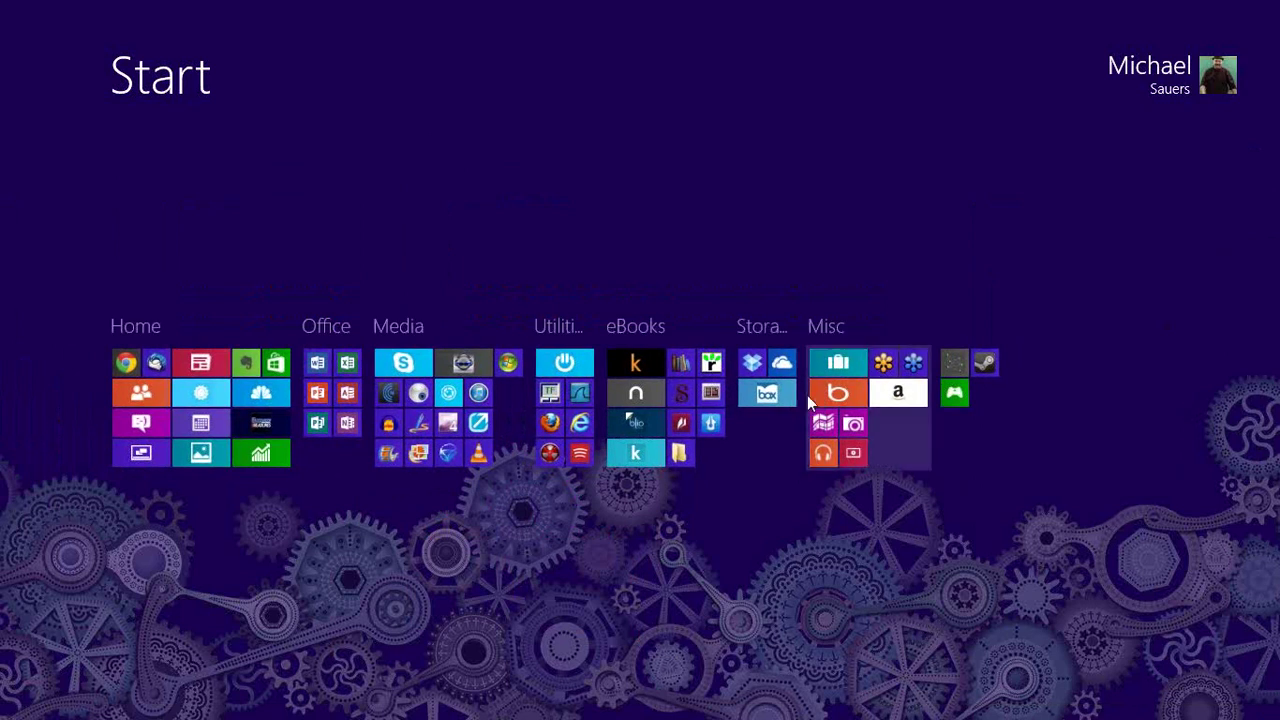
drag(771, 370, 563, 385)
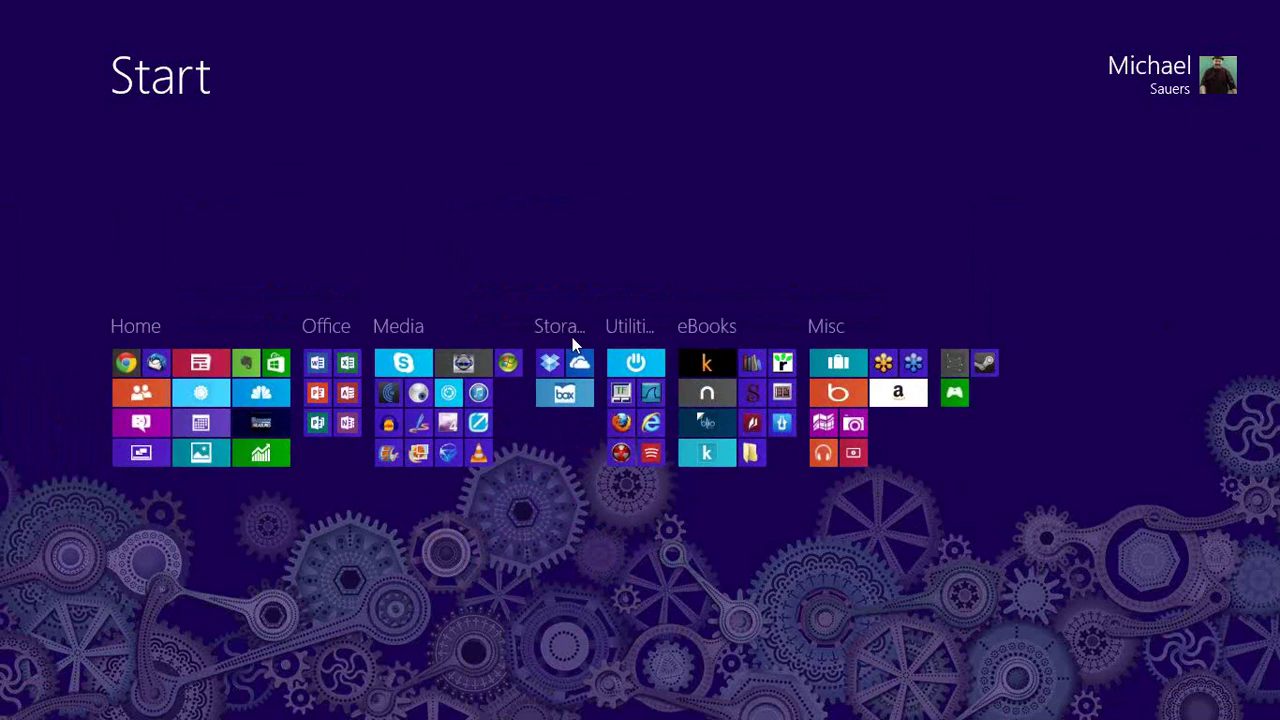
drag(645, 398, 560, 398)
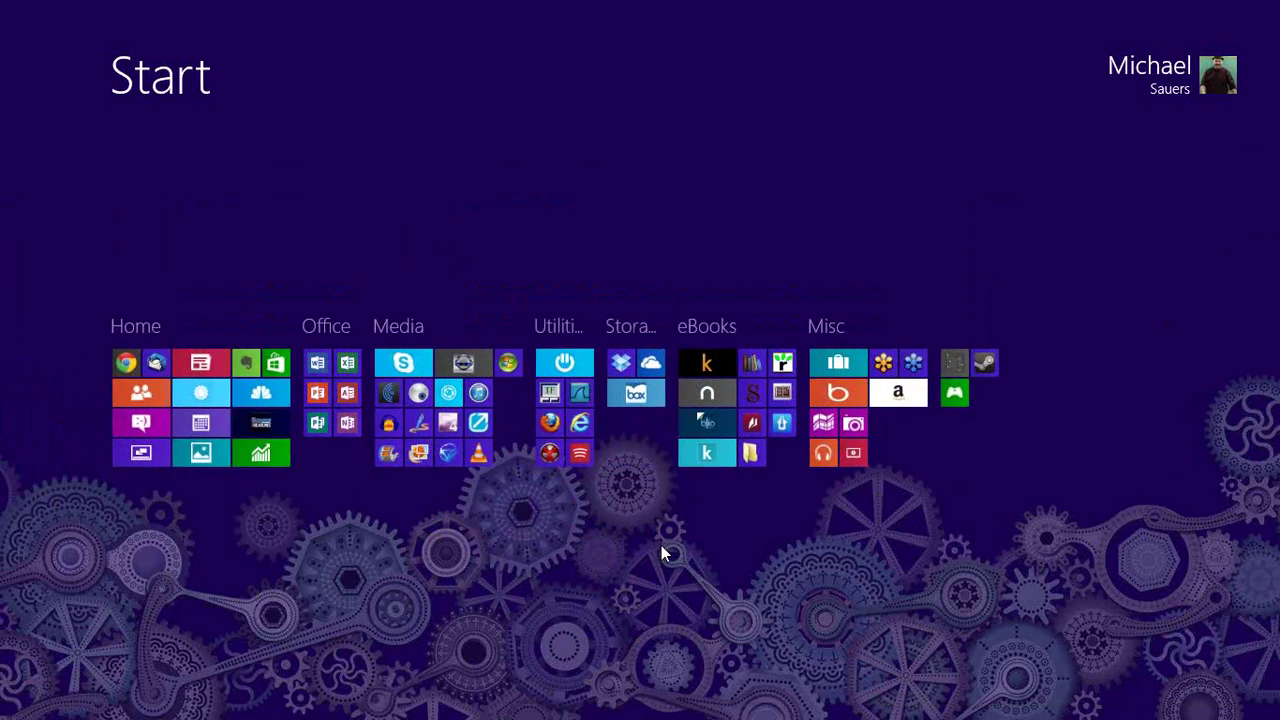
drag(745, 392, 452, 391)
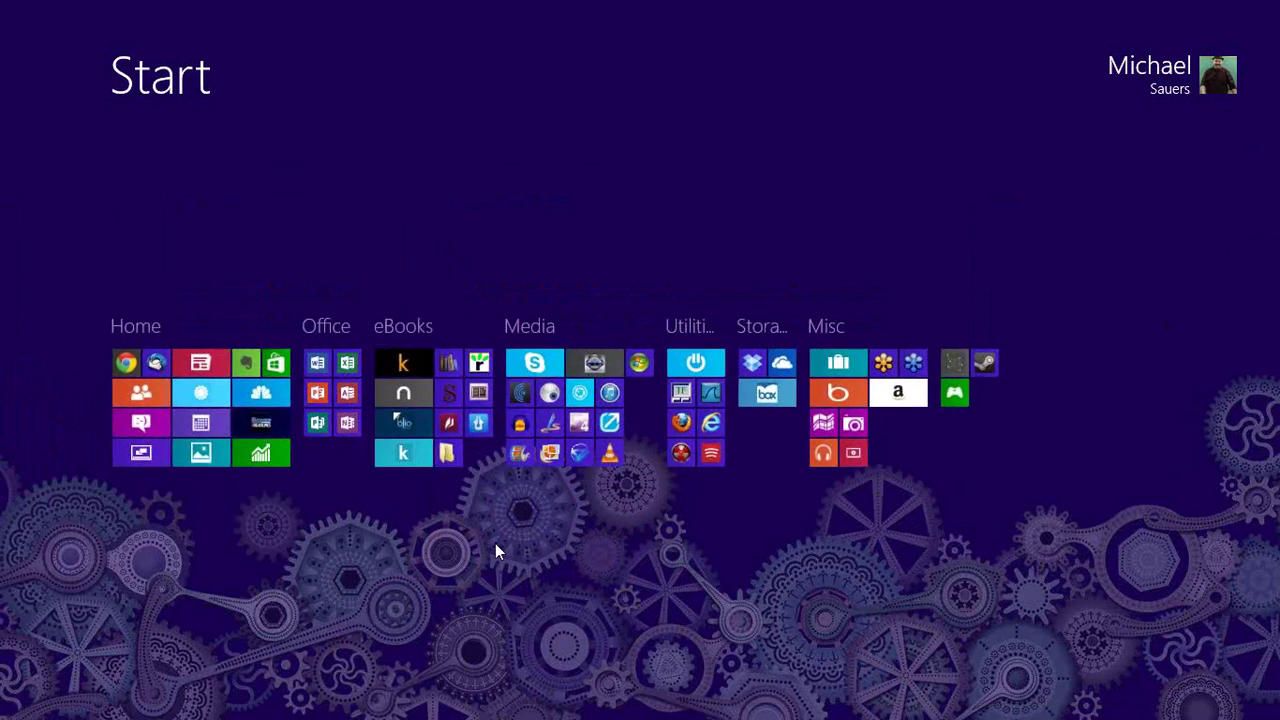
click(588, 553)
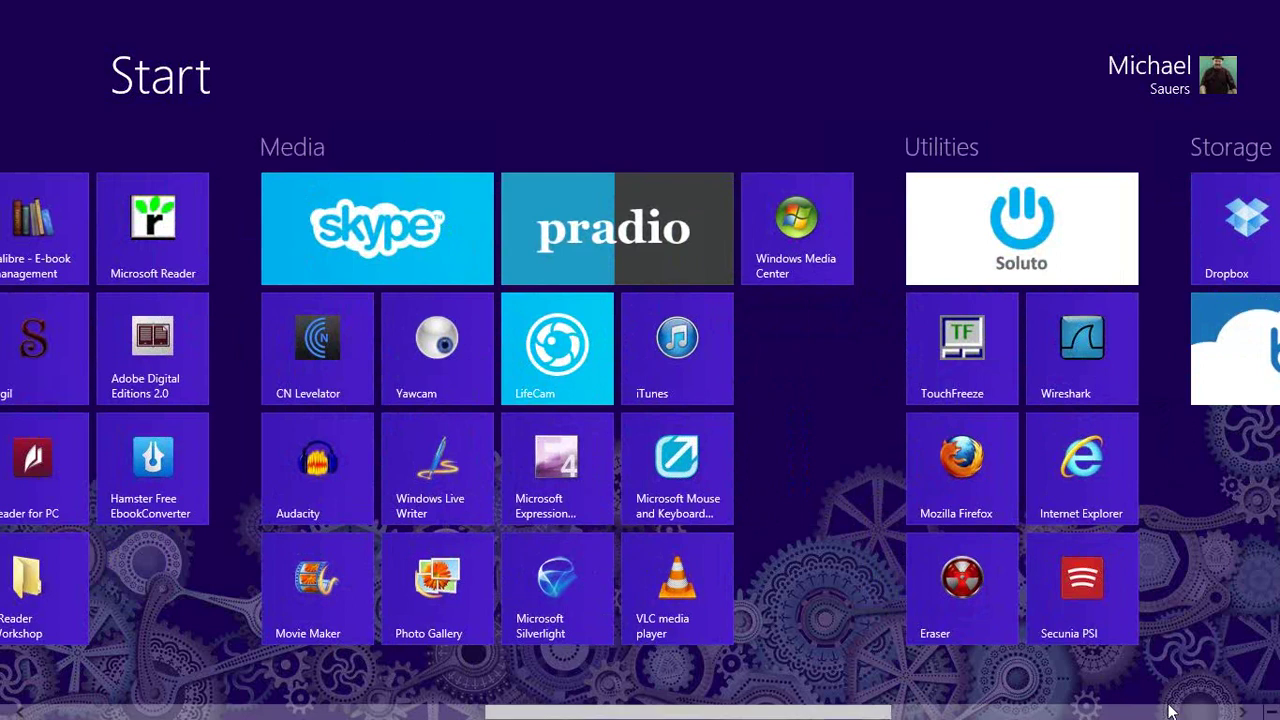
- Name the unnamed tile group containing Untangle, Steam and Games "Games"
click(1265, 705)
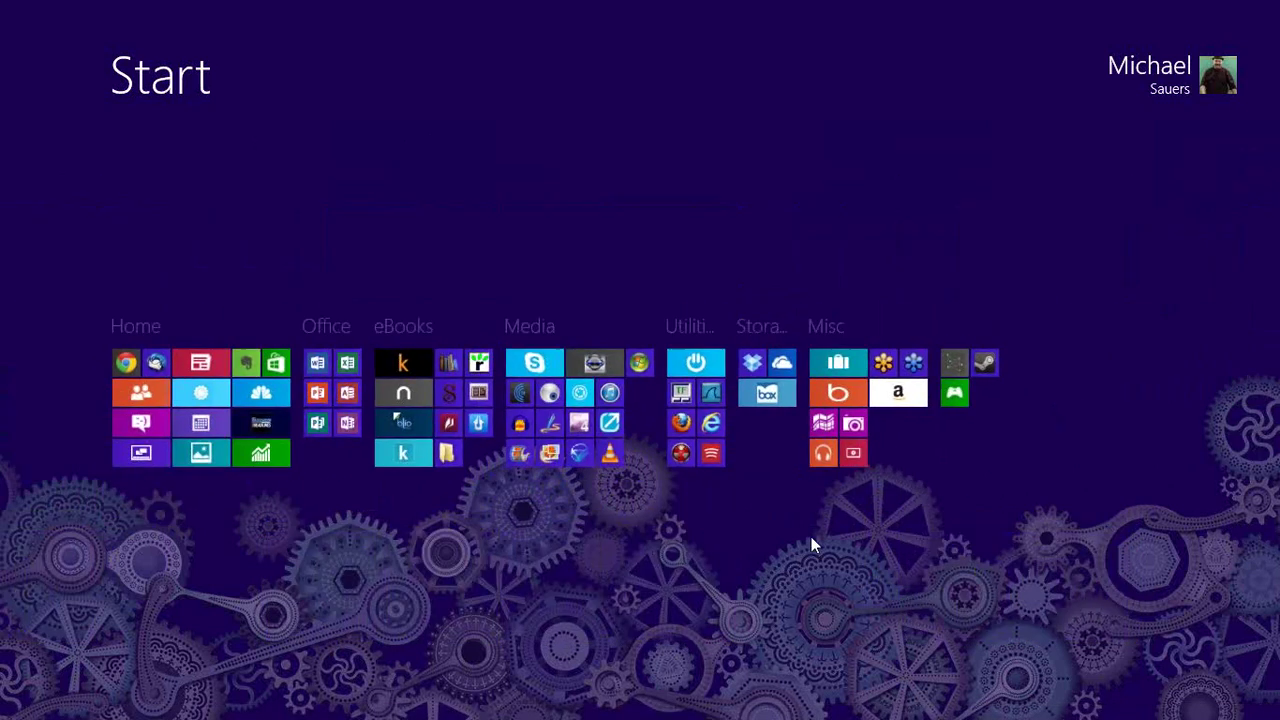
right_click(979, 388)
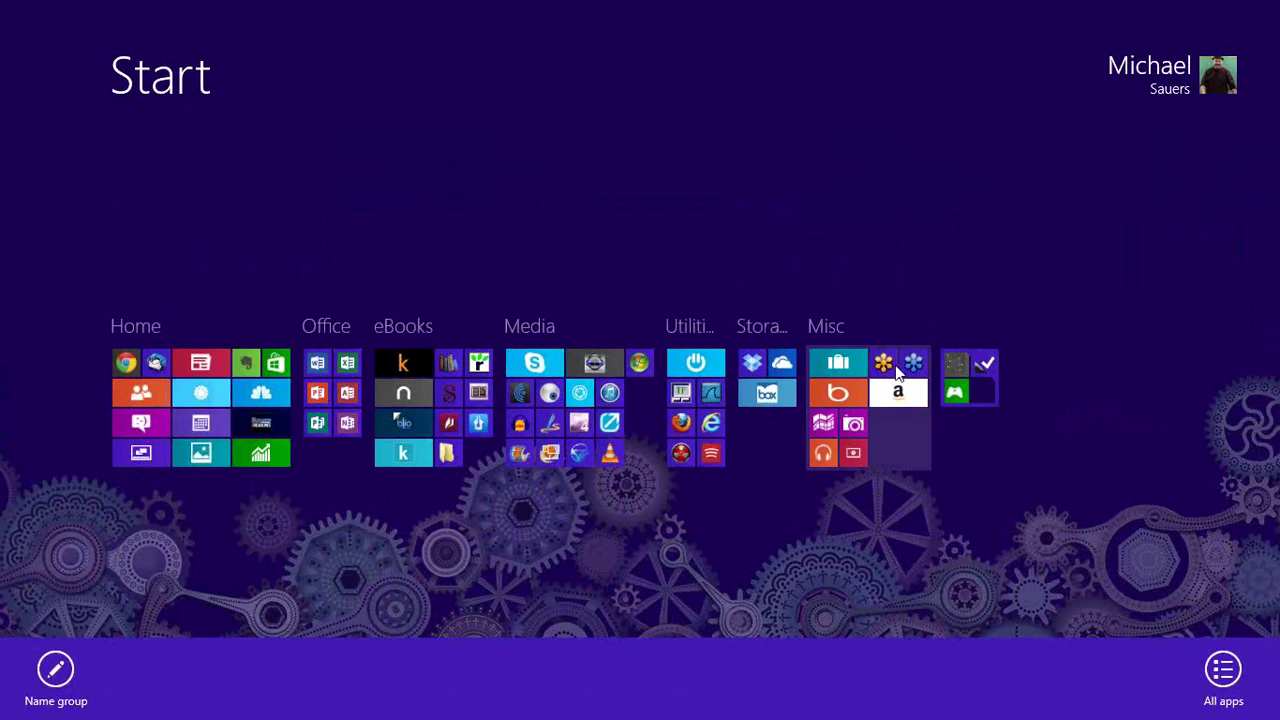
click(54, 677)
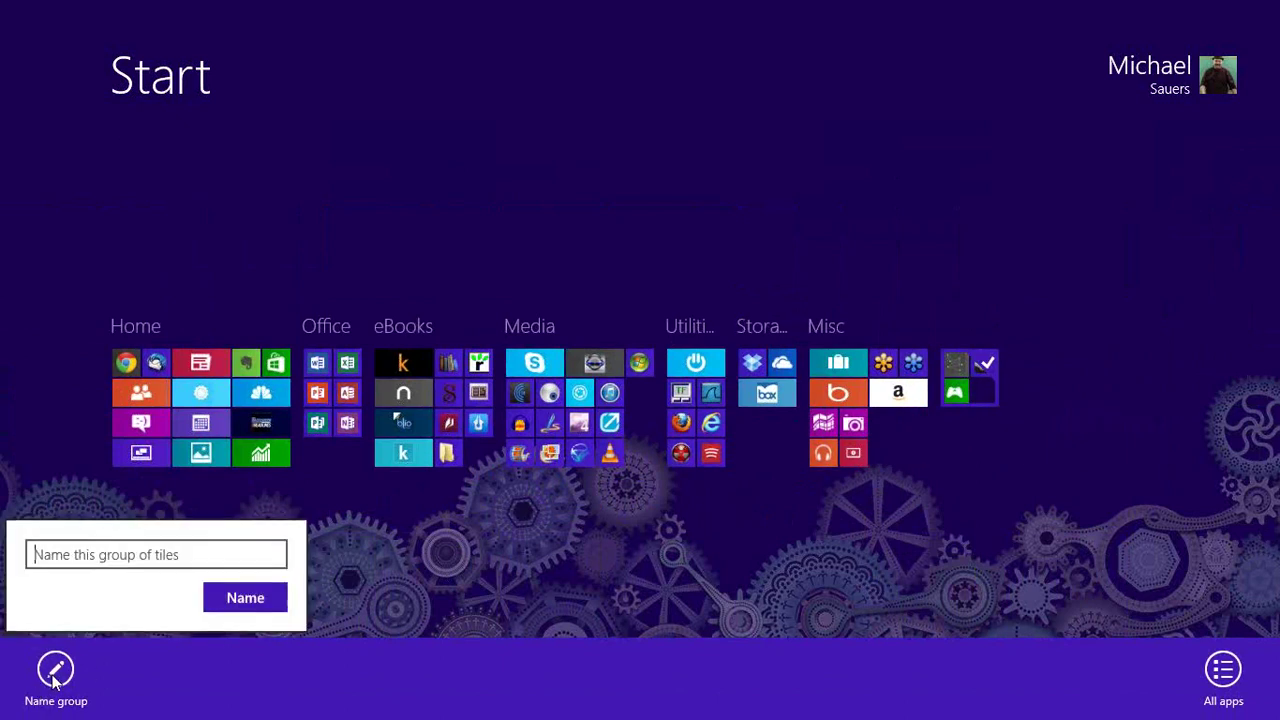
text(Games)
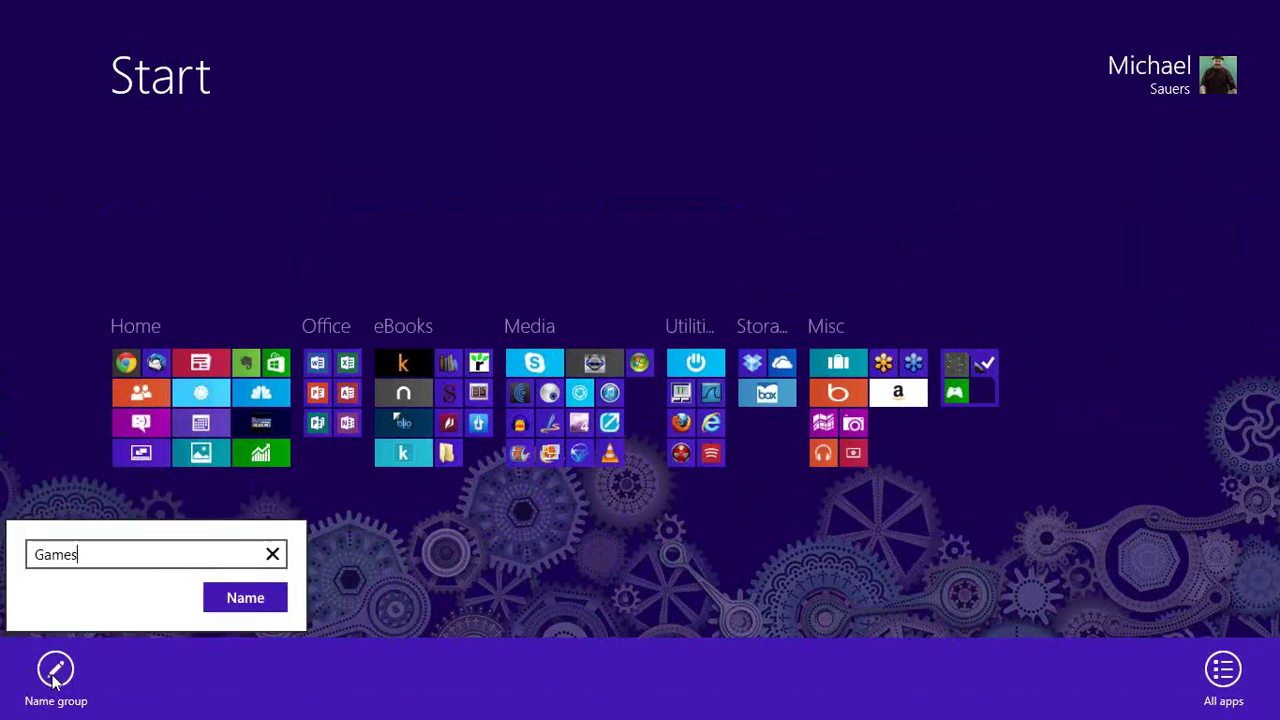
click(245, 597)
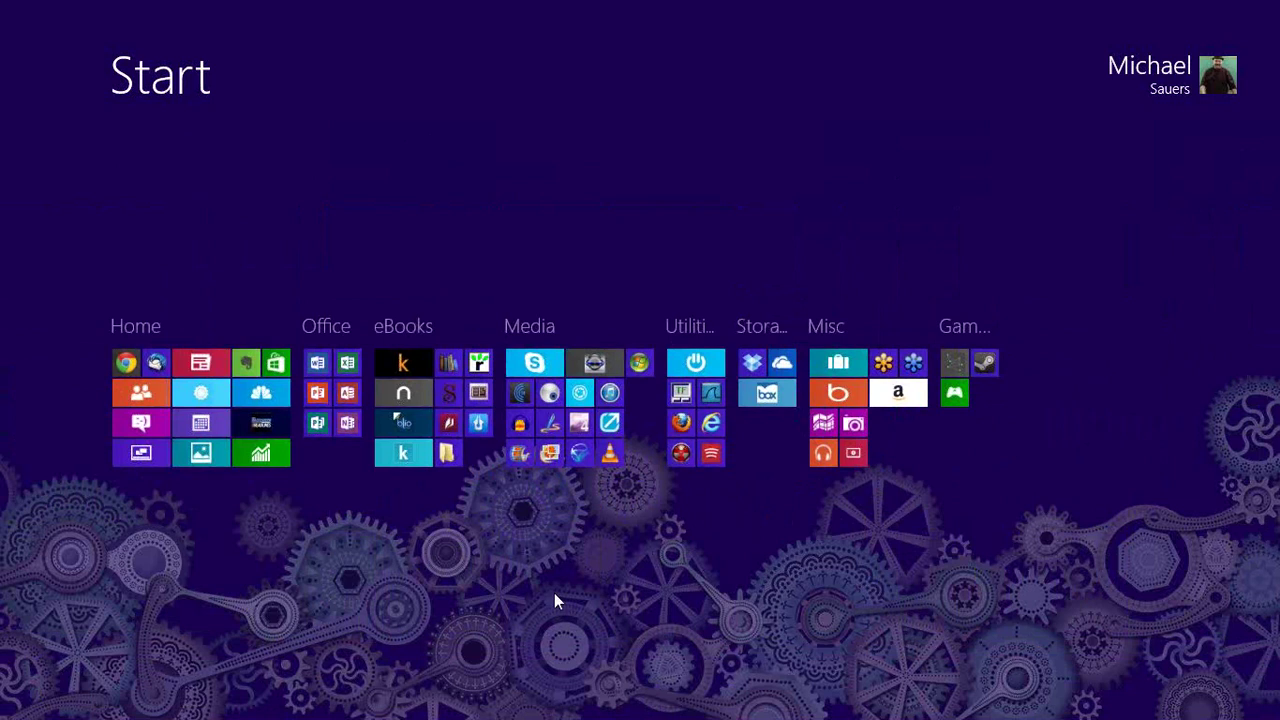
click(954, 548)
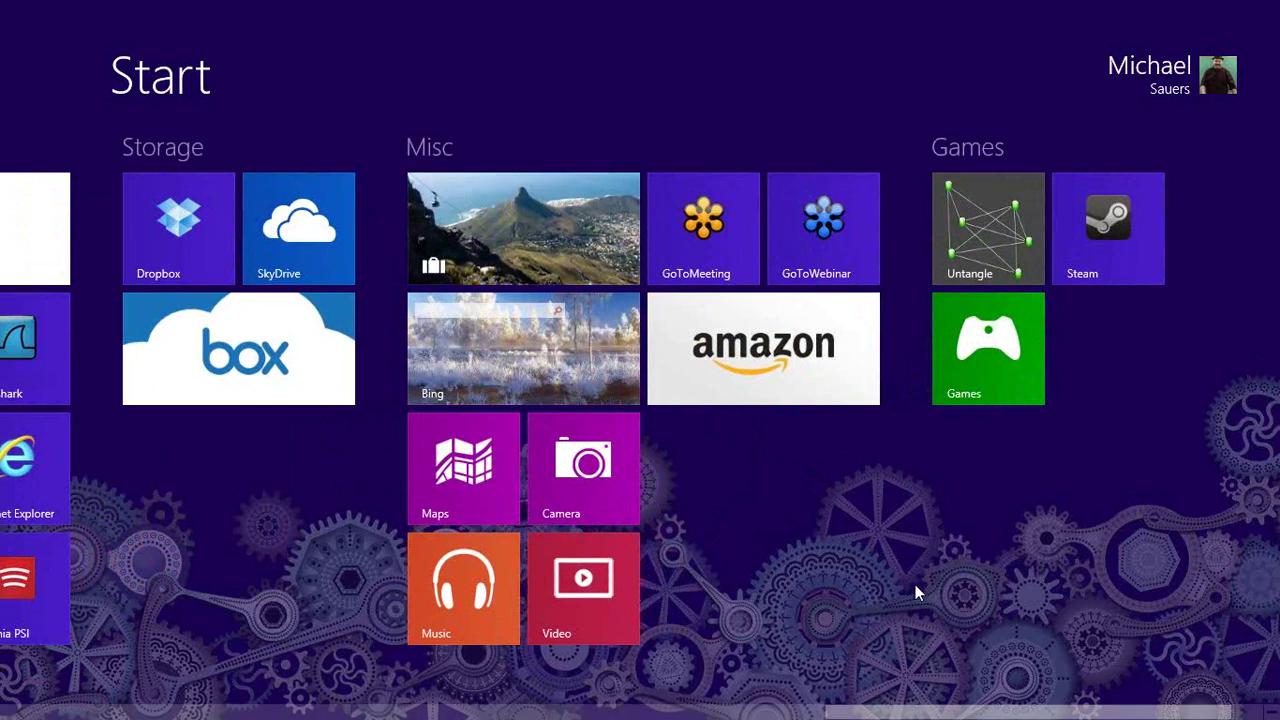
- Return to the Home group on the Start screen and open the list of all apps
scroll(912, 574, up, 5)
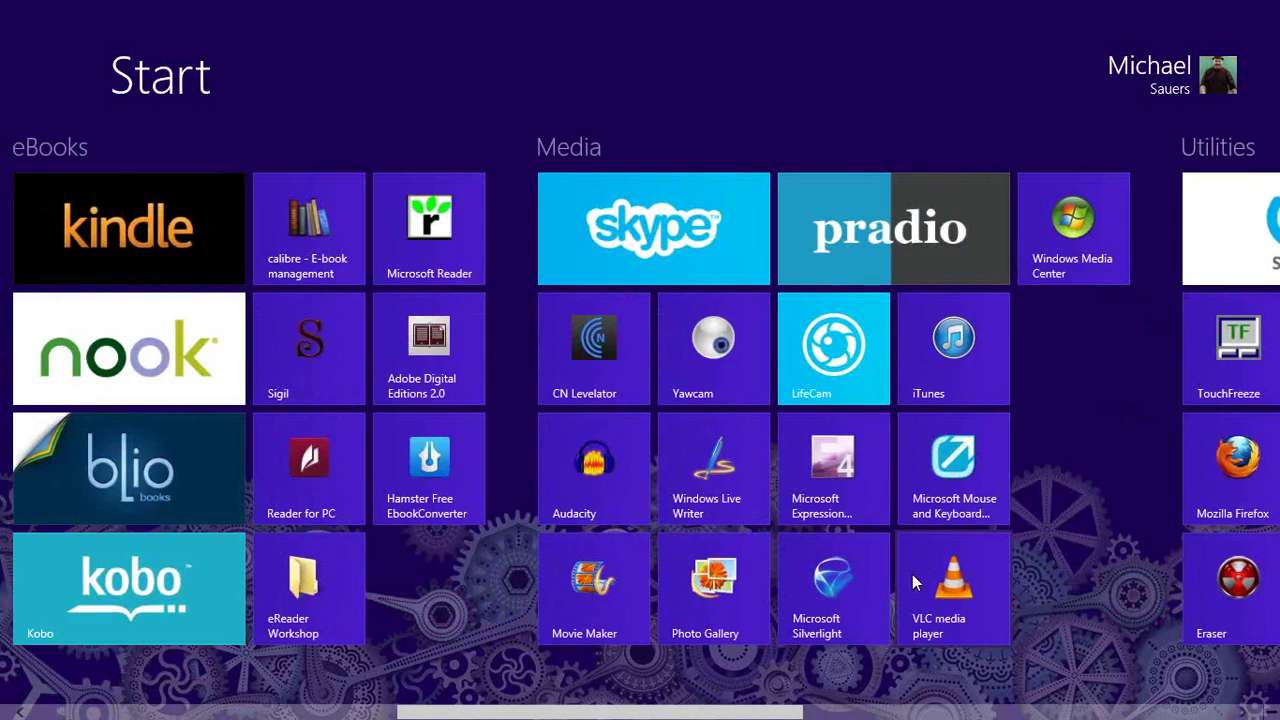
scroll(912, 580, up, 6)
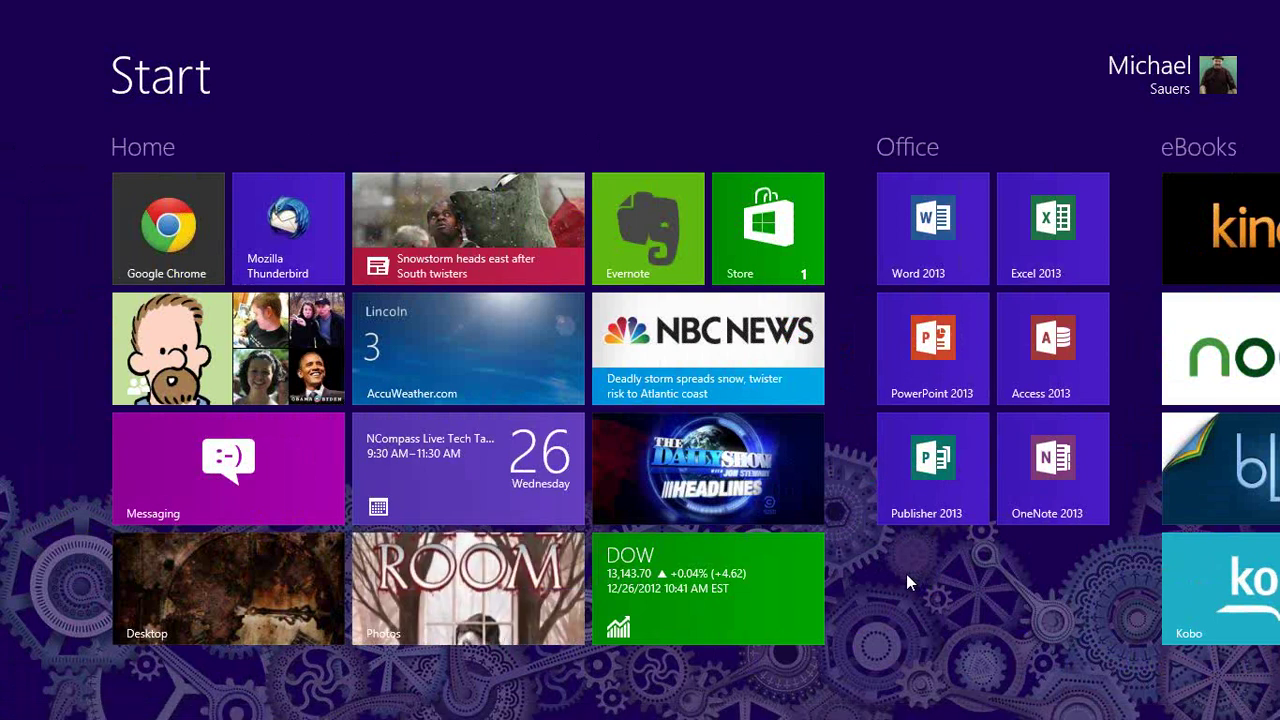
right_click(906, 574)
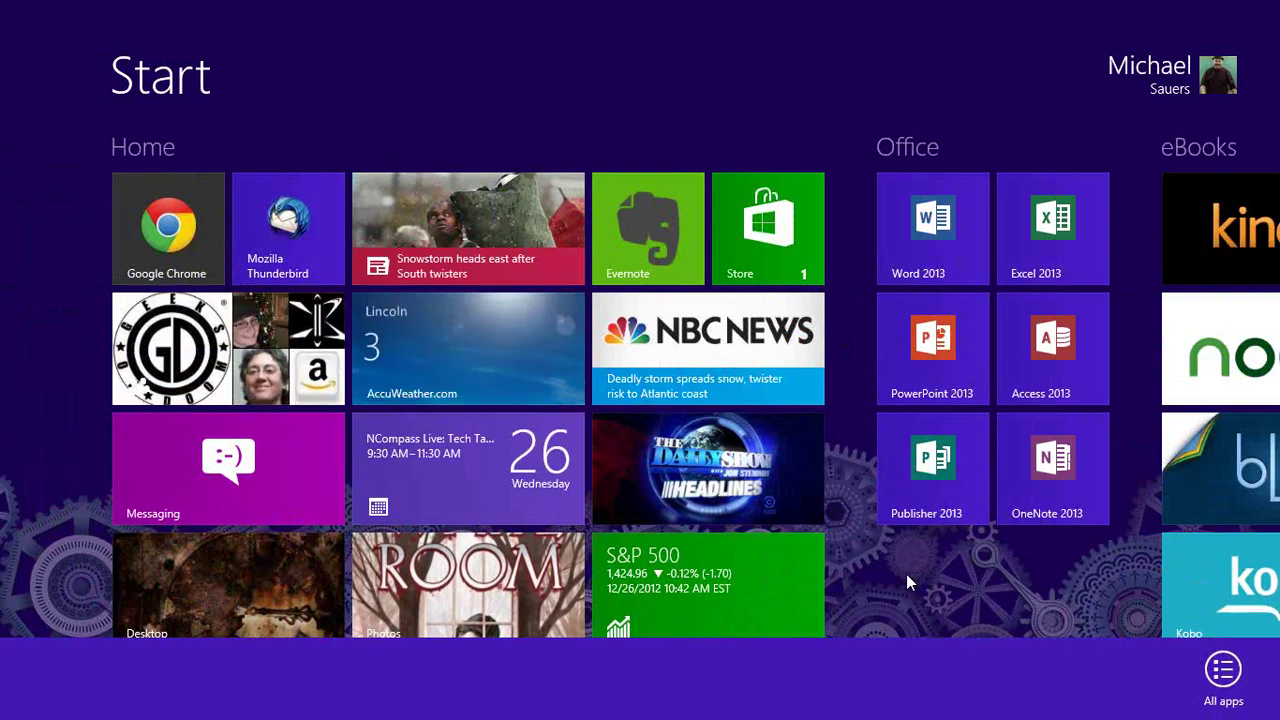
click(1220, 669)
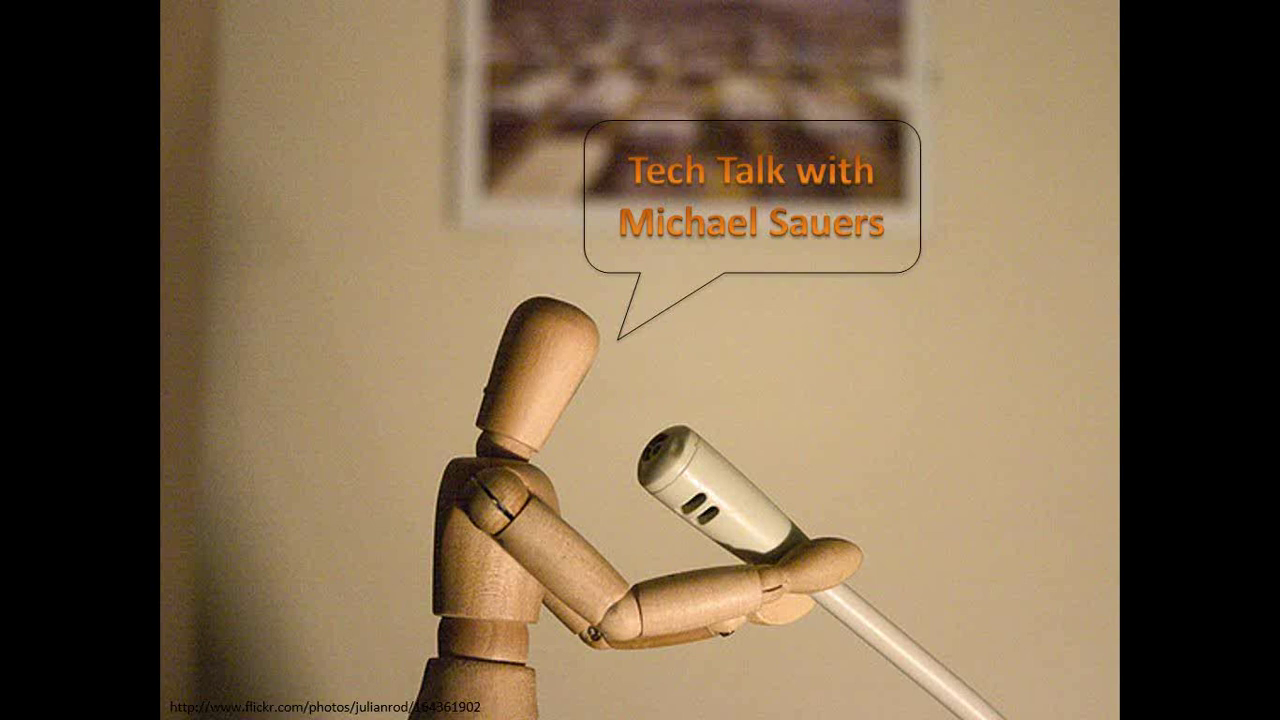
- Switch to the TechTalk Intro Slide presentation in PowerPoint, start its slide show, and return to the Start screen
key(super)
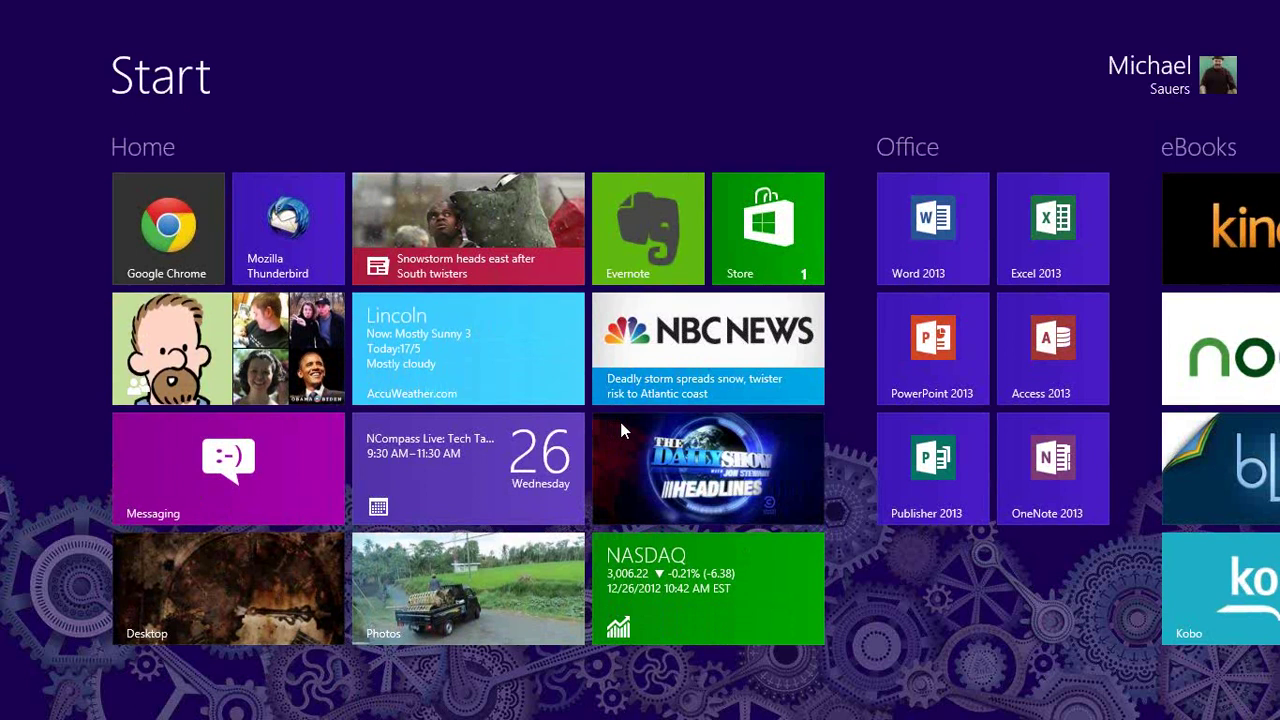
key(alt+Tab)
key(alt+Tab)
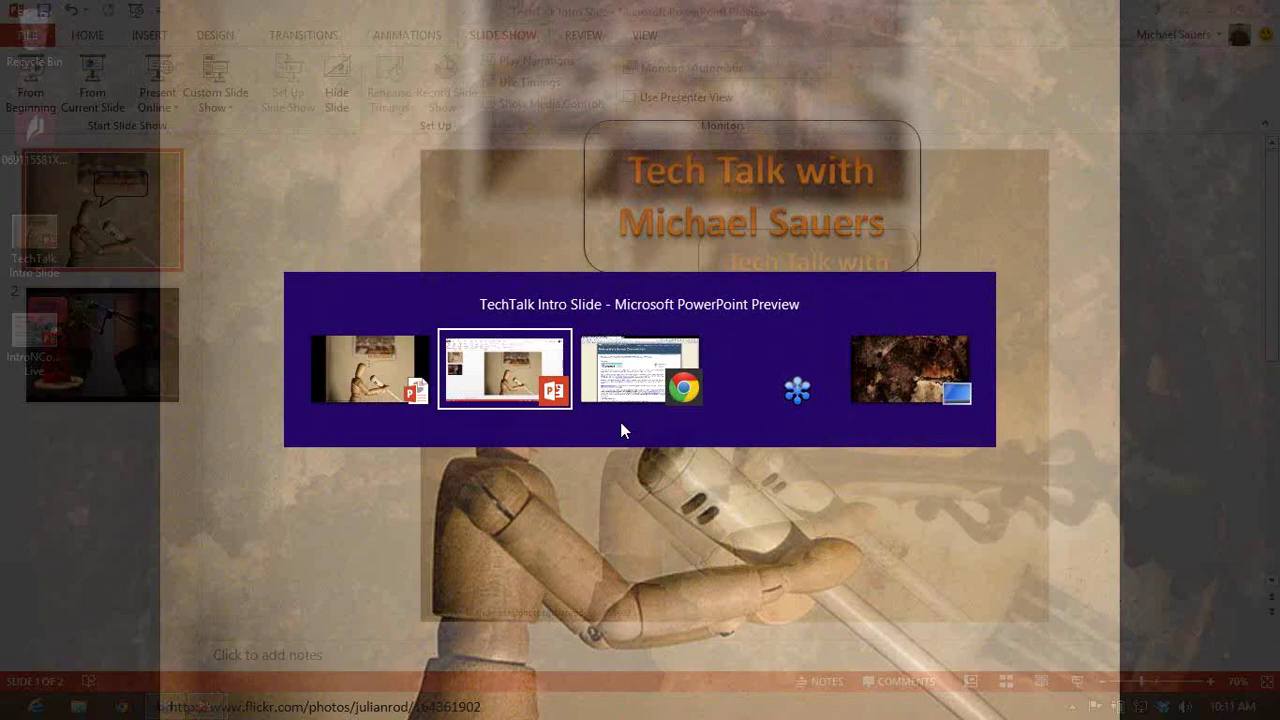
key(F5)
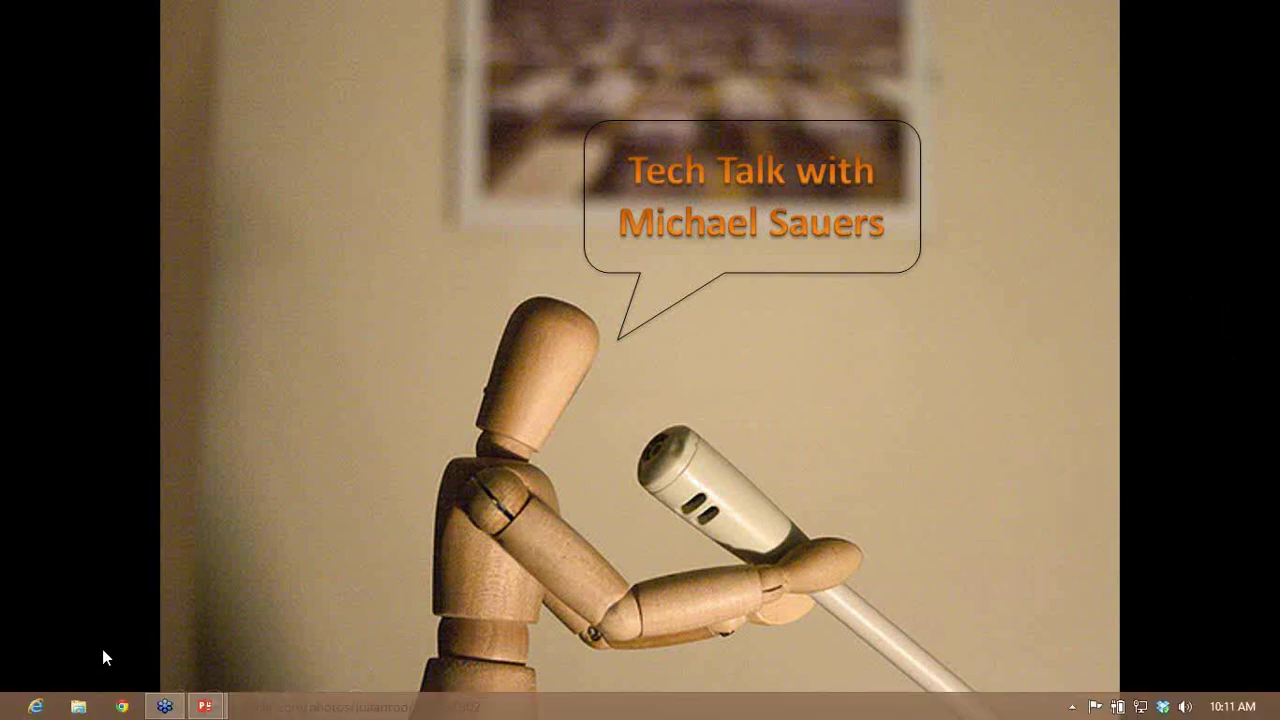
key(super)
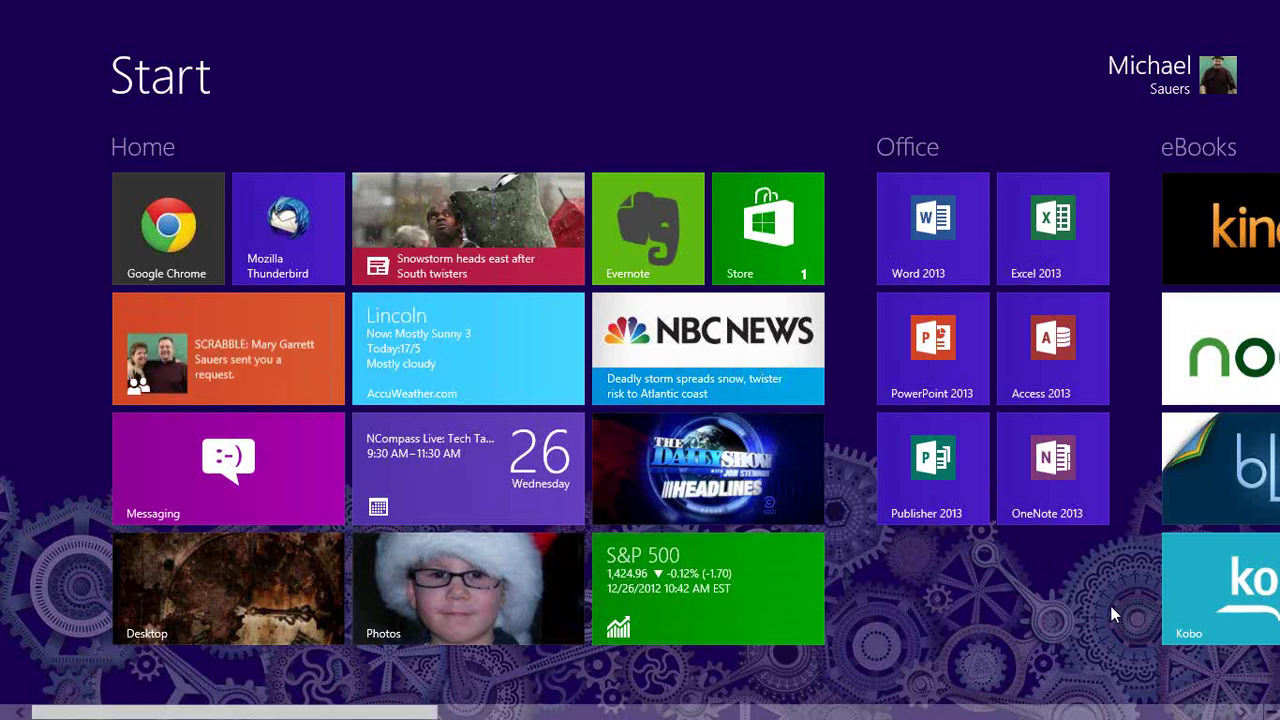
- Open the Settings charm, view the Start screen's Tiles options, and return to the main settings
mouse_move(1279, 0)
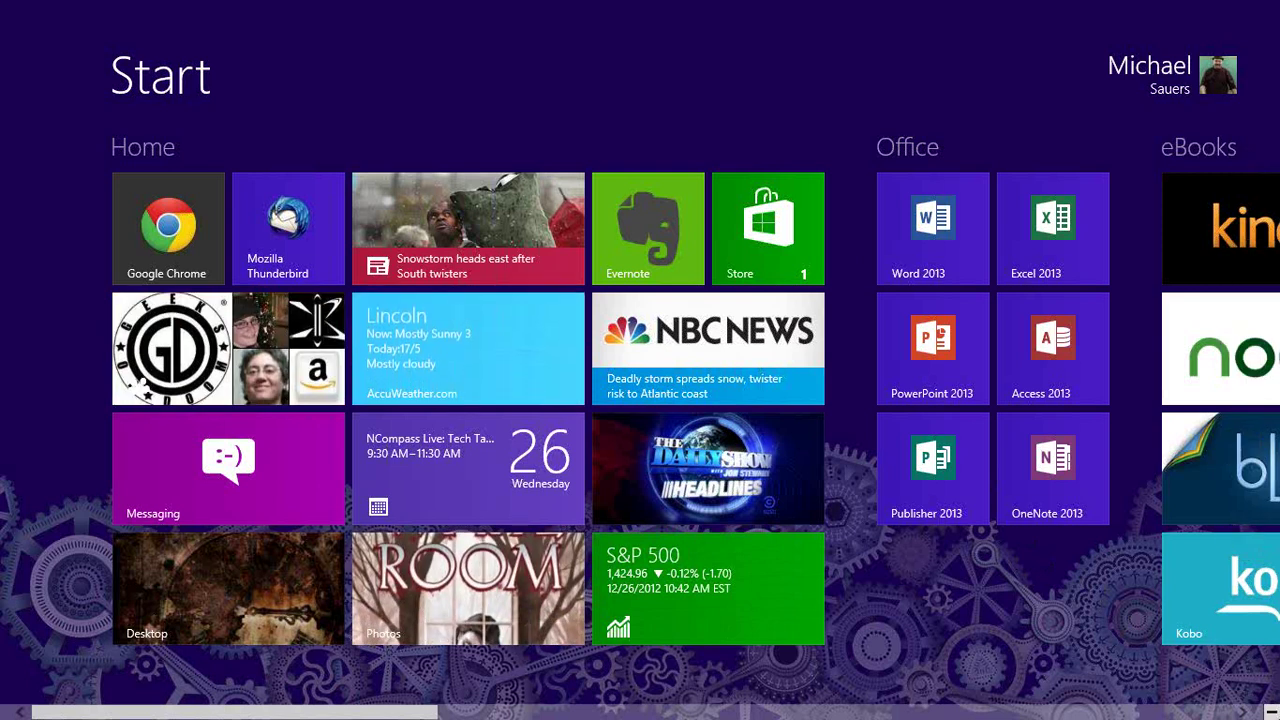
mouse_move(1272, 712)
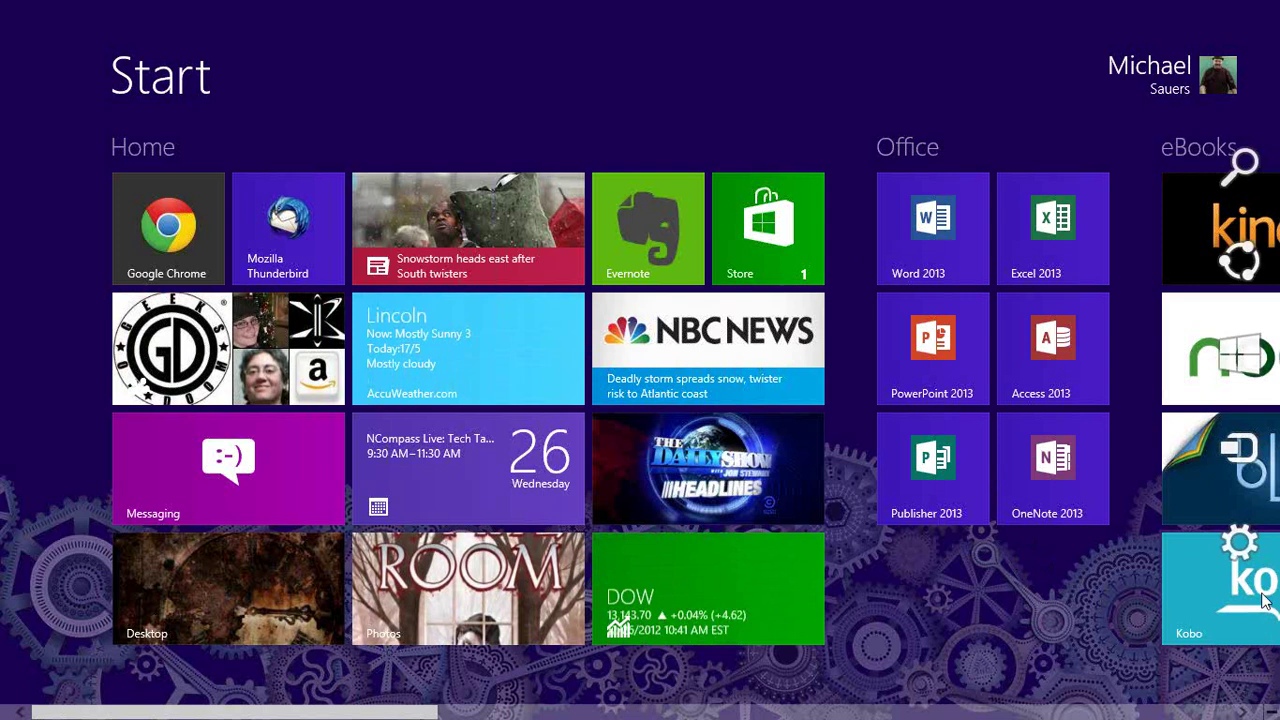
mouse_move(1262, 565)
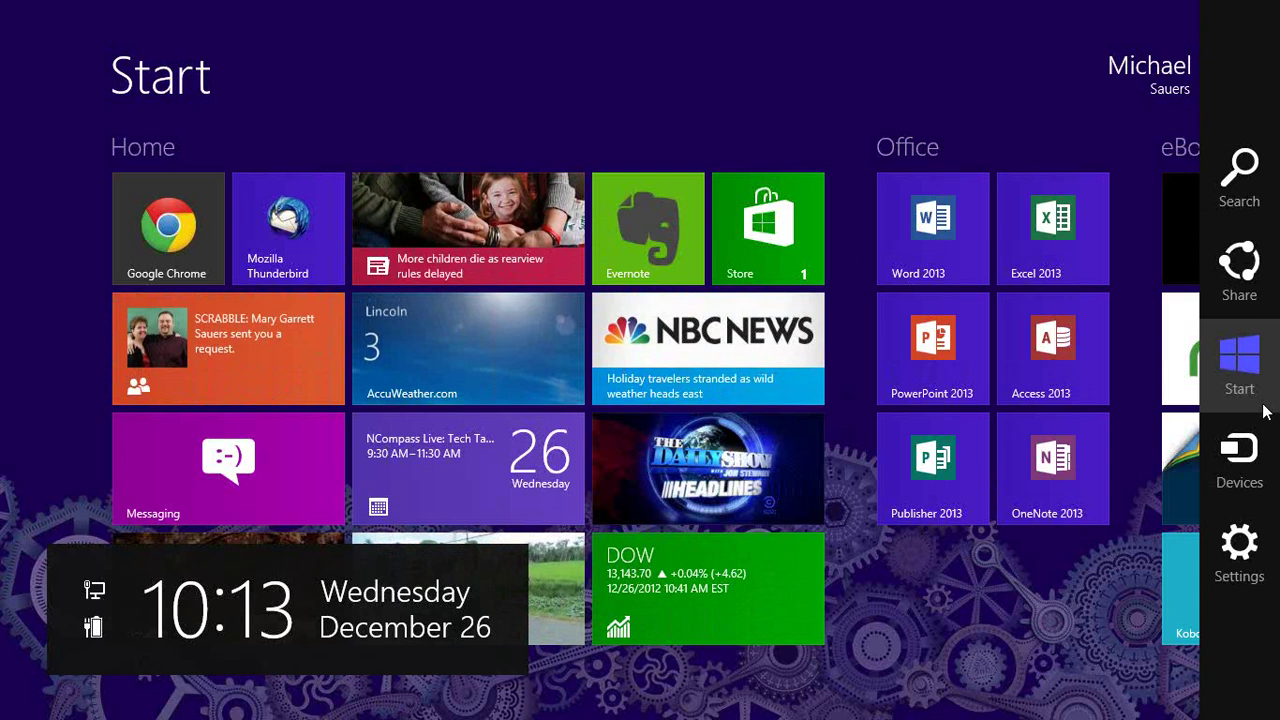
click(1257, 554)
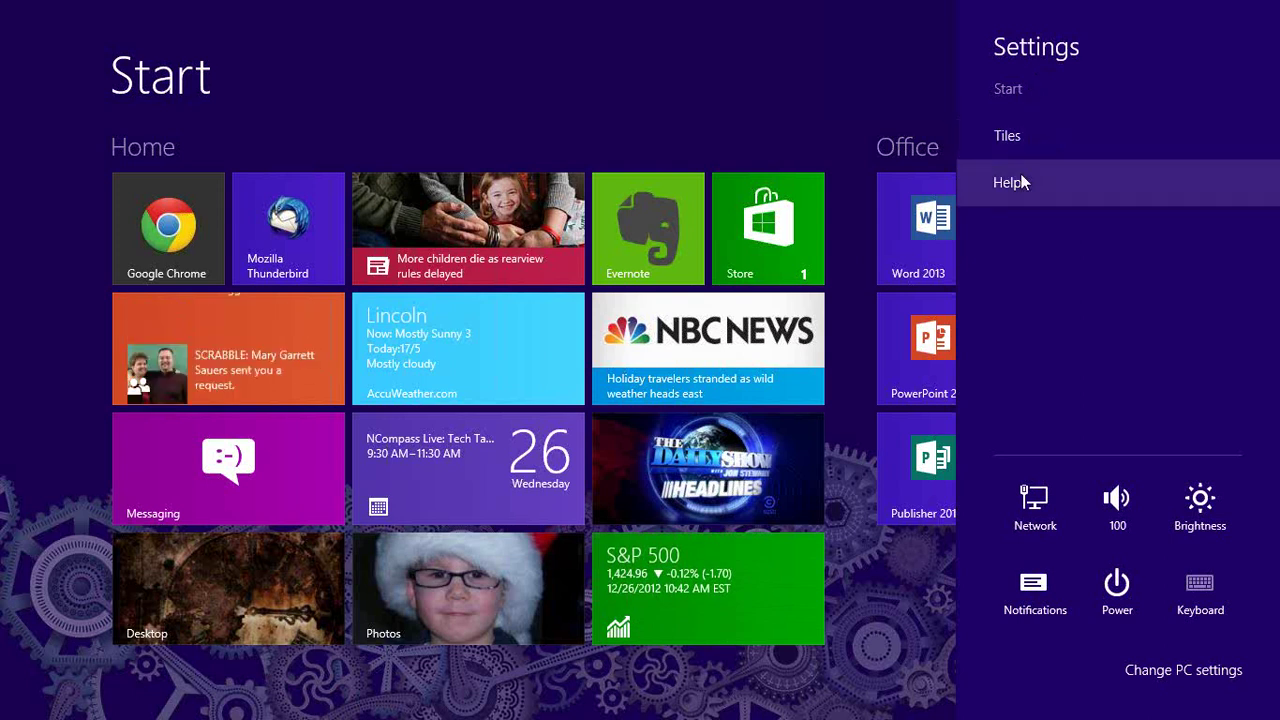
click(1022, 143)
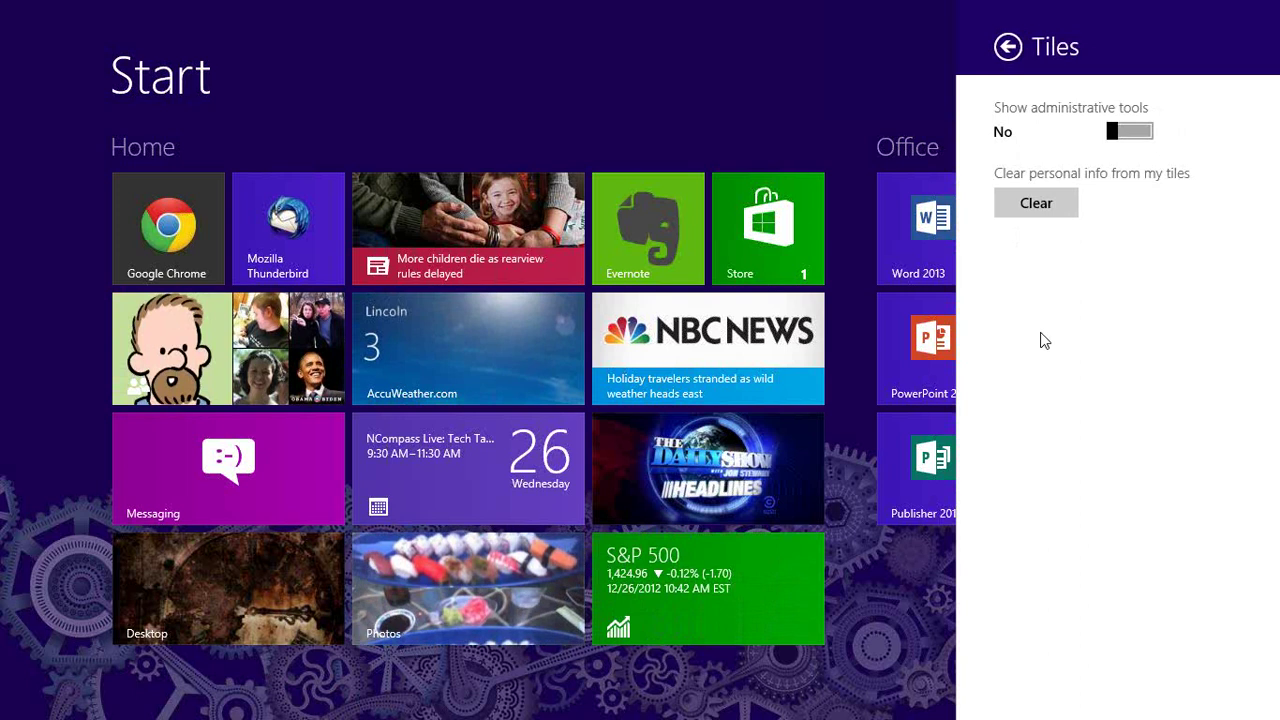
click(1012, 50)
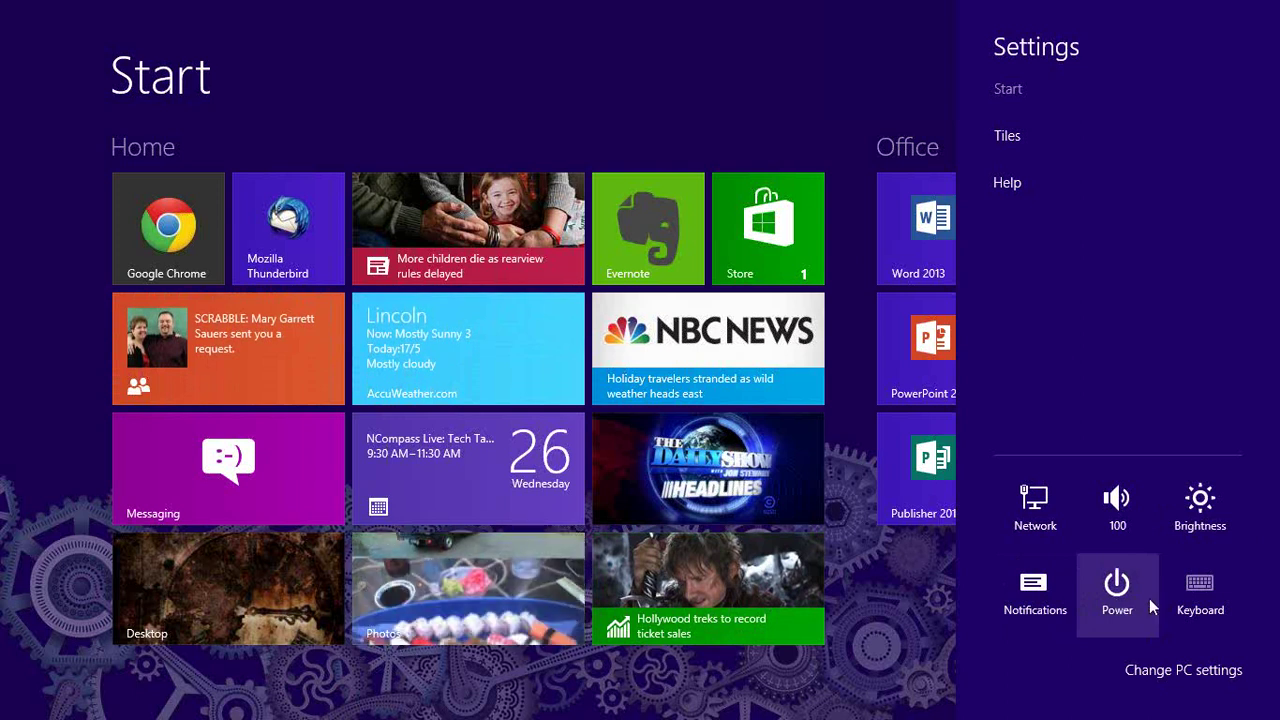
- Check the volume and brightness sliders in the Settings charm, leaving both at their maximum
mouse_move(1205, 610)
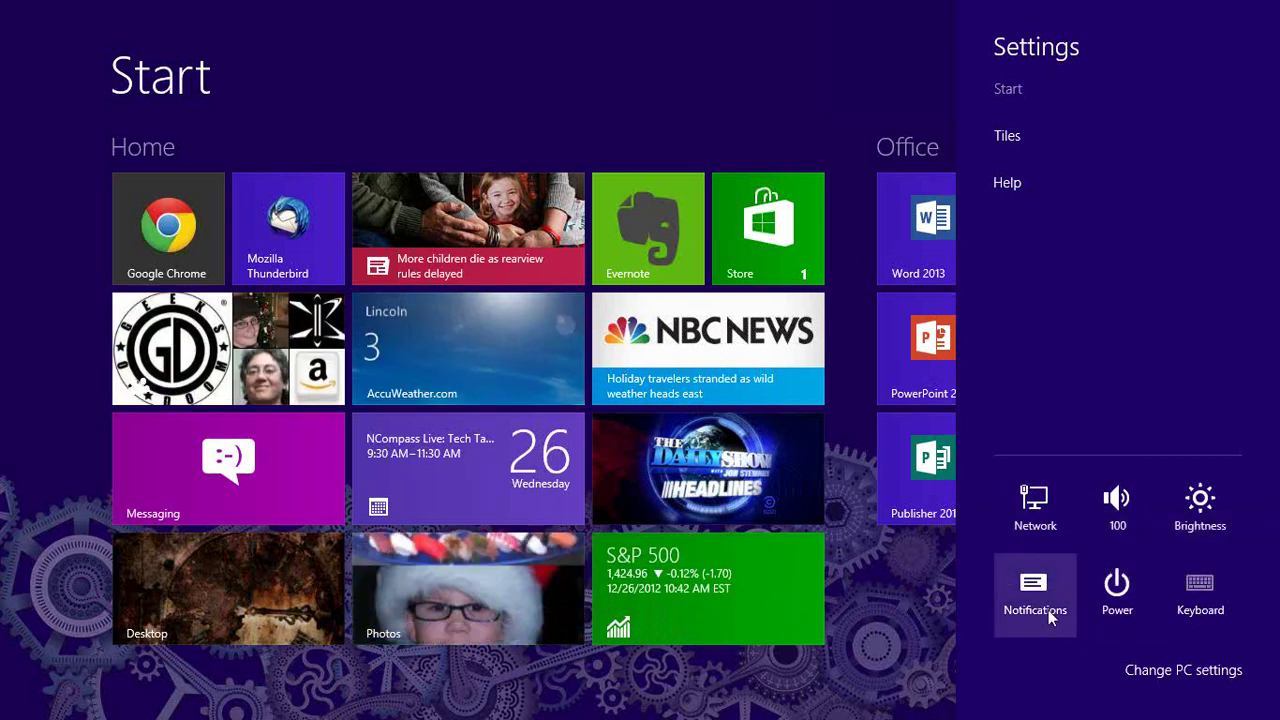
click(1128, 515)
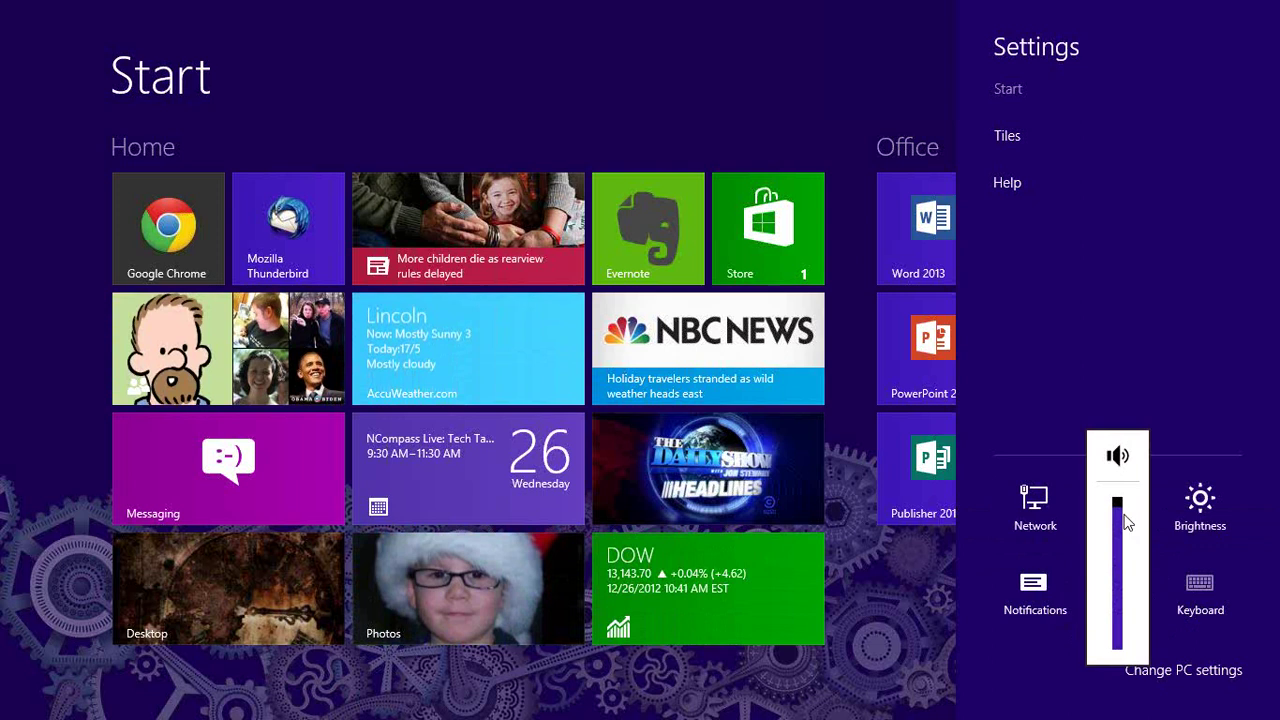
mouse_move(1122, 512)
mouse_down()
mouse_move(1122, 570)
mouse_move(1118, 496)
mouse_up()
click(1207, 512)
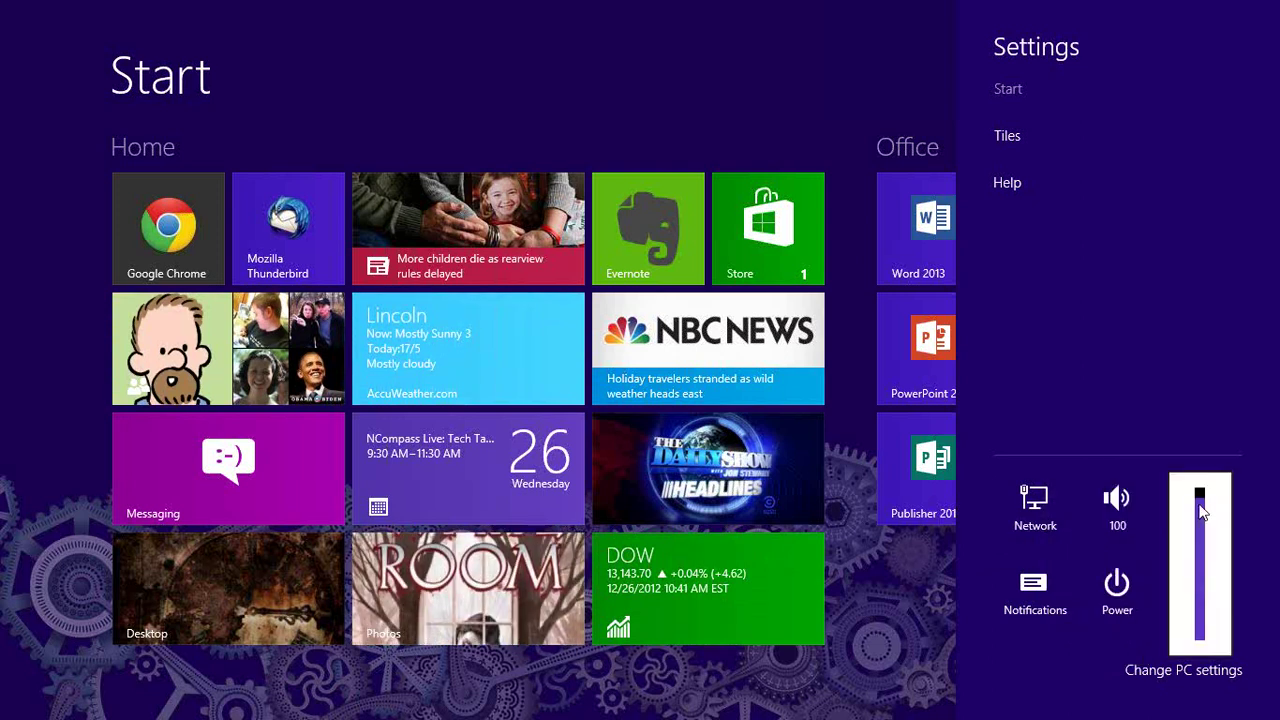
mouse_move(1200, 505)
mouse_down()
mouse_move(1200, 600)
mouse_move(1200, 497)
mouse_up()
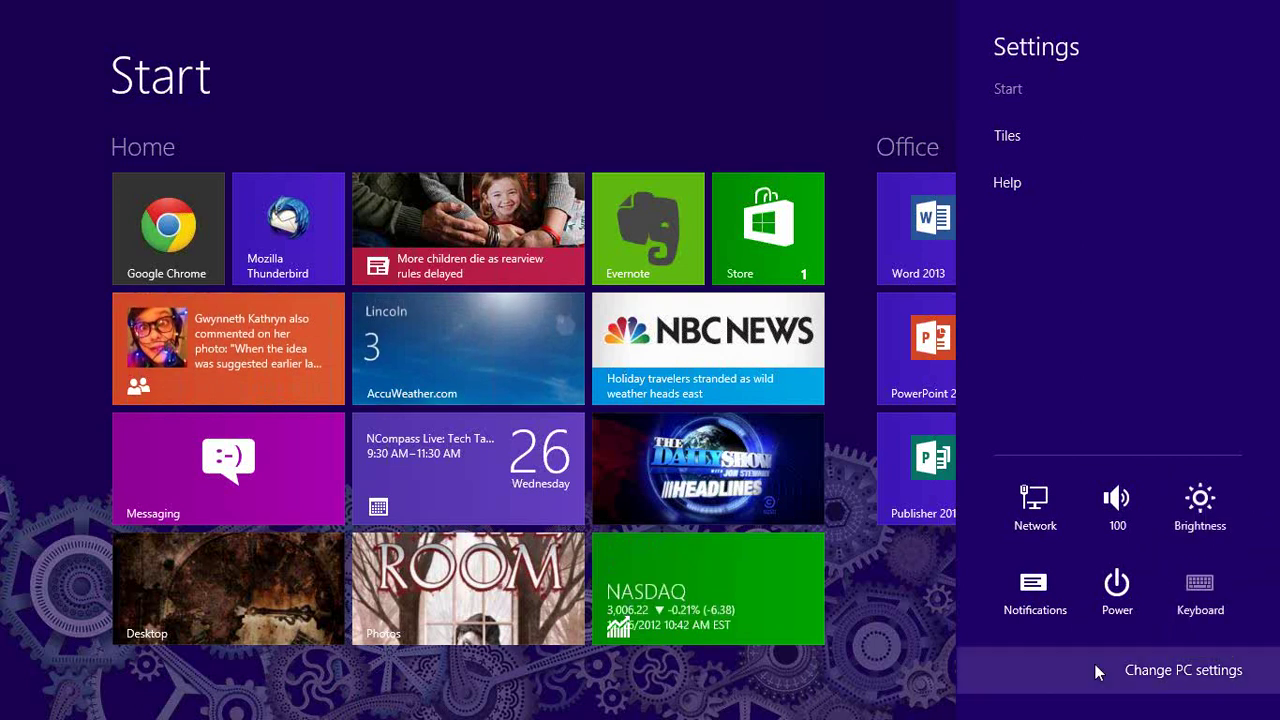
- Open the full PC settings and examine the Lock screen personalization options, including the lock screen apps
click(1190, 672)
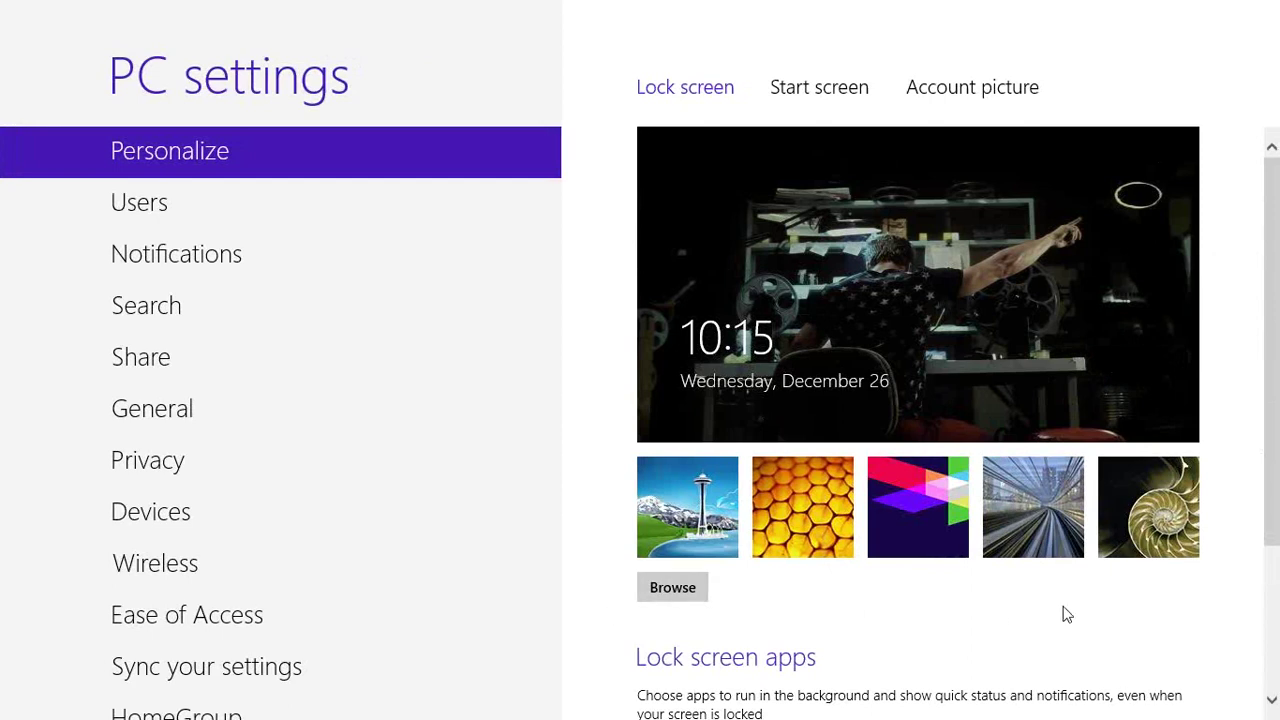
drag(1277, 521, 1277, 660)
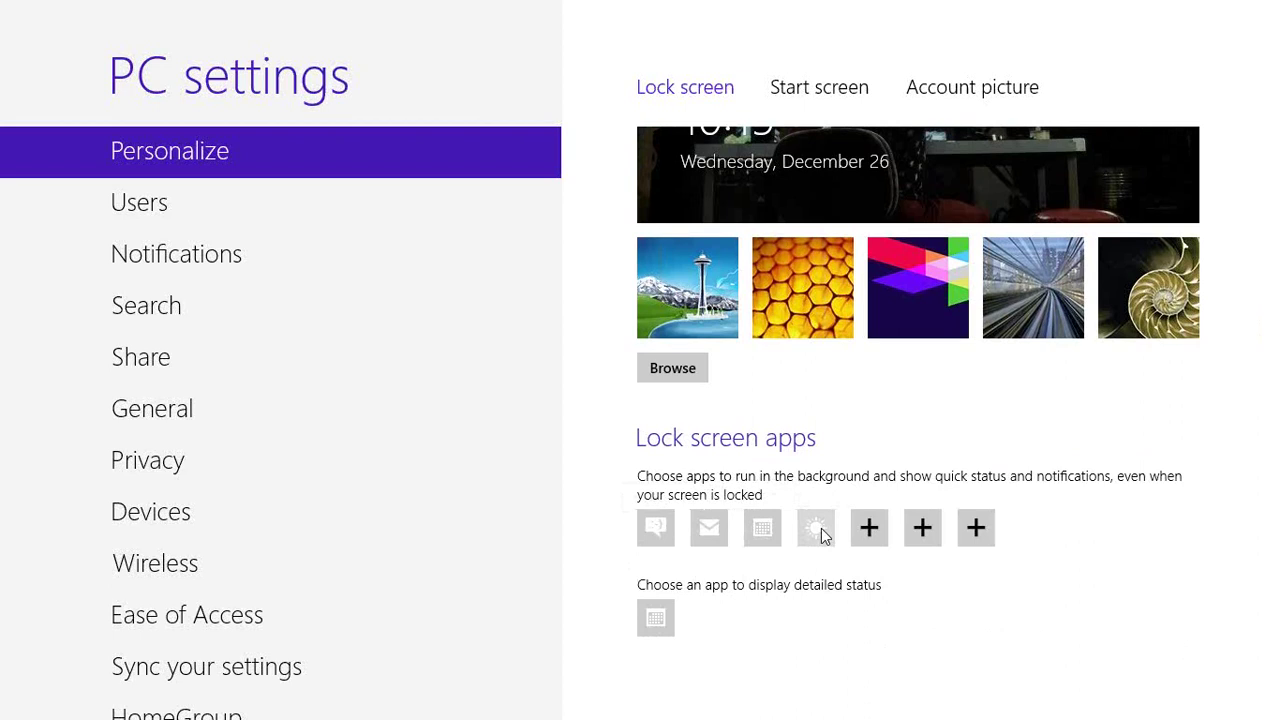
scroll(1034, 512, up, 4)
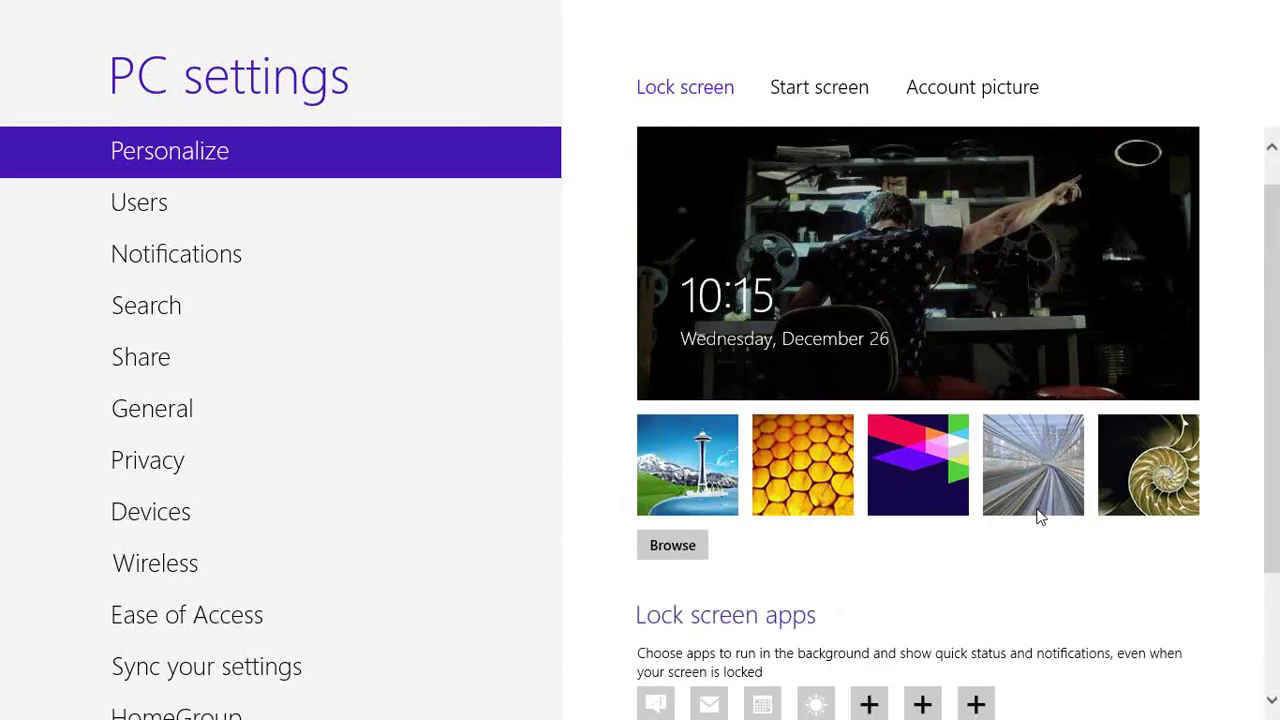
- Try the floral, planets and garden background patterns for the Start screen, and return to the gears pattern
click(829, 89)
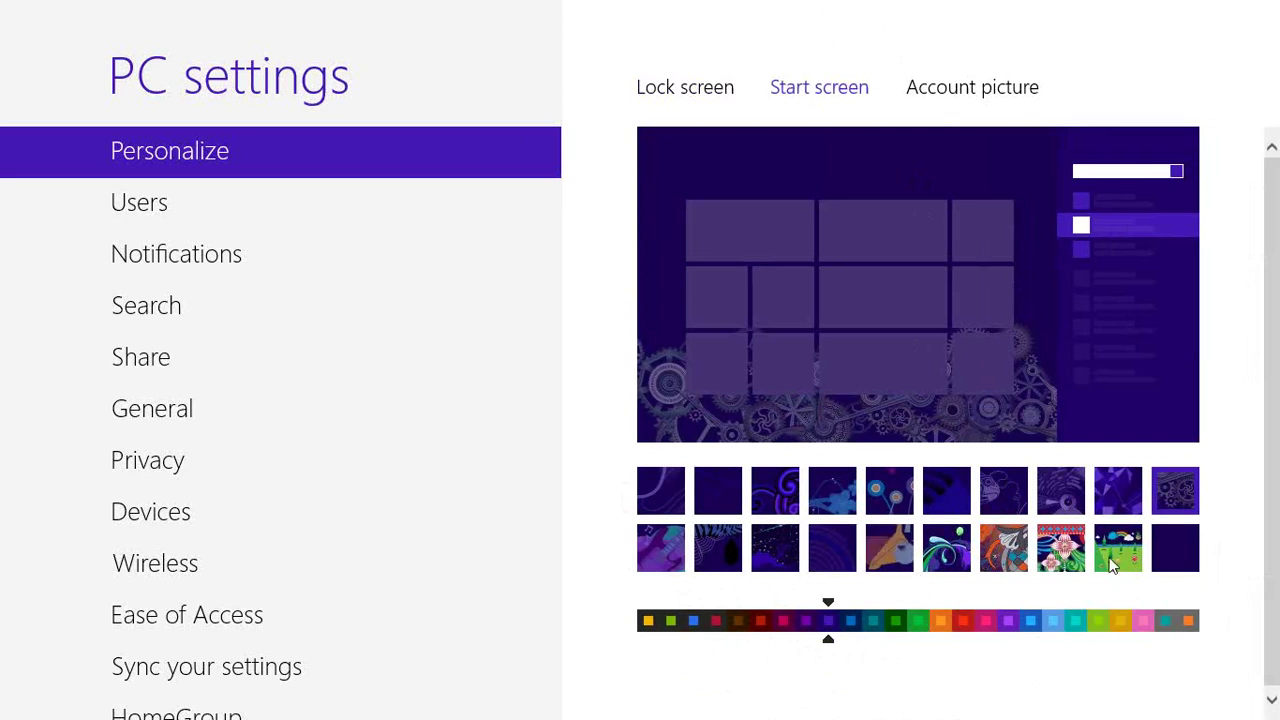
click(1068, 558)
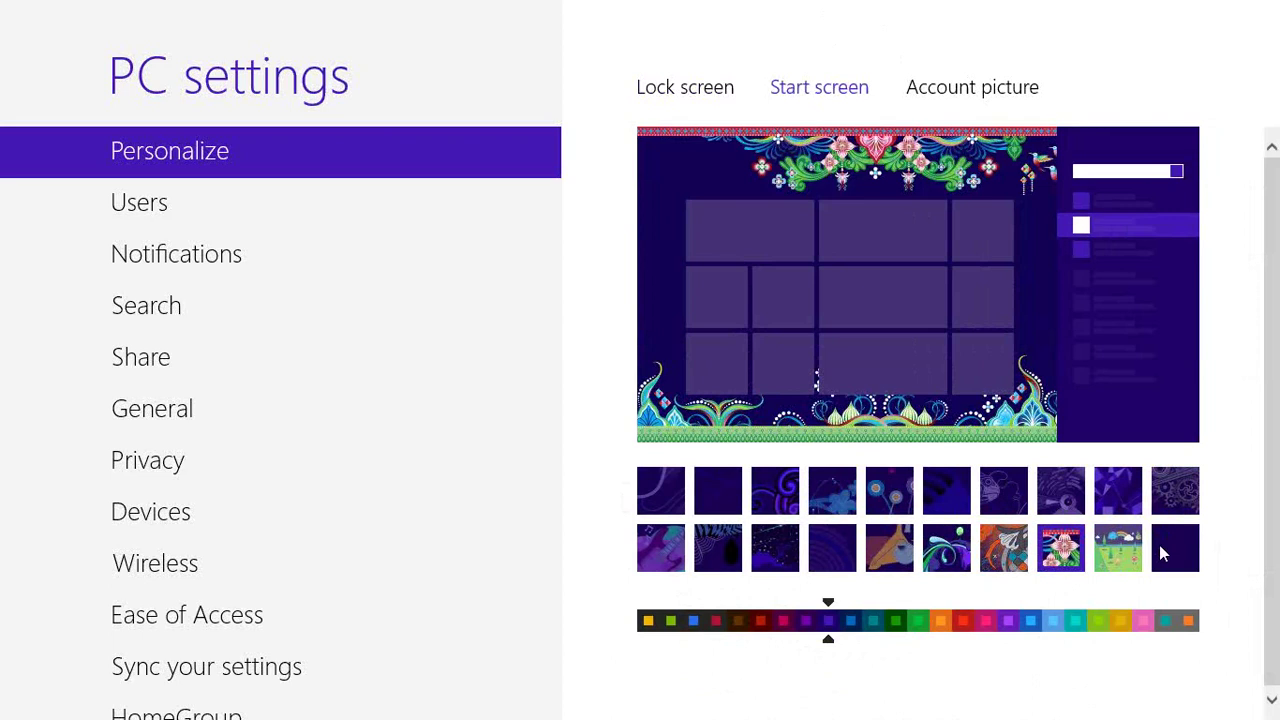
click(1122, 552)
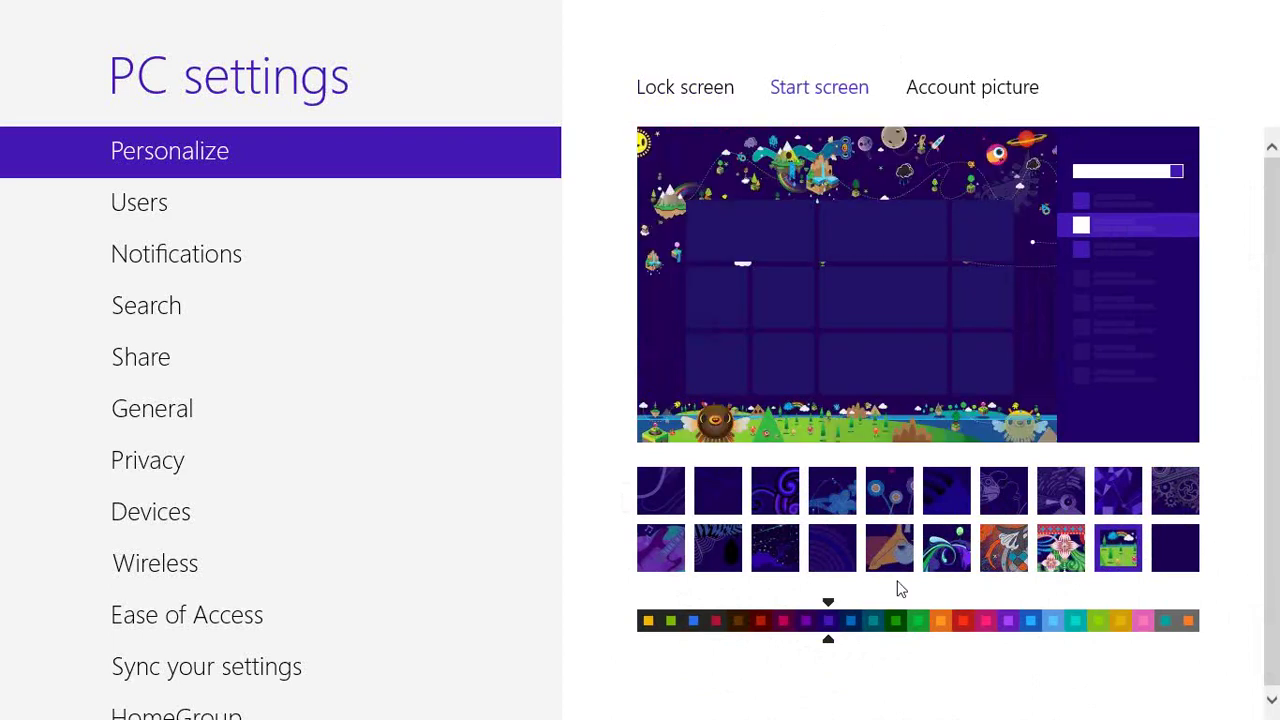
click(720, 556)
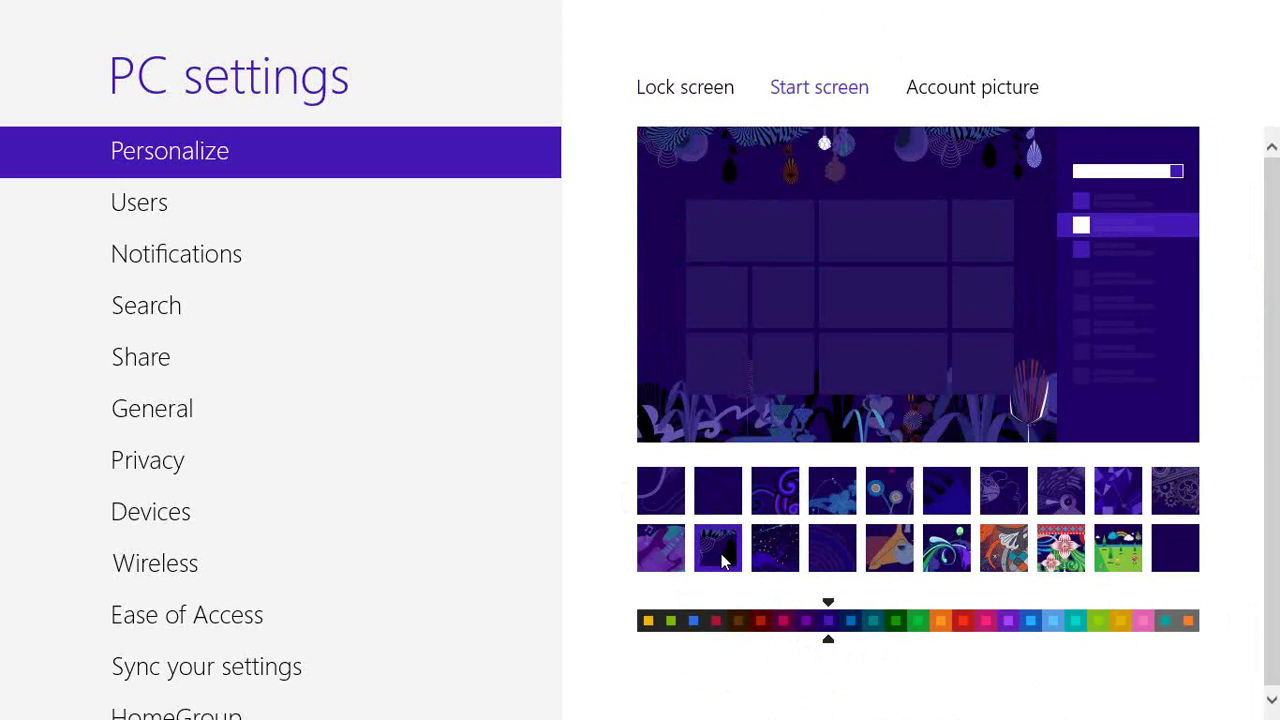
click(1180, 503)
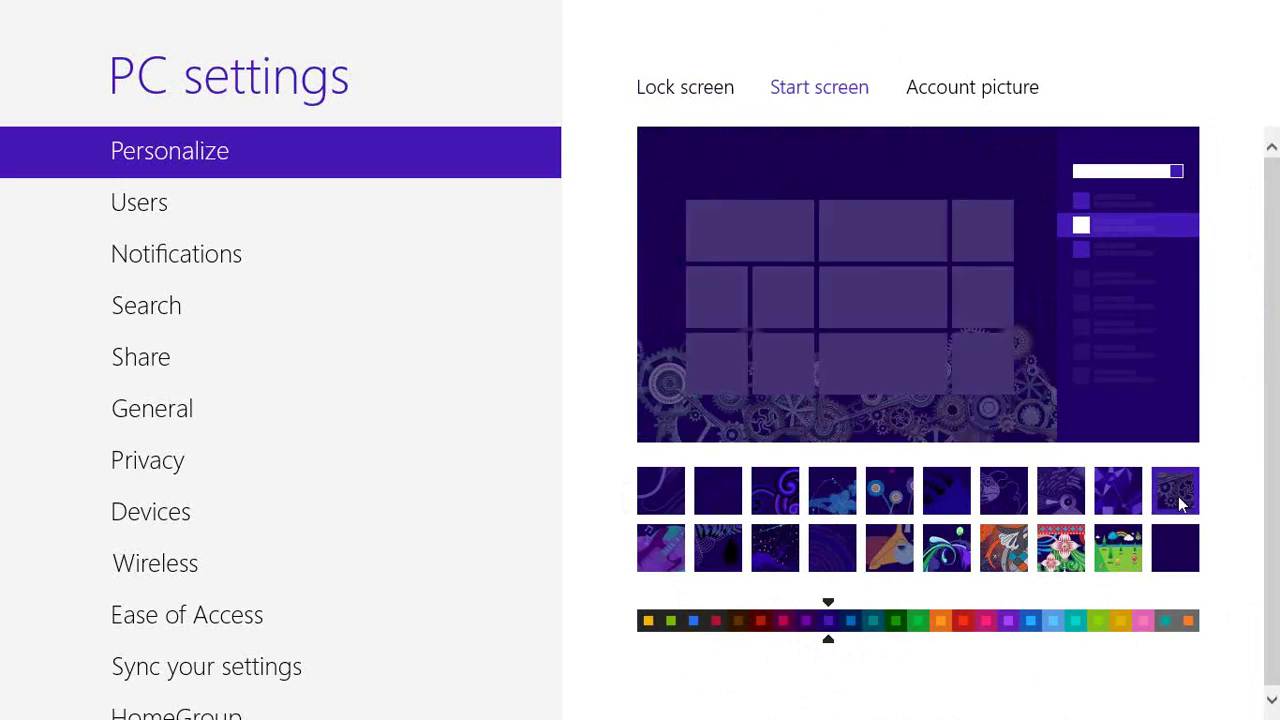
- Try the pink, green-on-black and blue color schemes for the Start screen, and return to the purple scheme
click(983, 628)
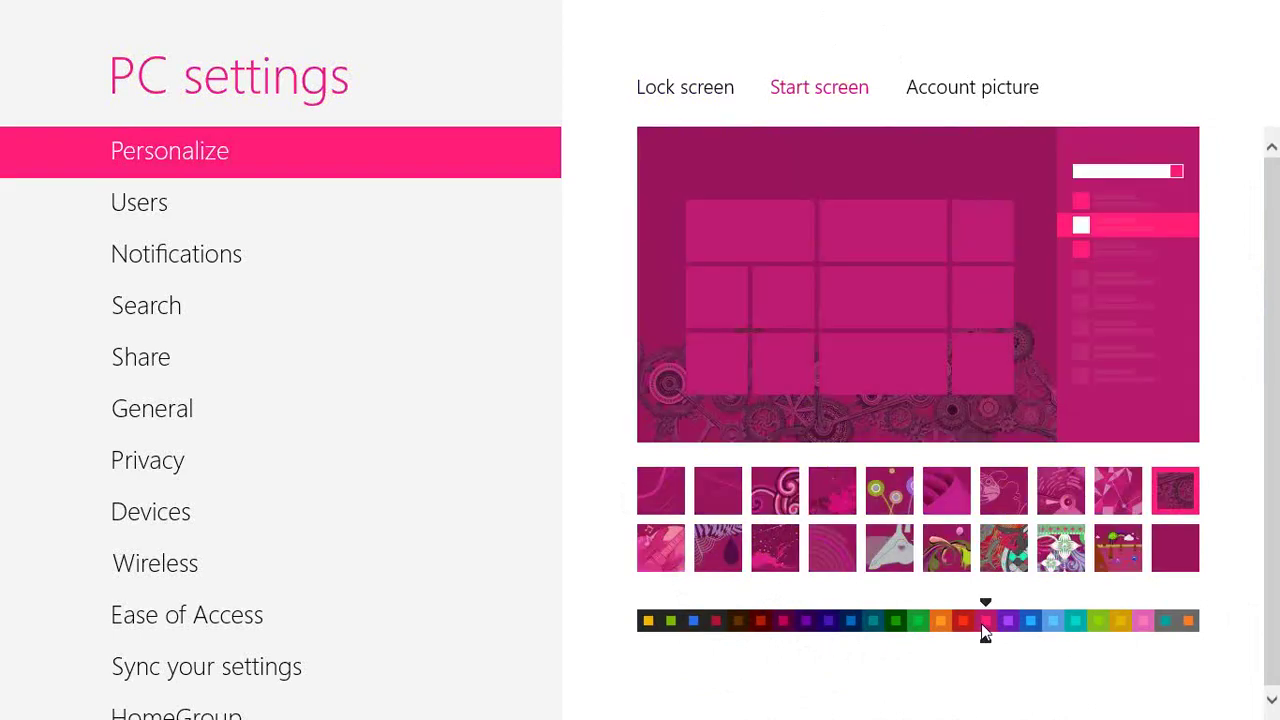
click(671, 624)
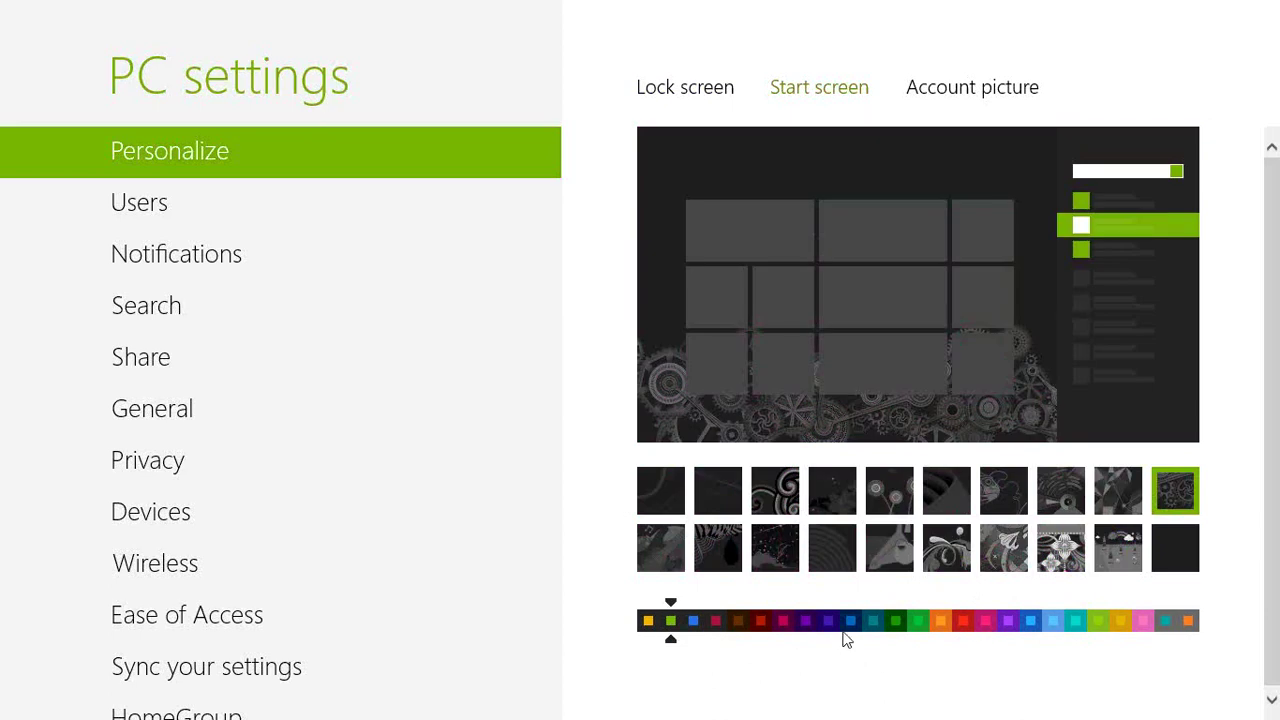
click(834, 628)
click(850, 628)
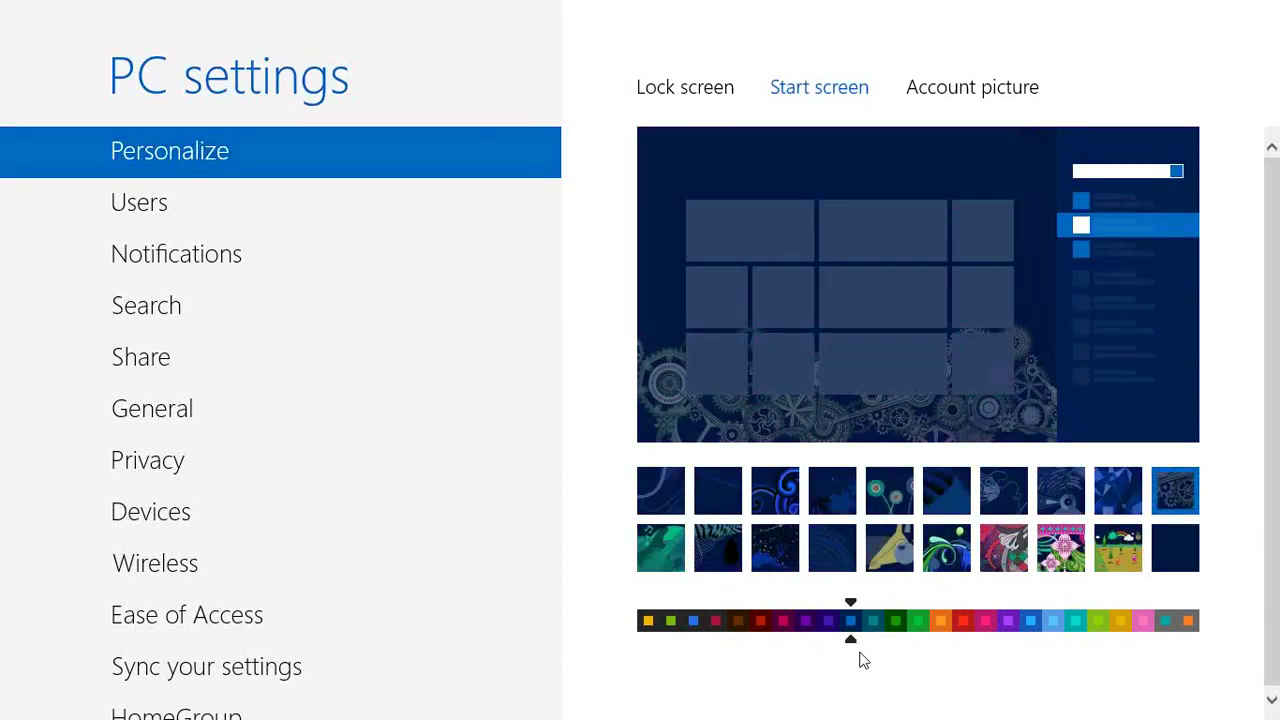
click(829, 624)
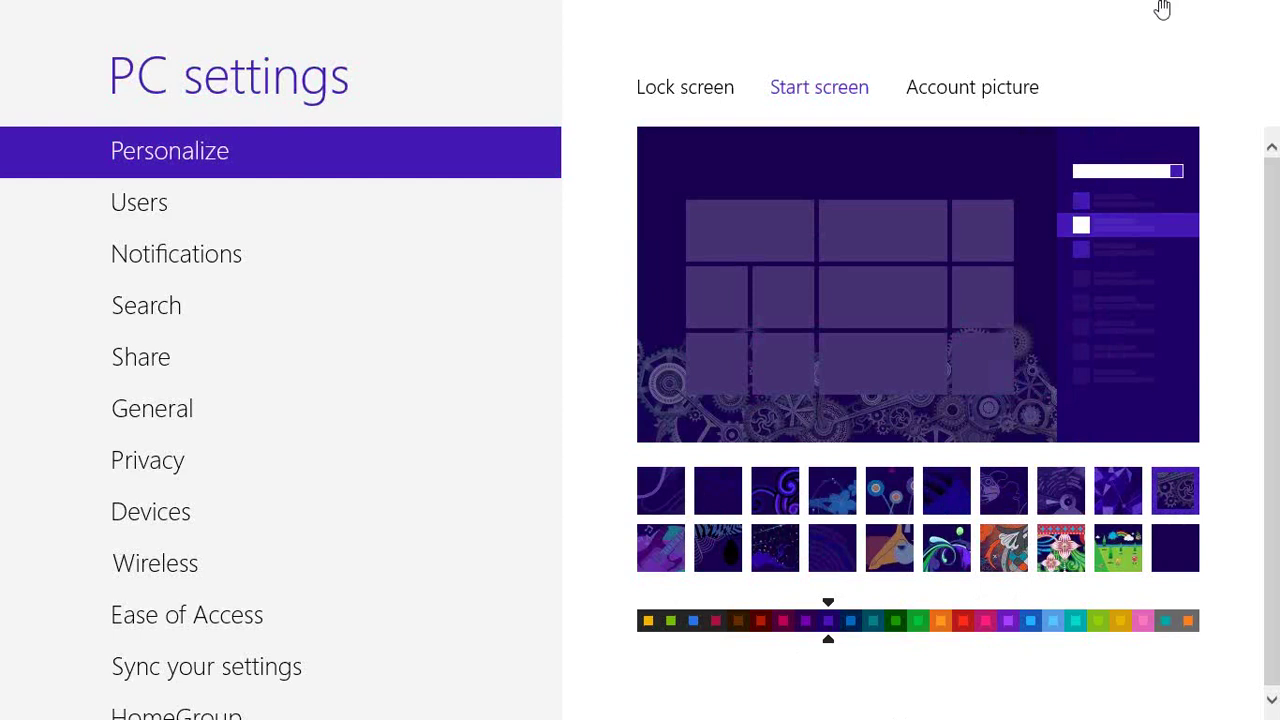
- Look through the Account picture, Users, Notifications and Search pages of PC settings
click(1003, 88)
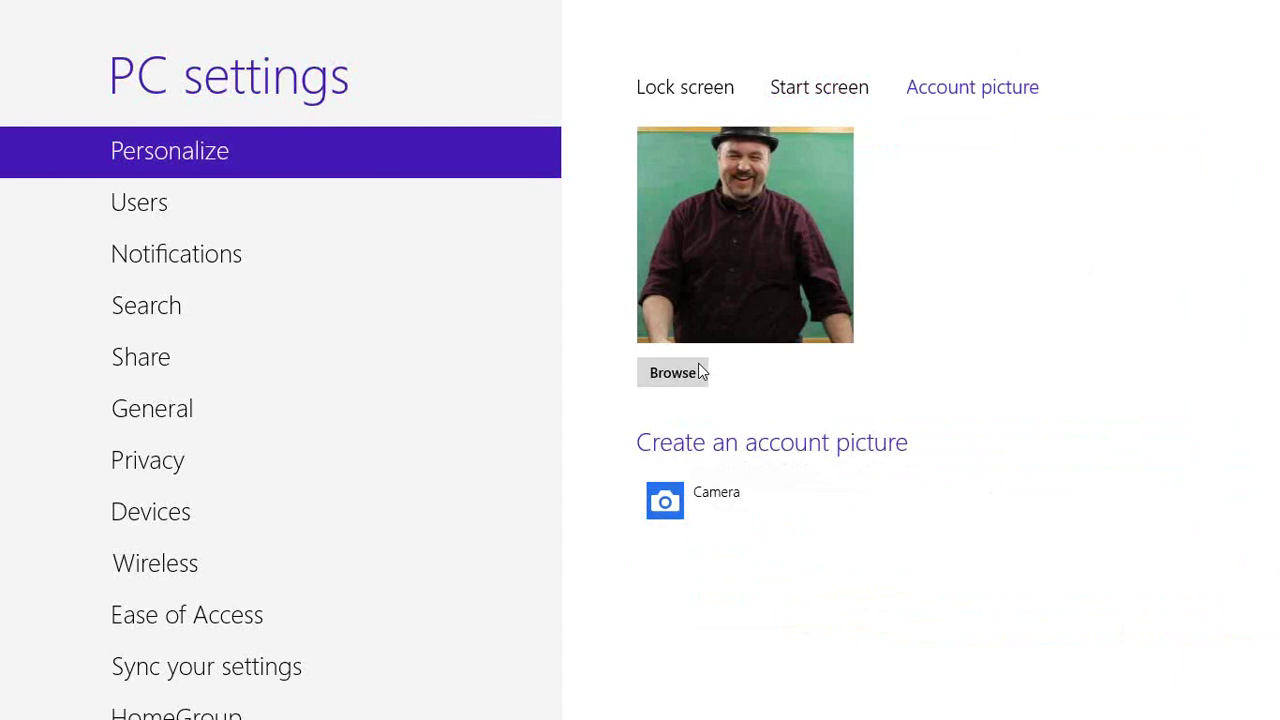
click(196, 222)
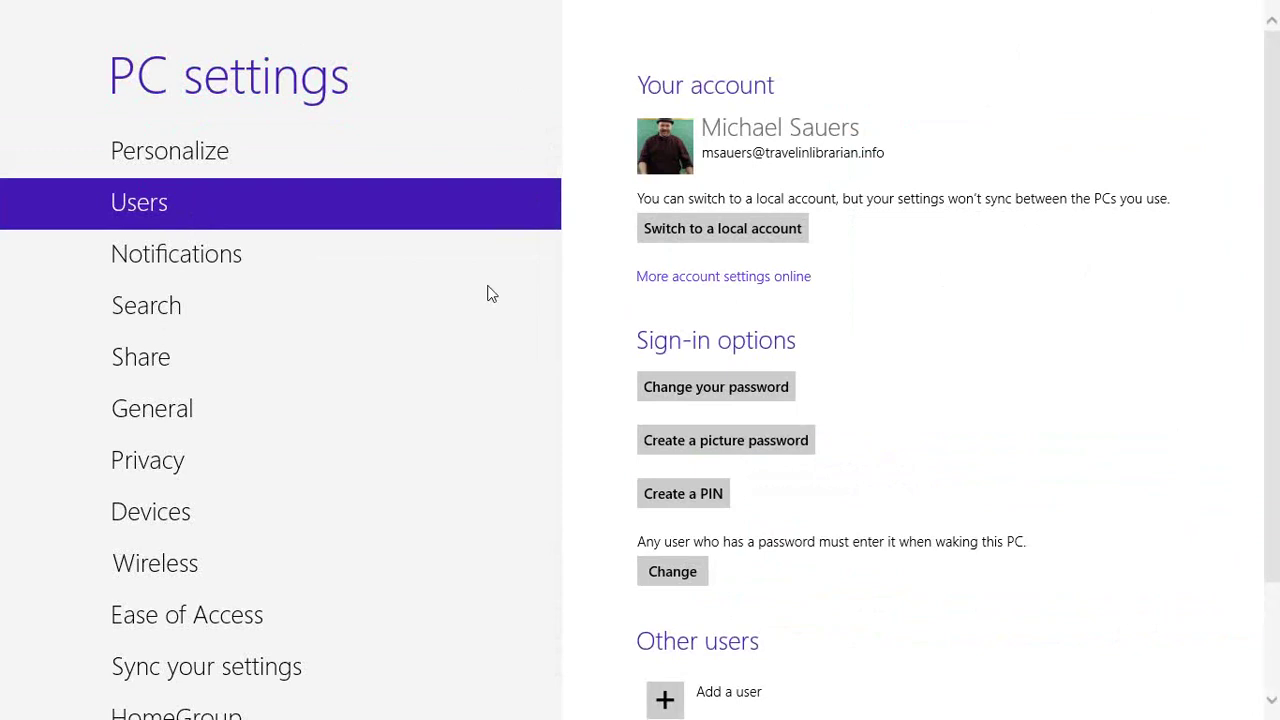
click(192, 263)
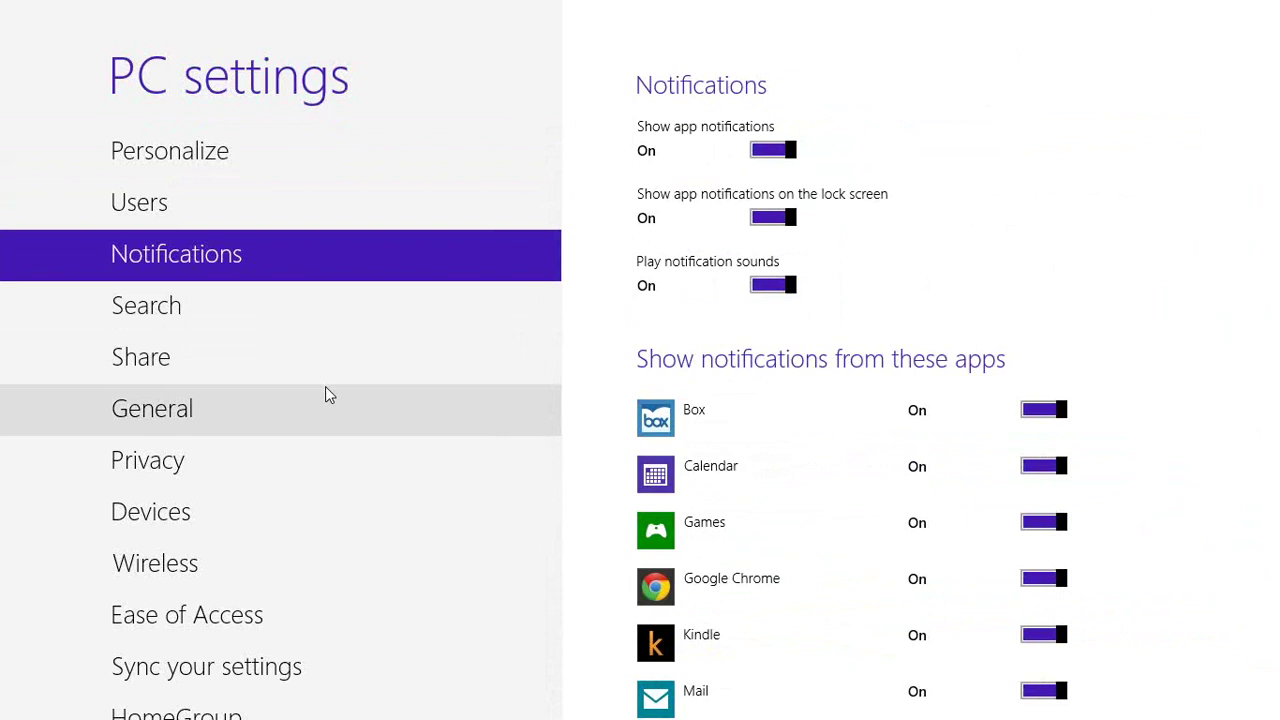
click(191, 306)
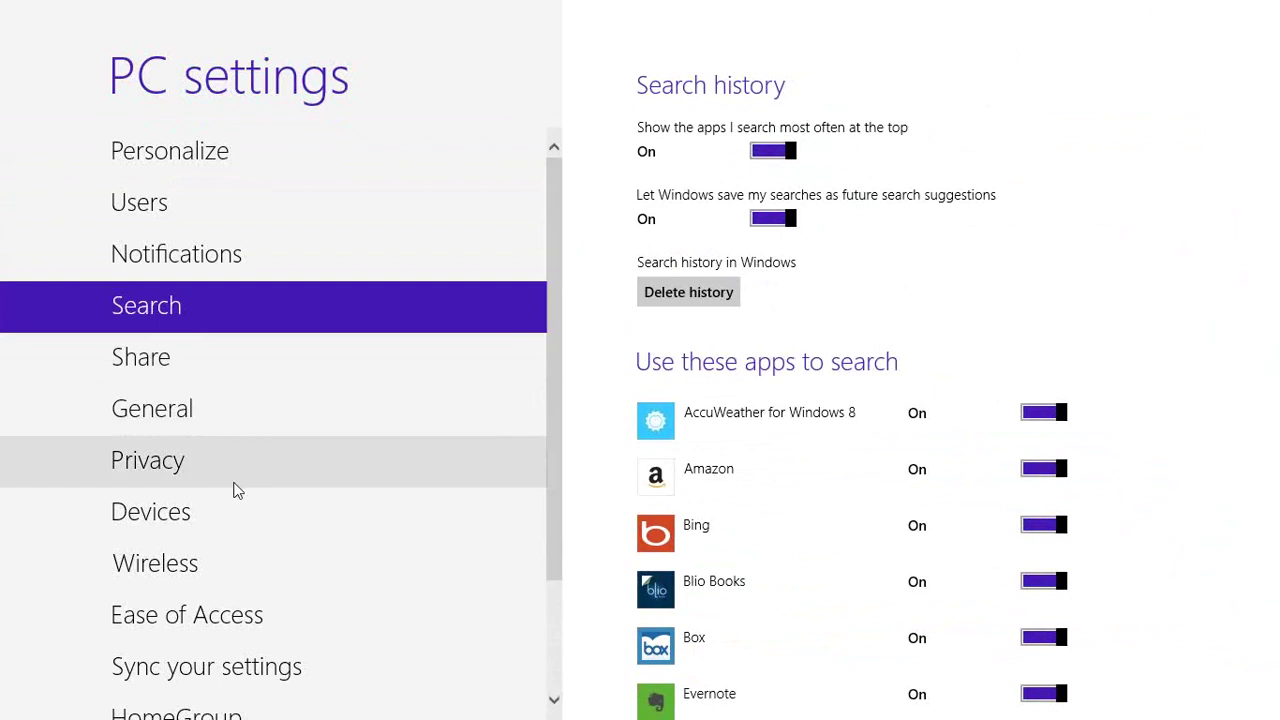
- Look through the Wireless, Sync your settings and Windows Update pages of PC settings
click(192, 569)
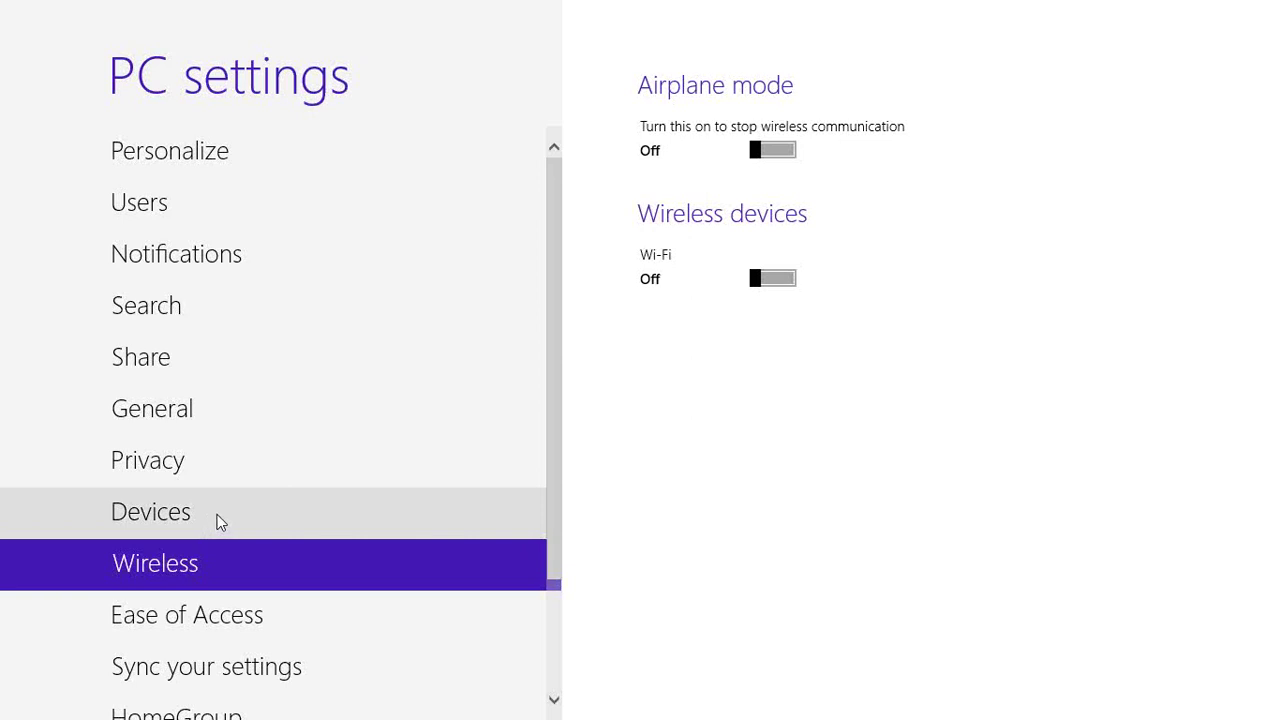
scroll(274, 514, down, 2)
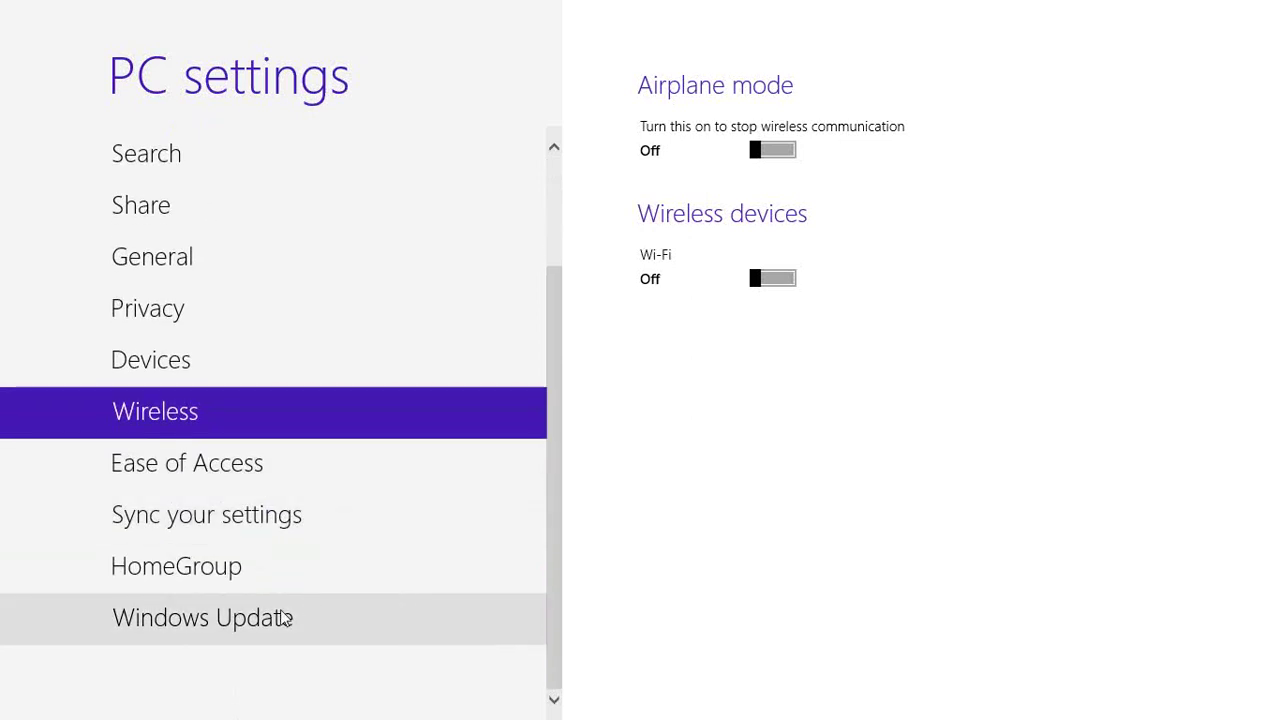
click(262, 525)
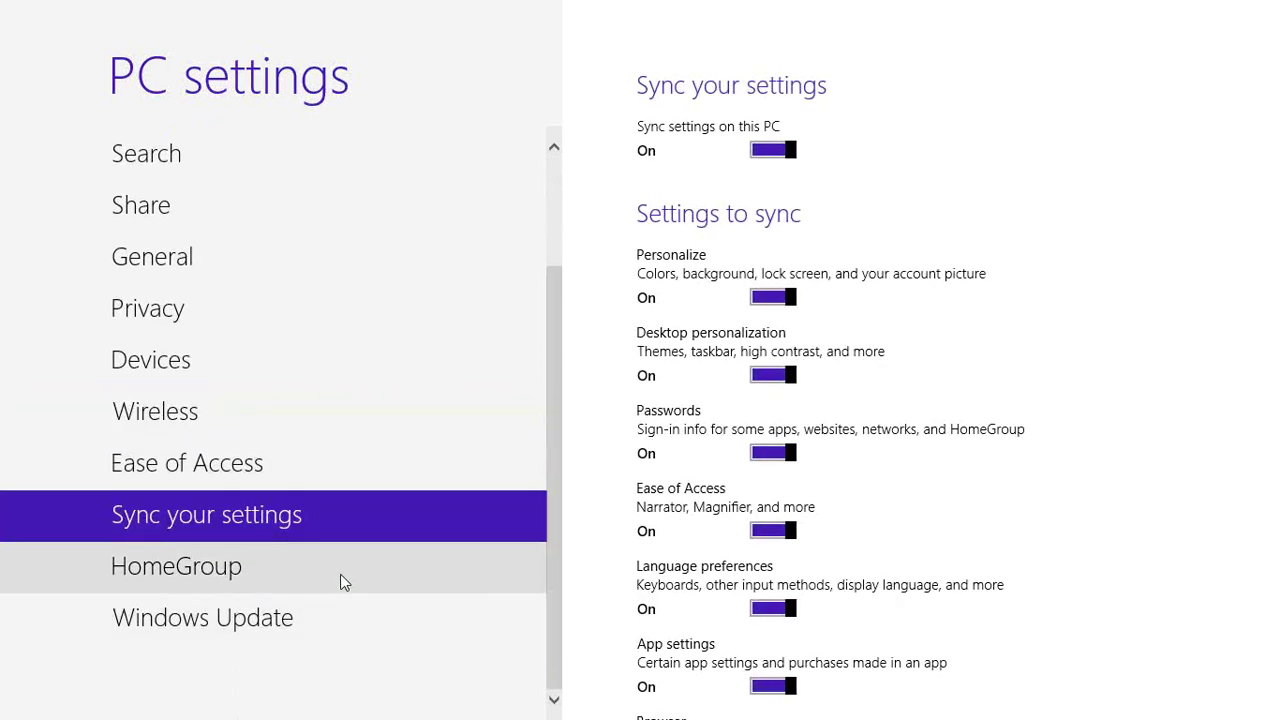
click(365, 618)
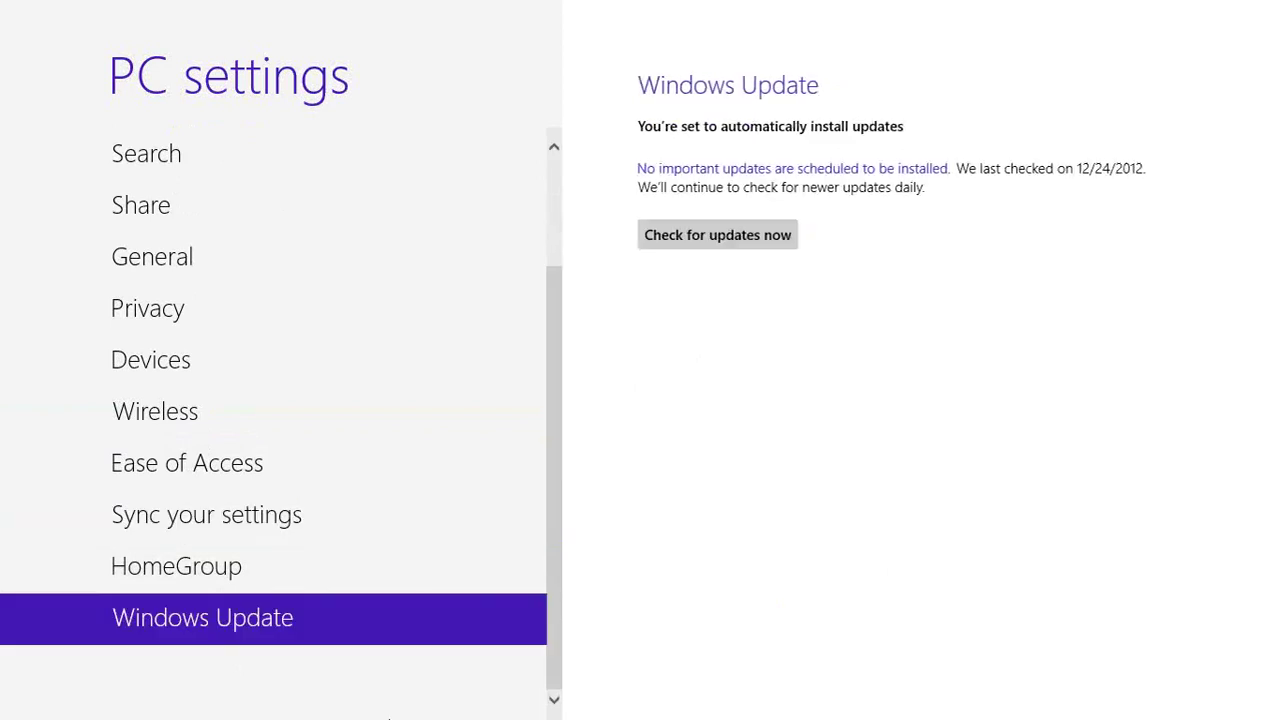
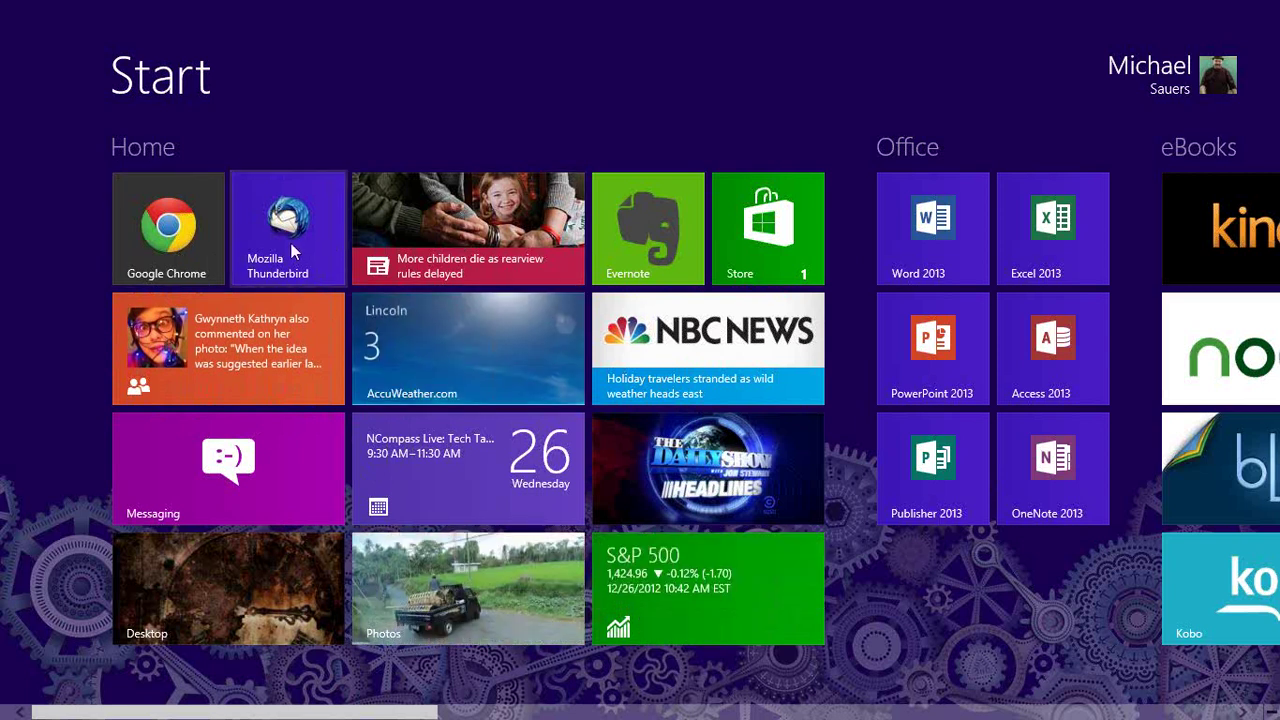
- Open the AccuWeather app from the Start screen, switch its forecast to Hourly, and advance to the hours from 10 PM
click(475, 365)
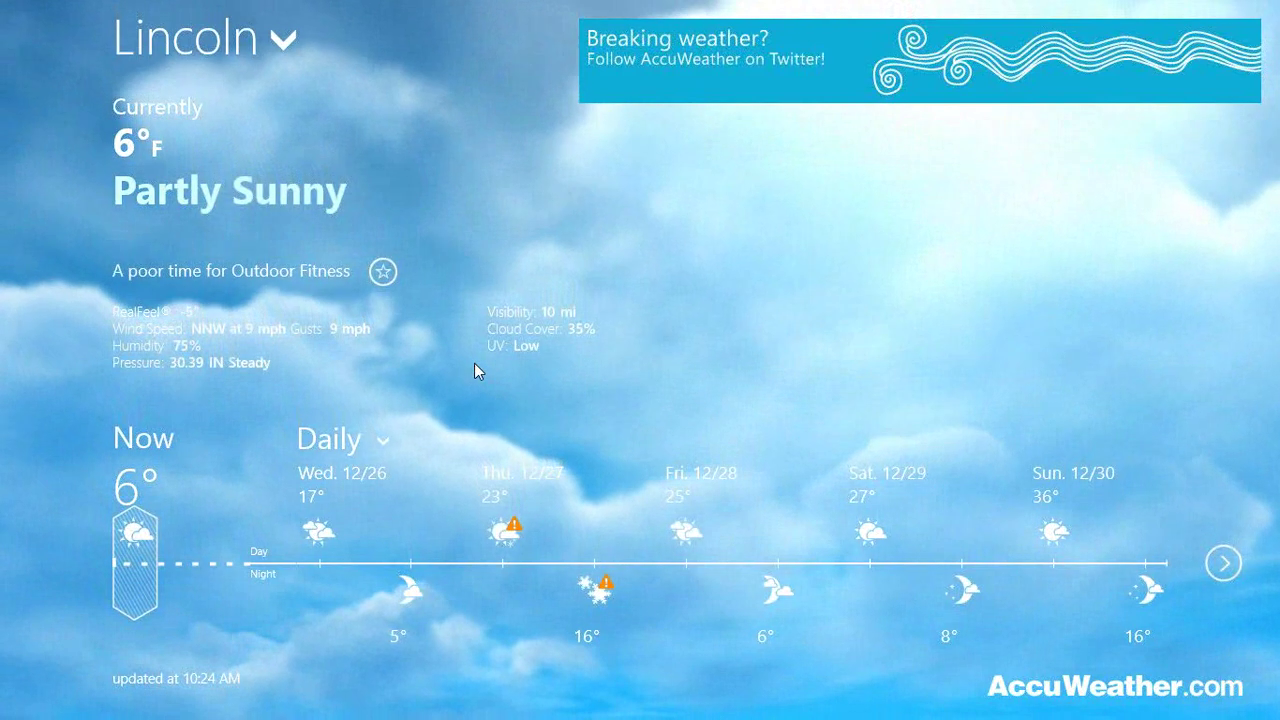
click(382, 445)
click(368, 505)
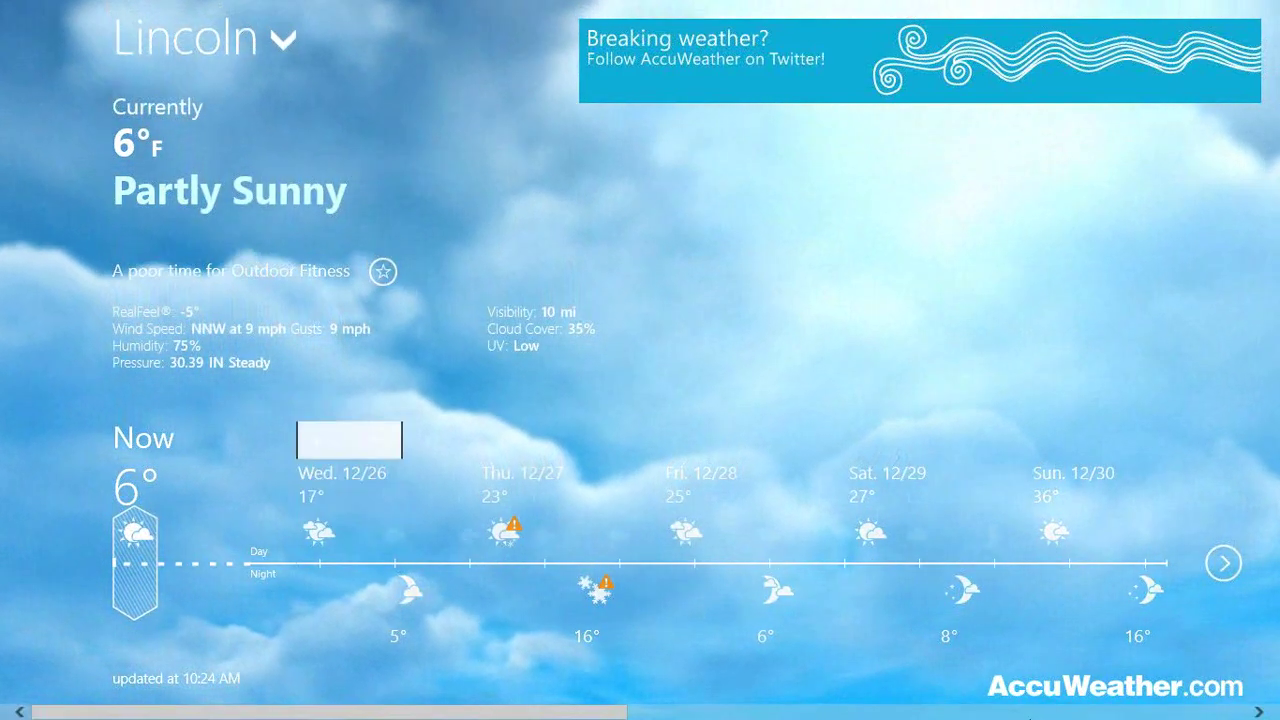
click(1226, 565)
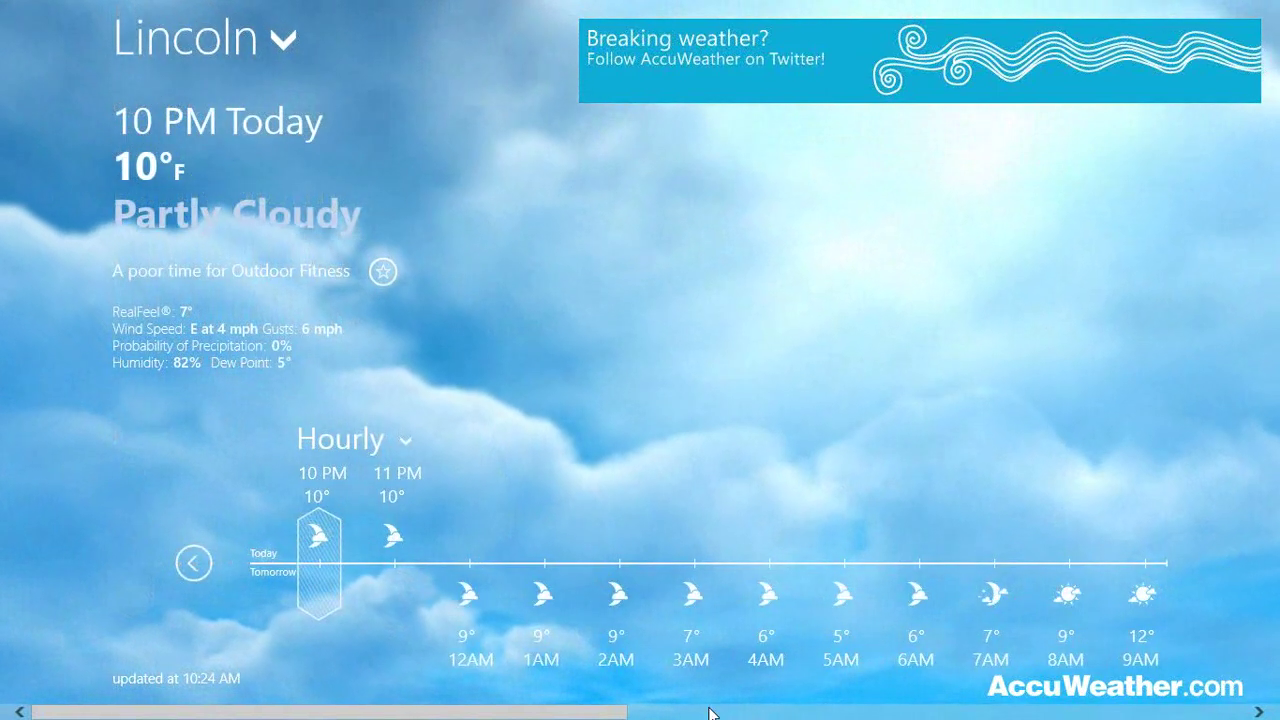
- View the My AccuWeather section, return to the hourly forecast, and open the AccuWeather app's Settings charm
drag(590, 712, 1205, 712)
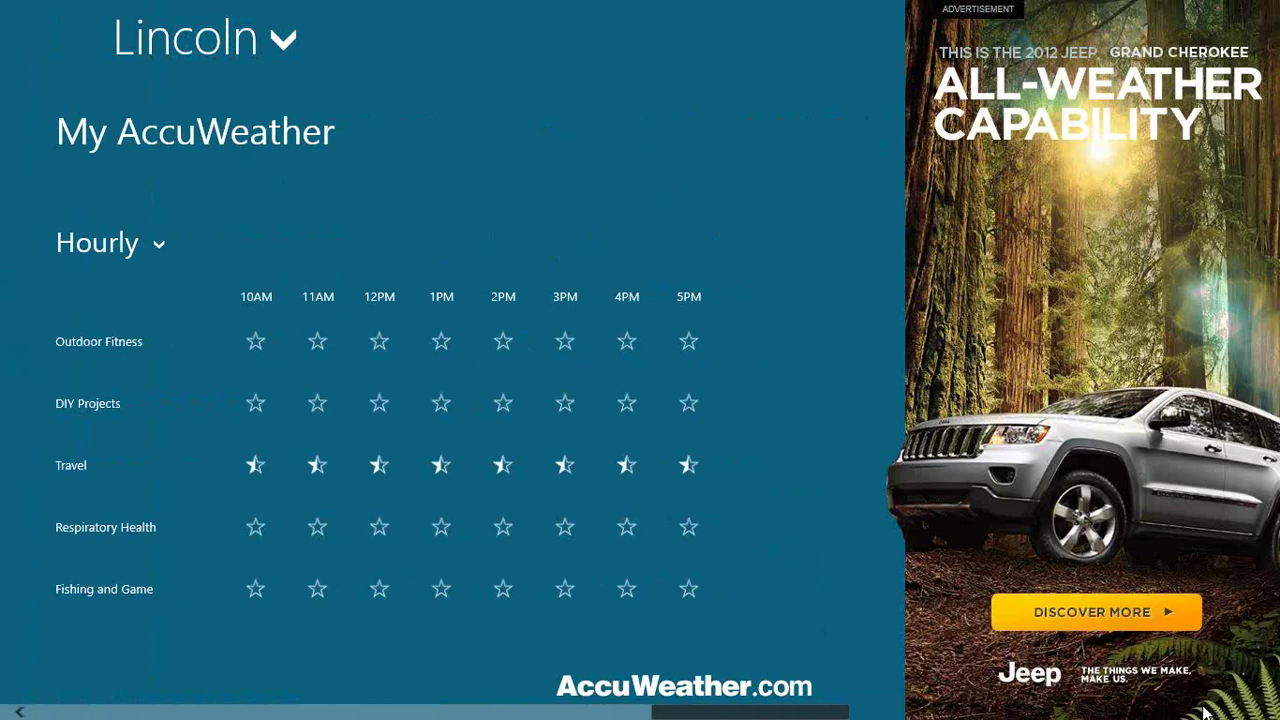
scroll(1180, 713, left, 10)
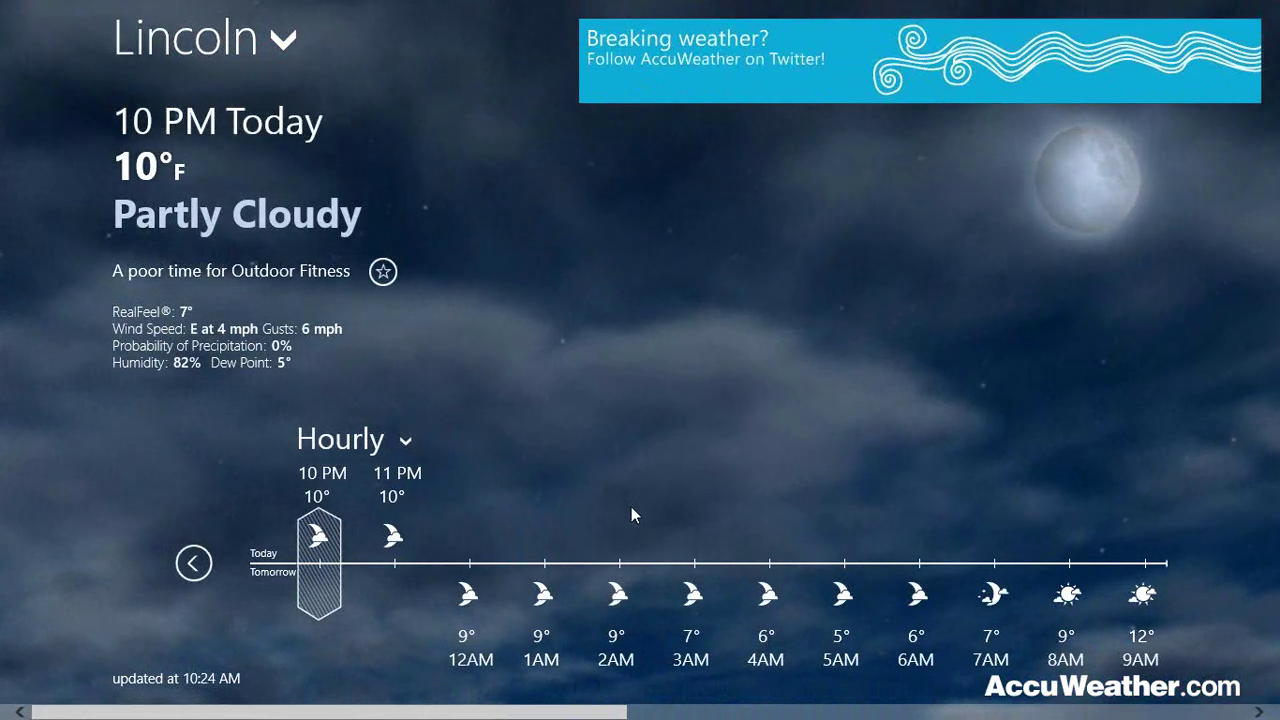
mouse_move(1279, 0)
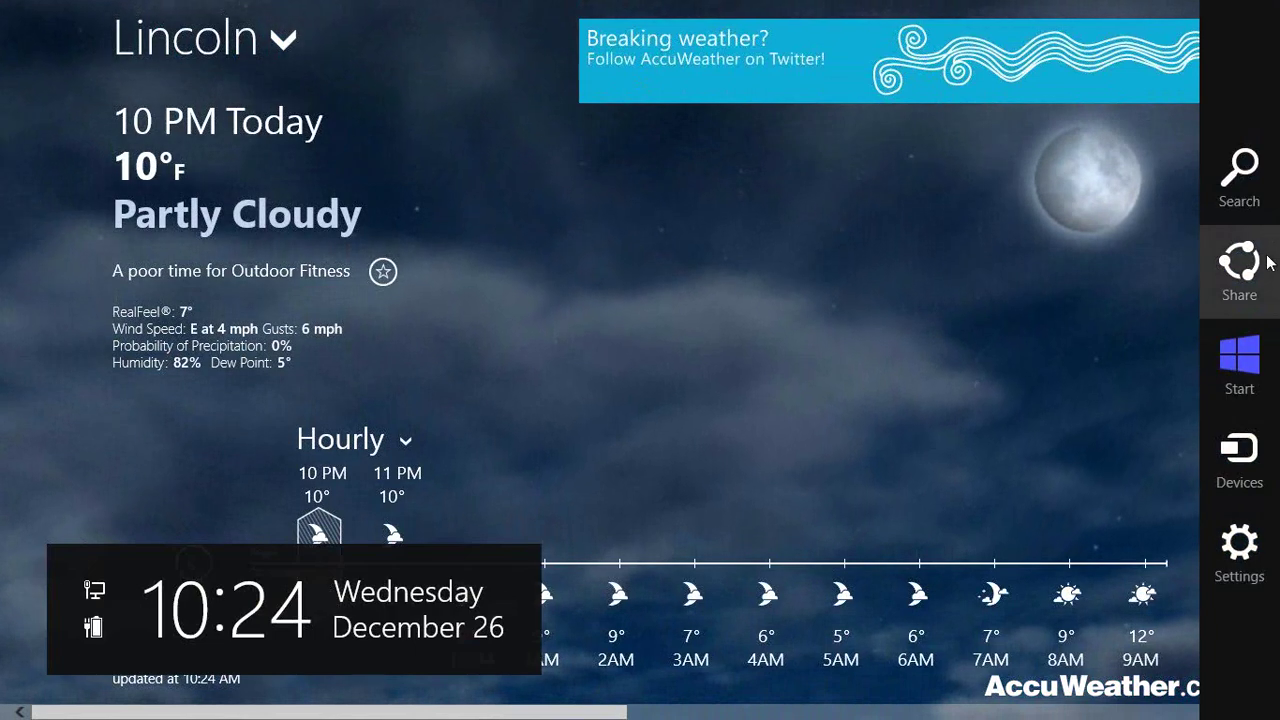
click(1250, 537)
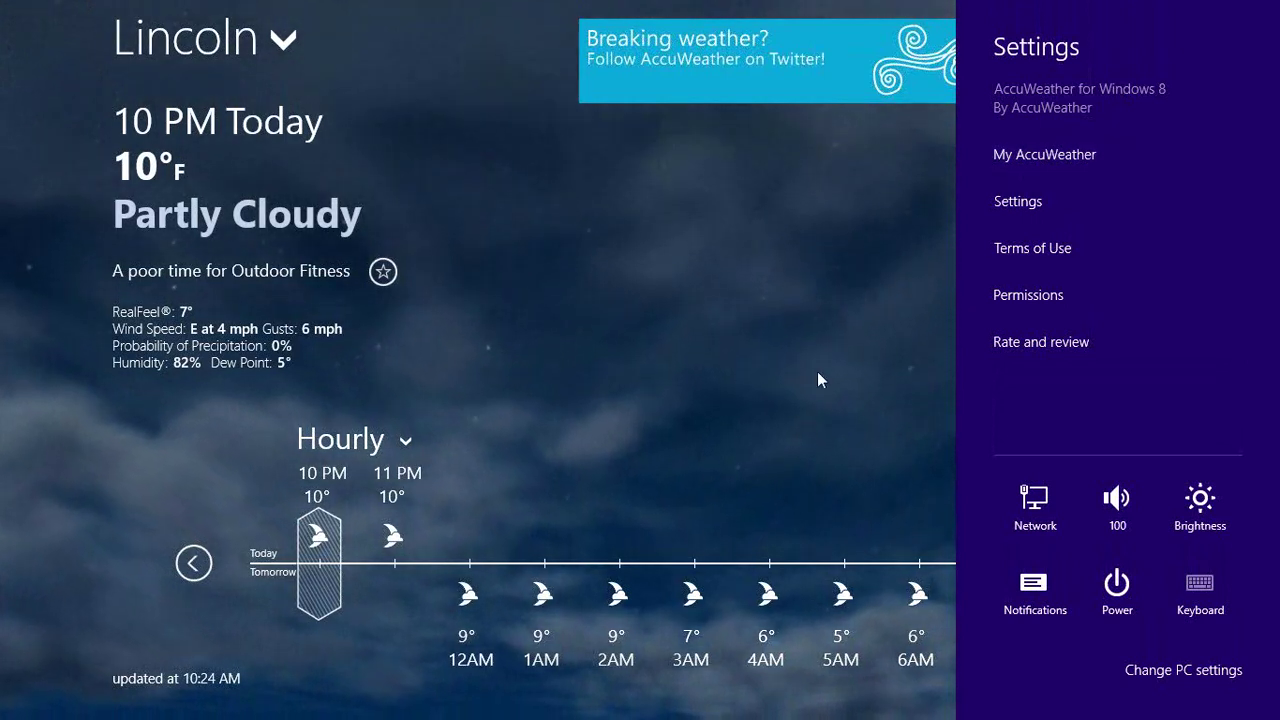
- Return to the Start screen and open the Store app
mouse_move(2, 703)
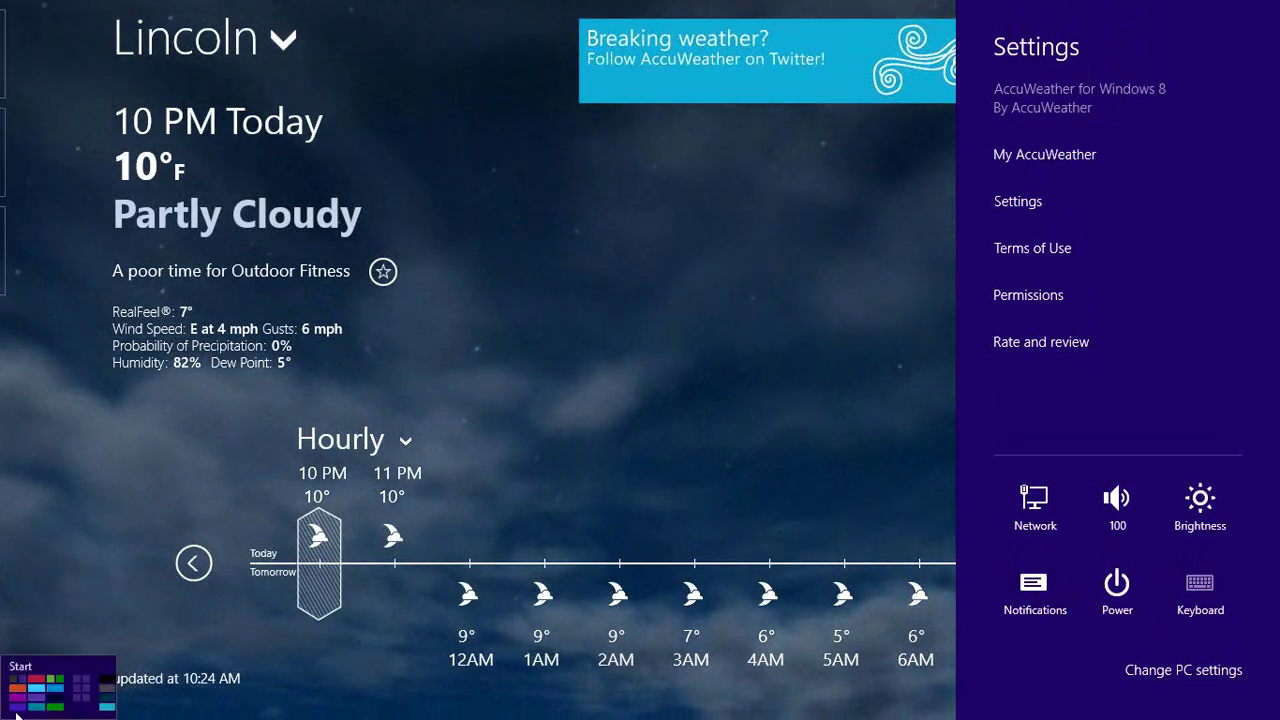
click(16, 712)
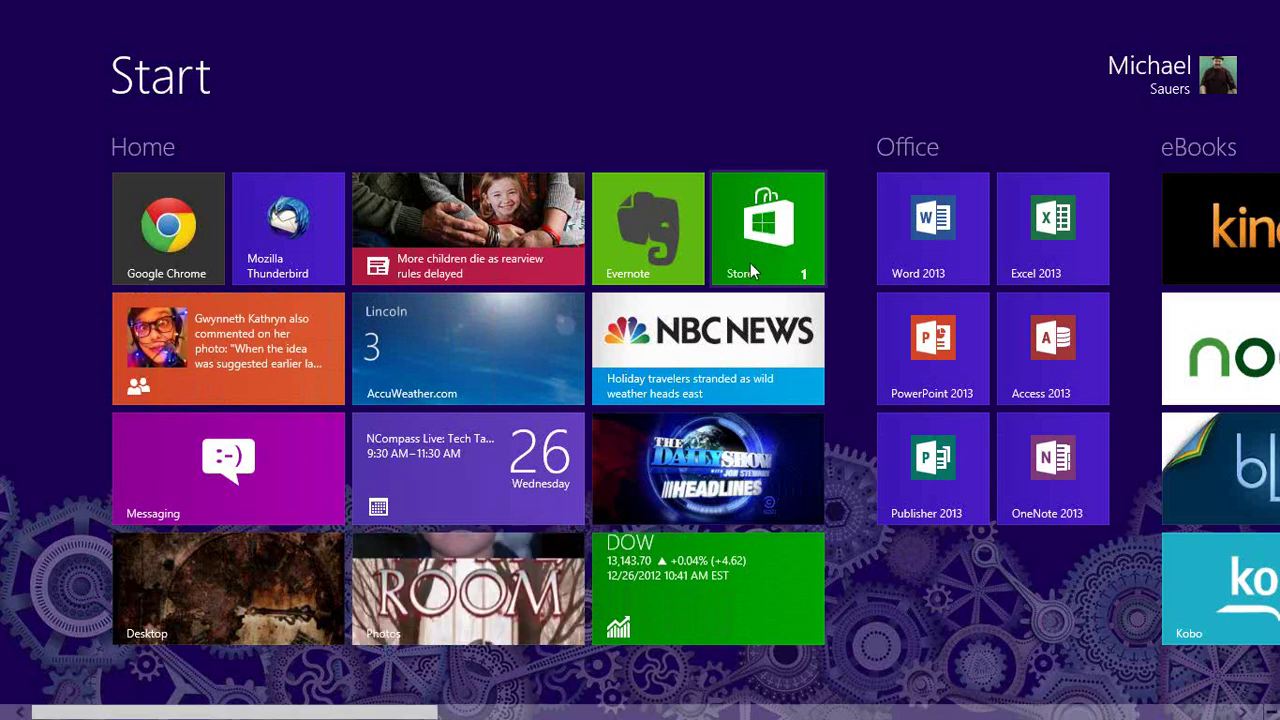
click(789, 228)
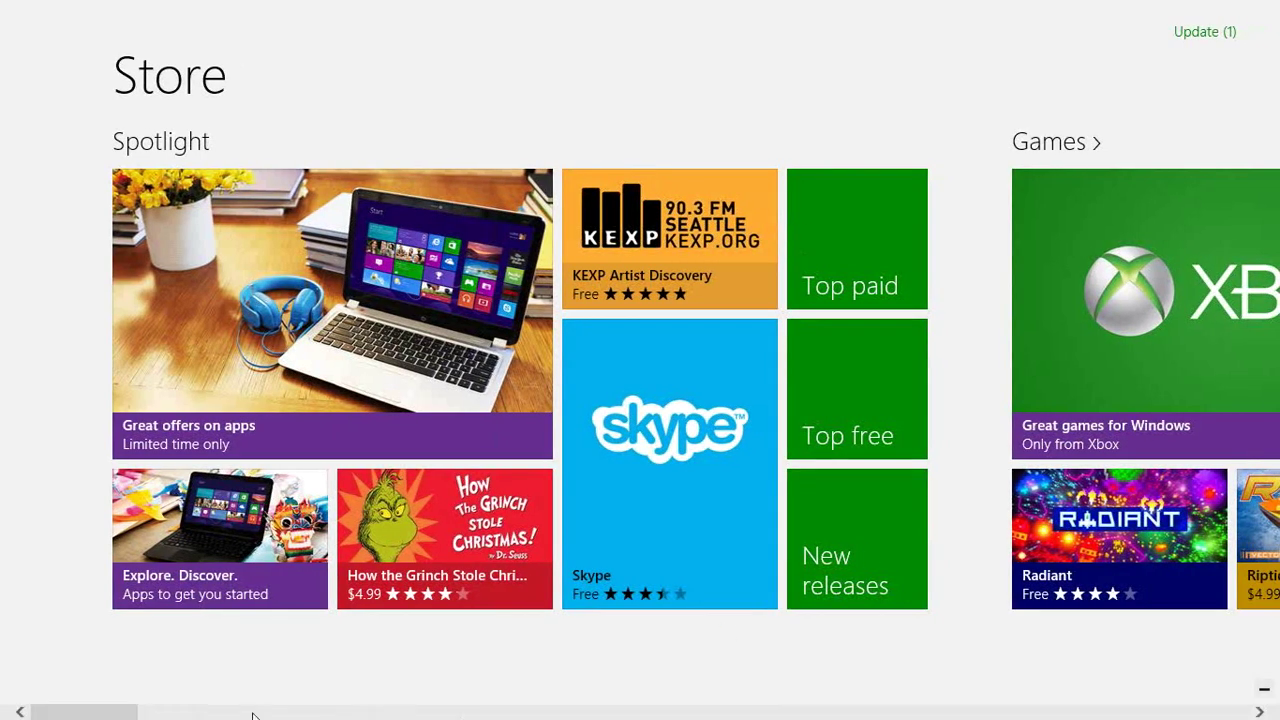
- Install the available NOOK app update from the Store and return to the Store home page
mouse_move(109, 712)
mouse_down()
mouse_move(297, 717)
mouse_move(92, 716)
mouse_up()
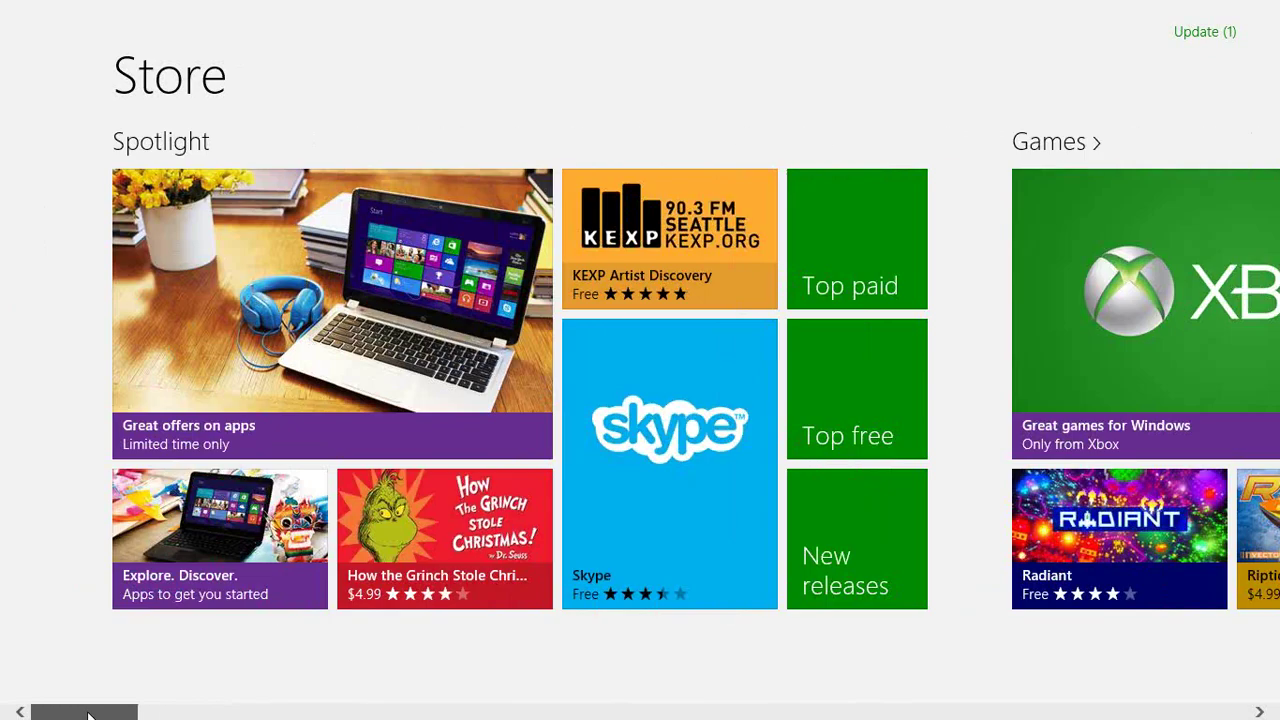
click(1218, 38)
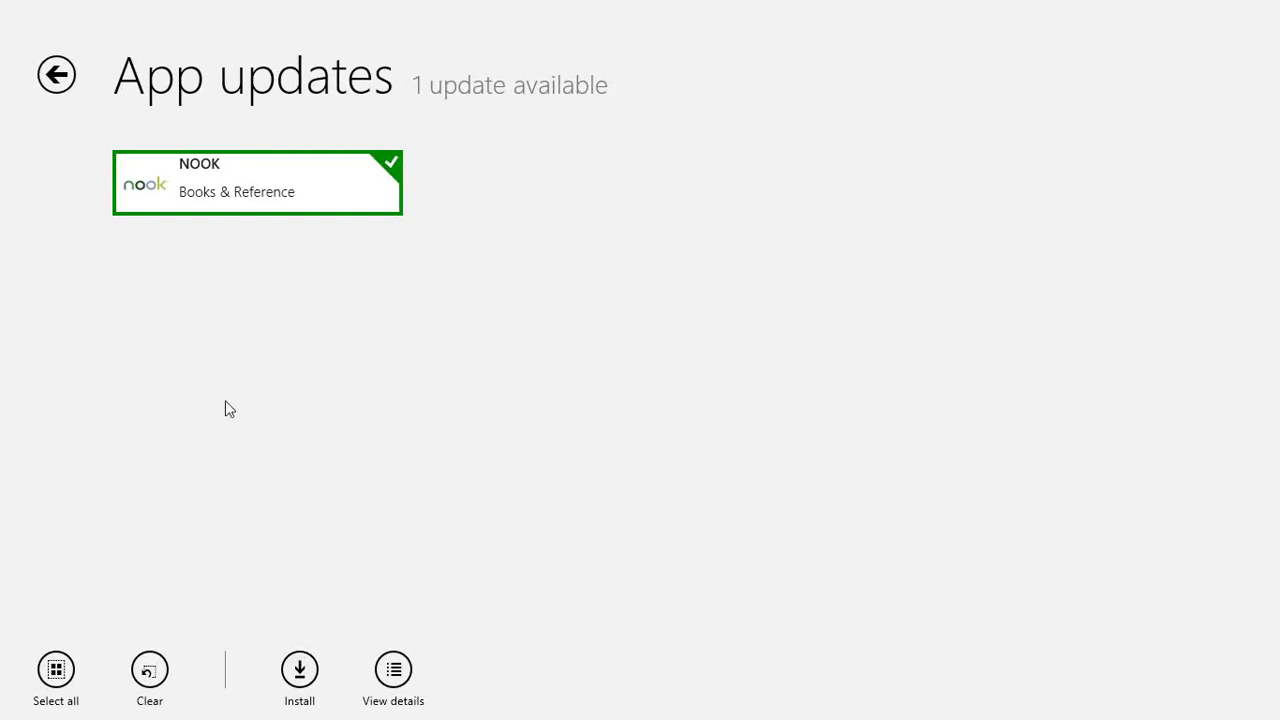
click(302, 675)
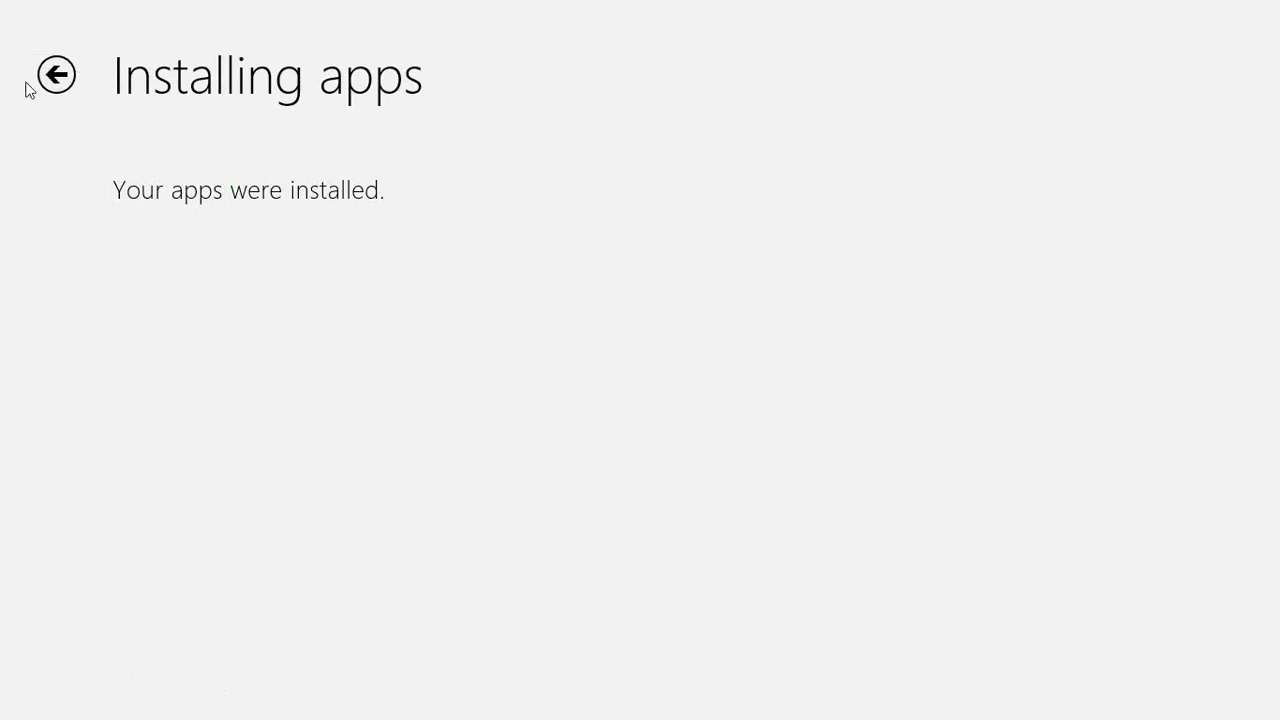
click(57, 74)
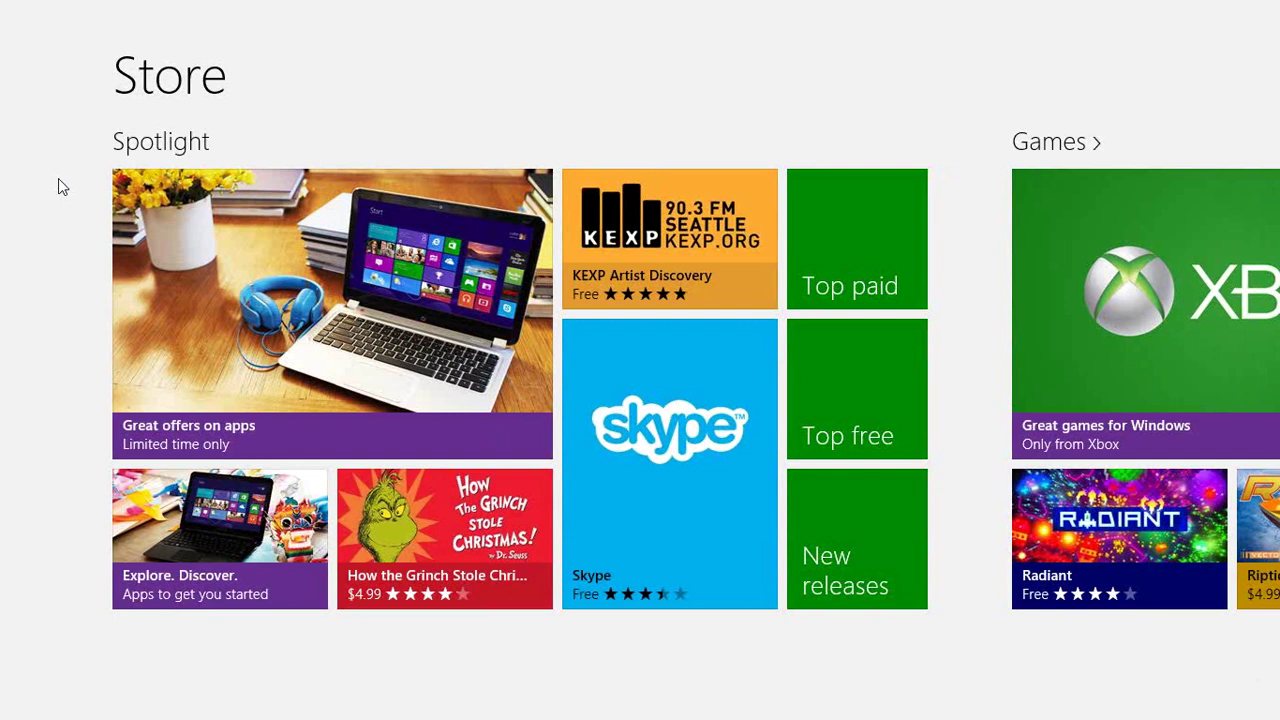
- Open the Search charm, look through its list of searchable apps, and search the Store for "weather underground"
key(super+c)
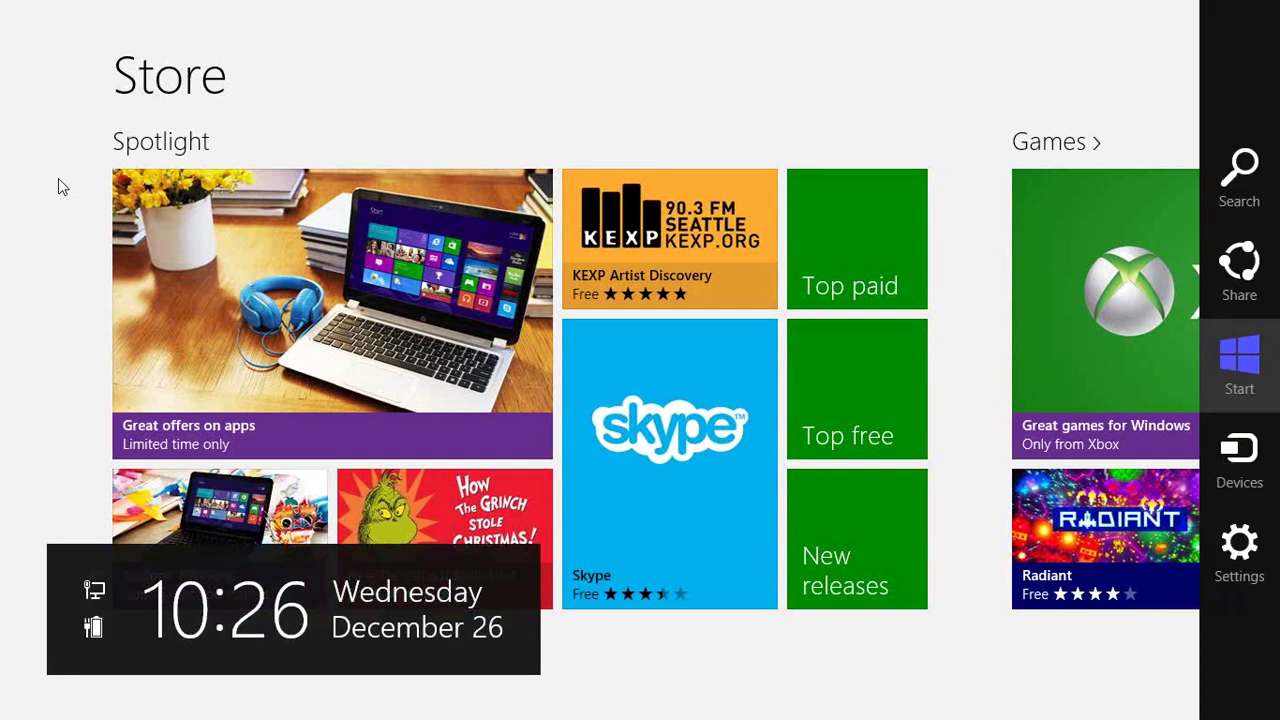
click(1260, 200)
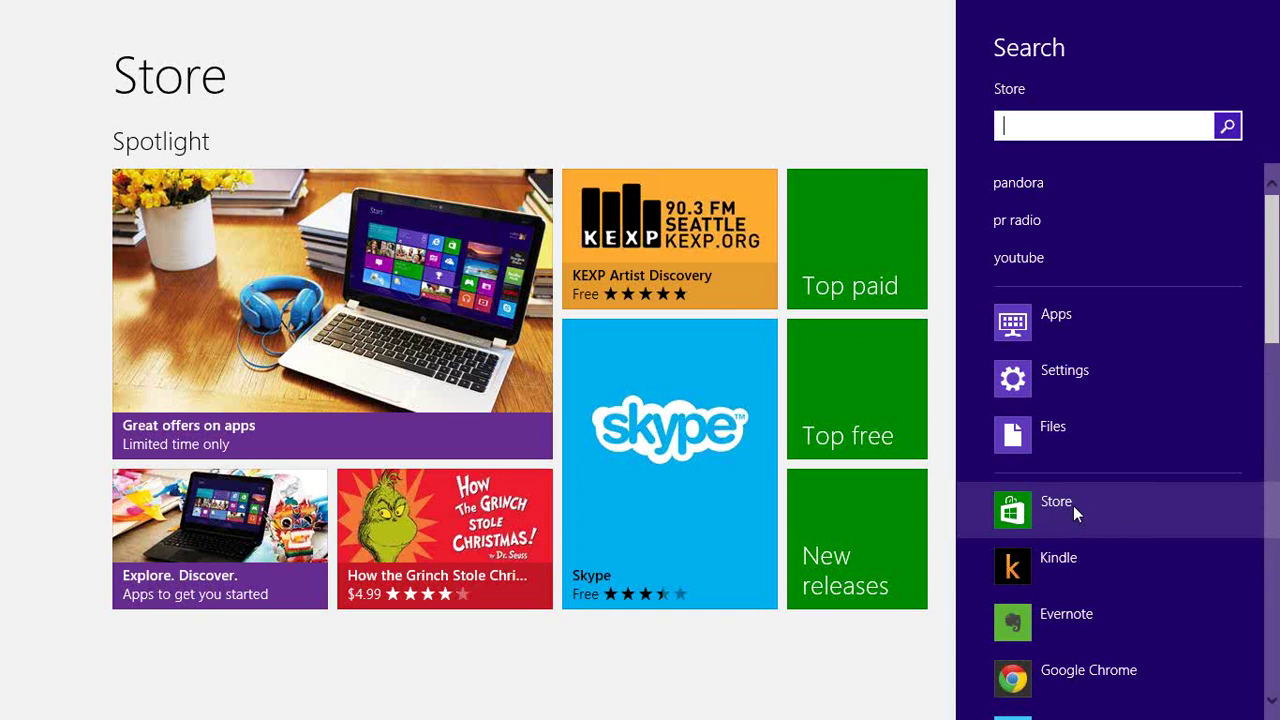
scroll(1277, 400, down, 3)
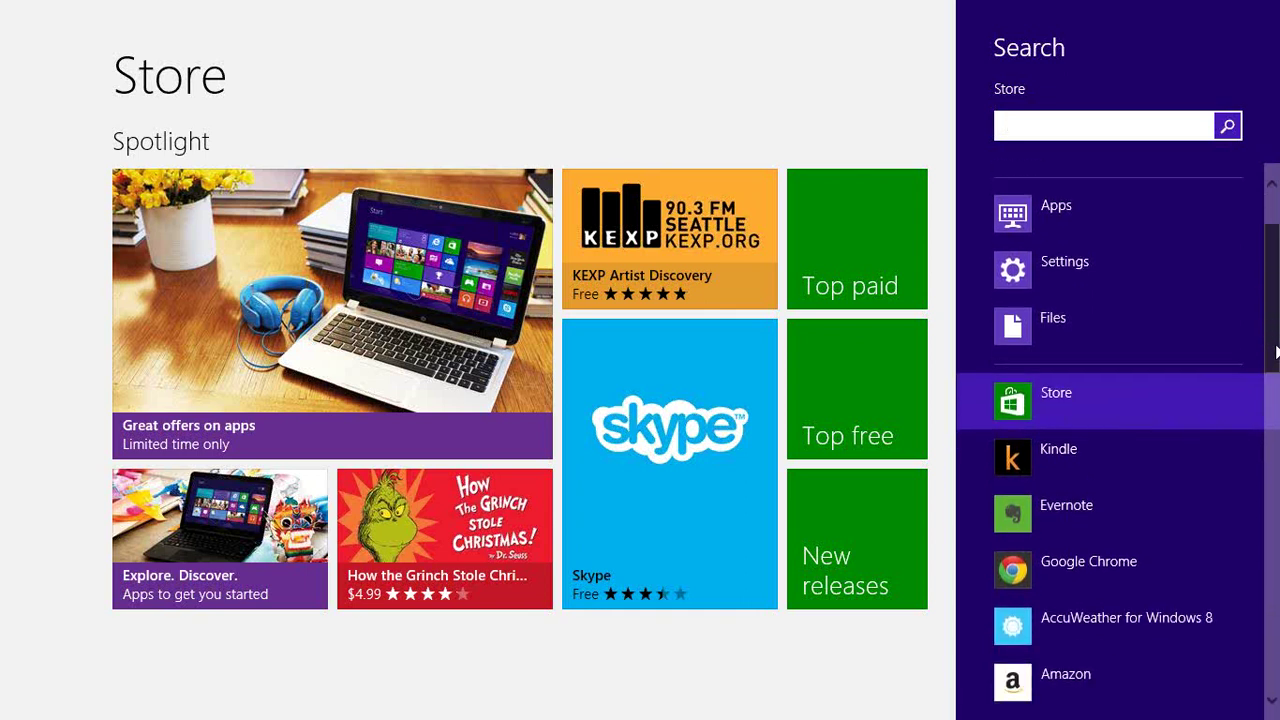
drag(1277, 376, 1277, 310)
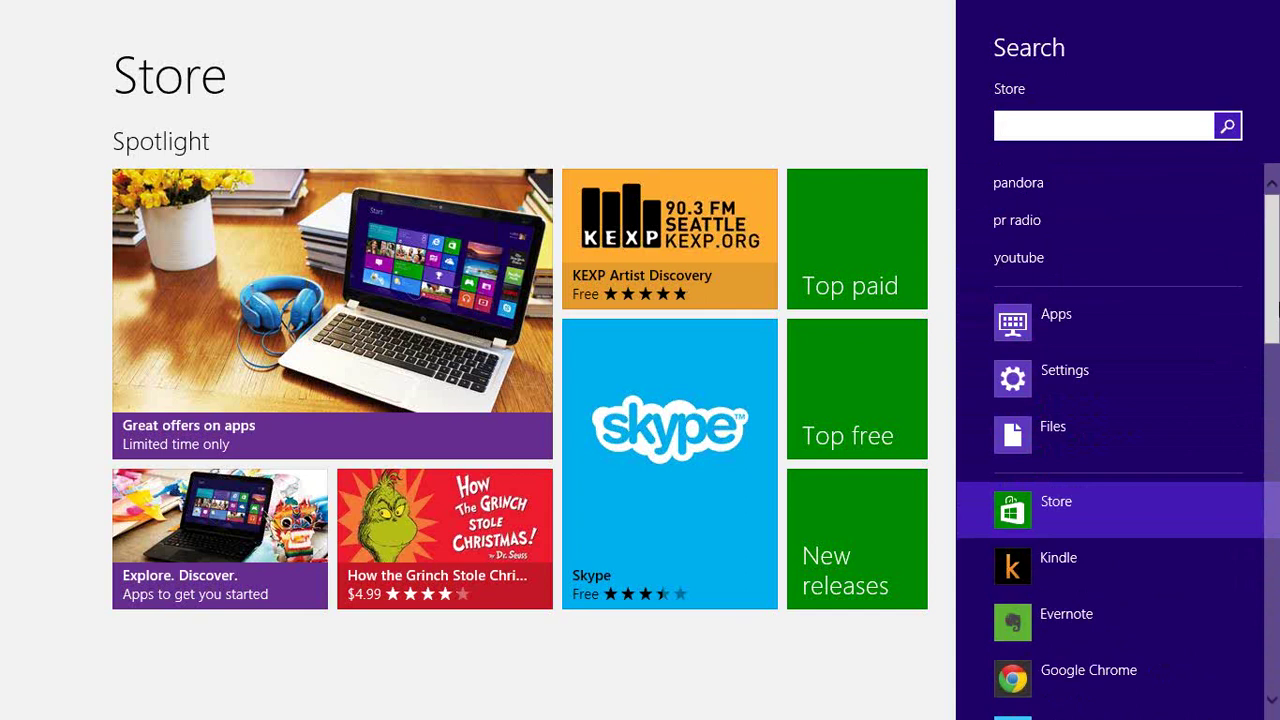
text(weather underground)
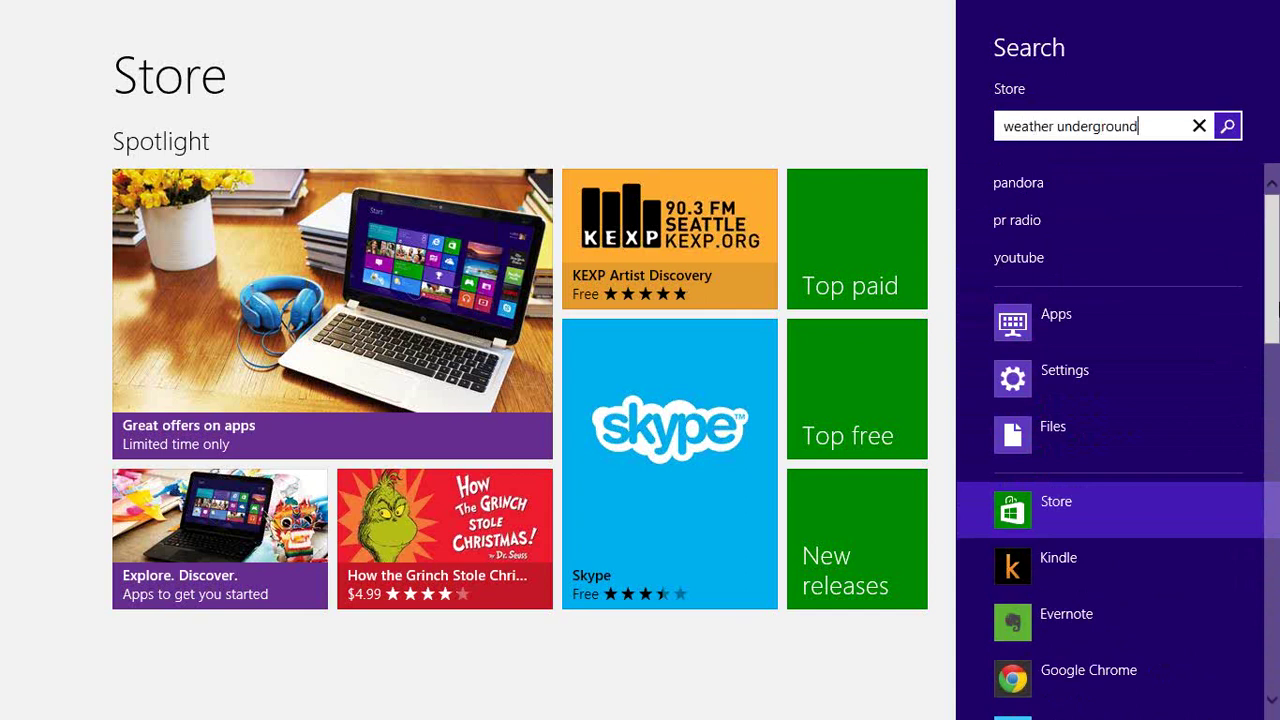
key(Return)
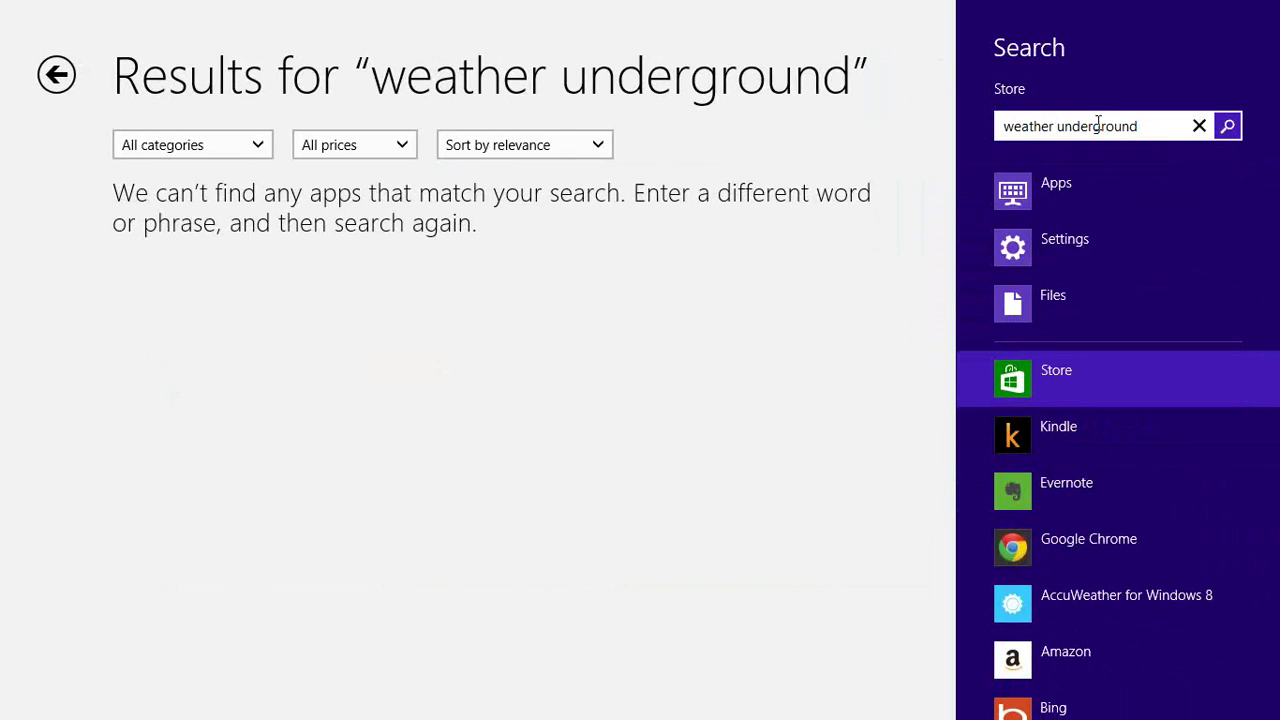
- Shorten the Store search to "weather" and browse the matching apps
double_click(1098, 126)
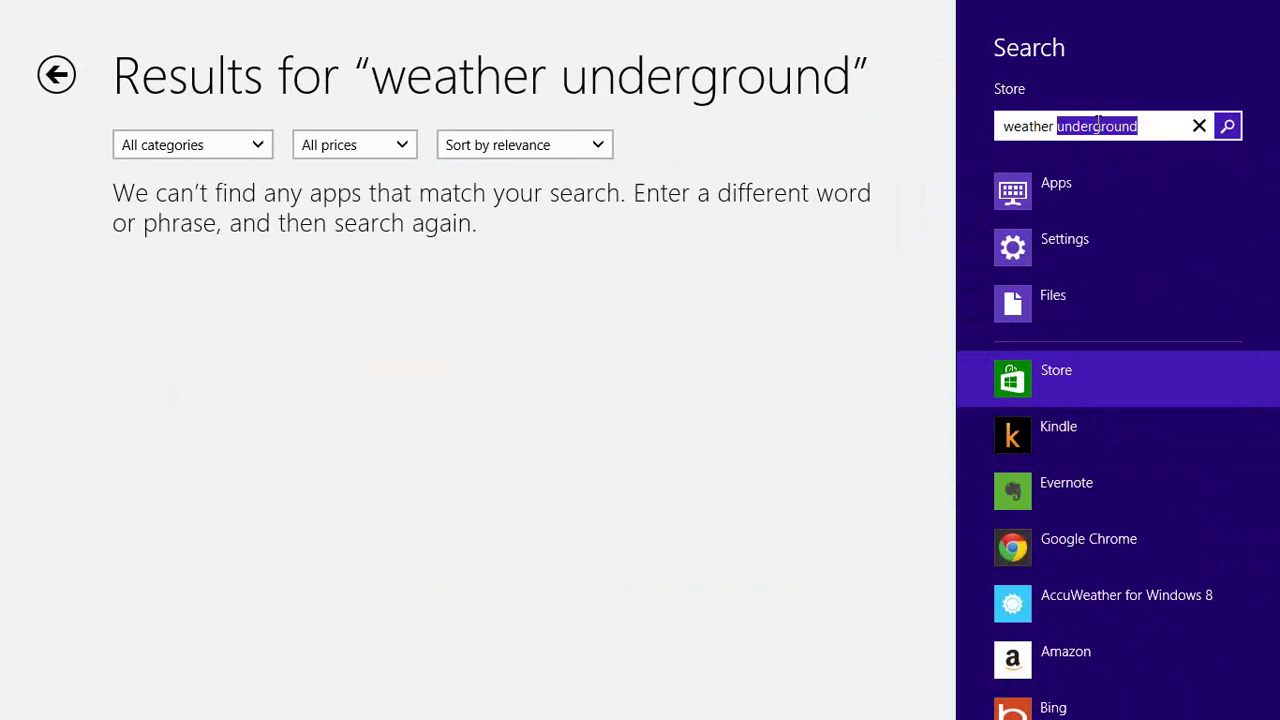
key(BackSpace)
key(Return)
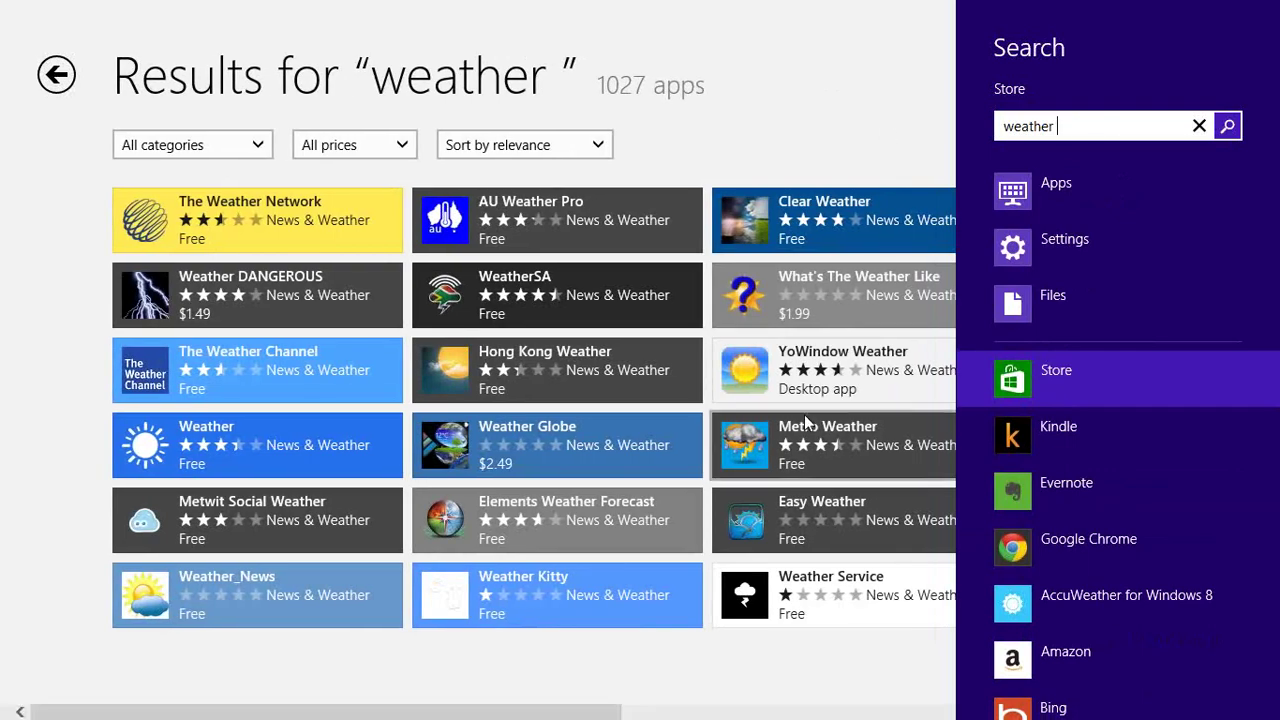
scroll(575, 716, down, 8)
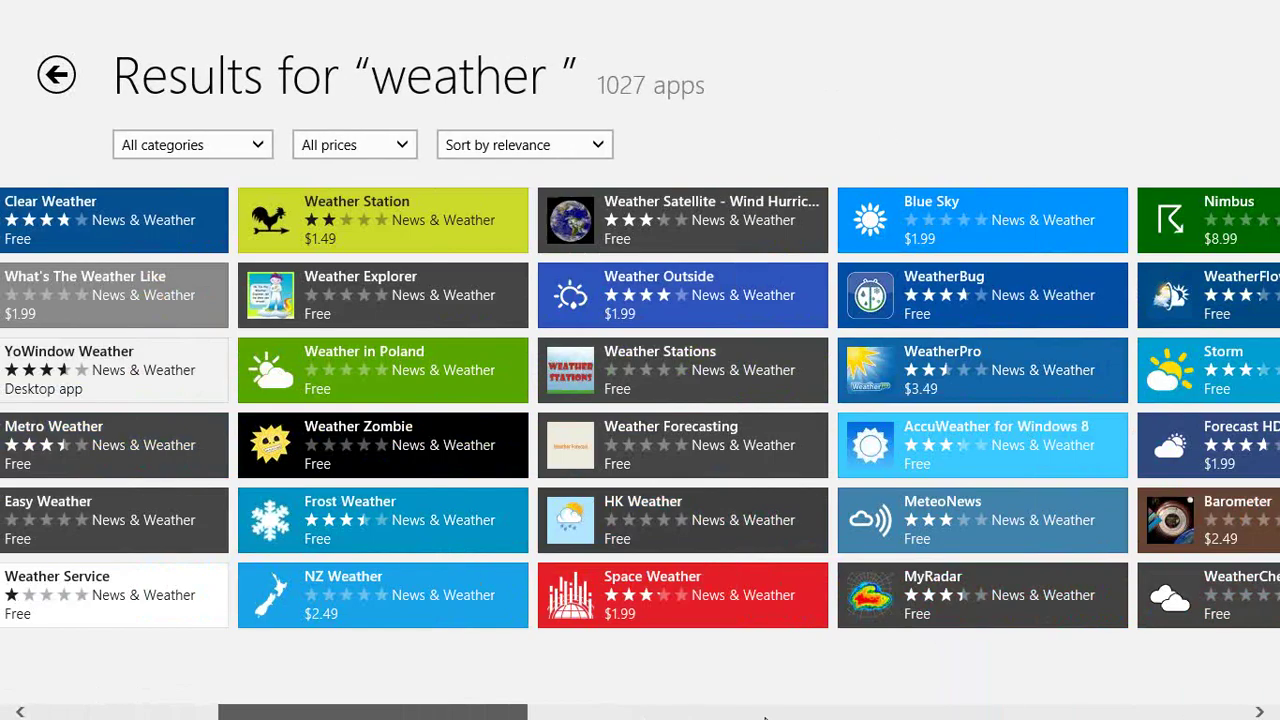
scroll(700, 716, up, 8)
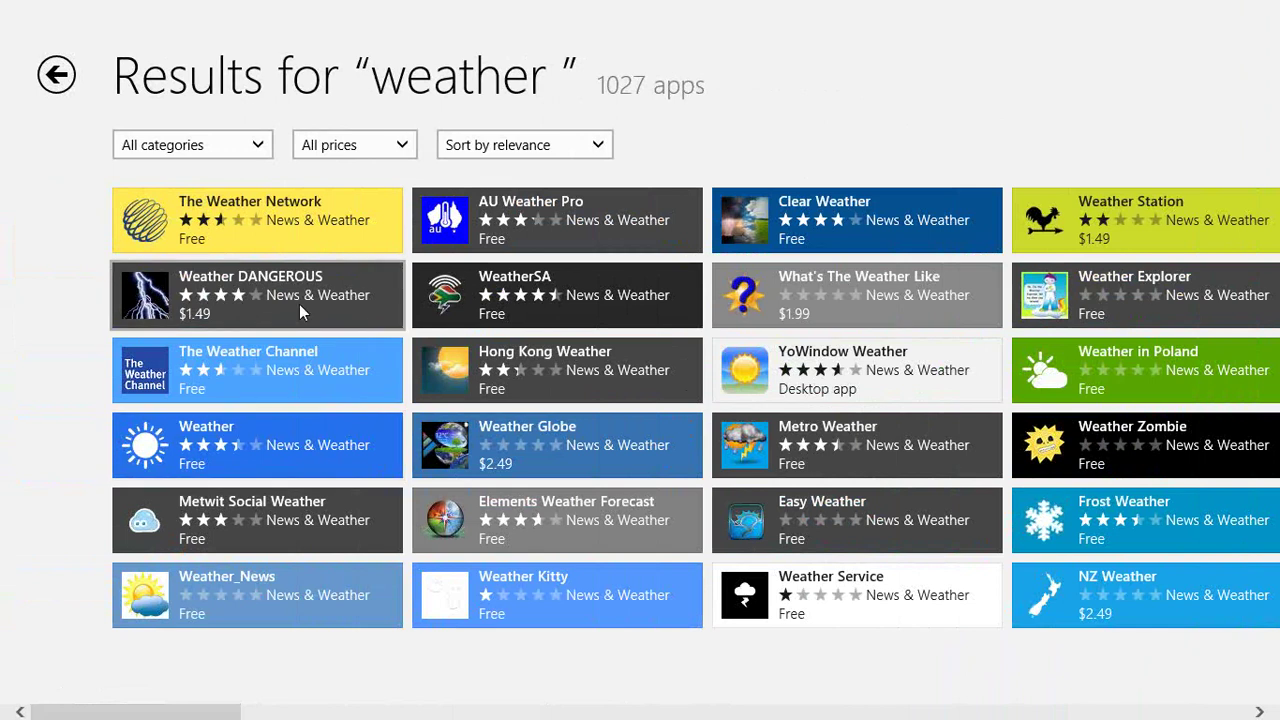
- Open The Weather Channel's Store page and look through its Details, Reviews and Overview
click(294, 365)
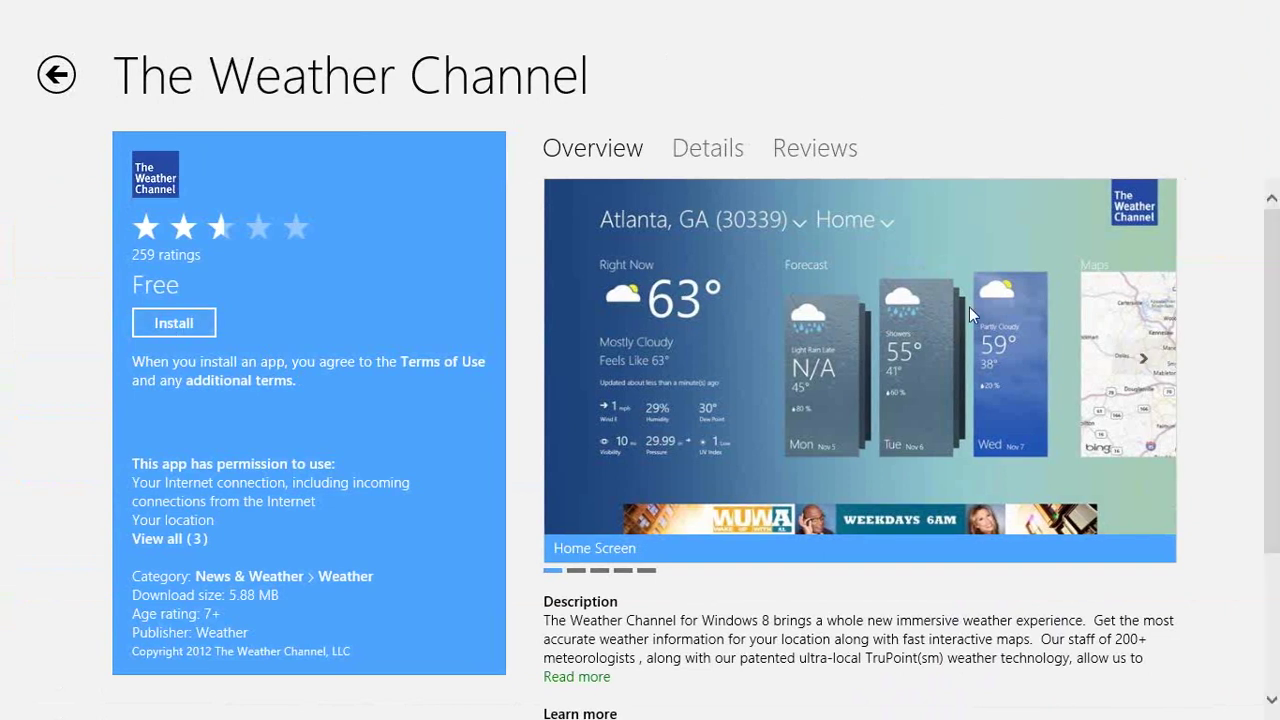
click(712, 150)
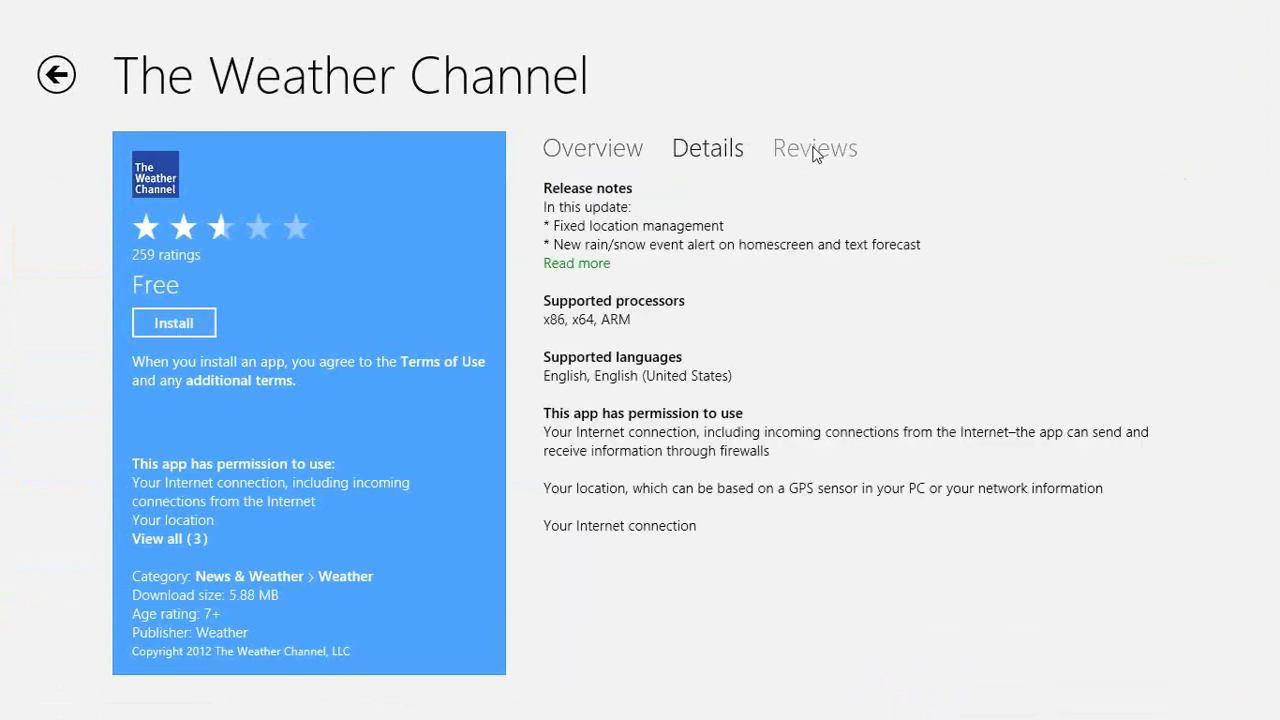
click(821, 149)
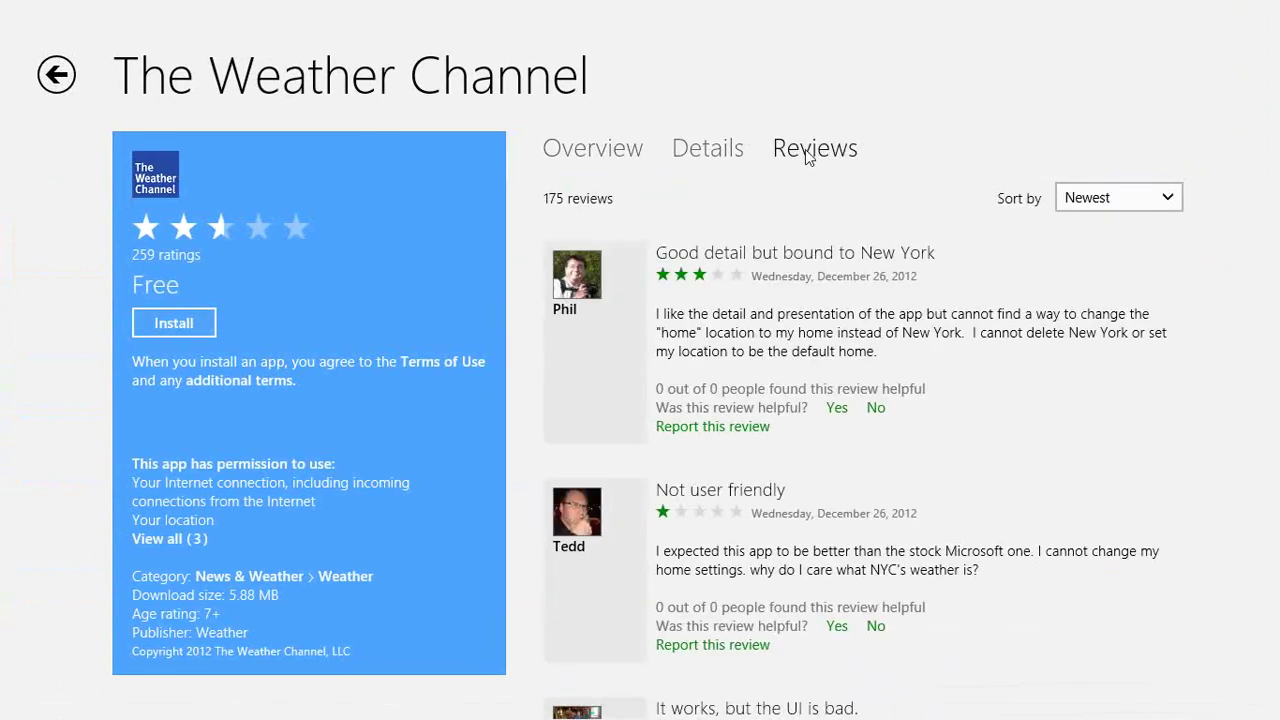
click(596, 152)
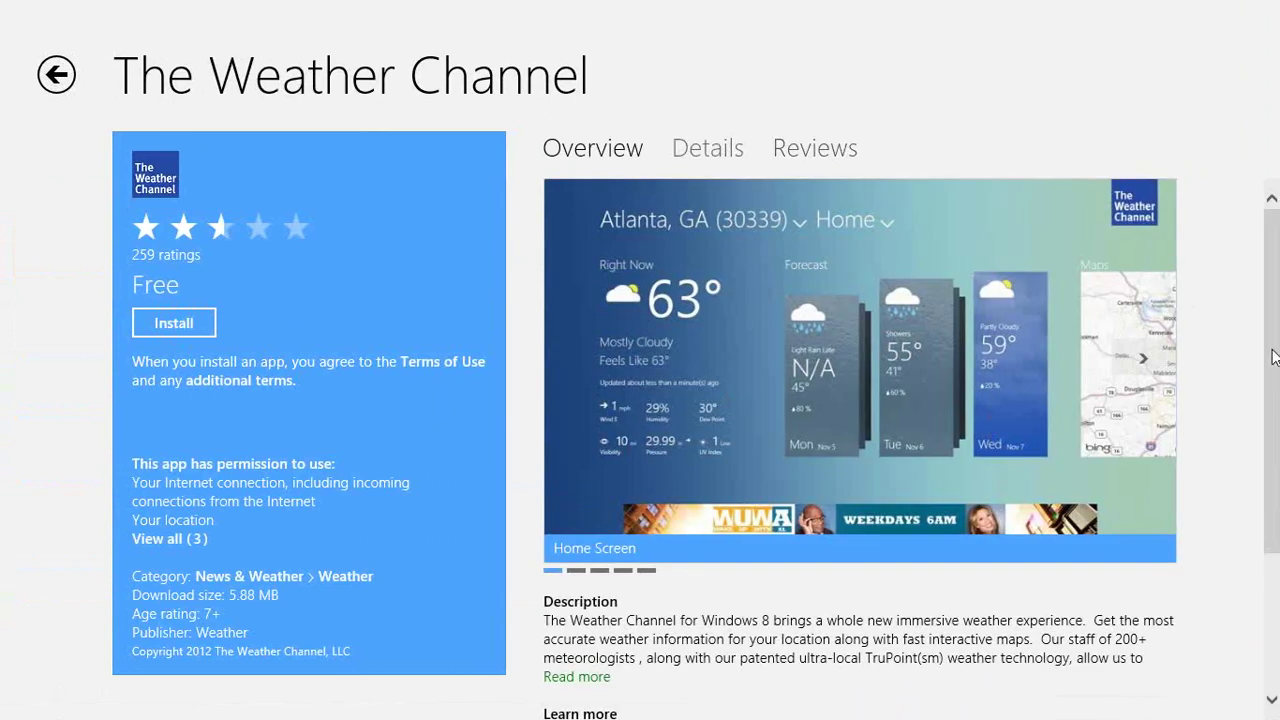
drag(1275, 358, 1278, 322)
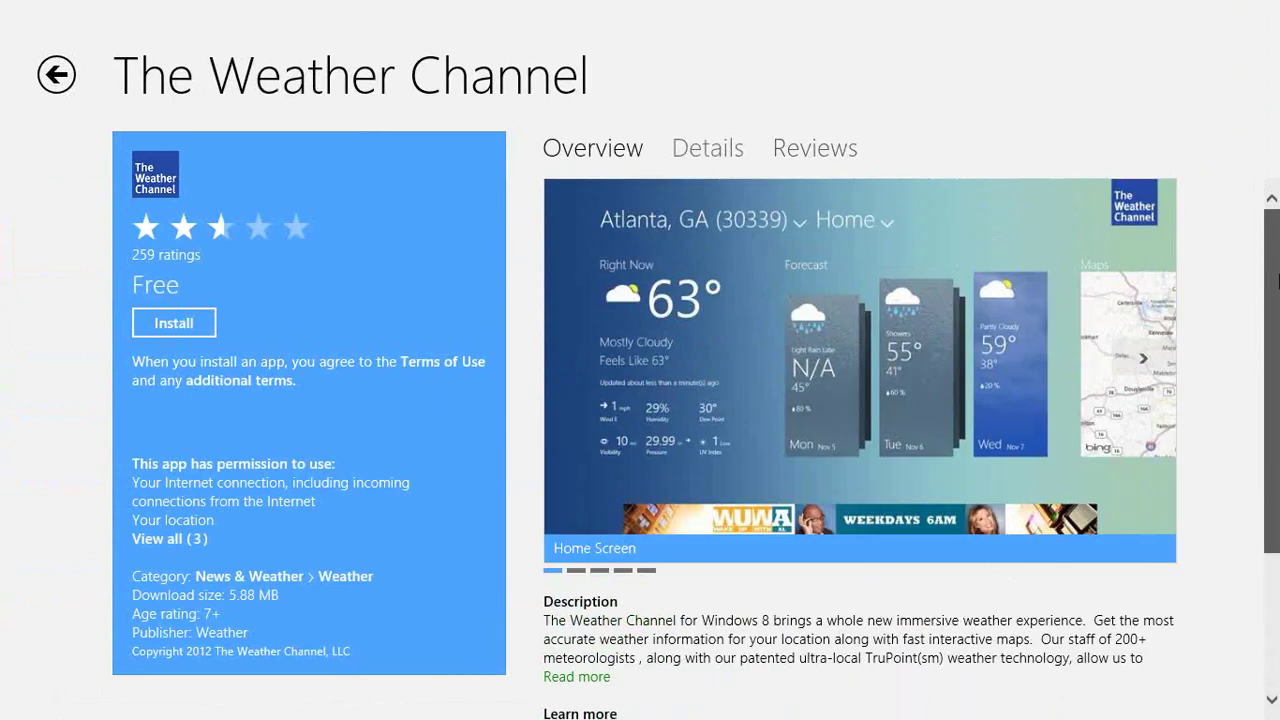
- Install The Weather Channel app, open it, and allow it to use the location
click(167, 326)
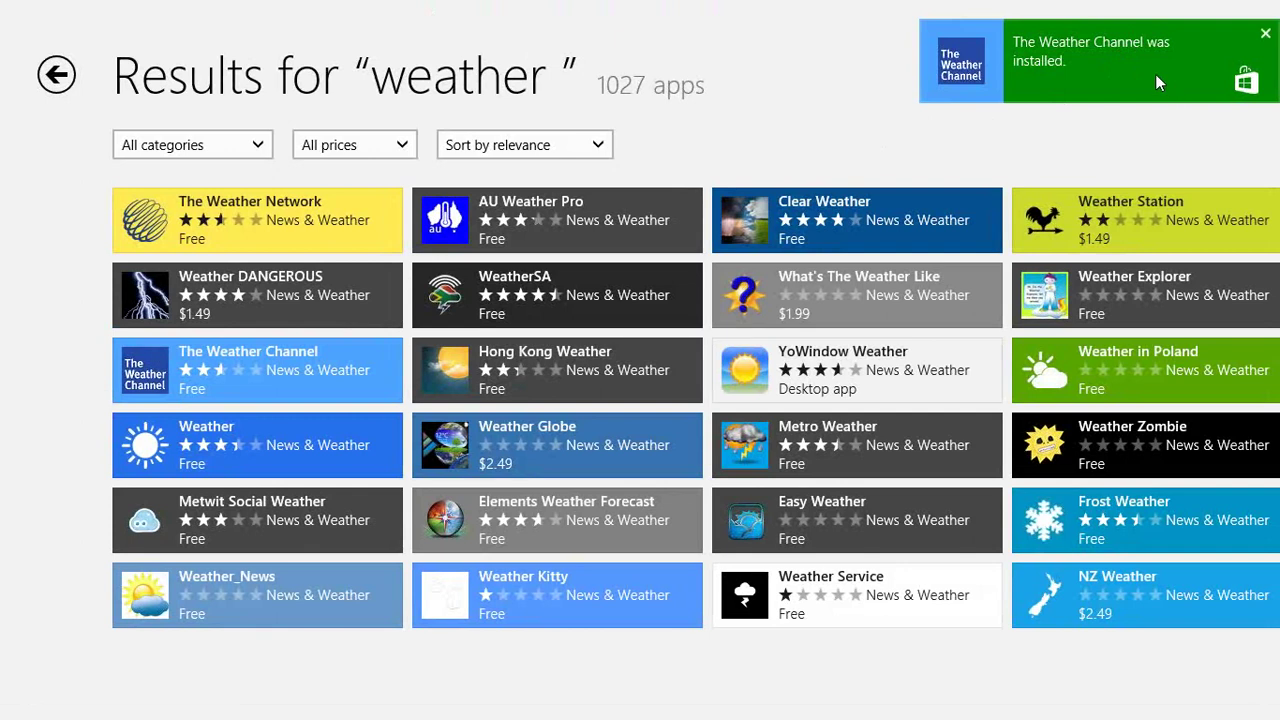
click(1052, 53)
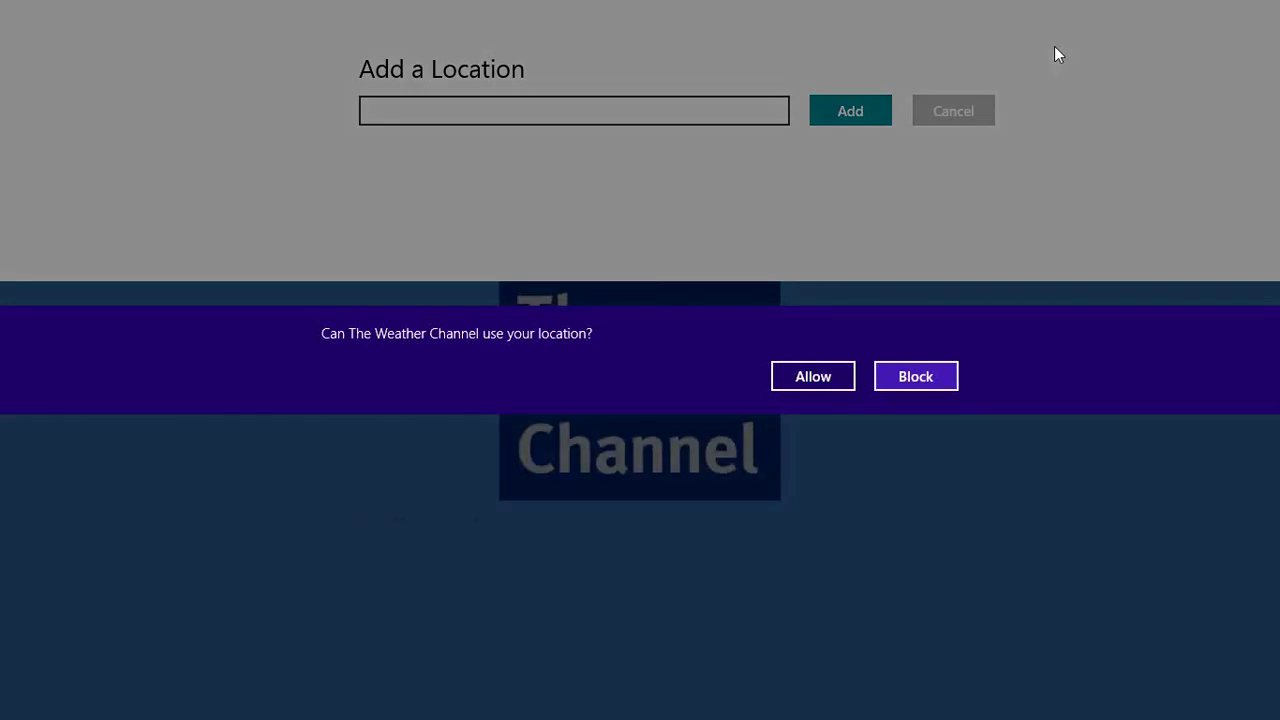
click(812, 378)
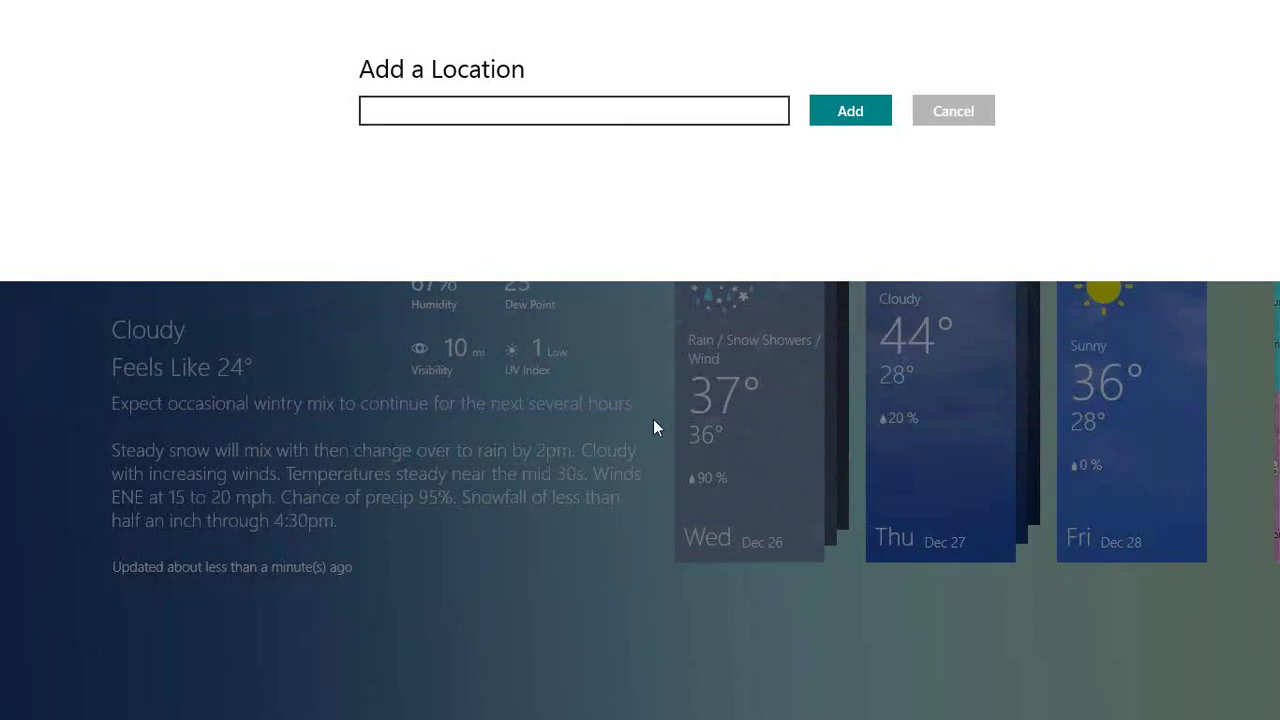
- Add Lincoln, NE (68522) as a location in The Weather Channel app
click(669, 112)
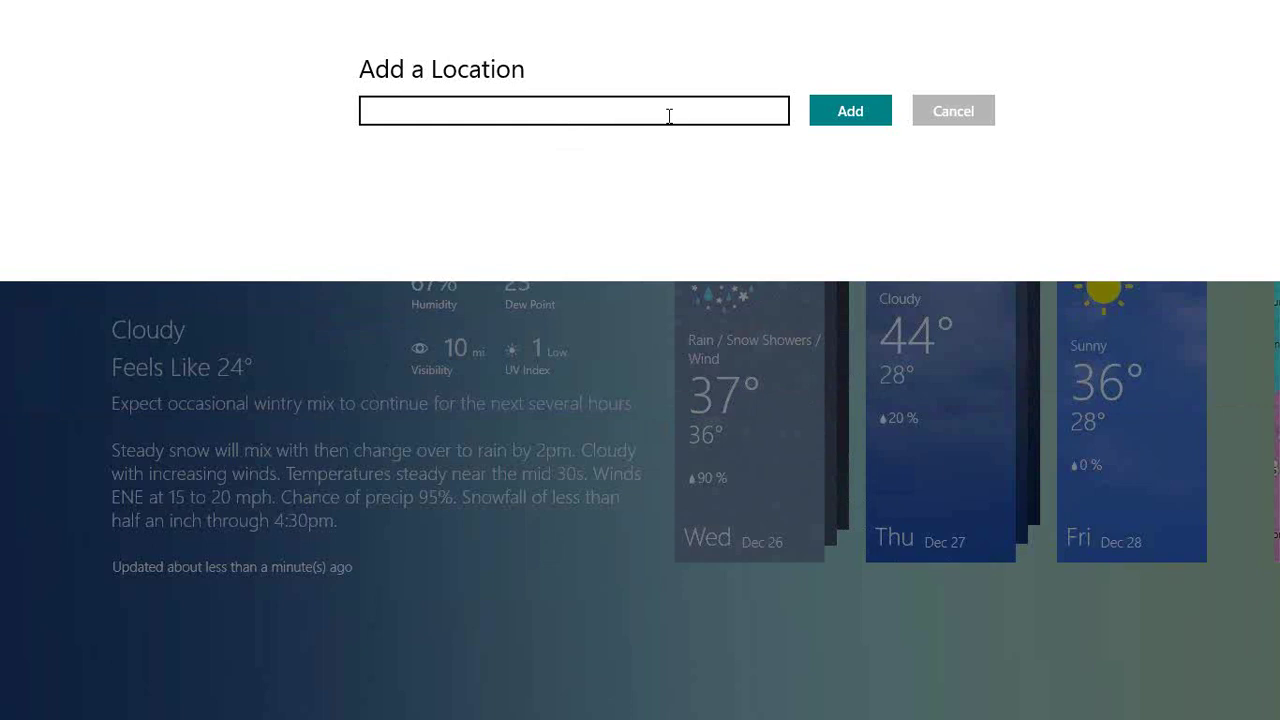
text(10022)
click(857, 112)
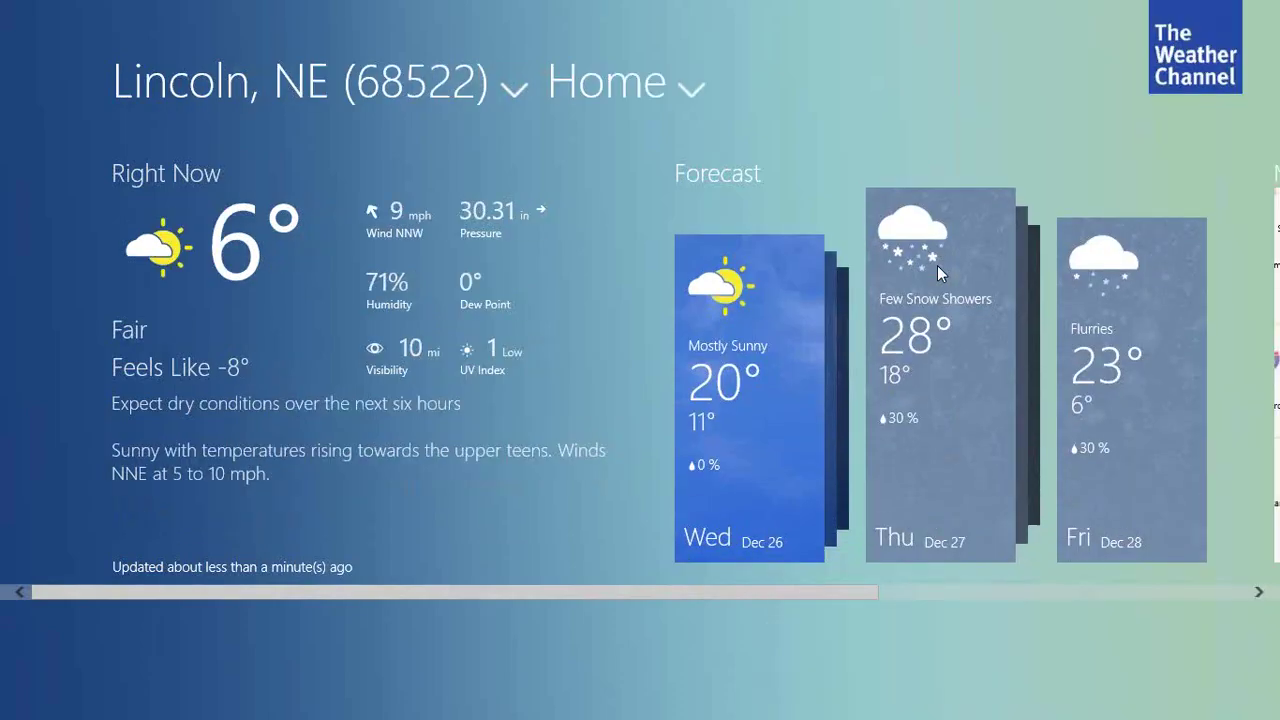
- Move The Weather Channel tile on the Start screen into the Misc group, directly below the Amazon tile
key(super)
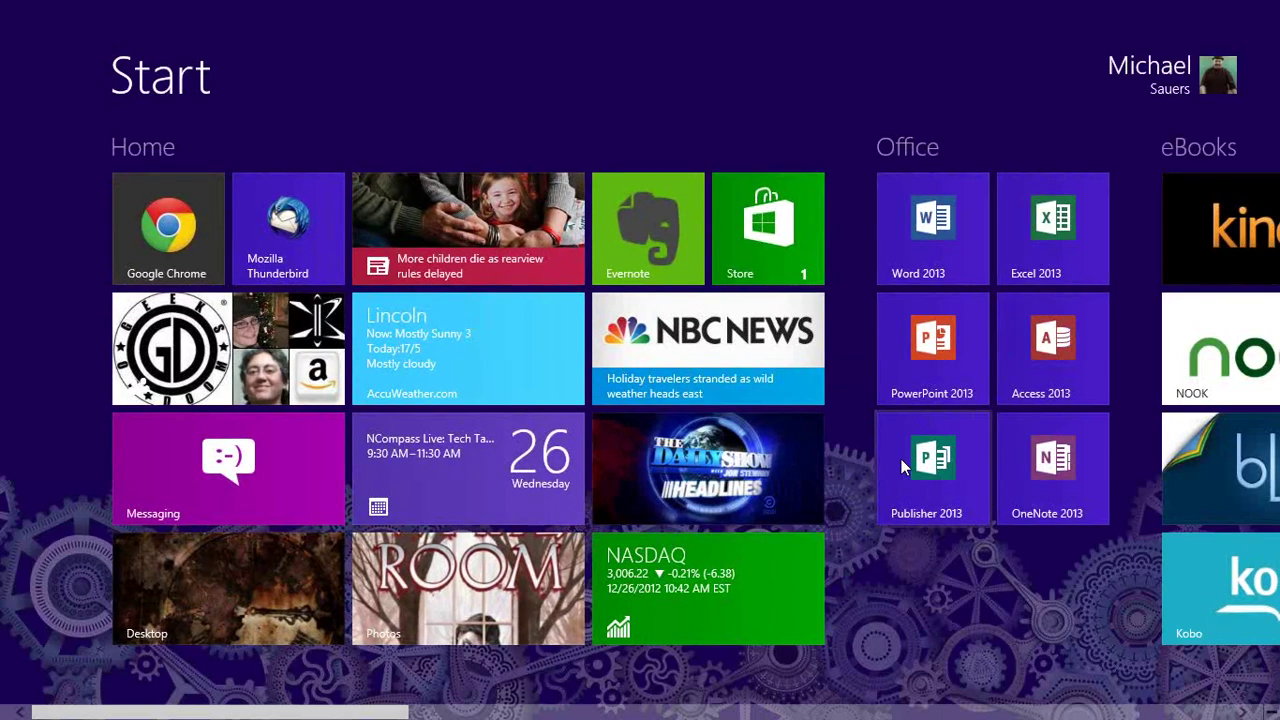
drag(346, 716, 1165, 700)
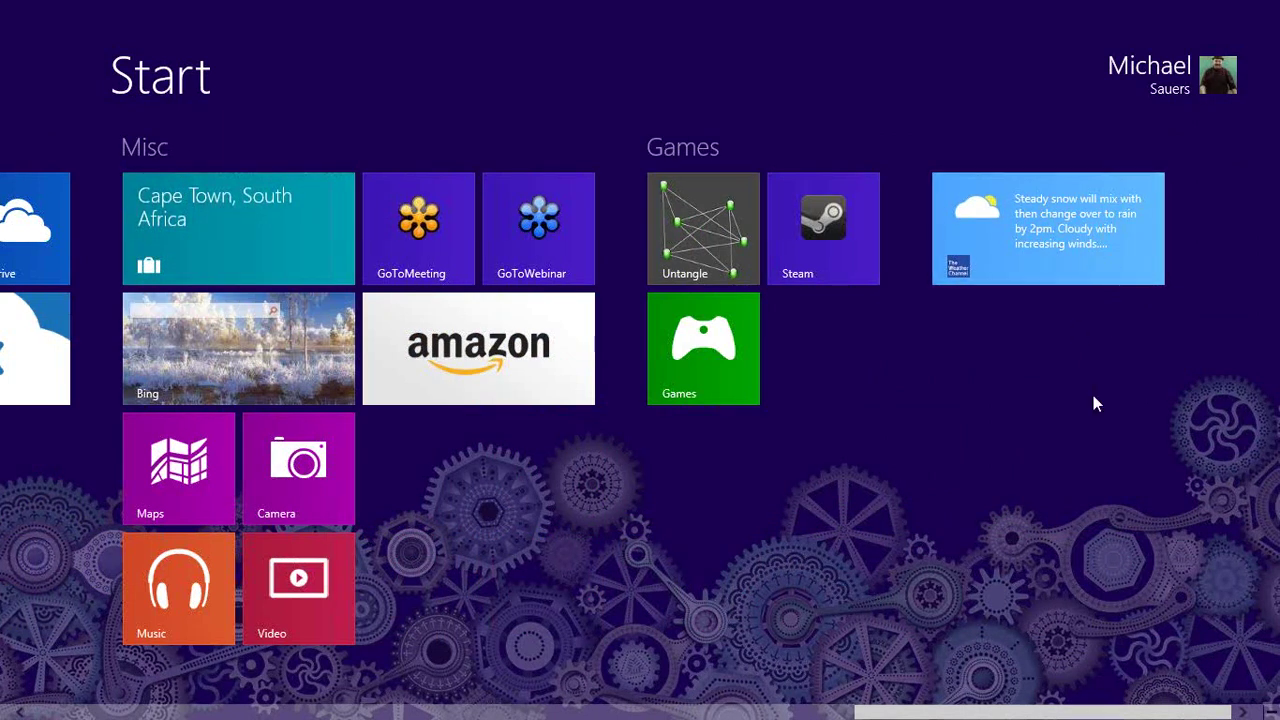
right_click(1049, 238)
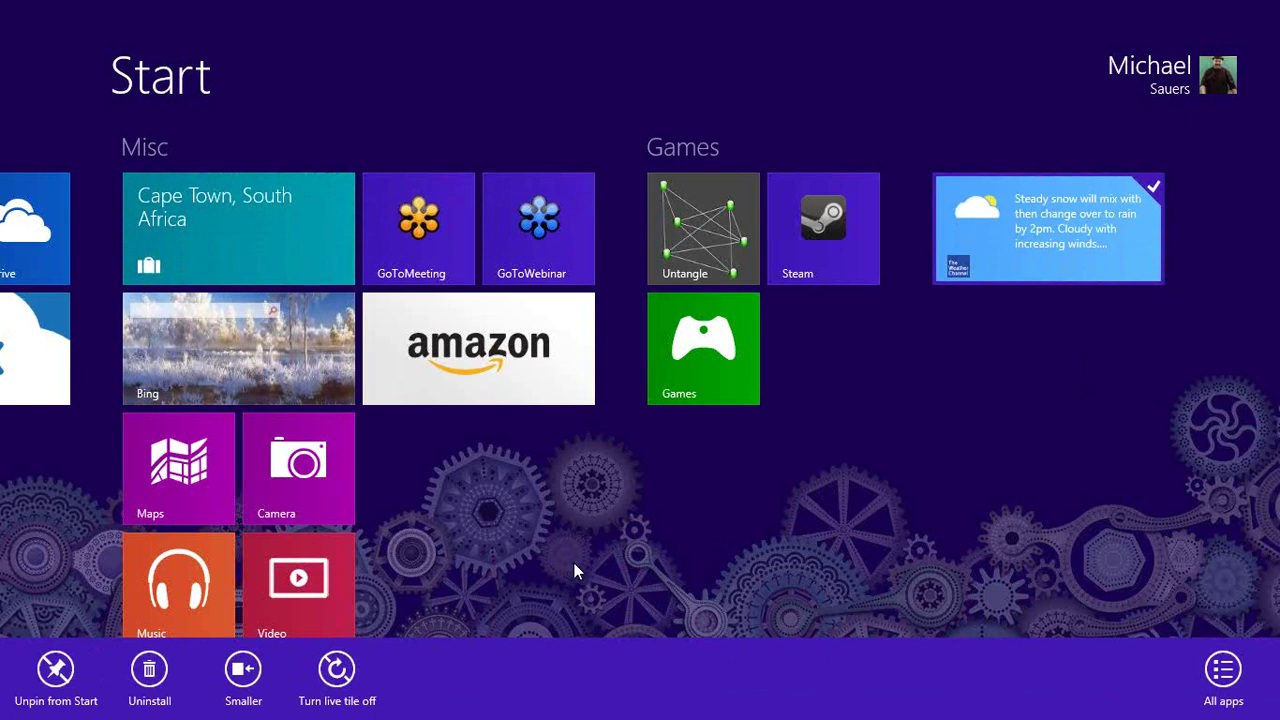
click(702, 514)
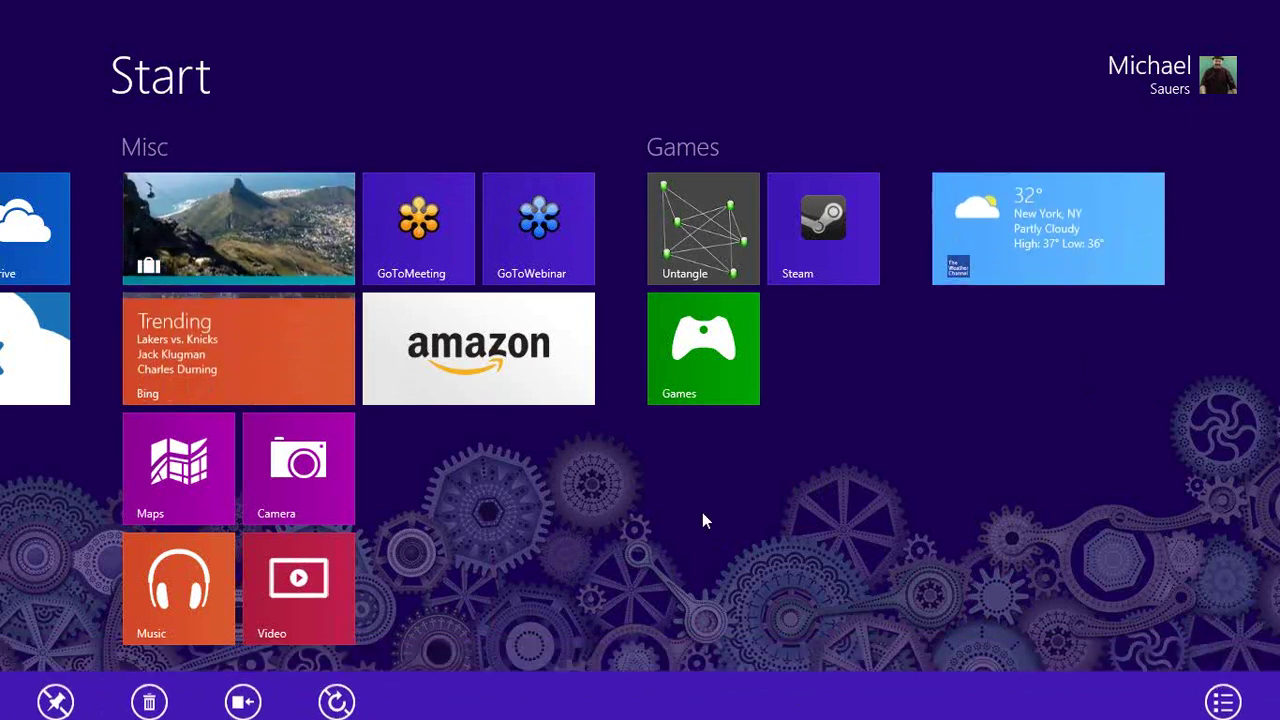
drag(976, 240, 508, 458)
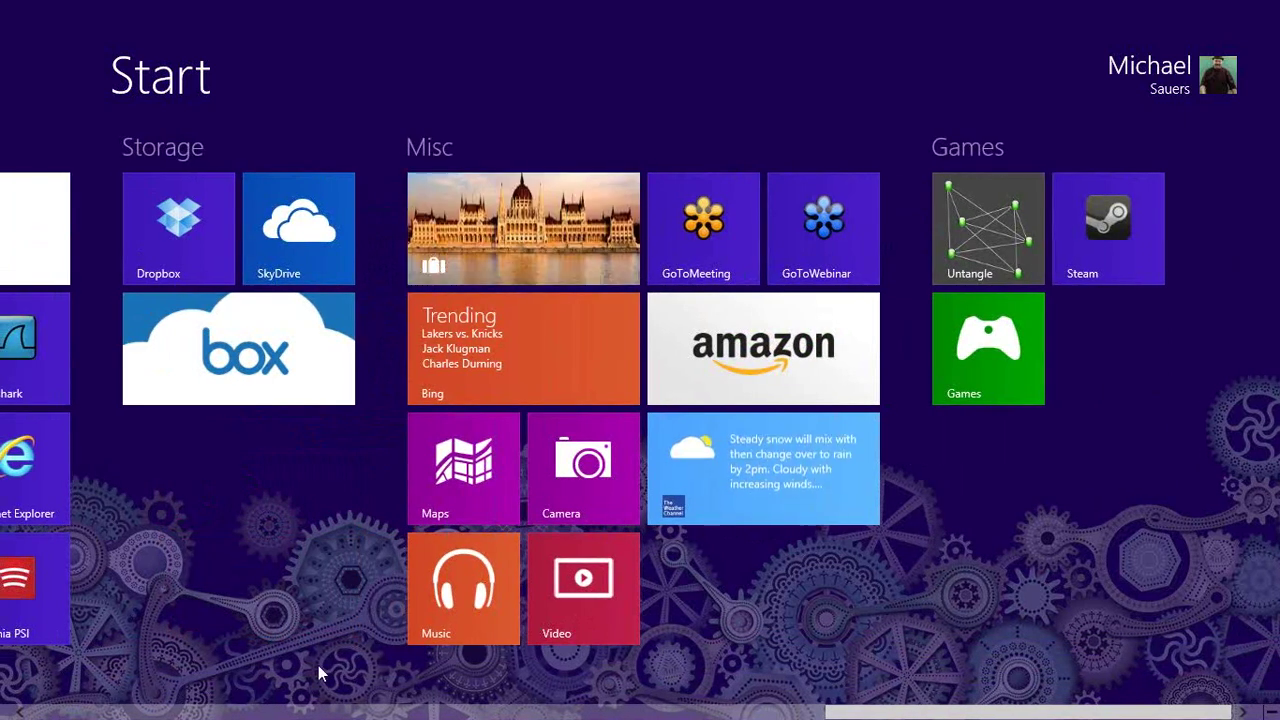
- Search from the Start screen for "control" and open Control Panel on the desktop
scroll(108, 715, up, 10)
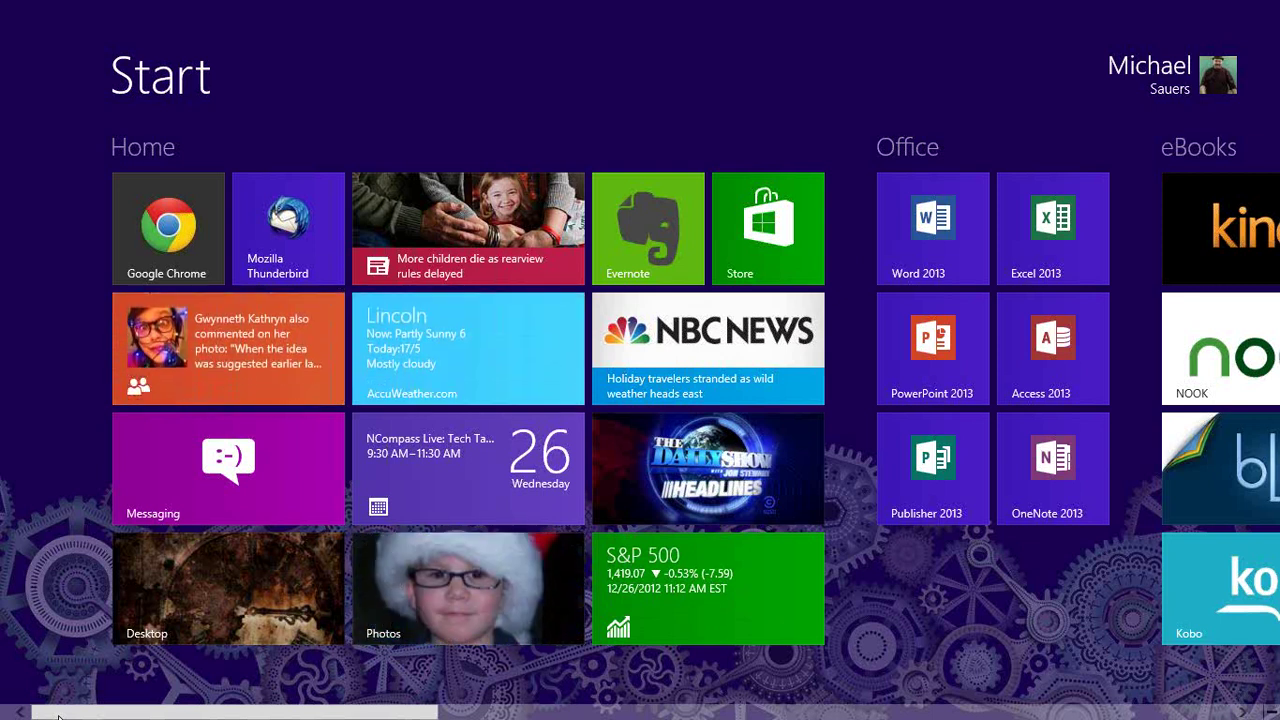
text(control)
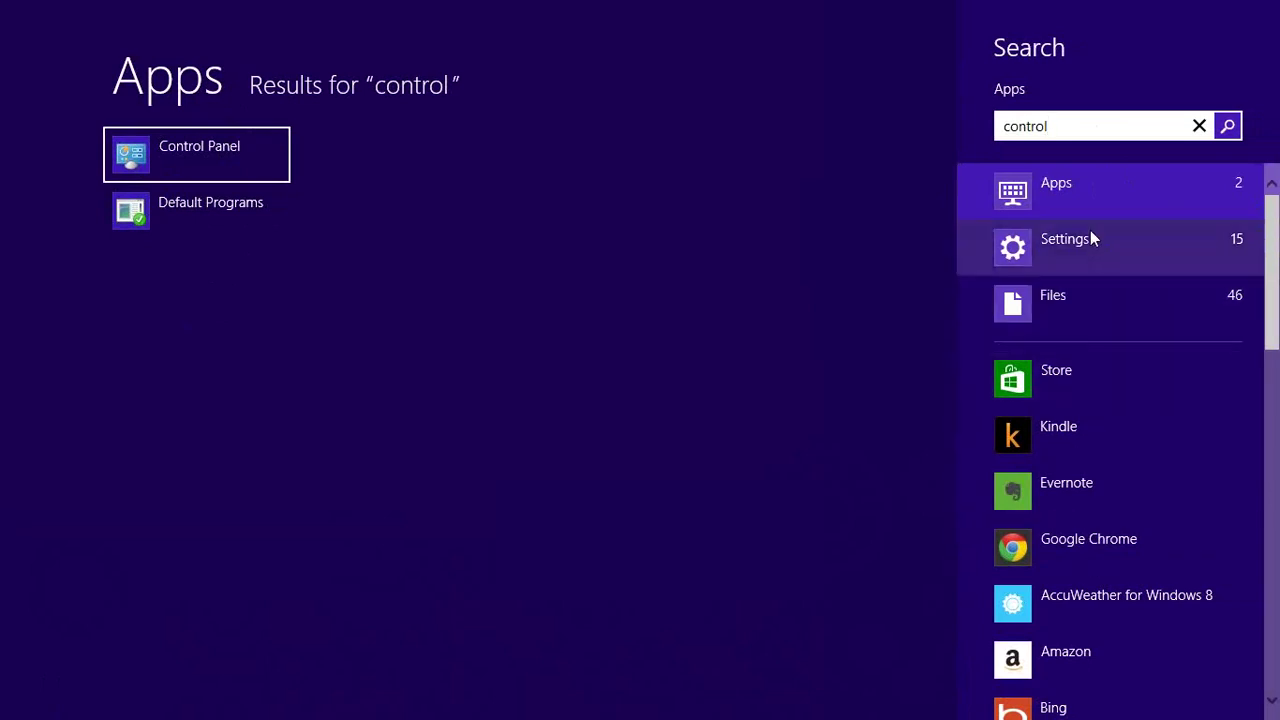
click(232, 172)
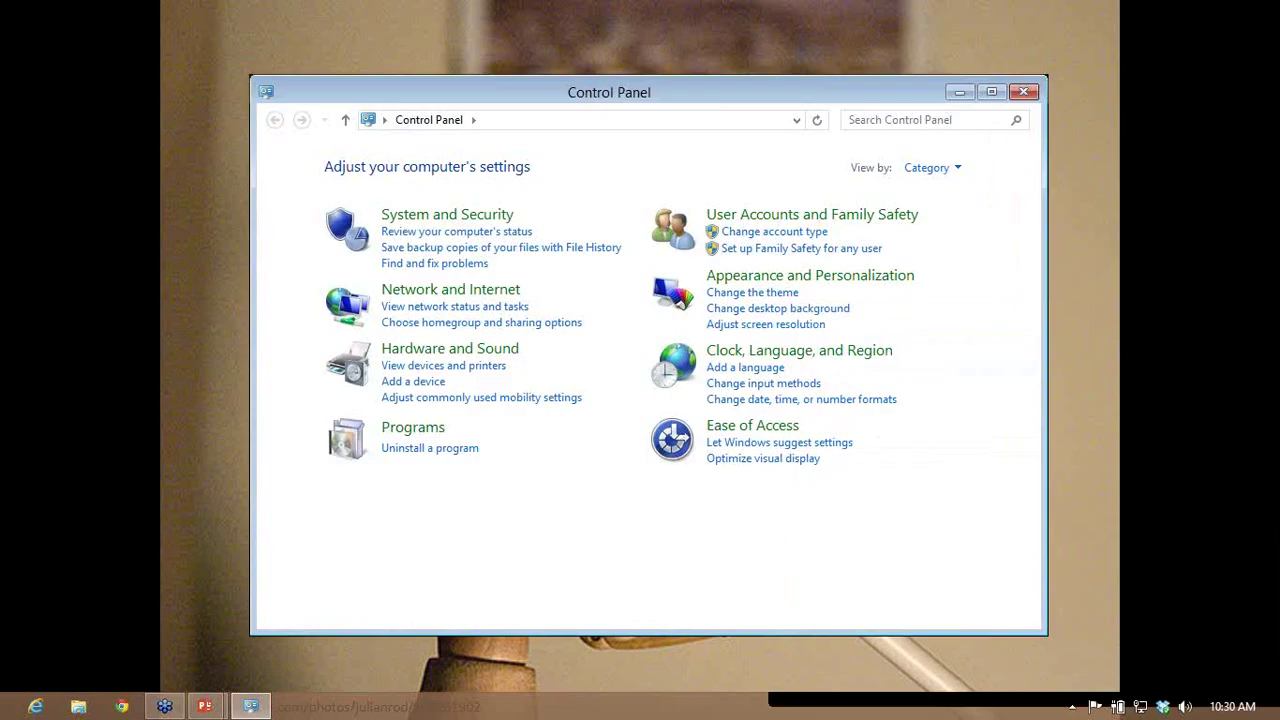
- End the slide show, close PowerPoint without saving the TechTalk Intro Slide changes, and move the Control Panel window up and to the left
right_click(204, 706)
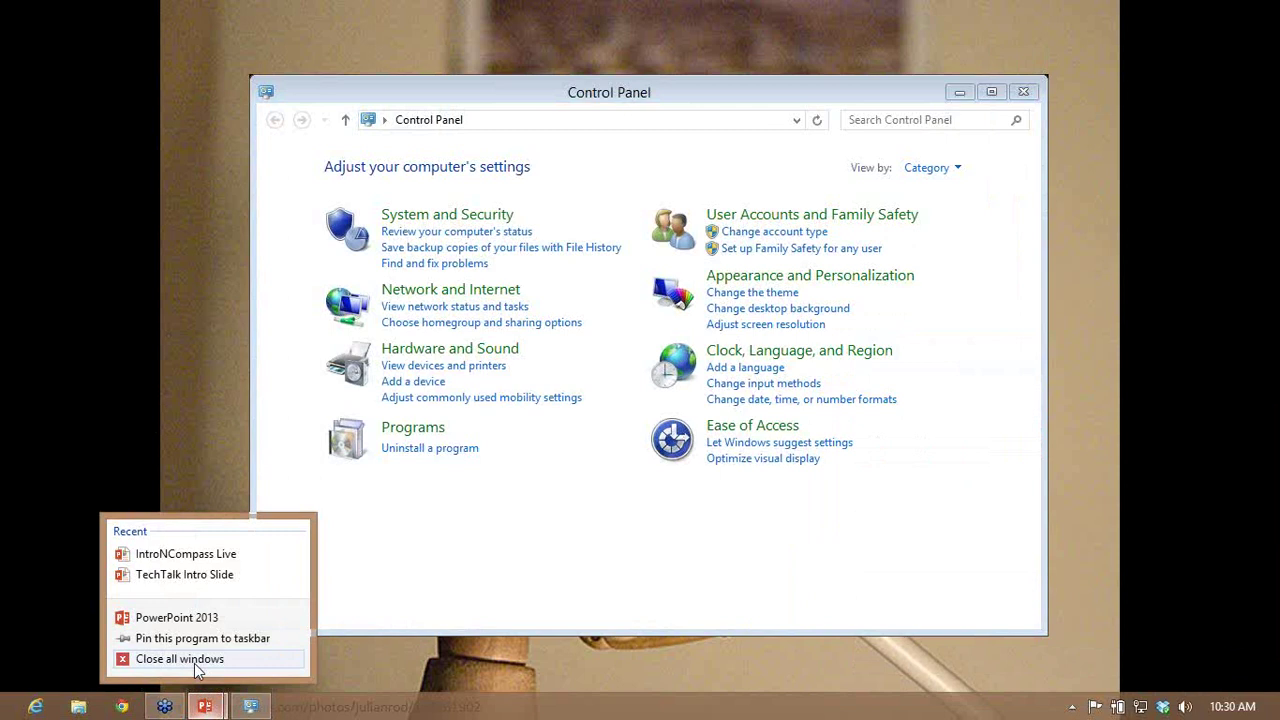
click(194, 663)
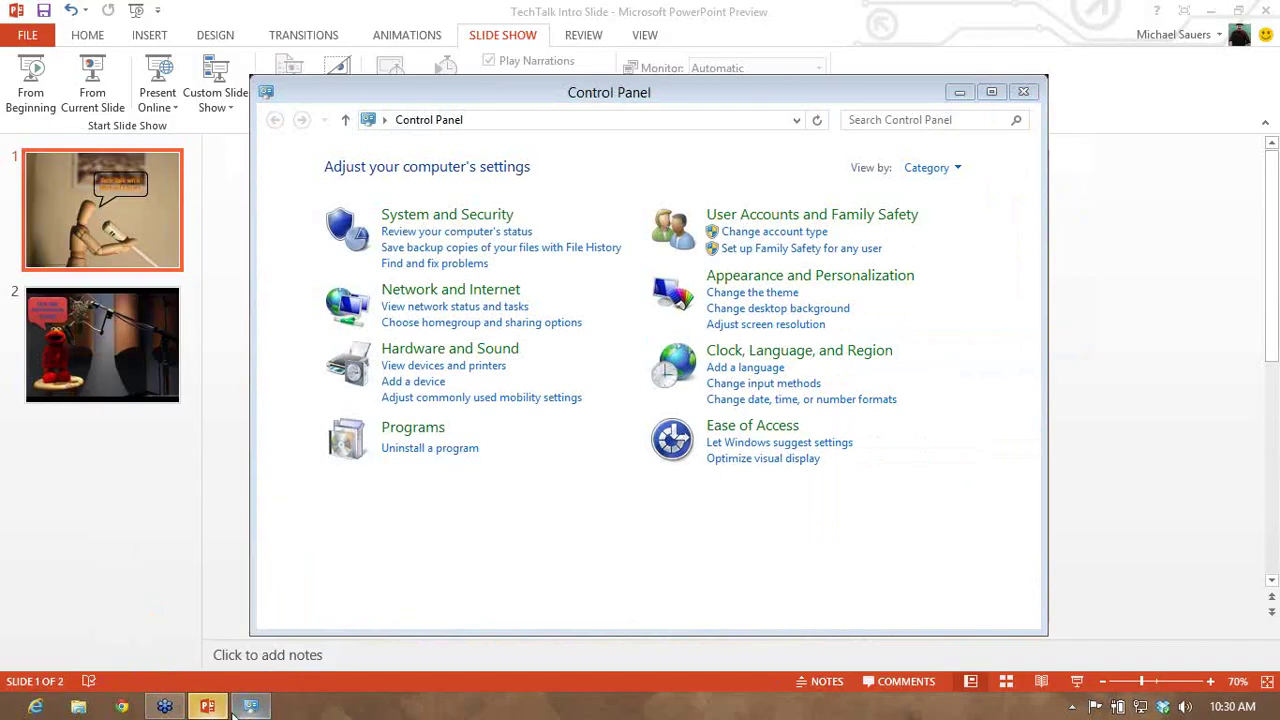
right_click(212, 706)
click(180, 662)
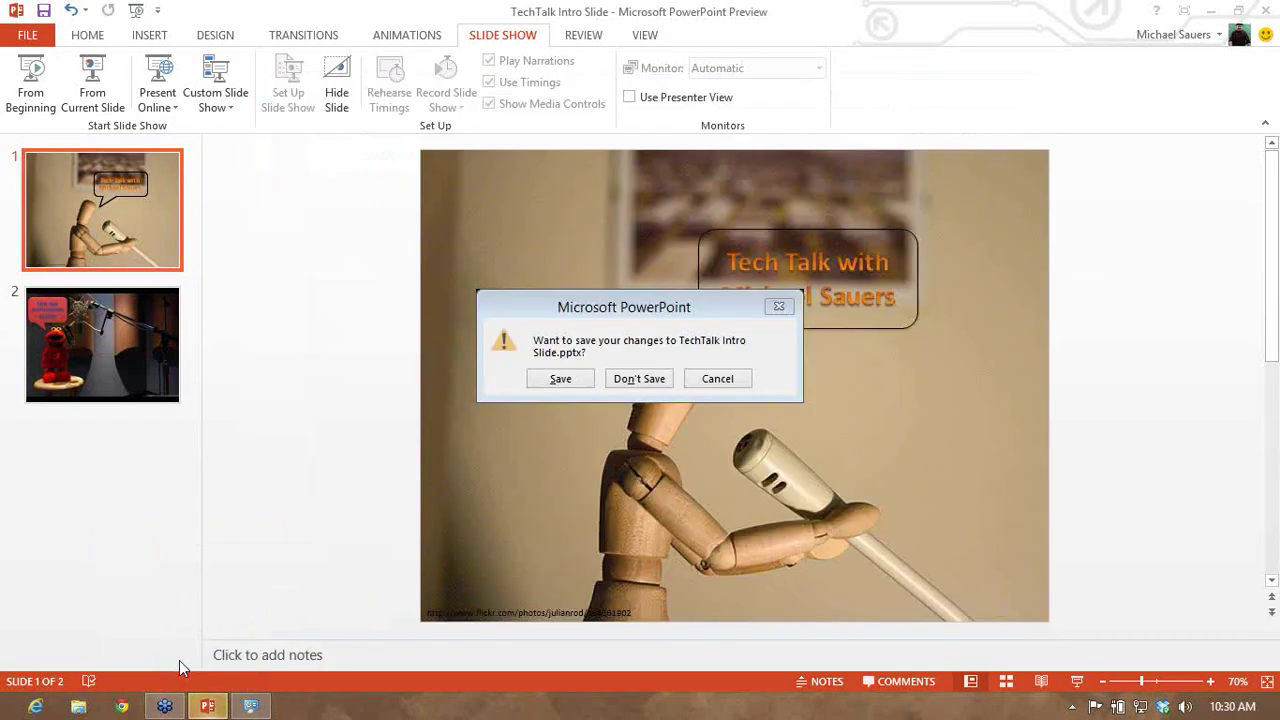
click(645, 378)
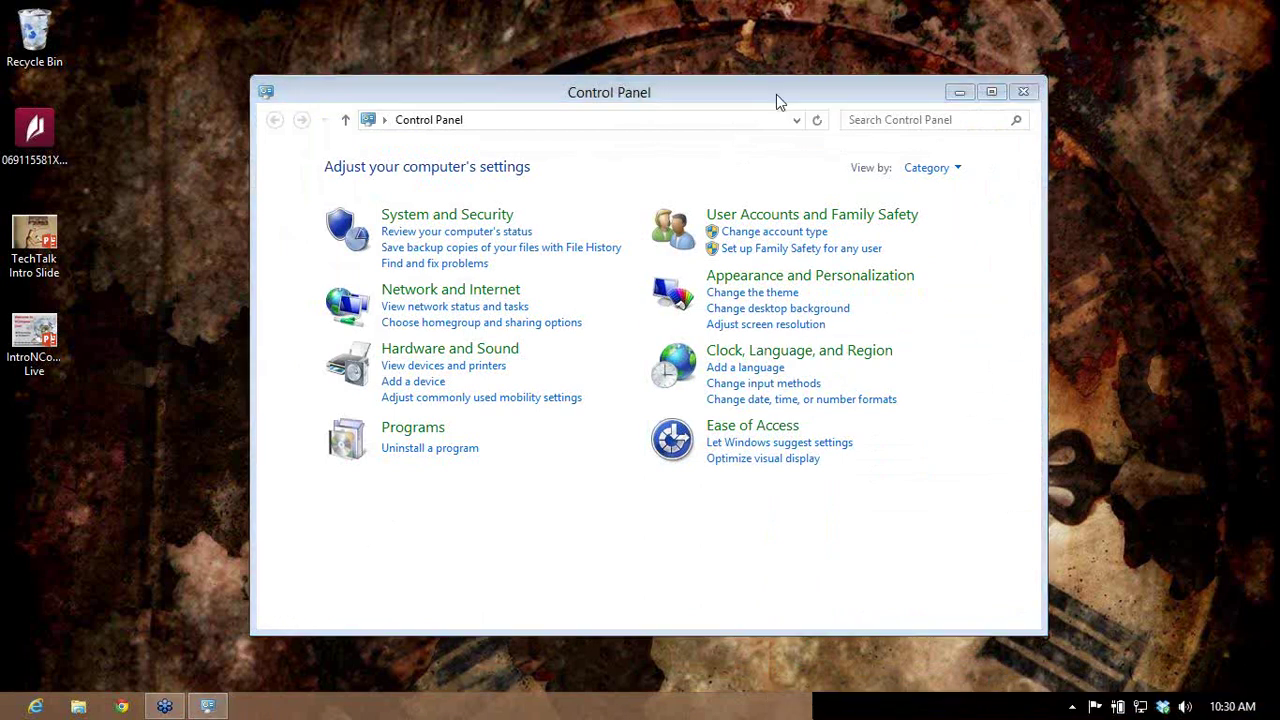
drag(762, 92, 660, 60)
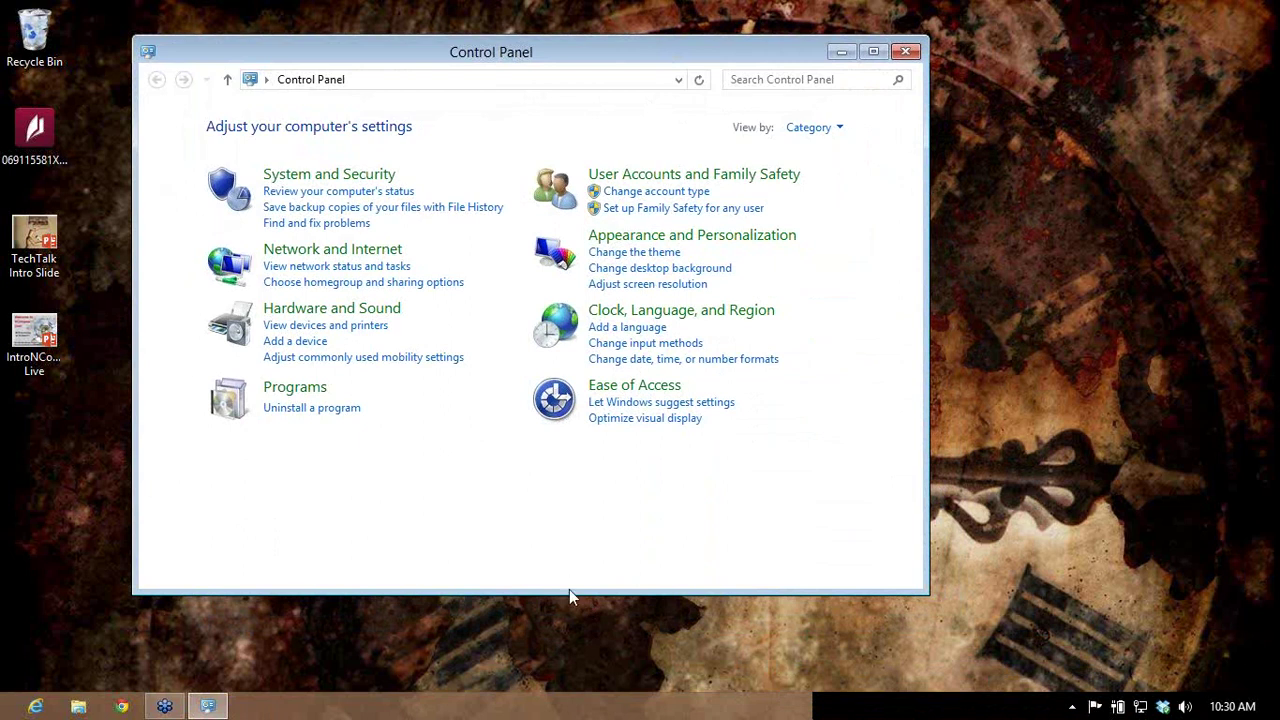
- Open Control Panel through the desktop's Settings charm, and close its window
mouse_move(1214, 708)
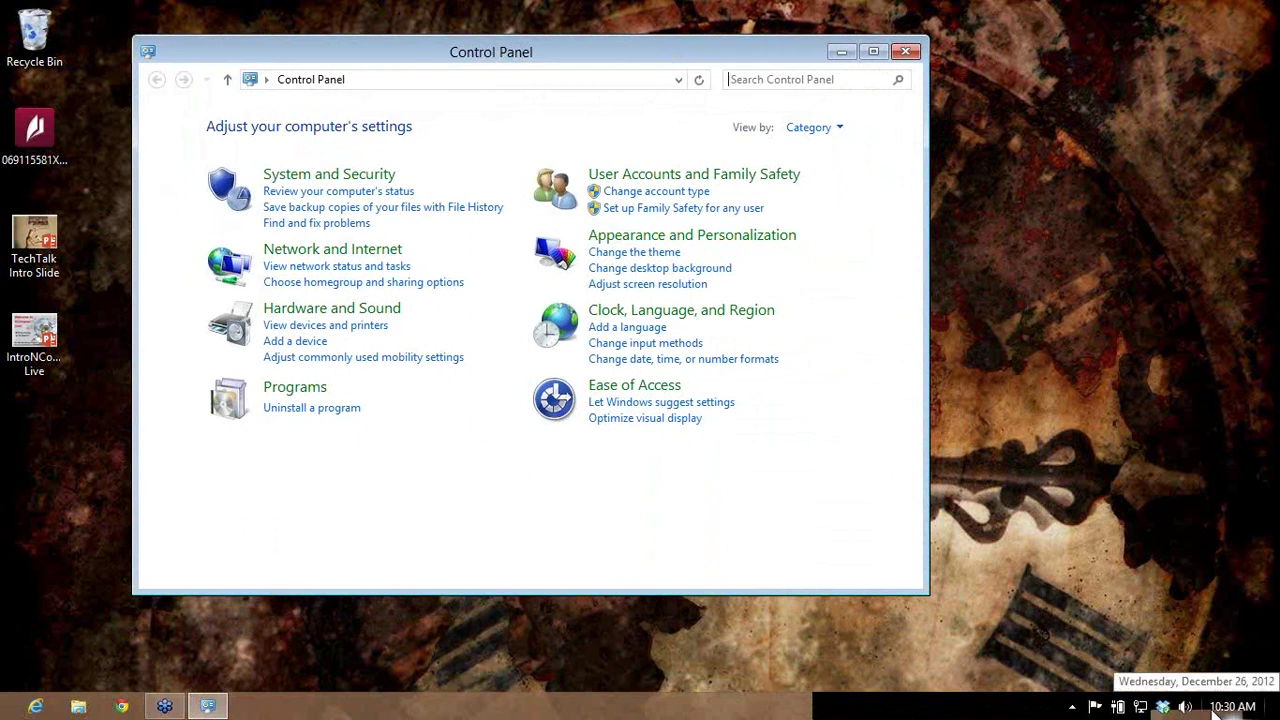
mouse_move(1137, 708)
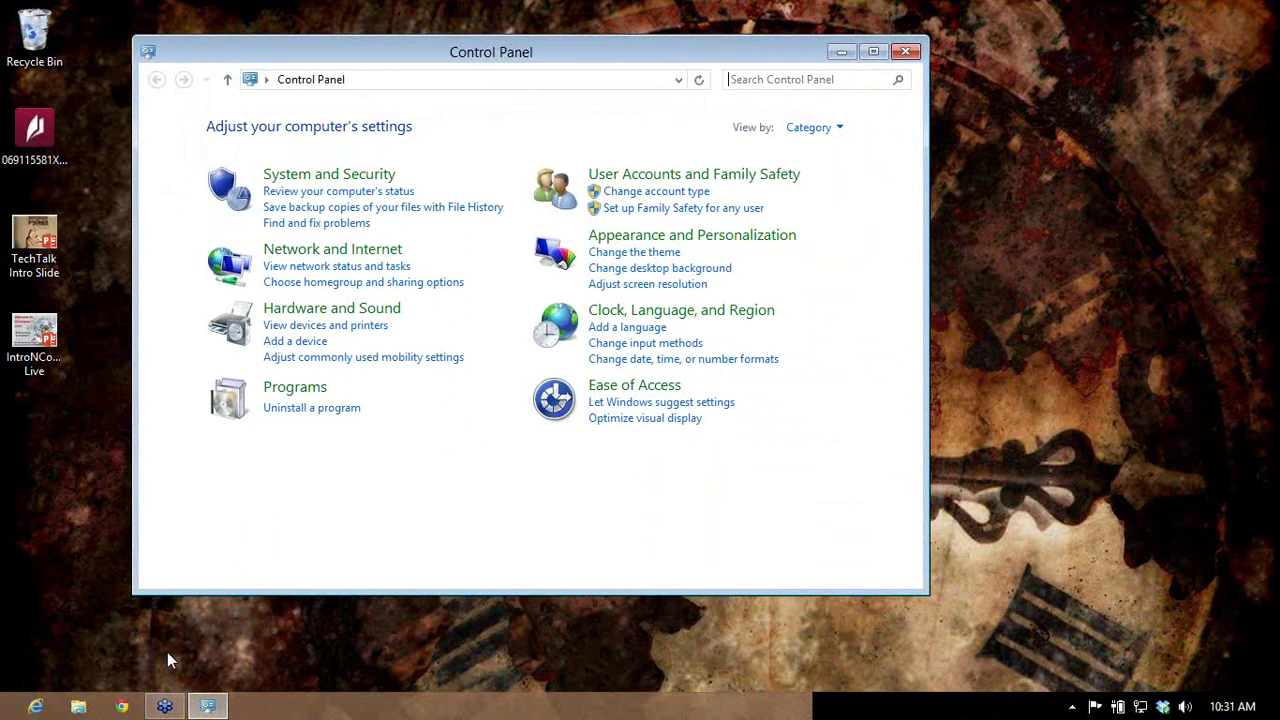
mouse_move(1269, 188)
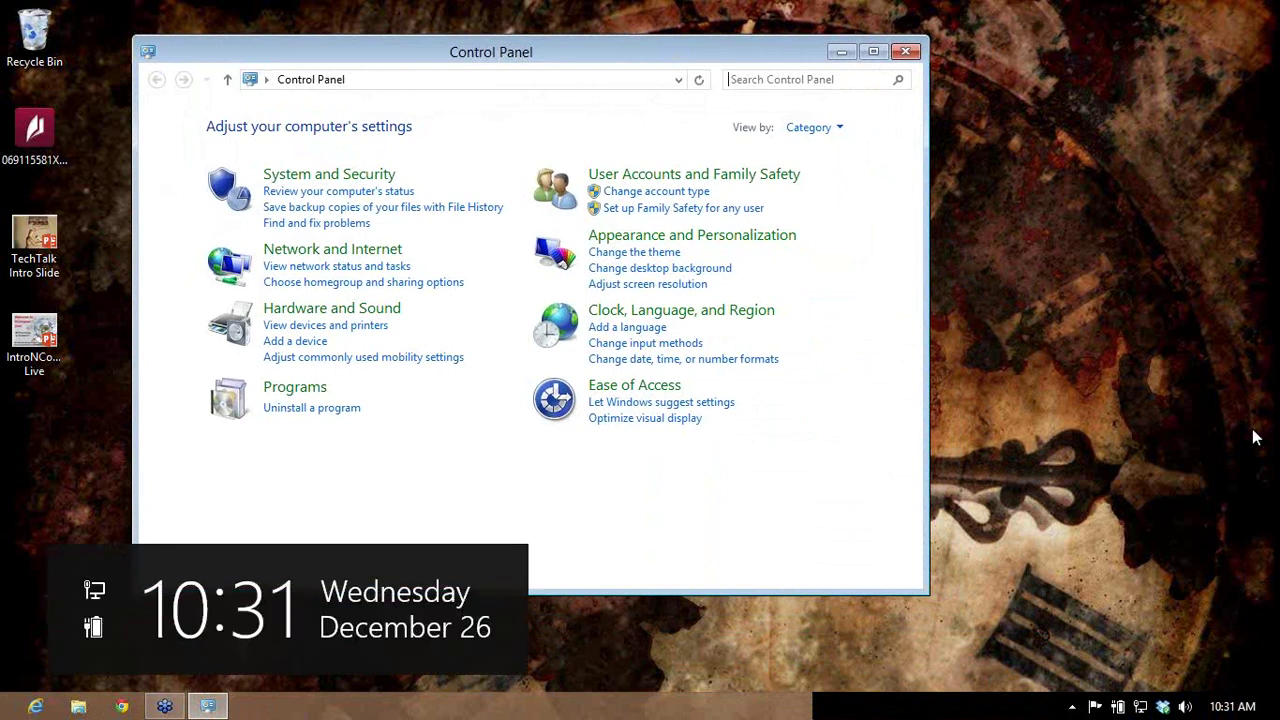
click(1265, 566)
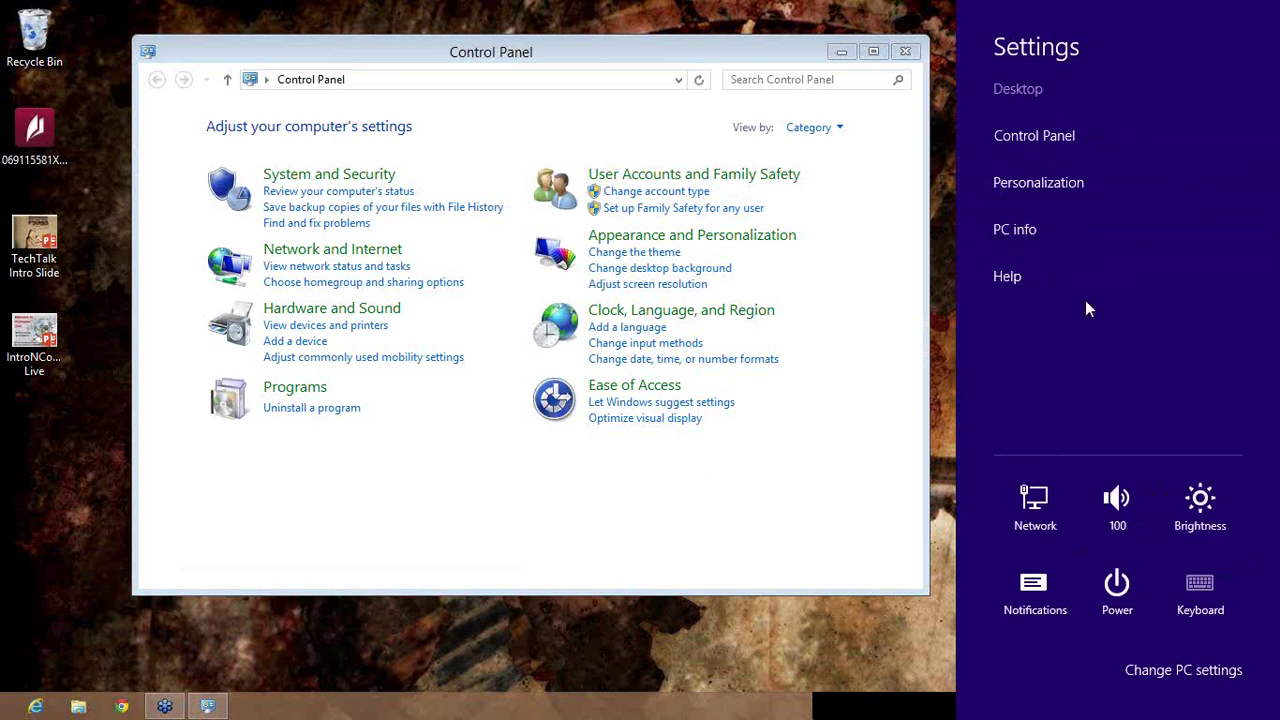
click(1084, 145)
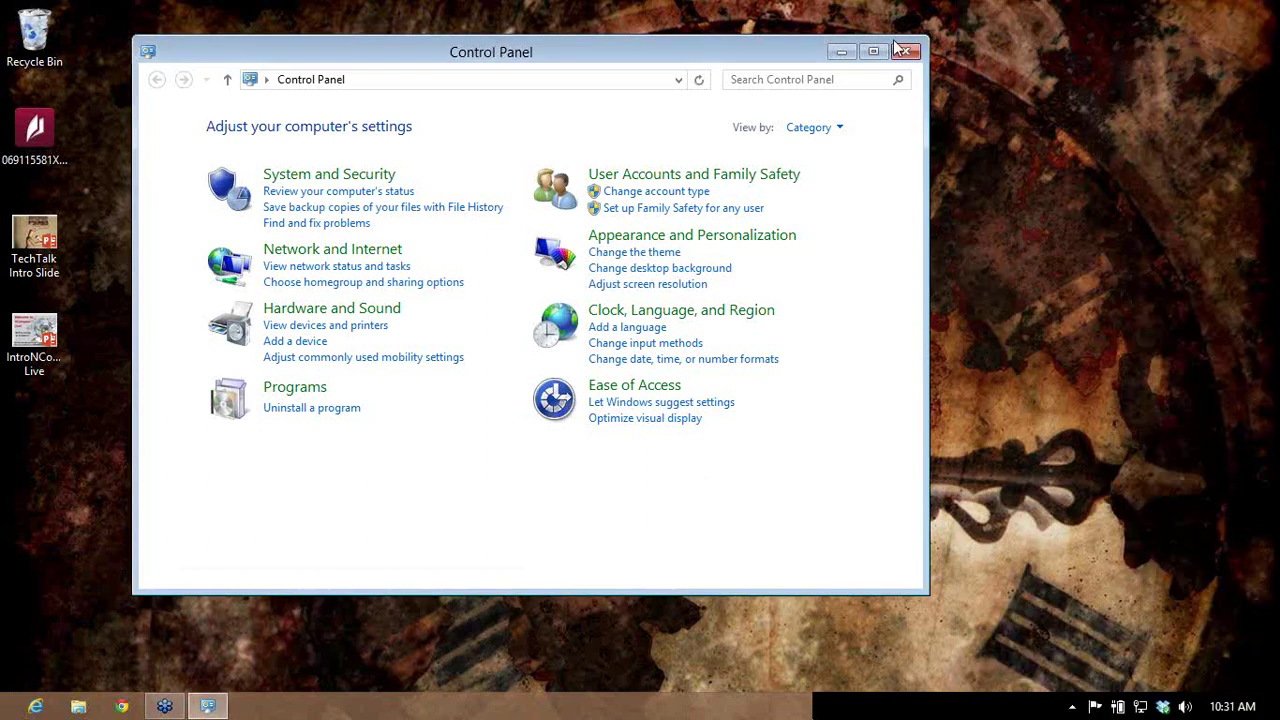
click(905, 51)
- Look through the desktop's context menu options and dismiss the menu without choosing anything
right_click(510, 74)
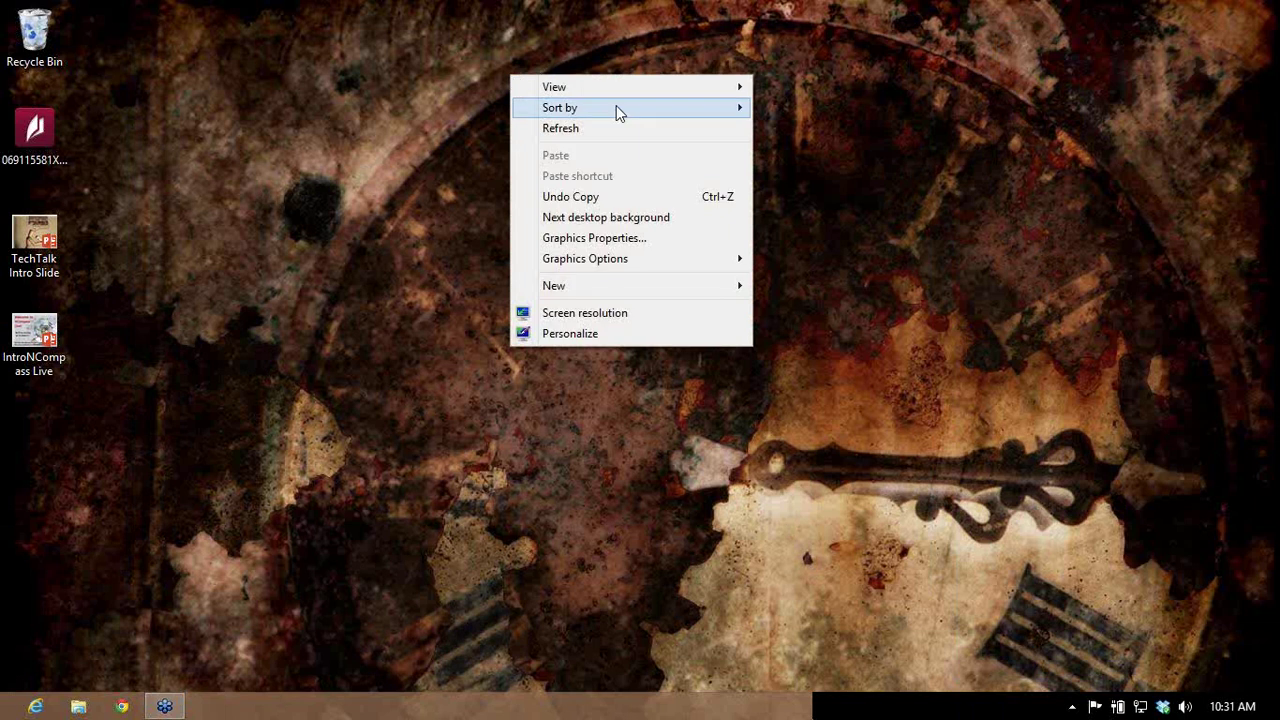
mouse_move(626, 90)
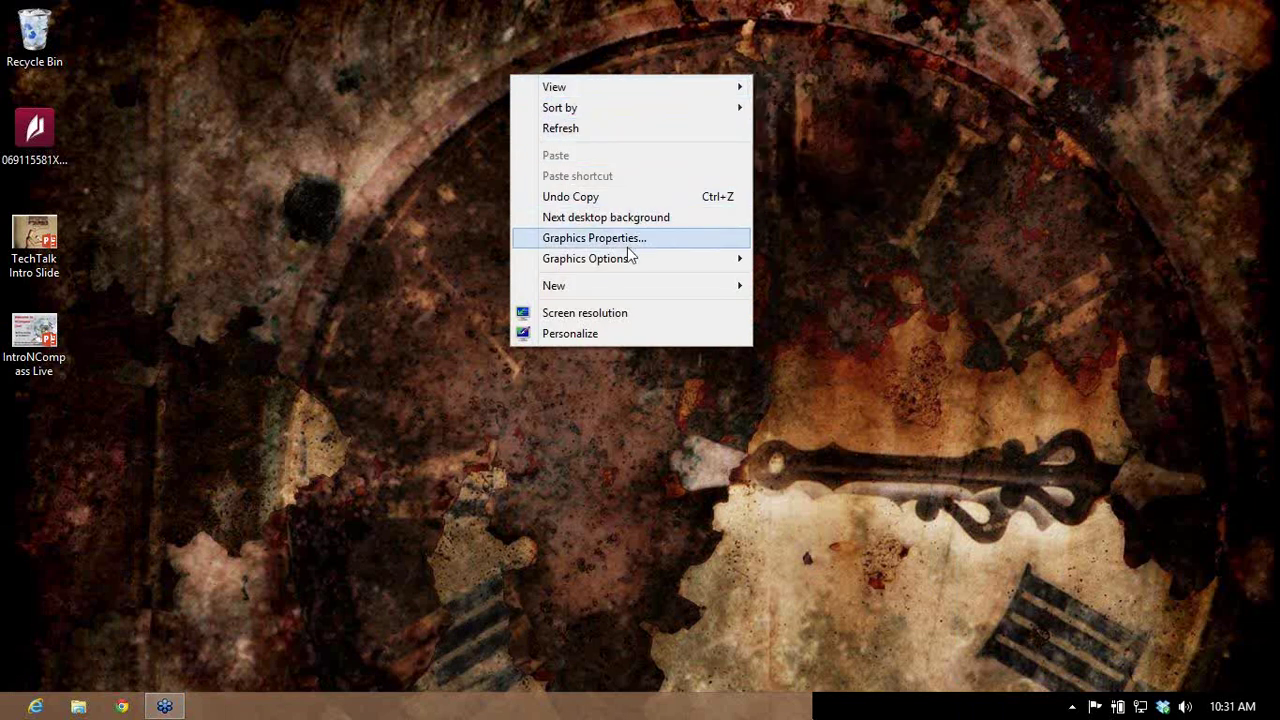
mouse_move(627, 298)
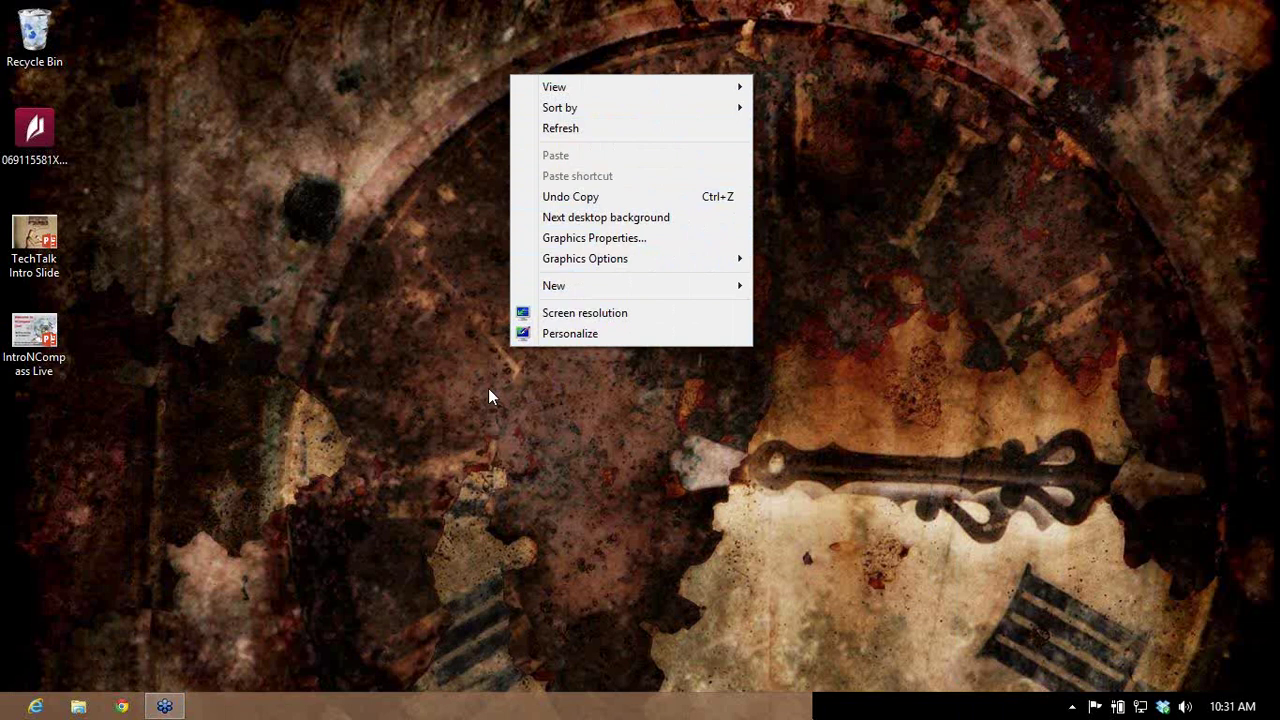
click(392, 271)
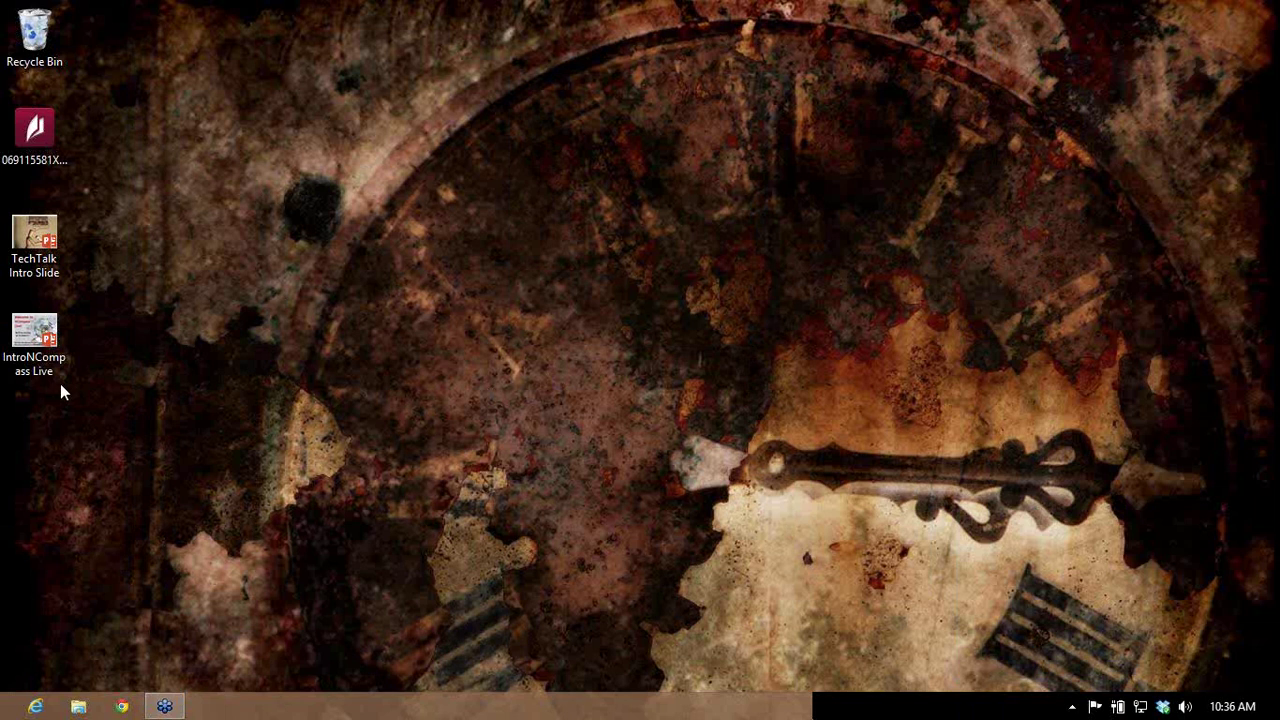
- Bring up the power-user list of system tools over the Start screen and choose Device Manager
key(super)
key(super+x)
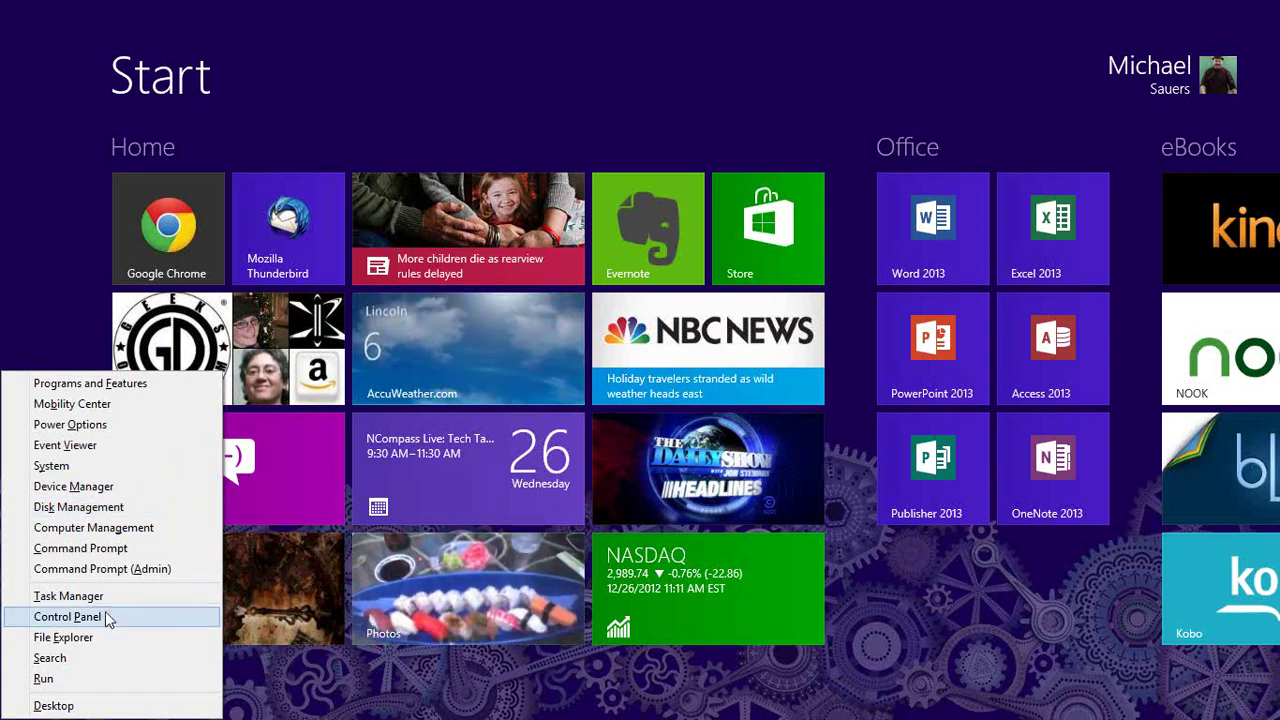
click(133, 486)
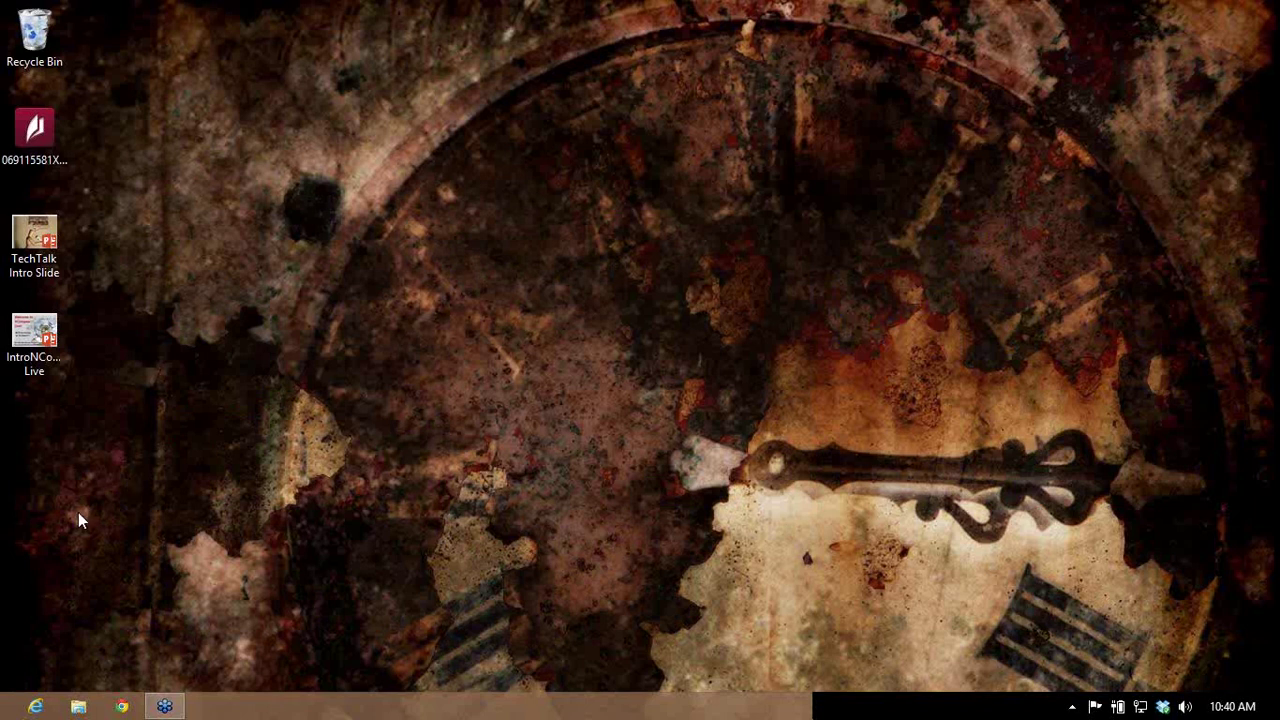
- From the Start screen's memory card notification, open the 32GB SDHC (D:) card's folder in File Explorer
key(super)
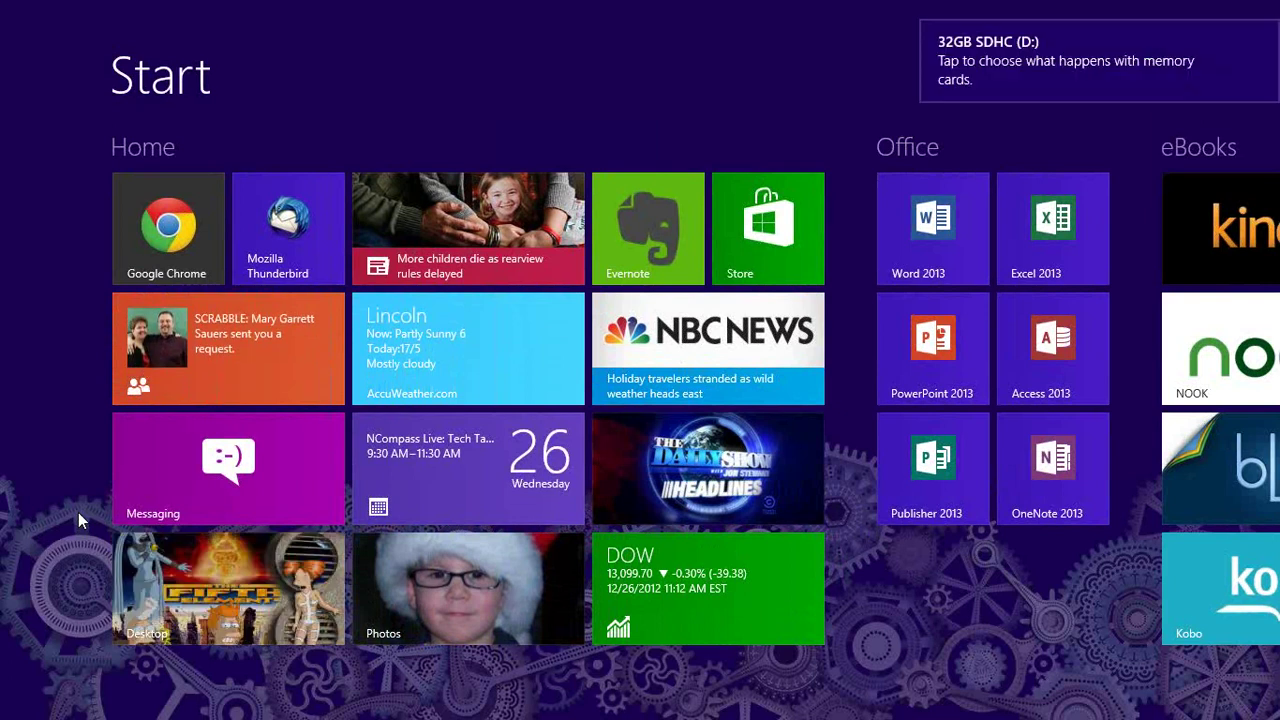
click(1037, 80)
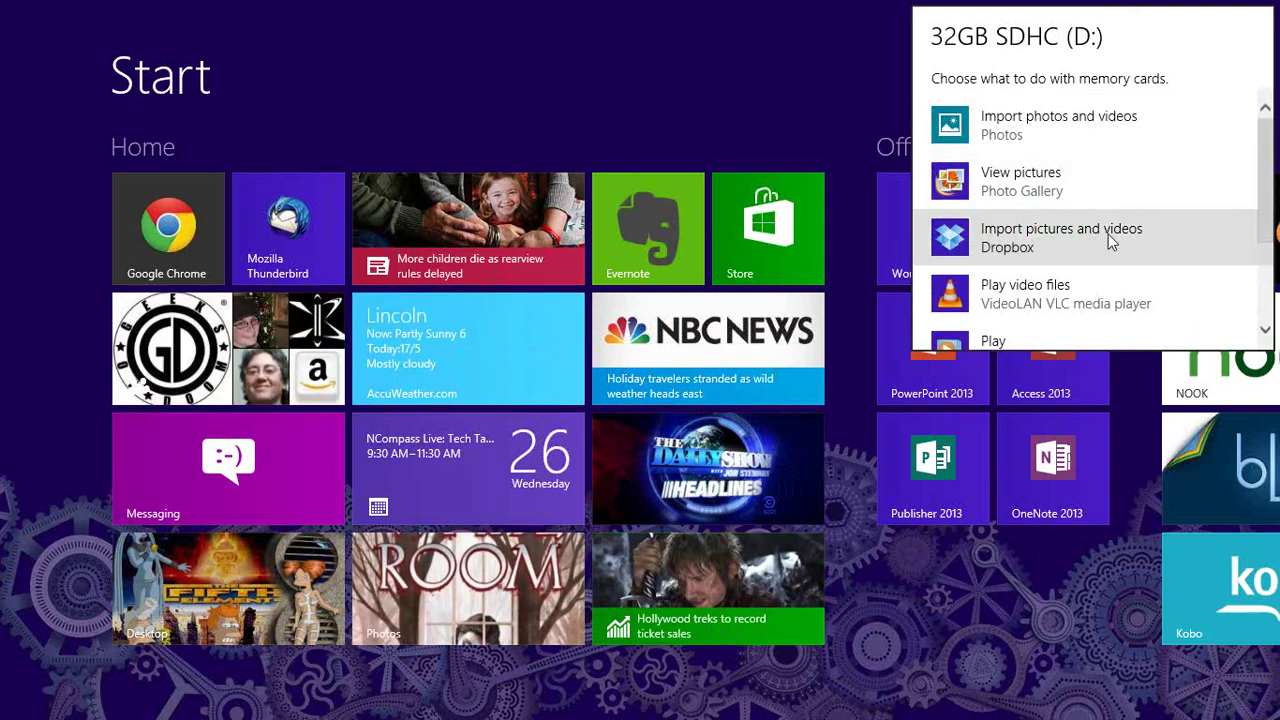
drag(1268, 217, 1273, 284)
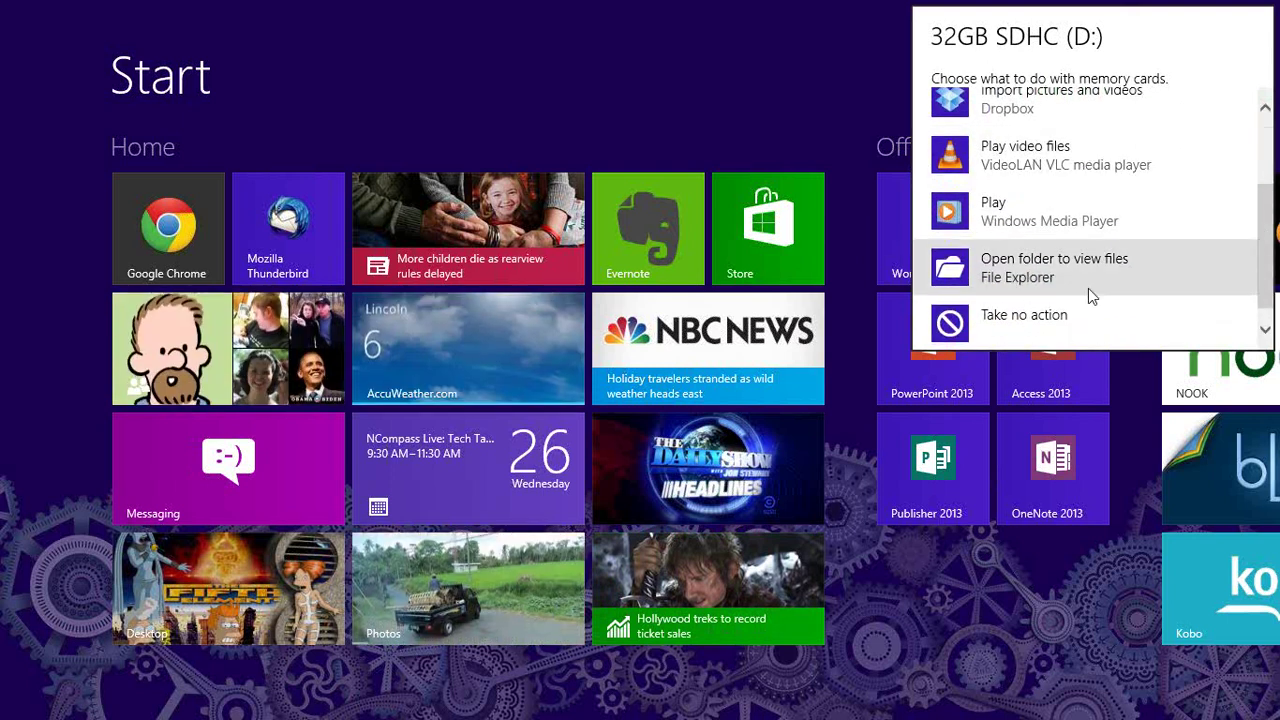
click(1022, 276)
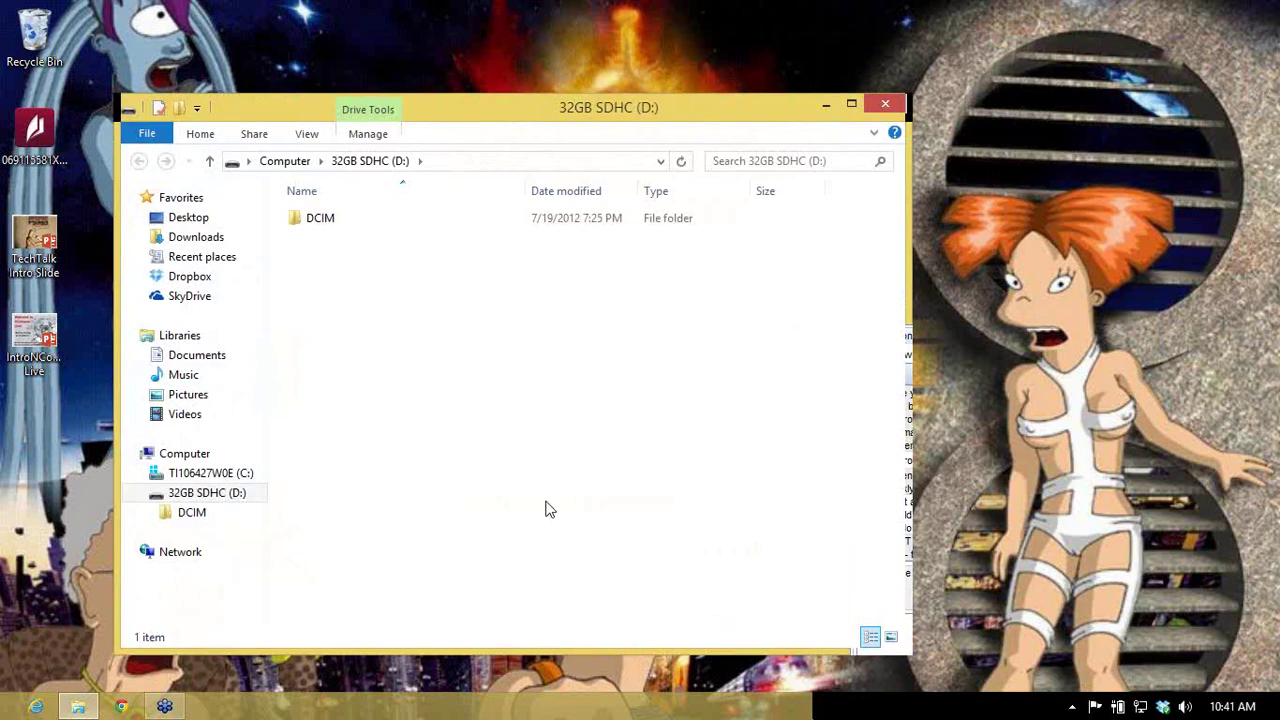
- View the photo files in the memory card's DCIM\136___12 folder and close the File Explorer window
click(316, 226)
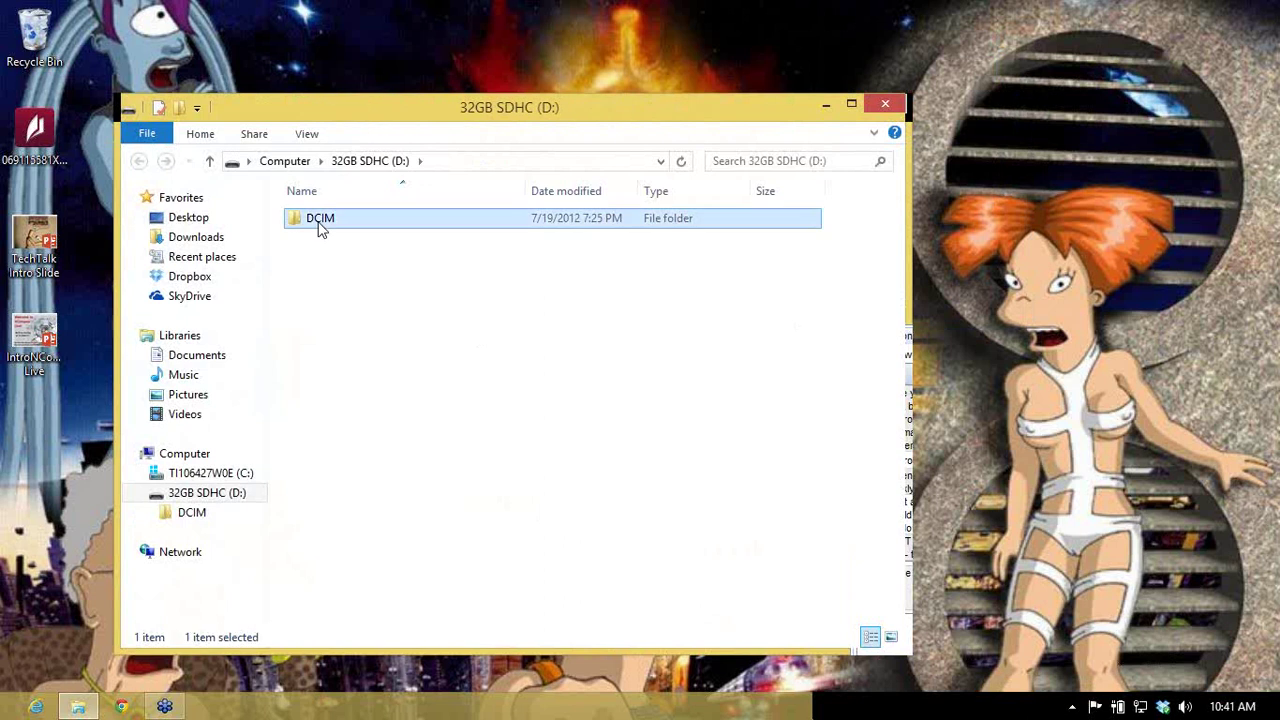
double_click(313, 225)
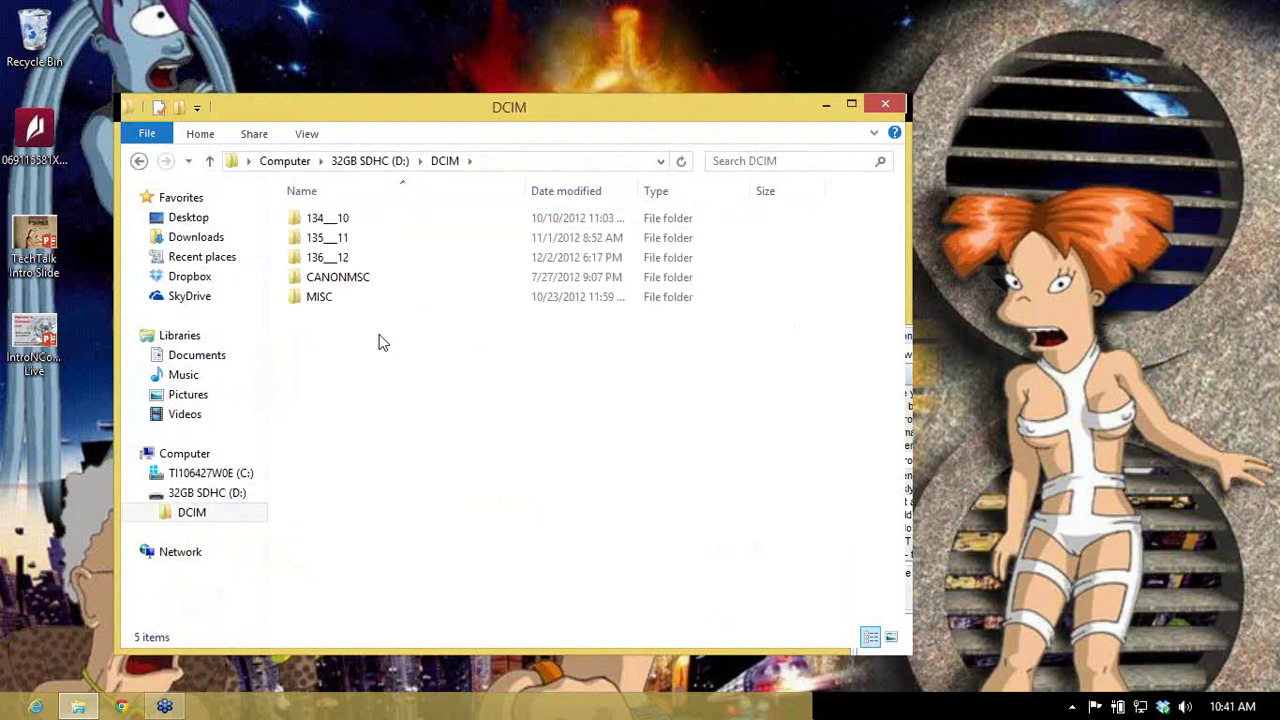
double_click(330, 257)
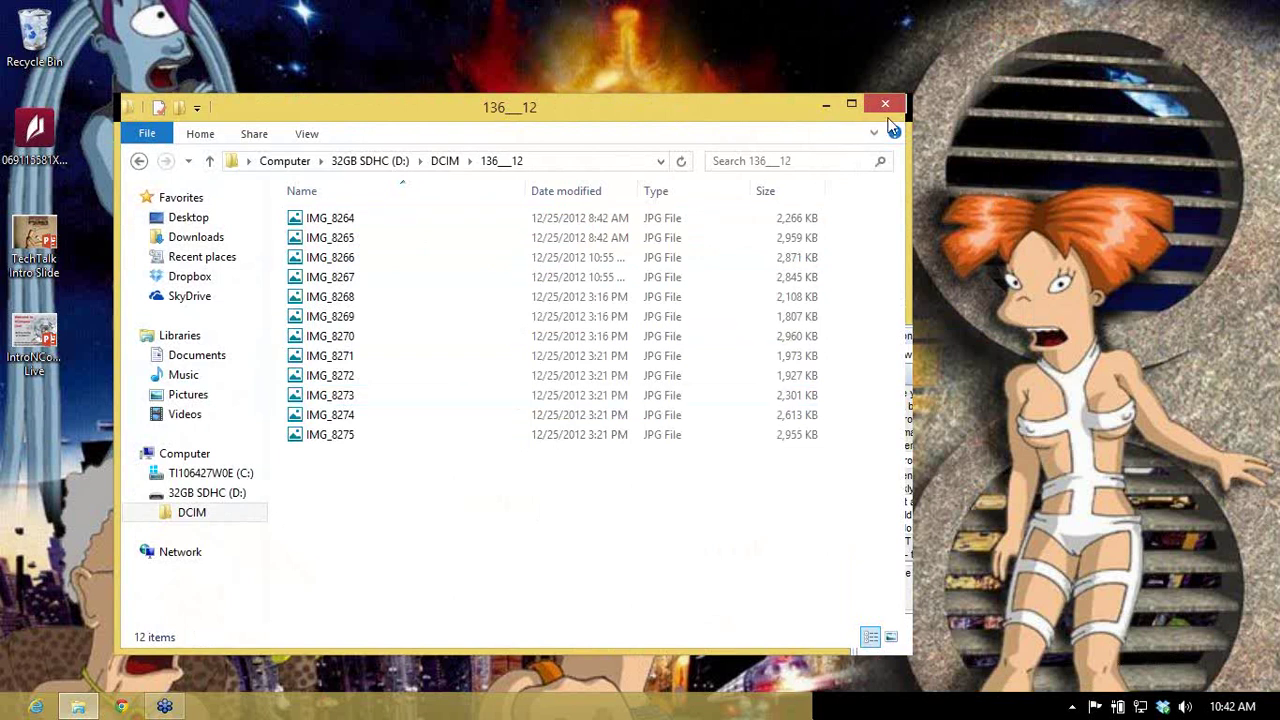
click(885, 104)
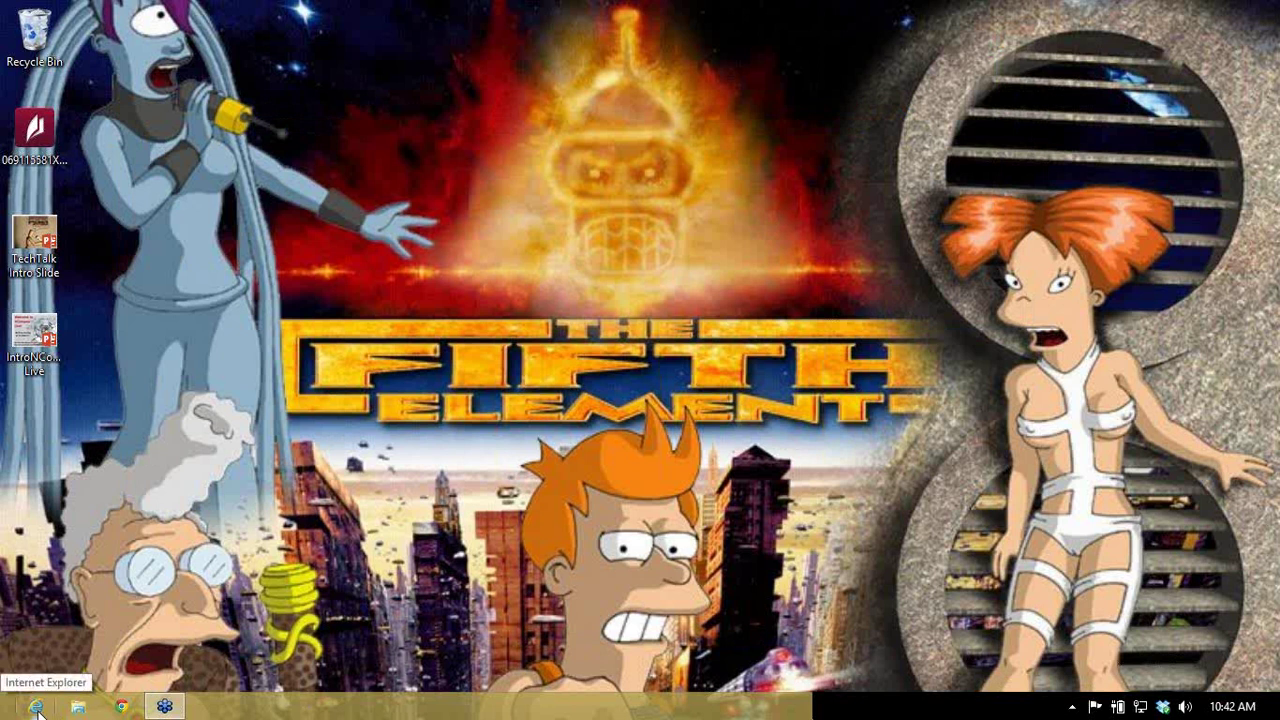
- Open the Calendar app from the Start screen and review the accounts connected to it in the app's settings
key(super)
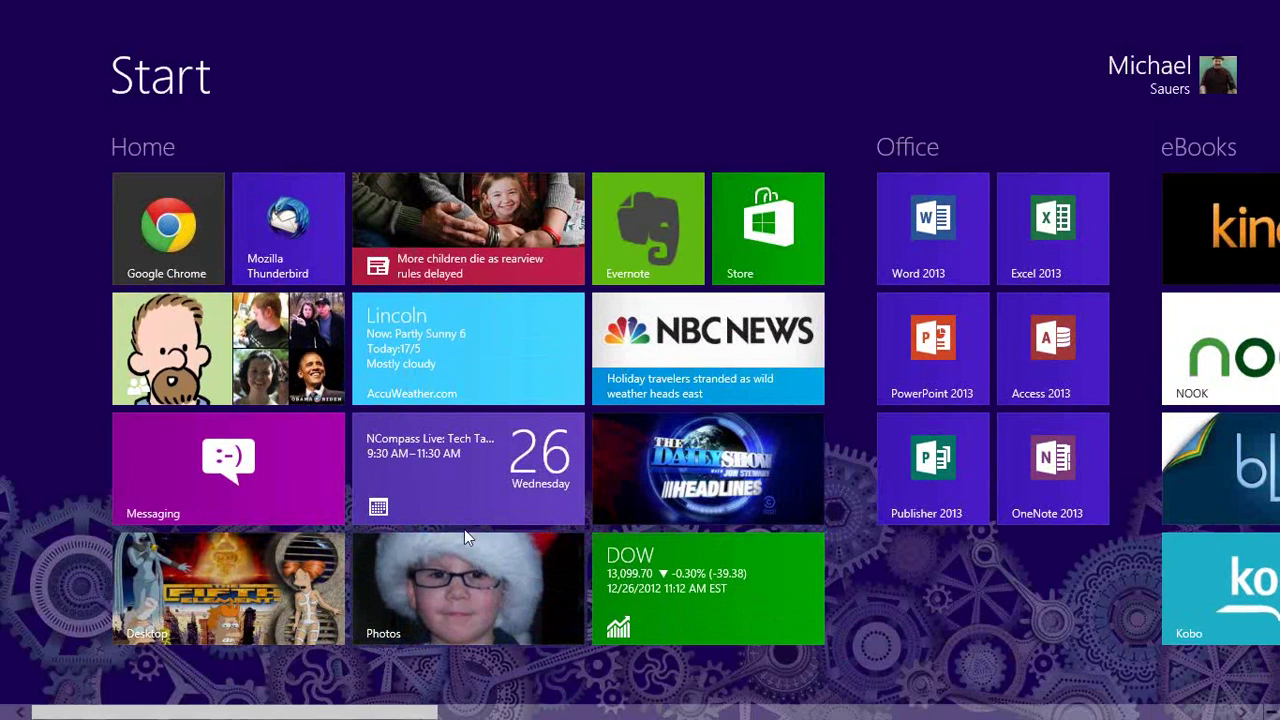
click(461, 498)
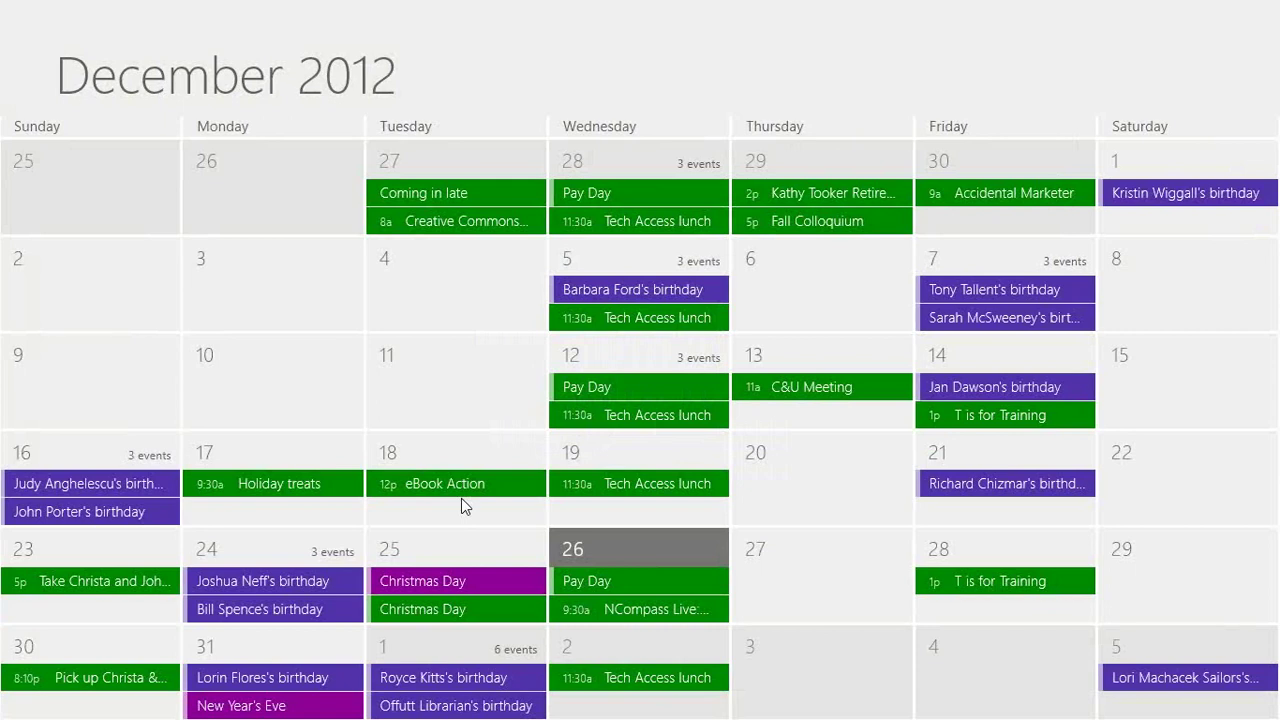
mouse_move(1276, 4)
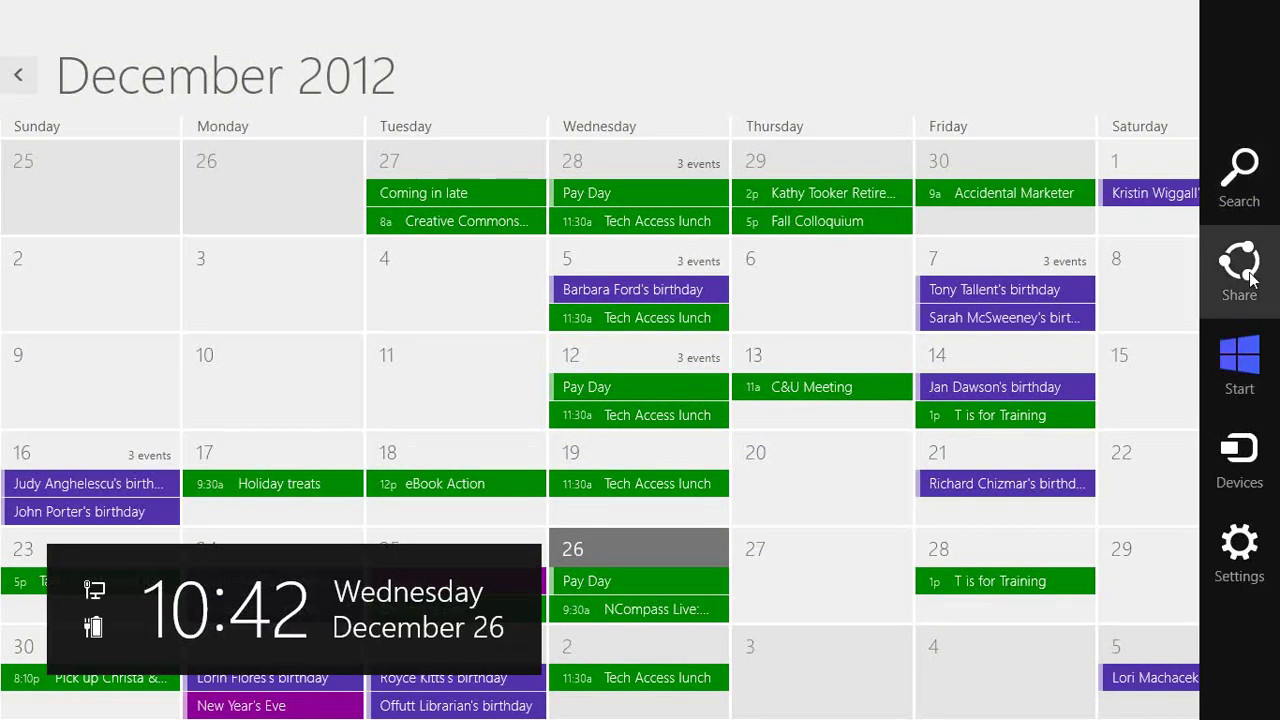
click(1253, 541)
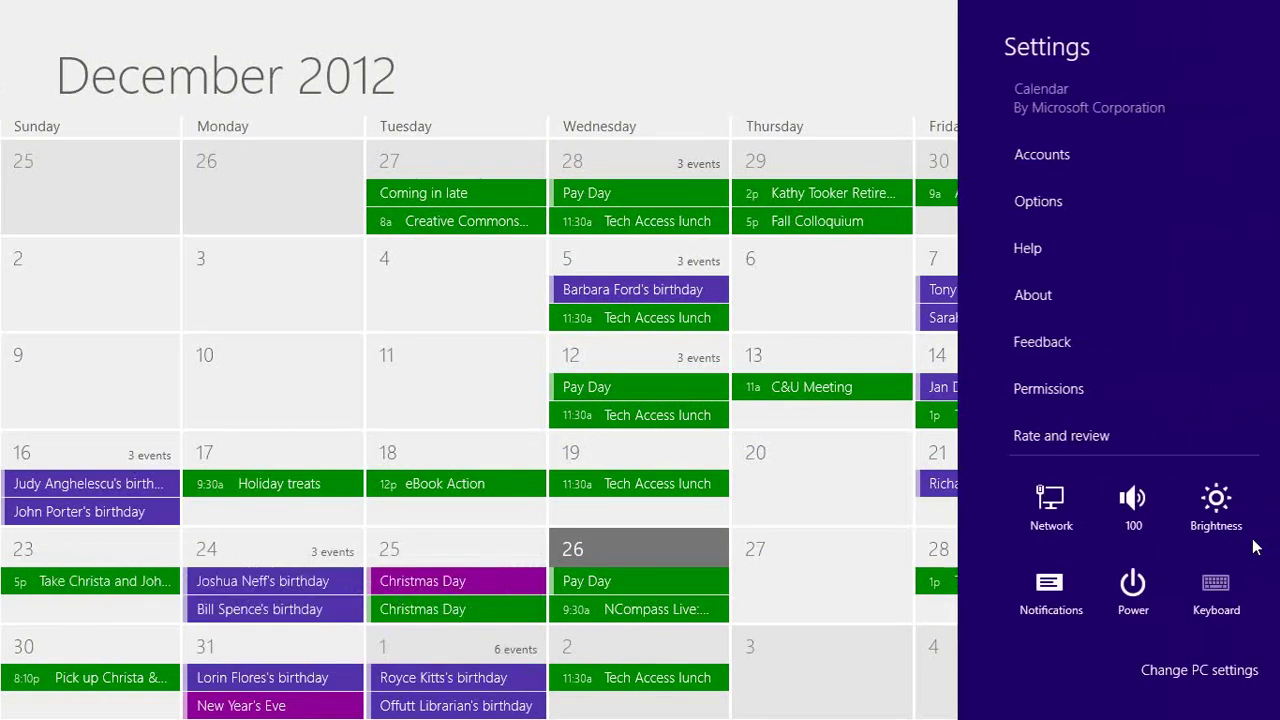
click(1029, 163)
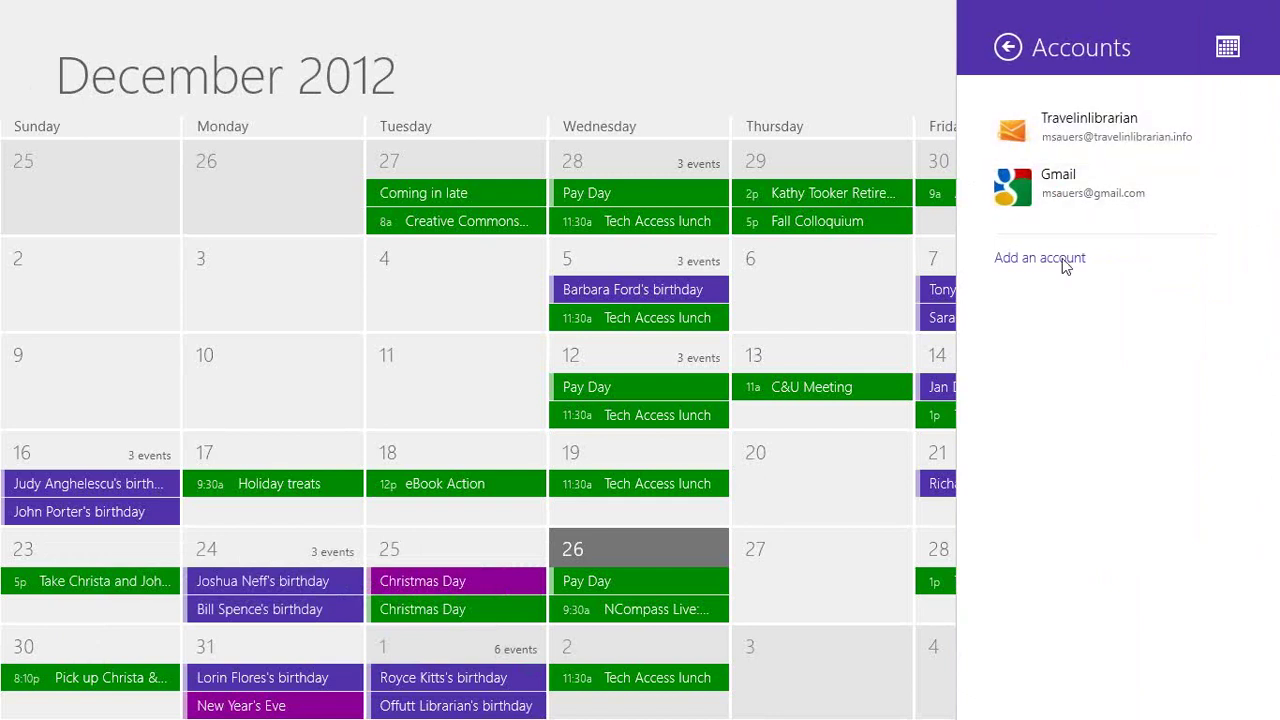
click(1010, 48)
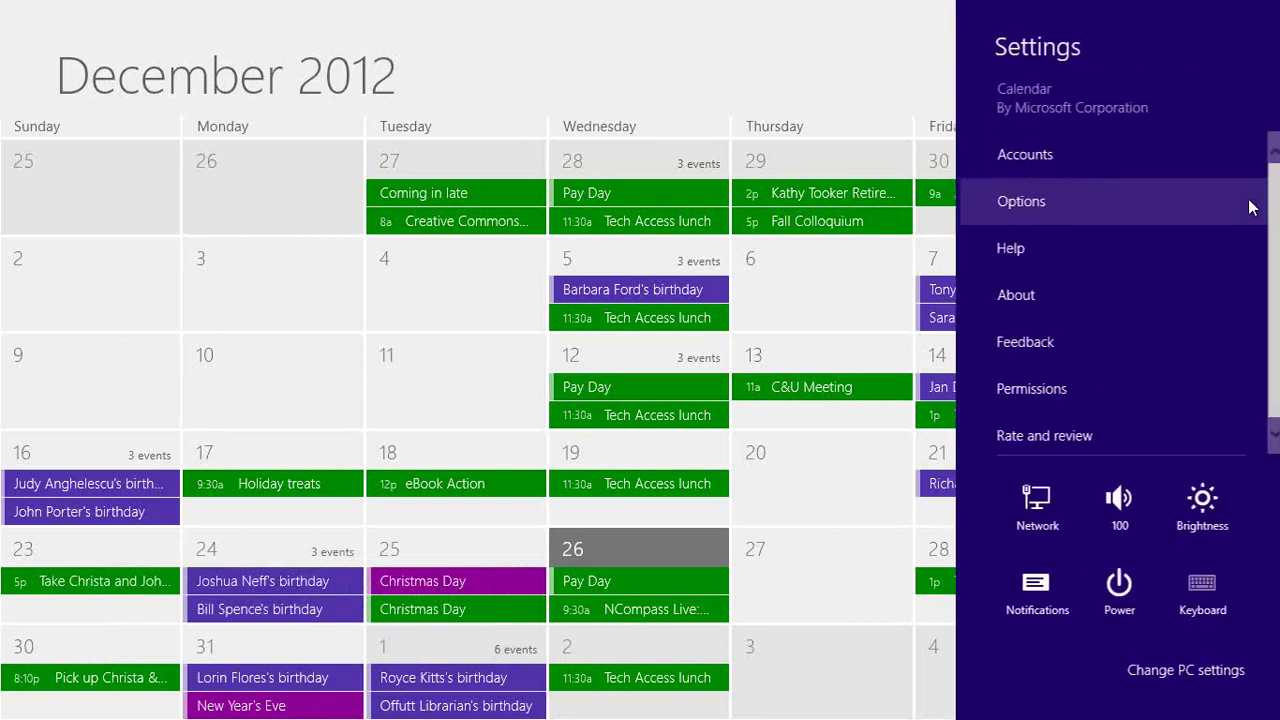
click(925, 35)
- Open the Messaging app from the Start screen and view the last conversation in the list
key(super)
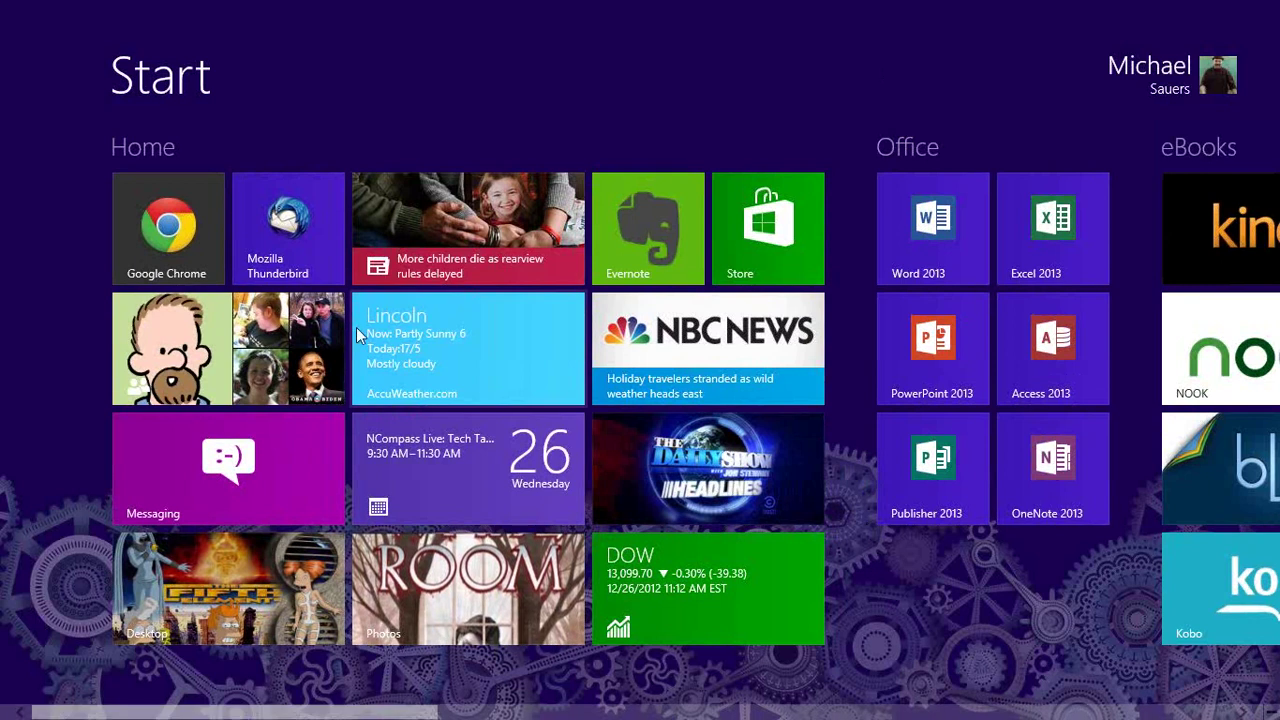
click(274, 452)
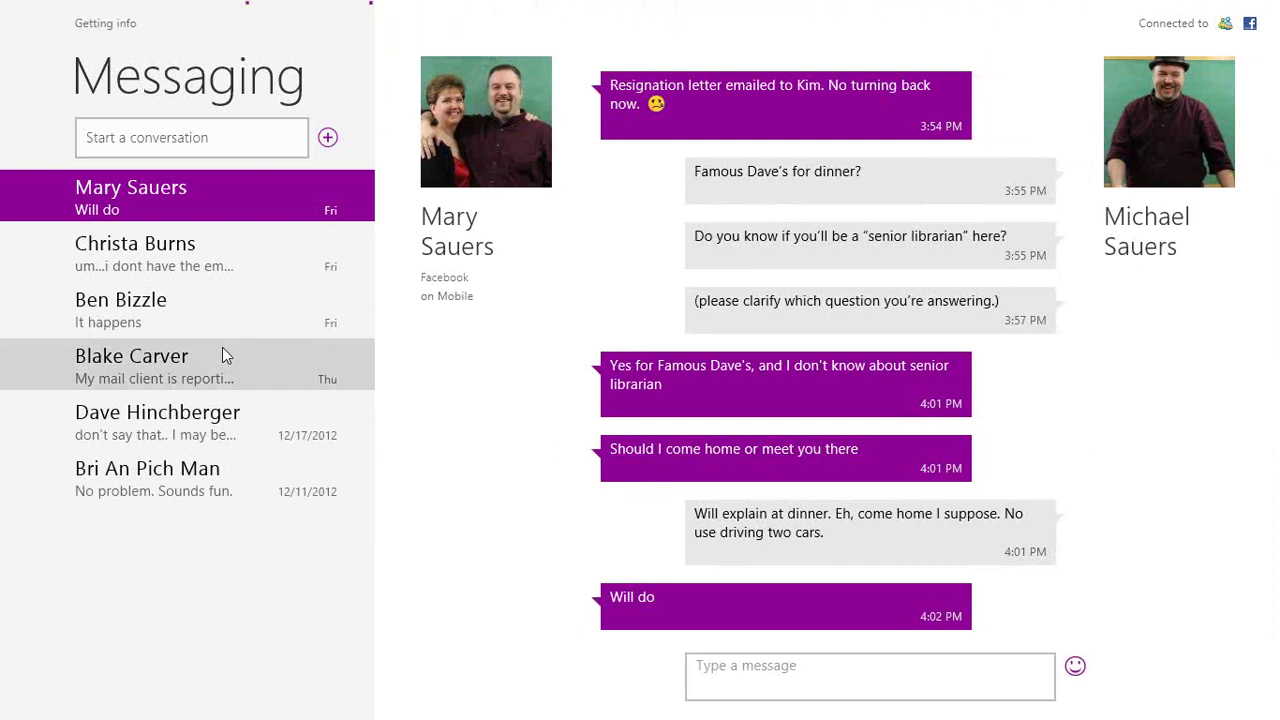
click(195, 475)
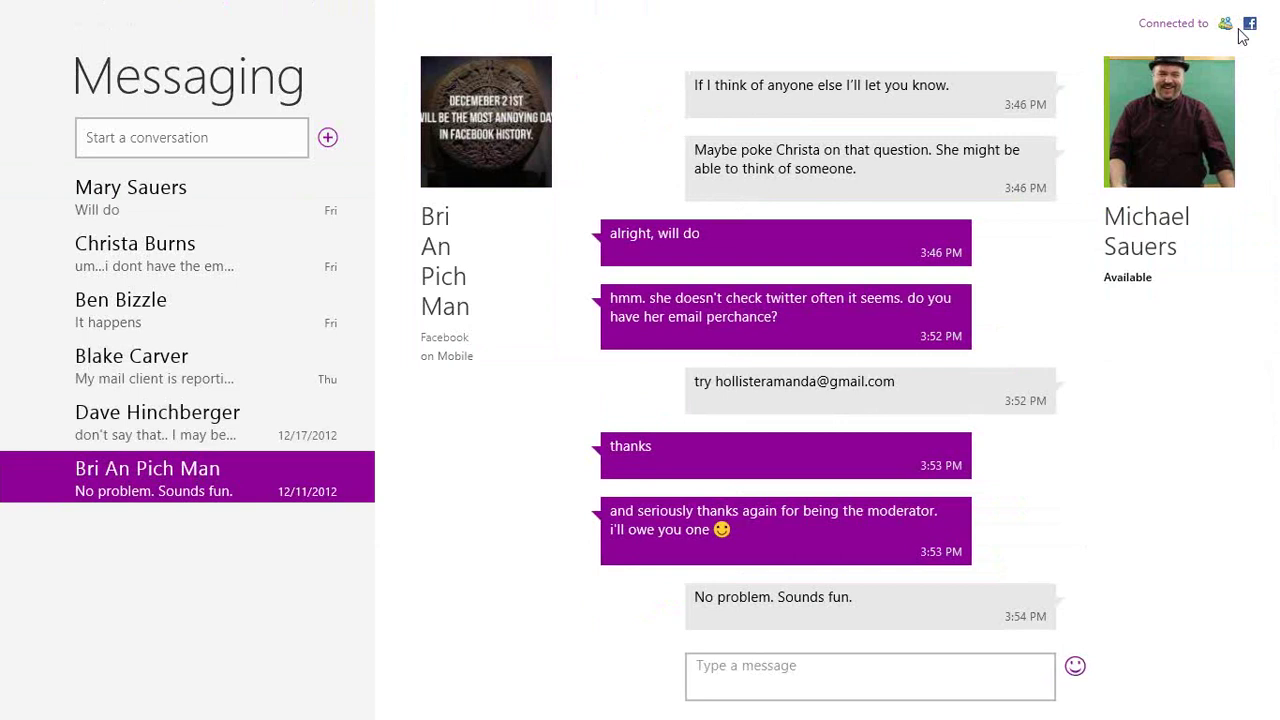
- Return to the Start screen and open the People app
key(super)
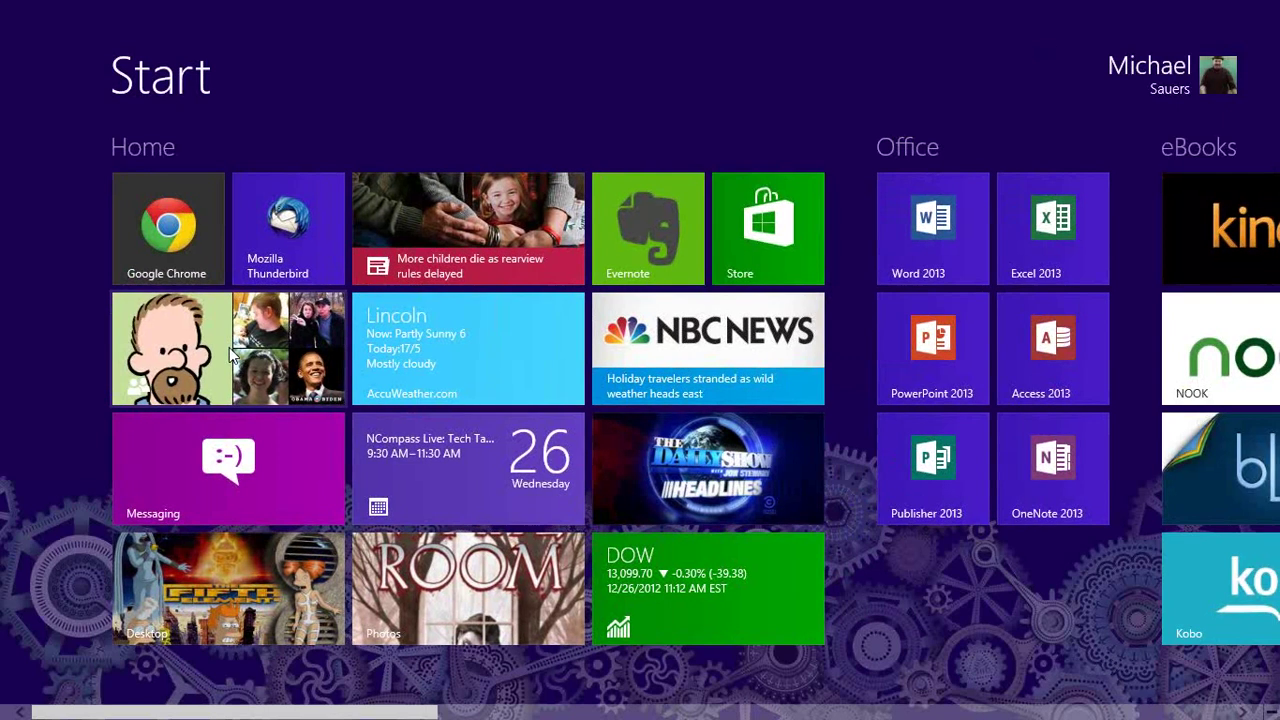
click(222, 368)
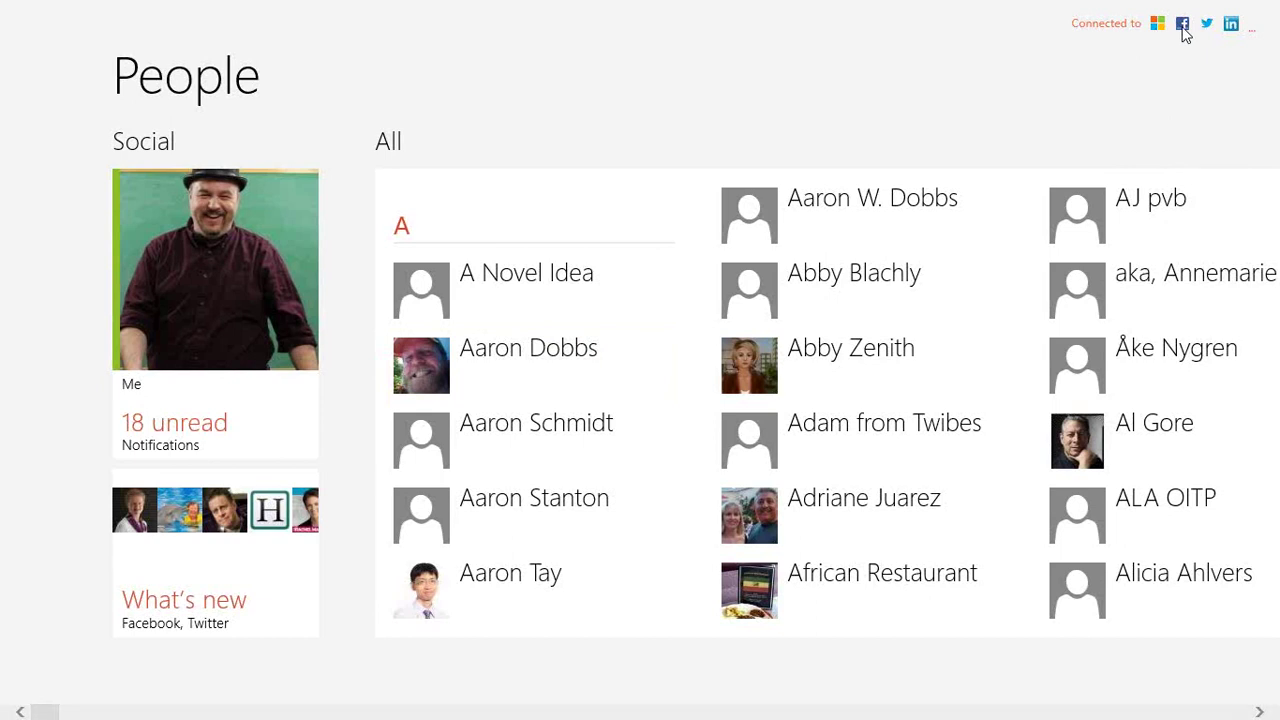
- Review the accounts connected to the People app and open its What's new feed
click(1253, 30)
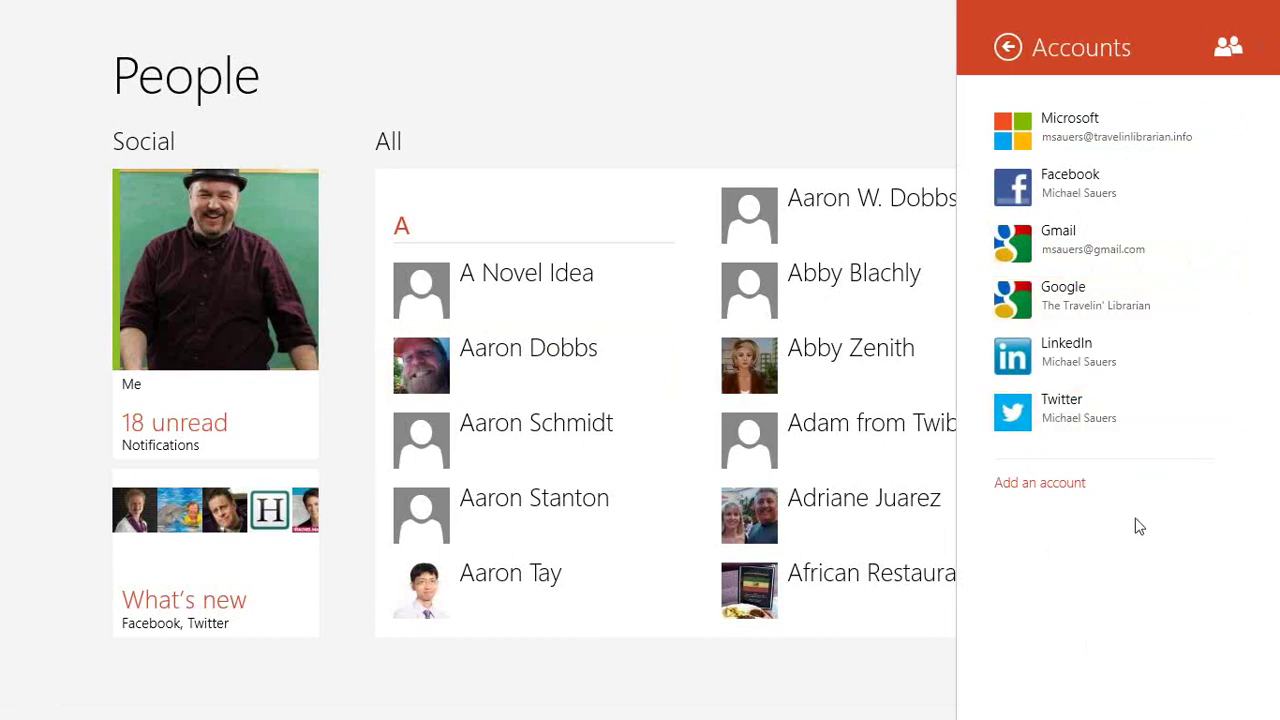
click(813, 113)
click(198, 588)
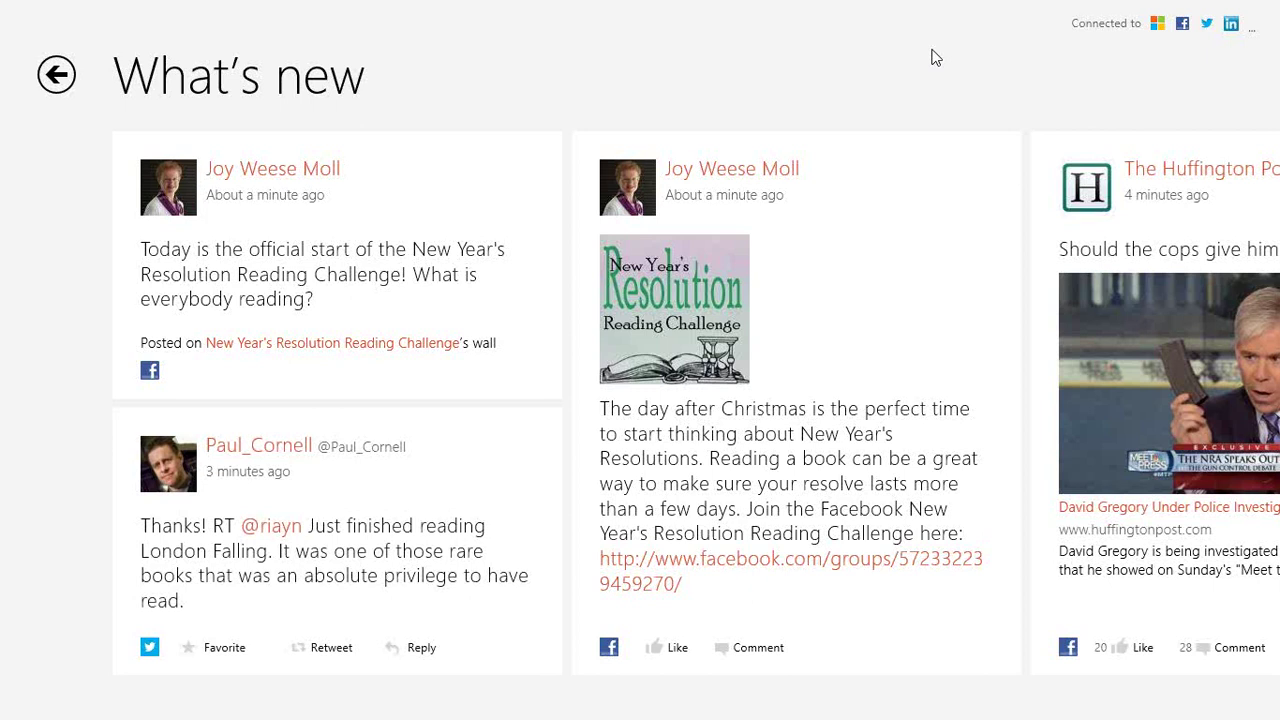
- From the Start screen, cycle through all the open apps and switch to the Store
key(super)
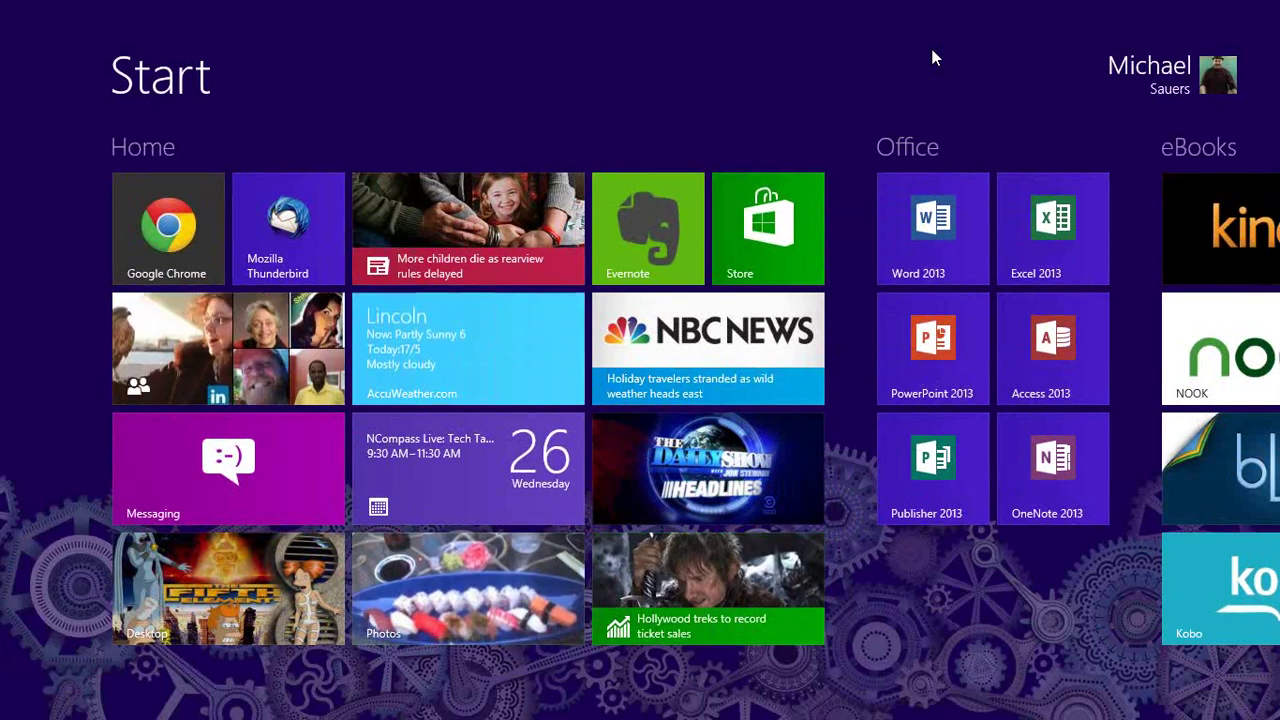
key(alt+Tab)
key(alt+Tab)
key(alt+Tab)
key(alt+Tab)
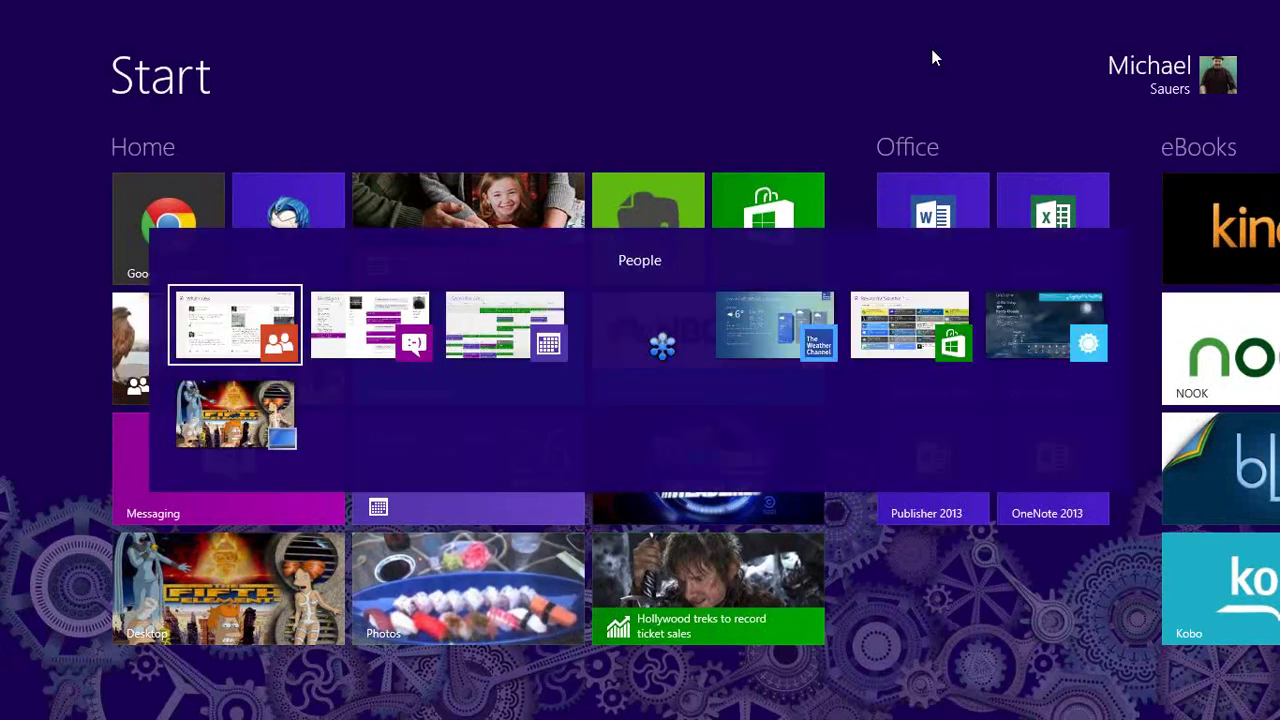
key(alt+Tab)
key(alt+Tab)
key(alt+Tab)
key(alt+Tab)
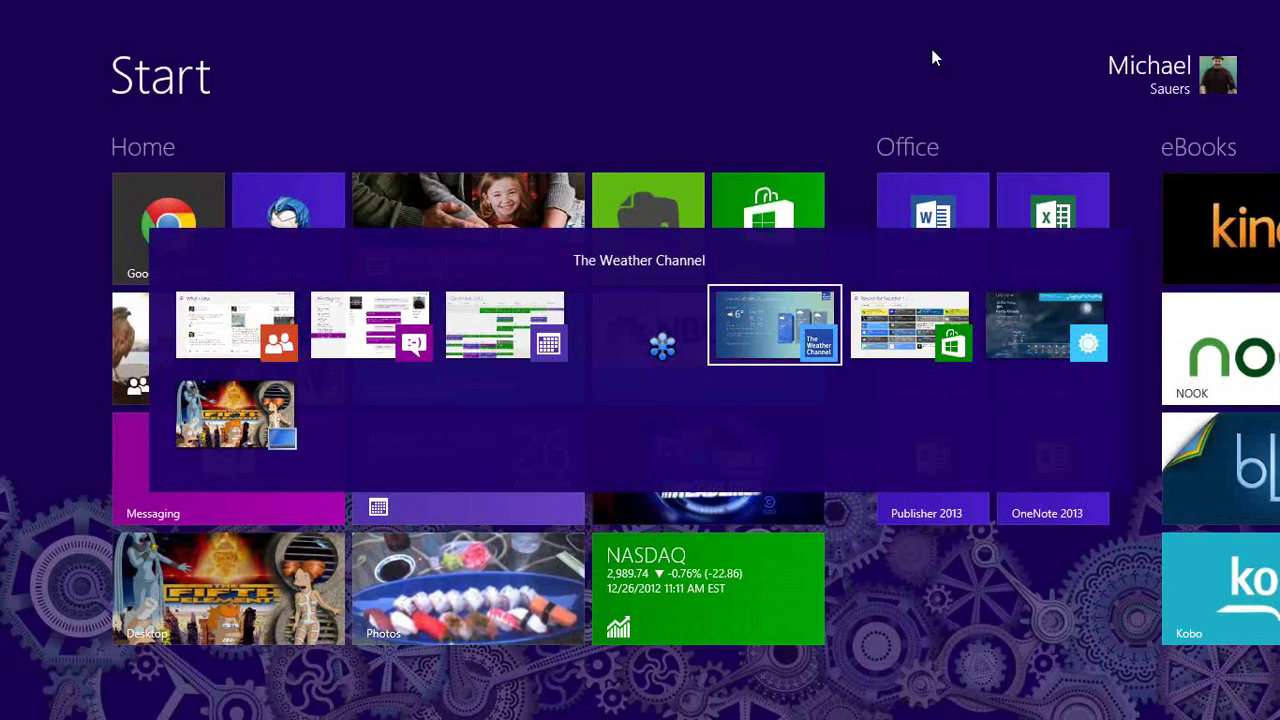
key(alt+Tab)
key(alt+Tab)
key(alt+Tab)
key(alt+Tab)
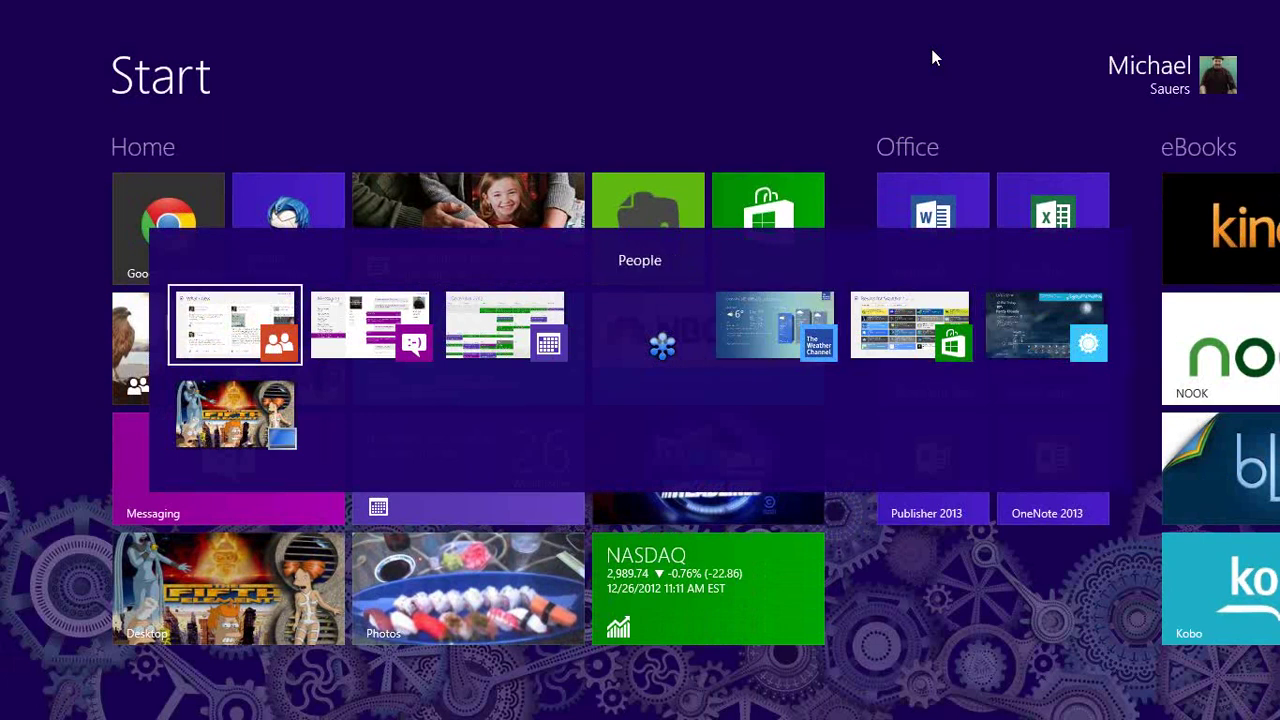
key(alt+Tab)
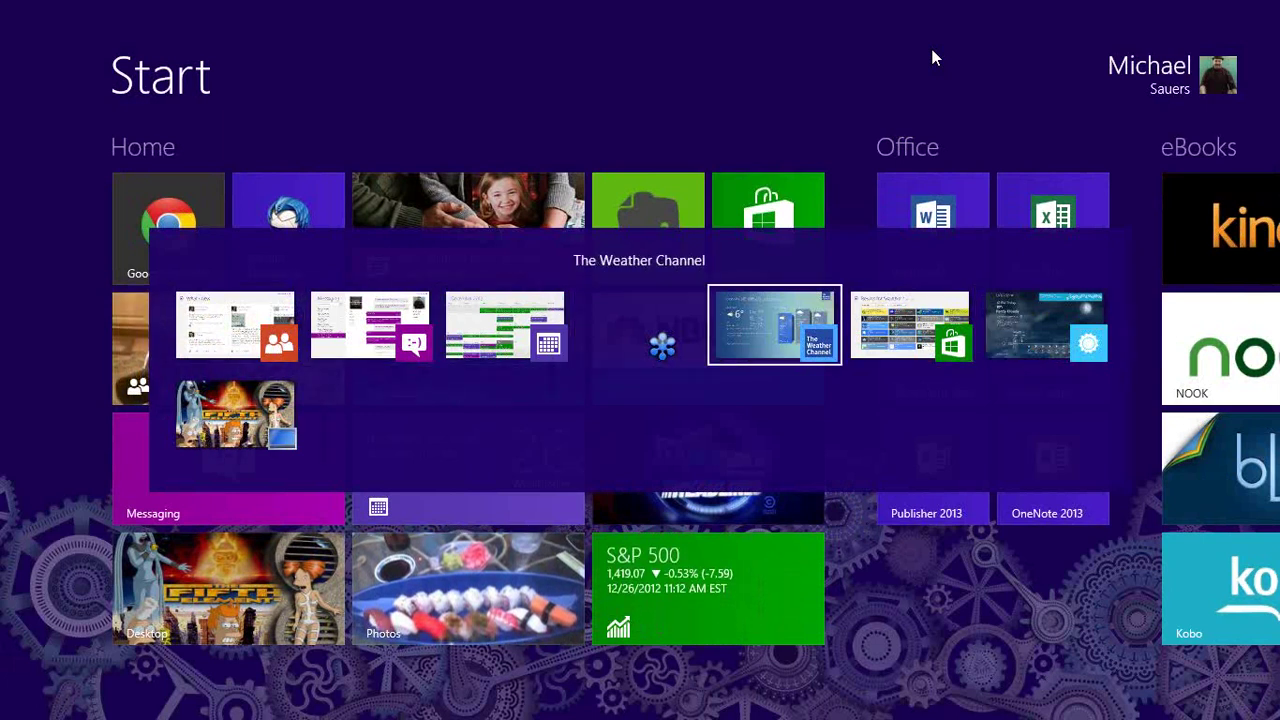
key(alt+Tab)
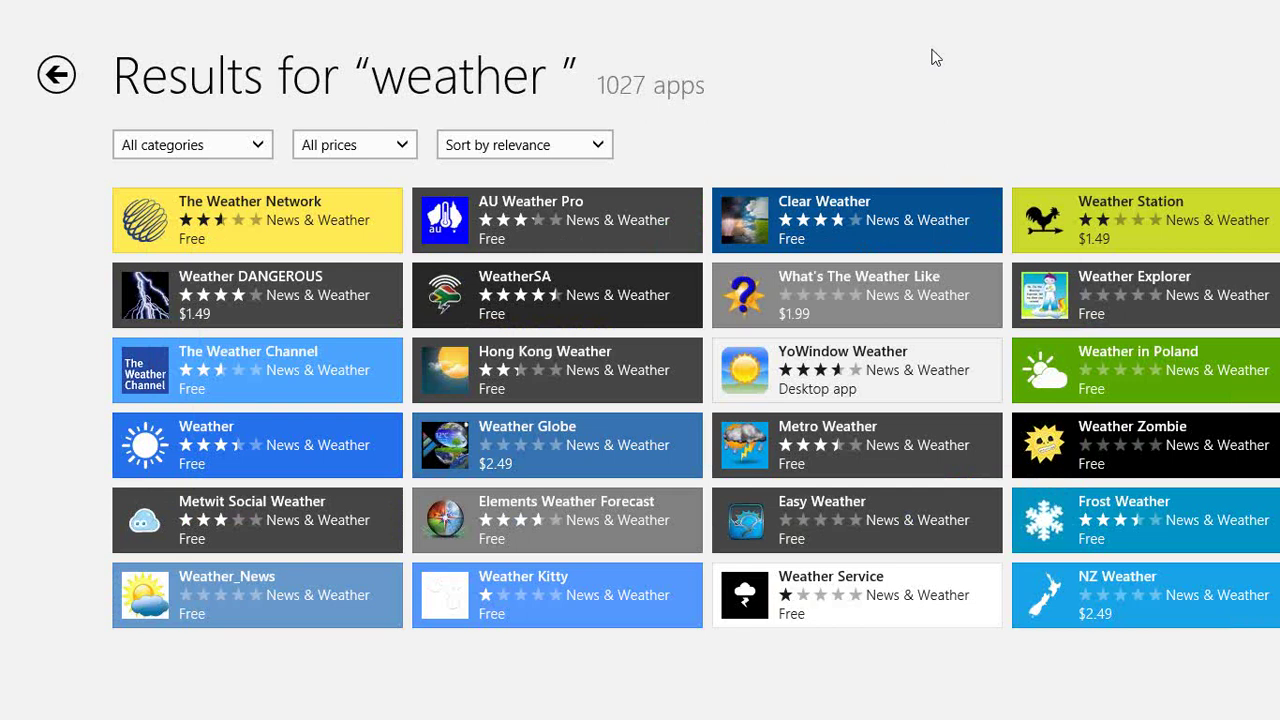
- Reveal the thumbnails of the running apps and switch to Calendar
mouse_move(2, 716)
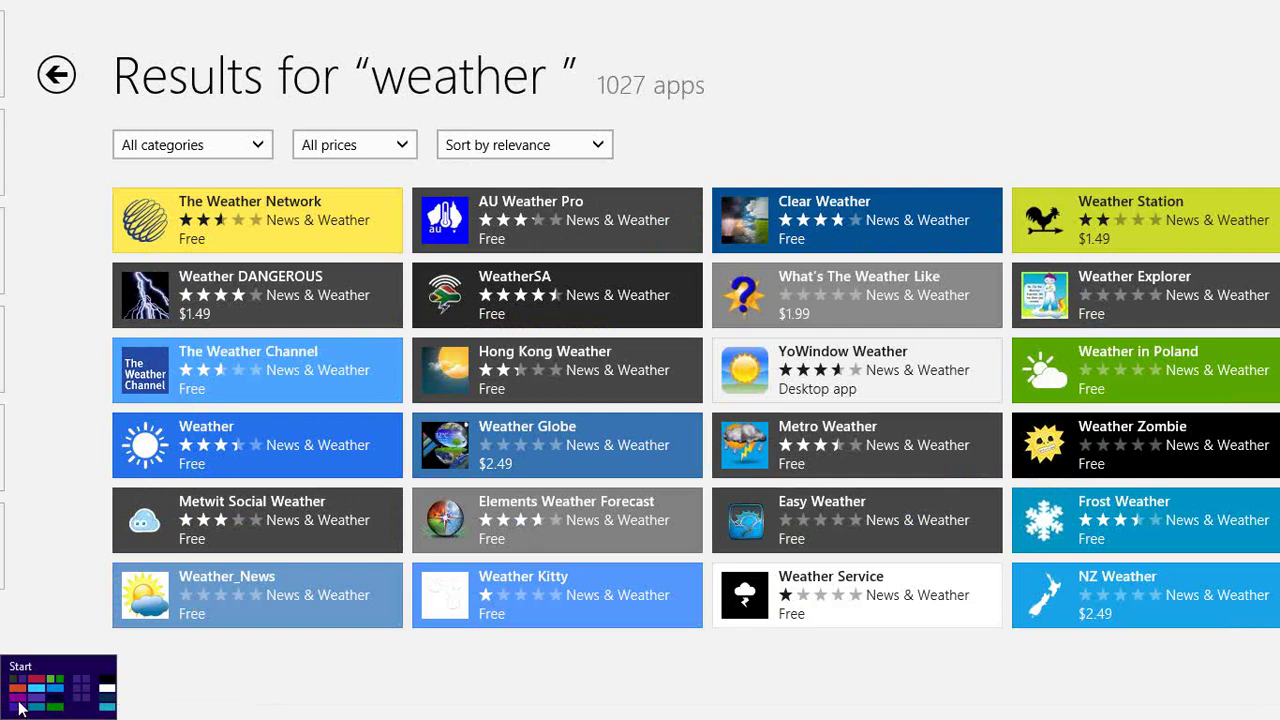
mouse_move(4, 580)
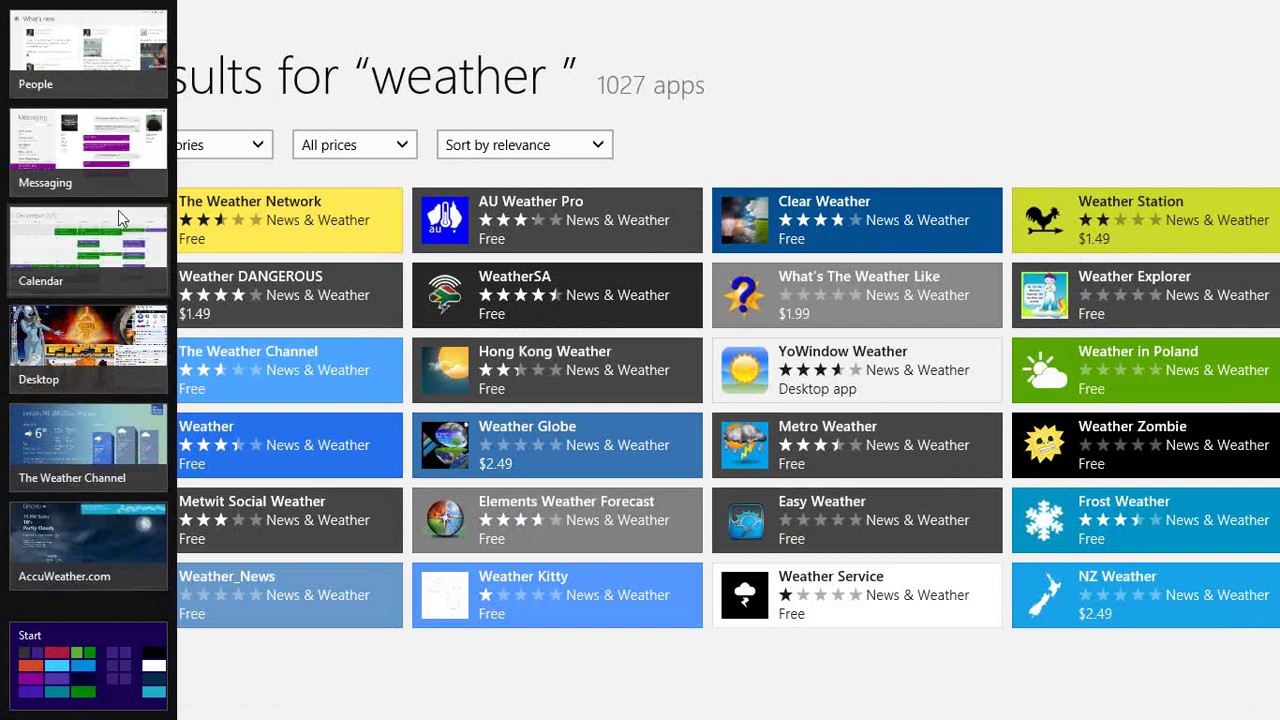
click(117, 266)
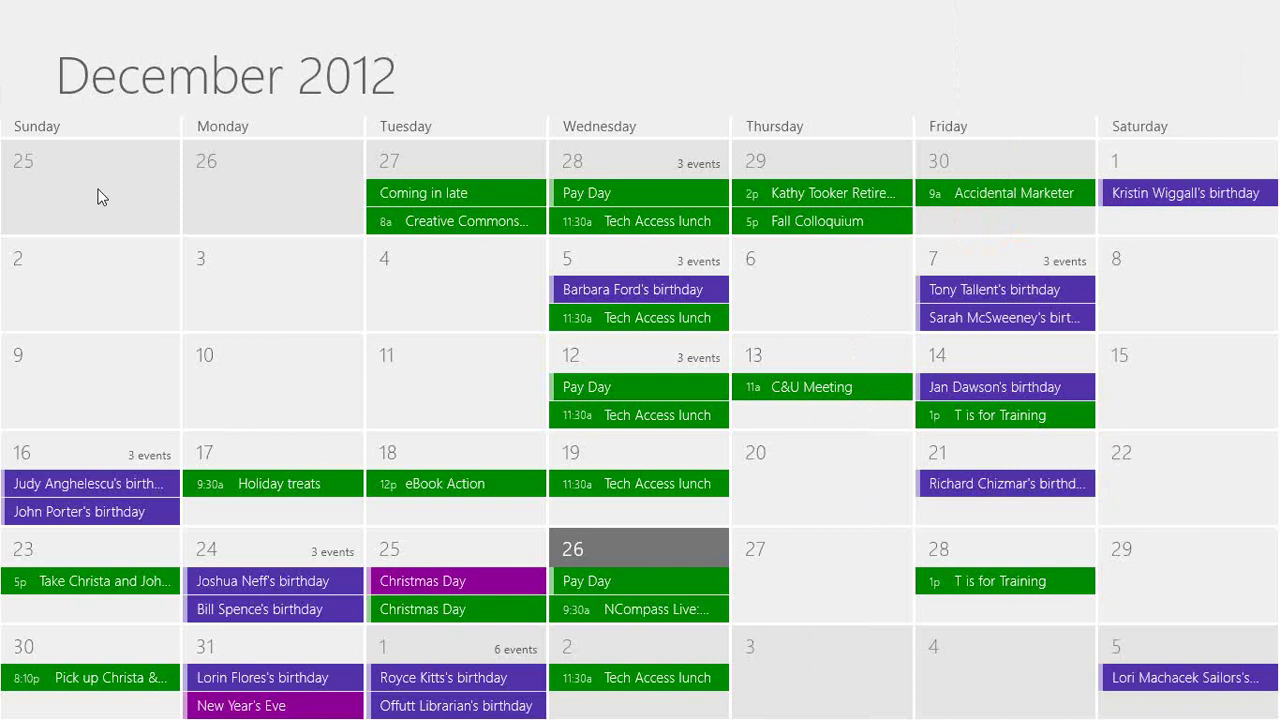
- Cycle through the thumbnail list of running apps and switch to AccuWeather.com
key(super+Tab)
key(super+Tab)
key(super+Tab)
key(super+Tab)
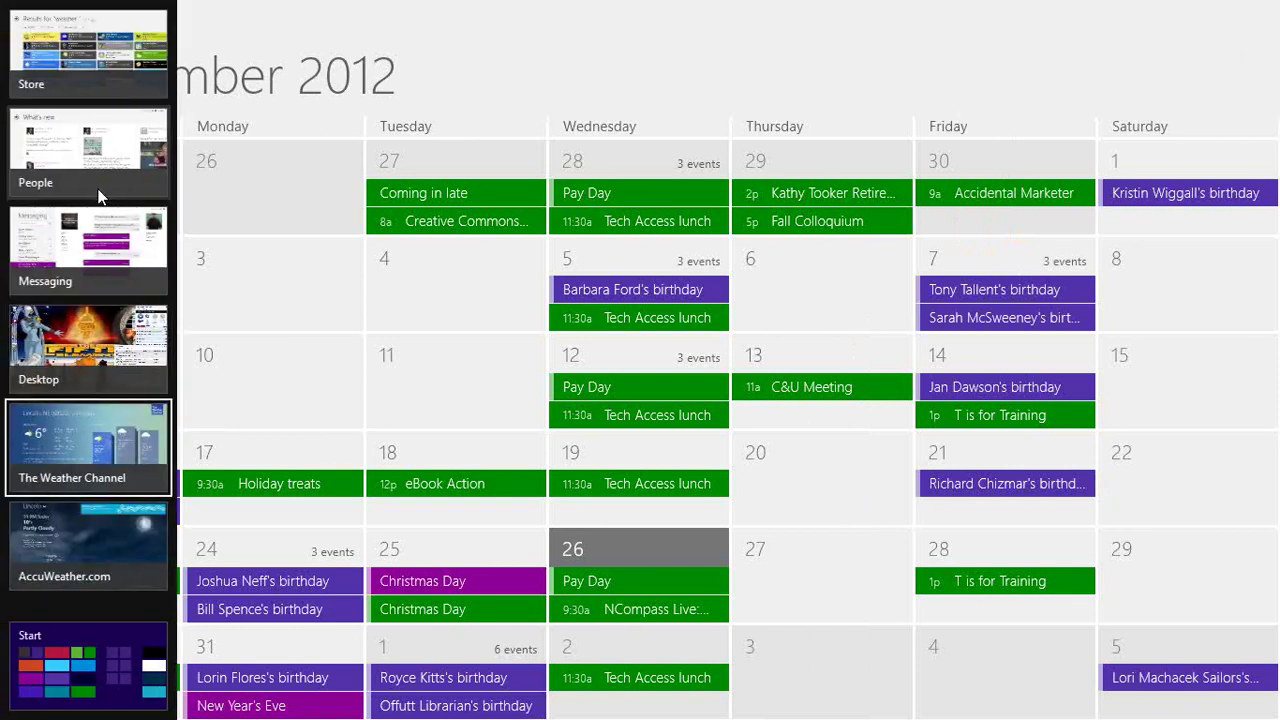
key(super+Tab)
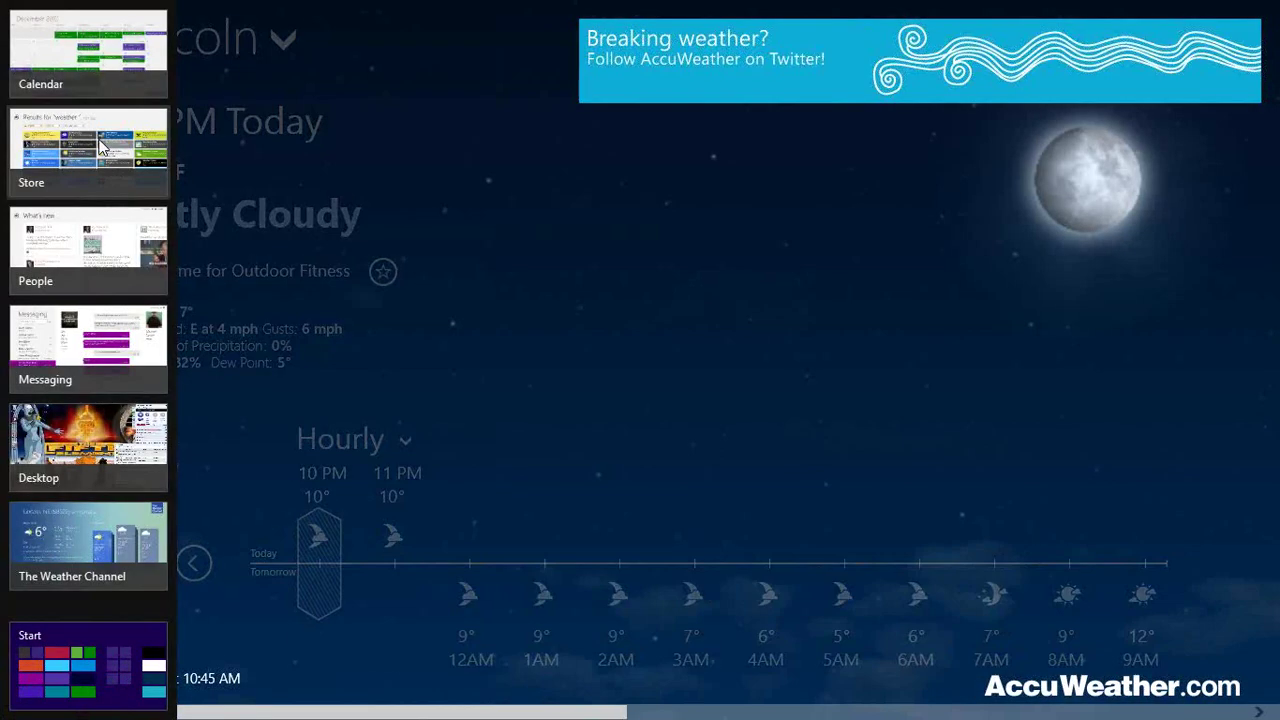
- Close the Store from the running apps list and snap People to the left of AccuWeather
right_click(115, 165)
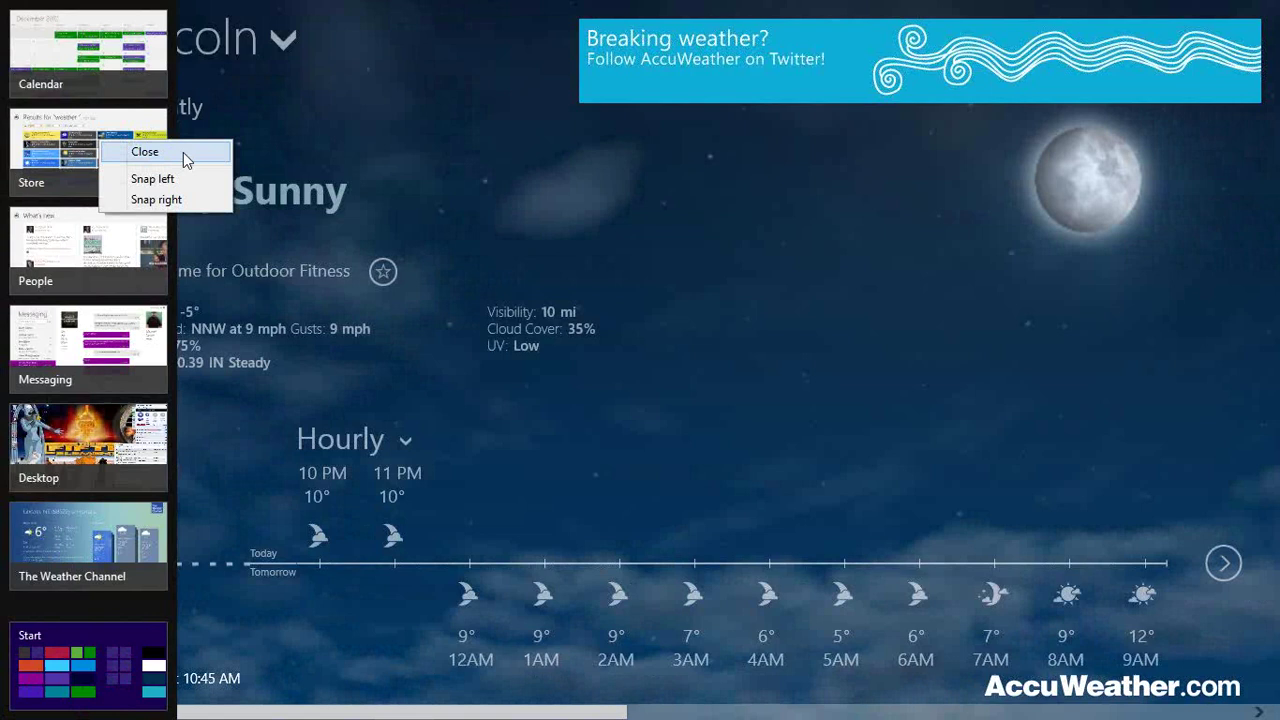
click(183, 156)
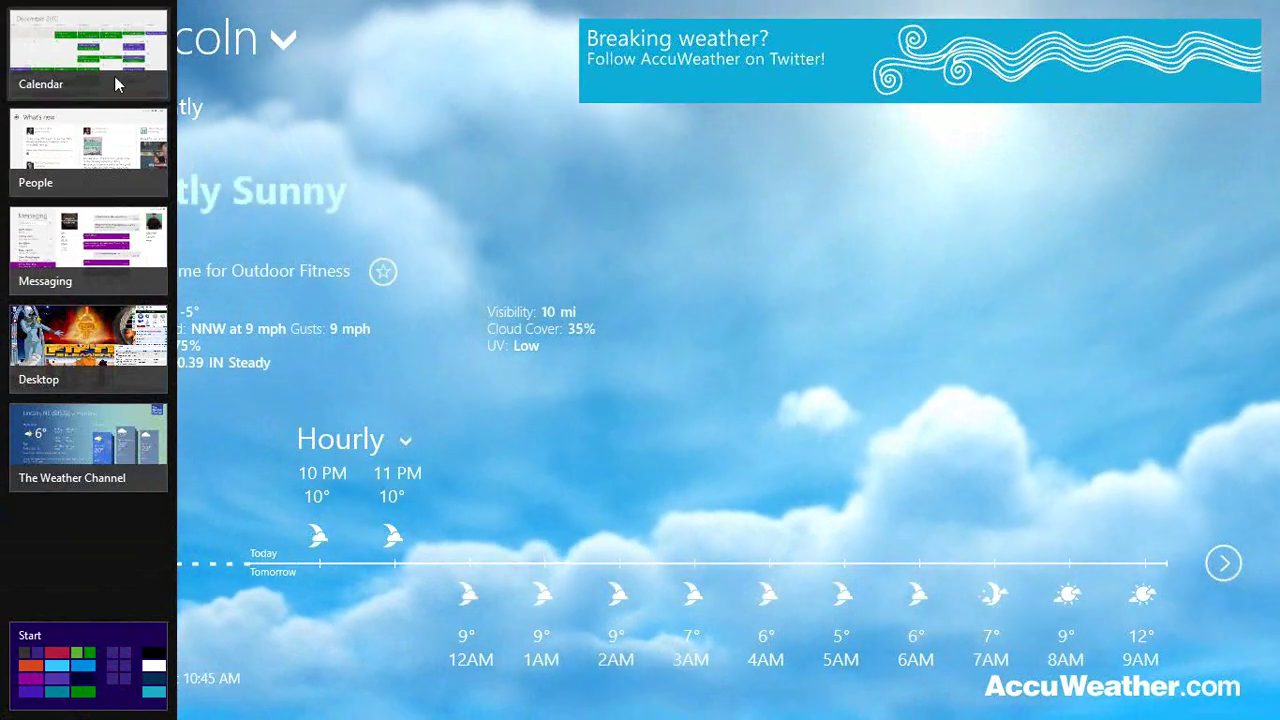
right_click(113, 148)
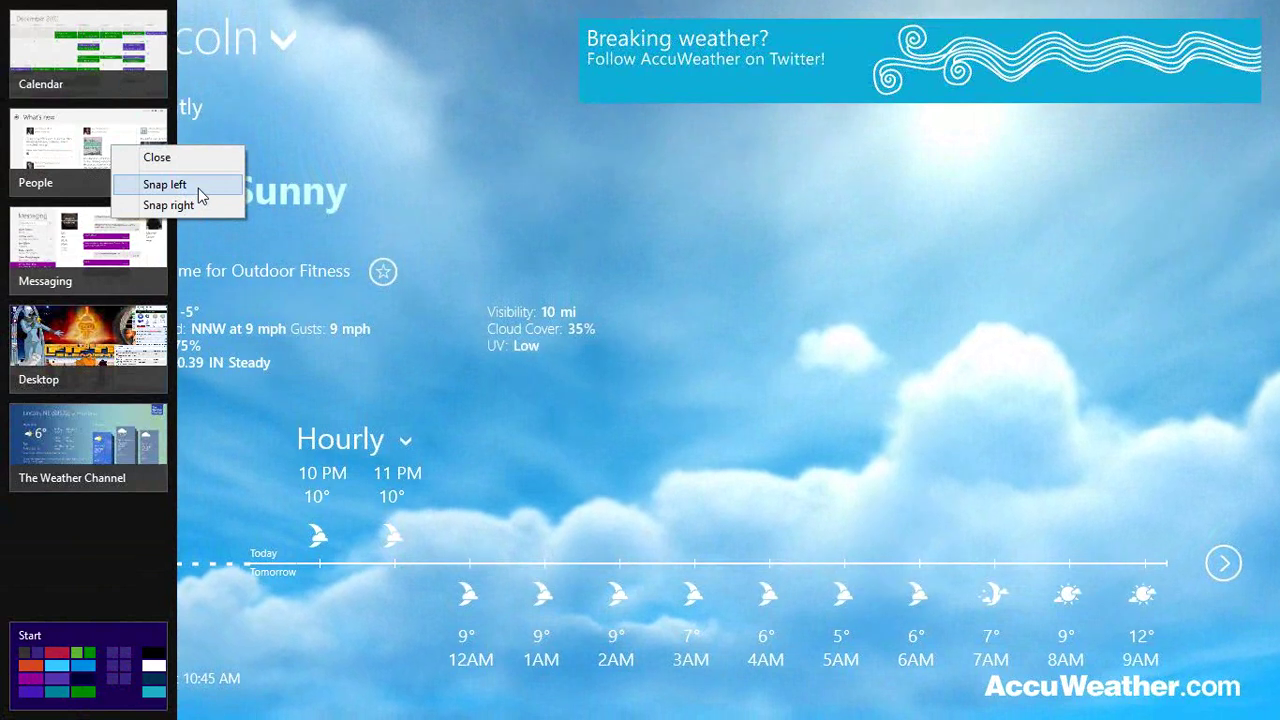
click(198, 188)
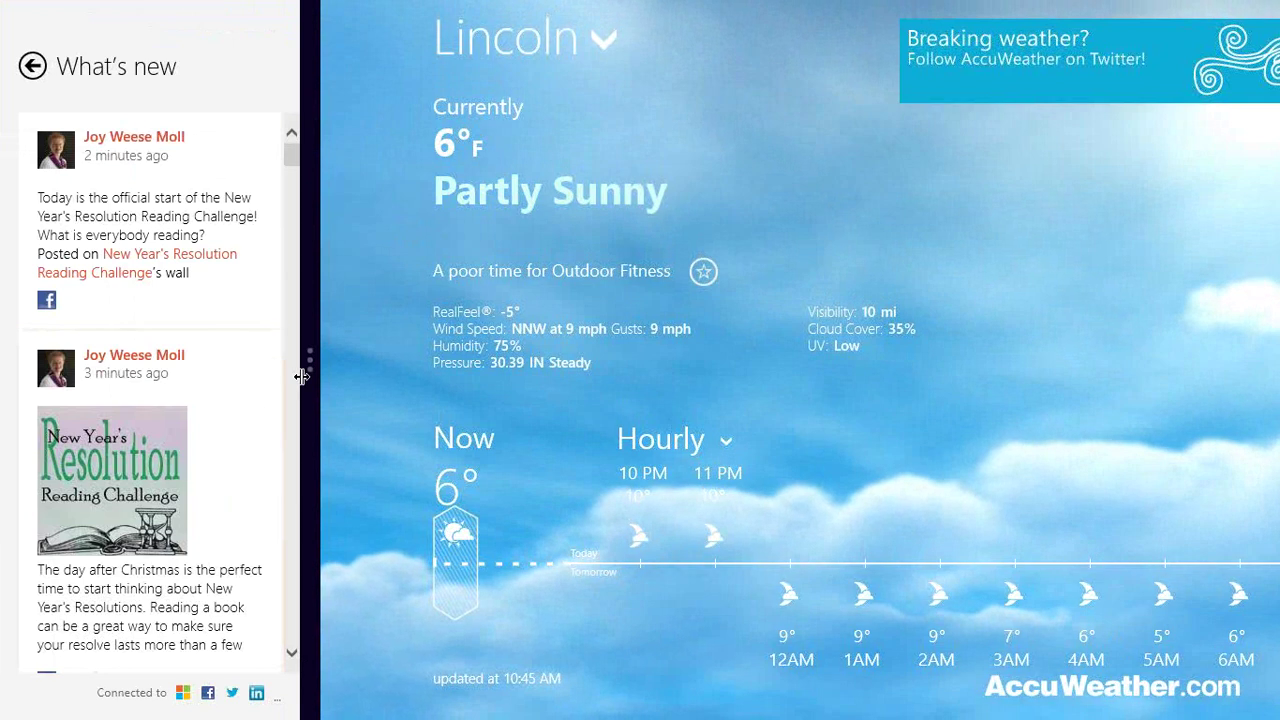
drag(310, 363, 937, 368)
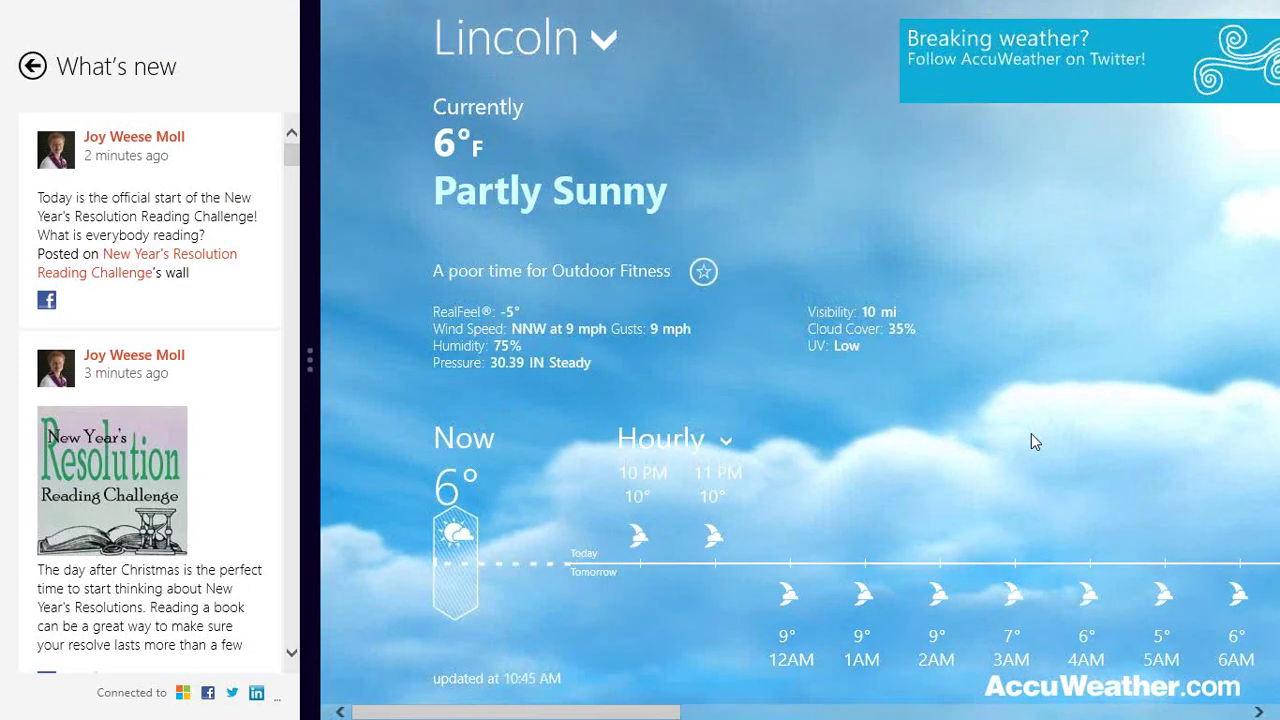
- Snap the Messaging app to the right of AccuWeather
mouse_move(4, 8)
mouse_move(8, 150)
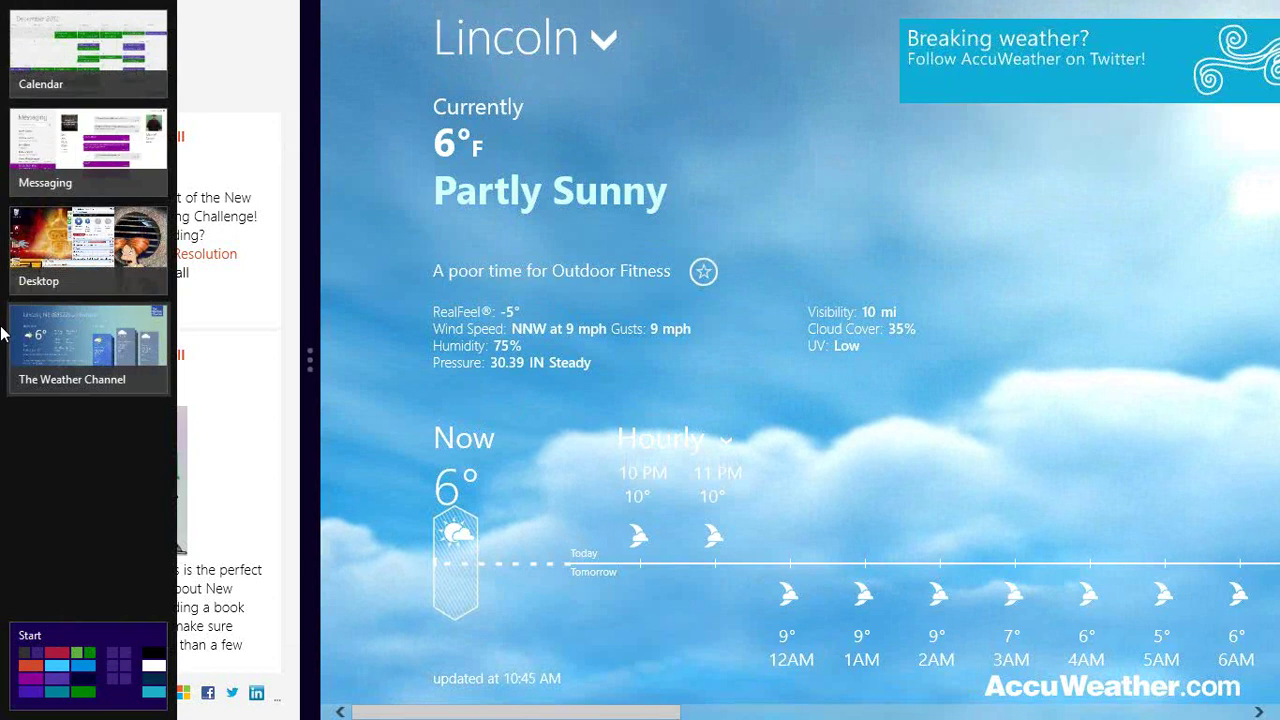
right_click(100, 150)
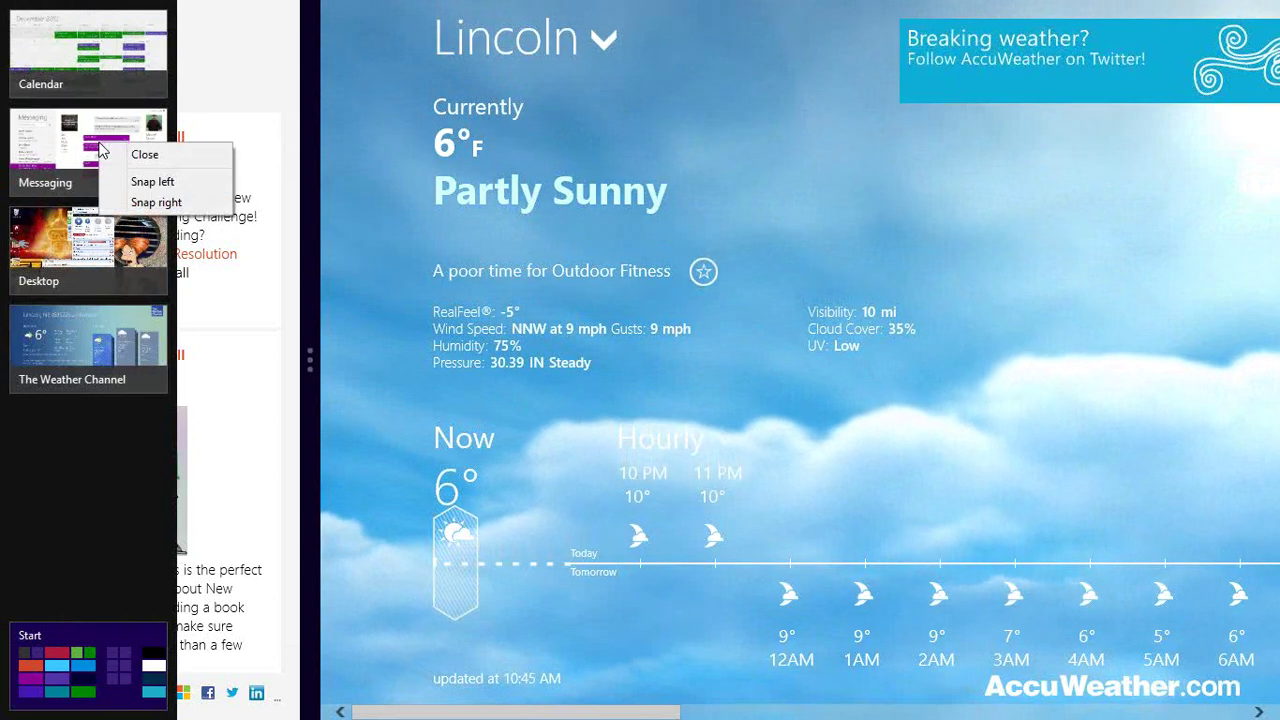
click(156, 202)
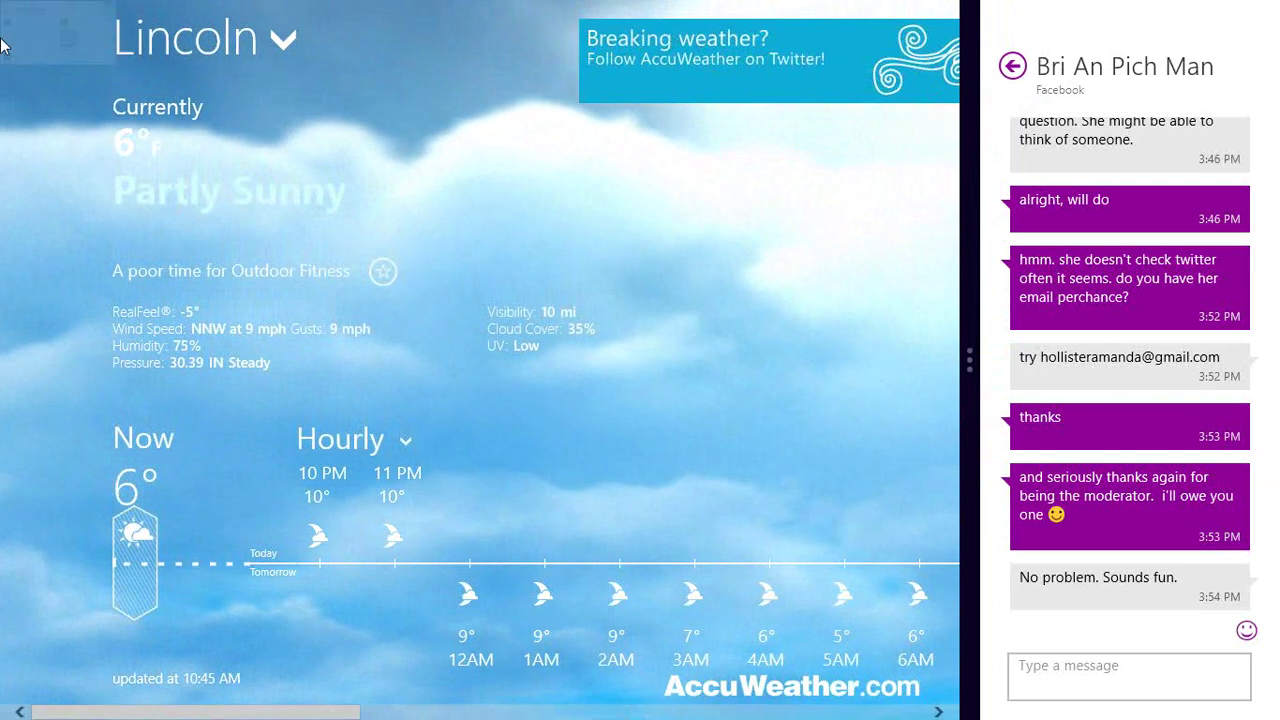
- Show the Desktop beside the snapped Messaging app, look back through the open conversation and return to the conversation list
mouse_move(3, 150)
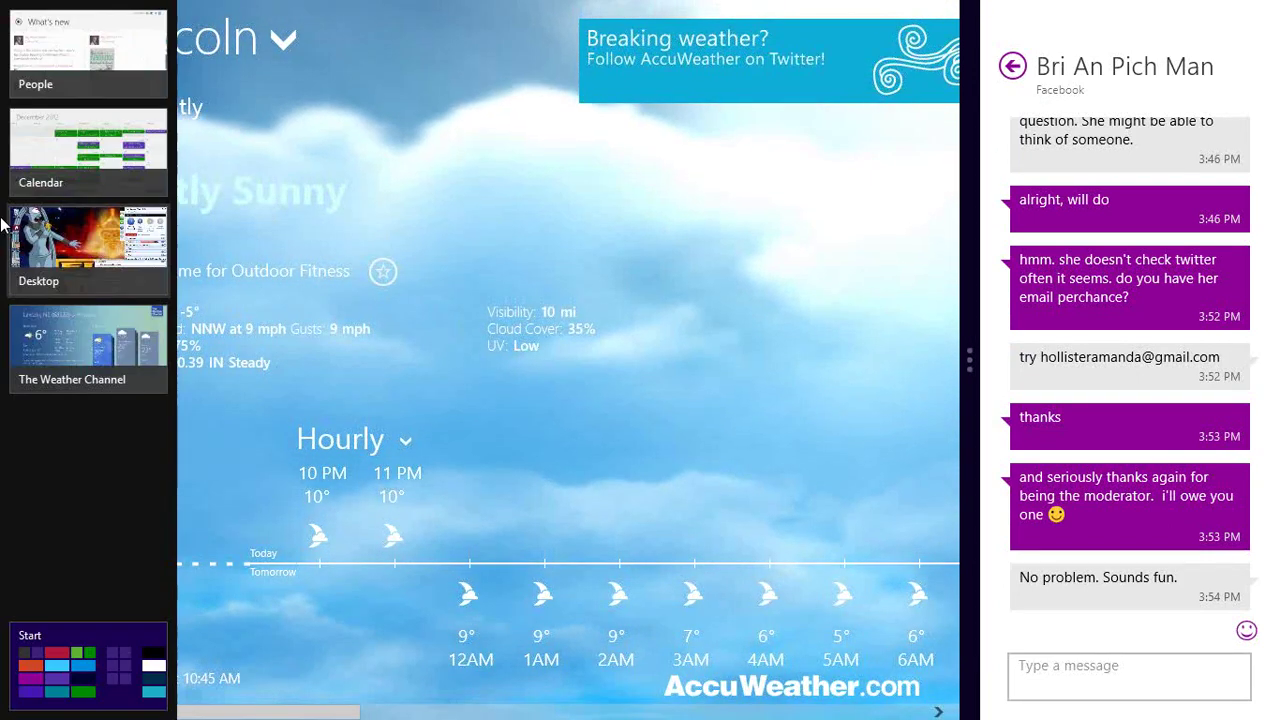
click(55, 235)
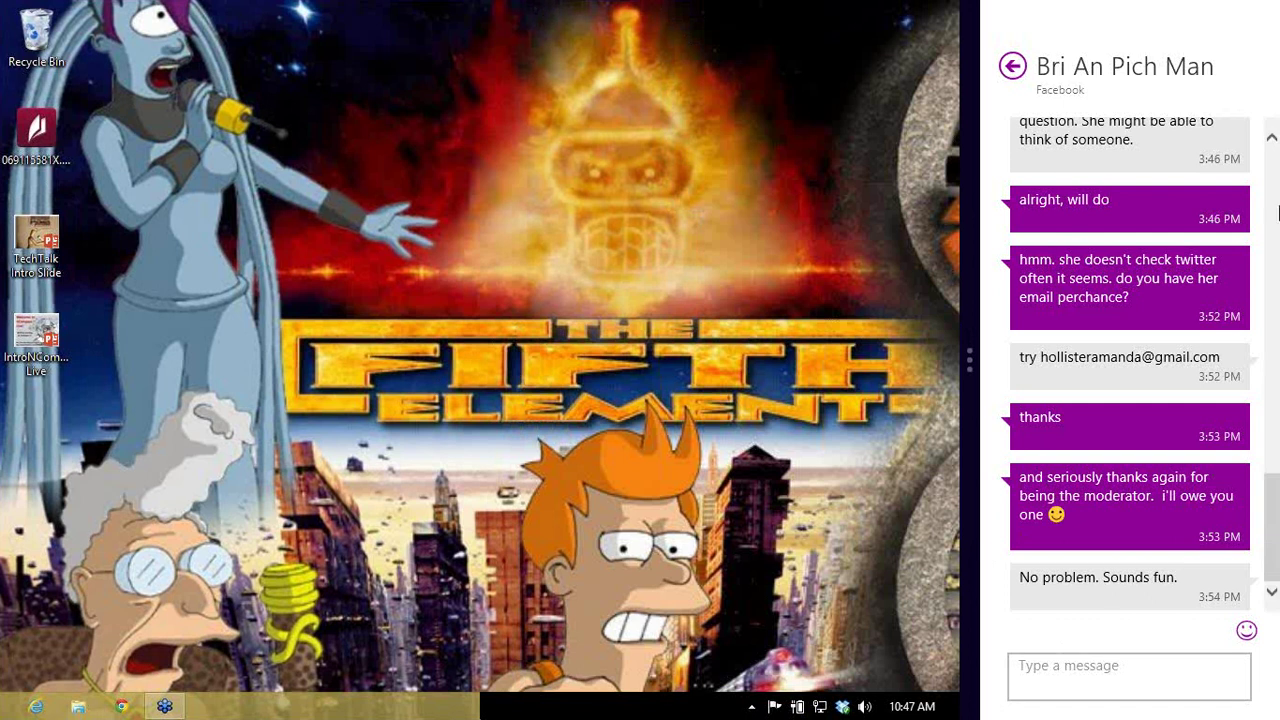
scroll(1277, 530, up, 15)
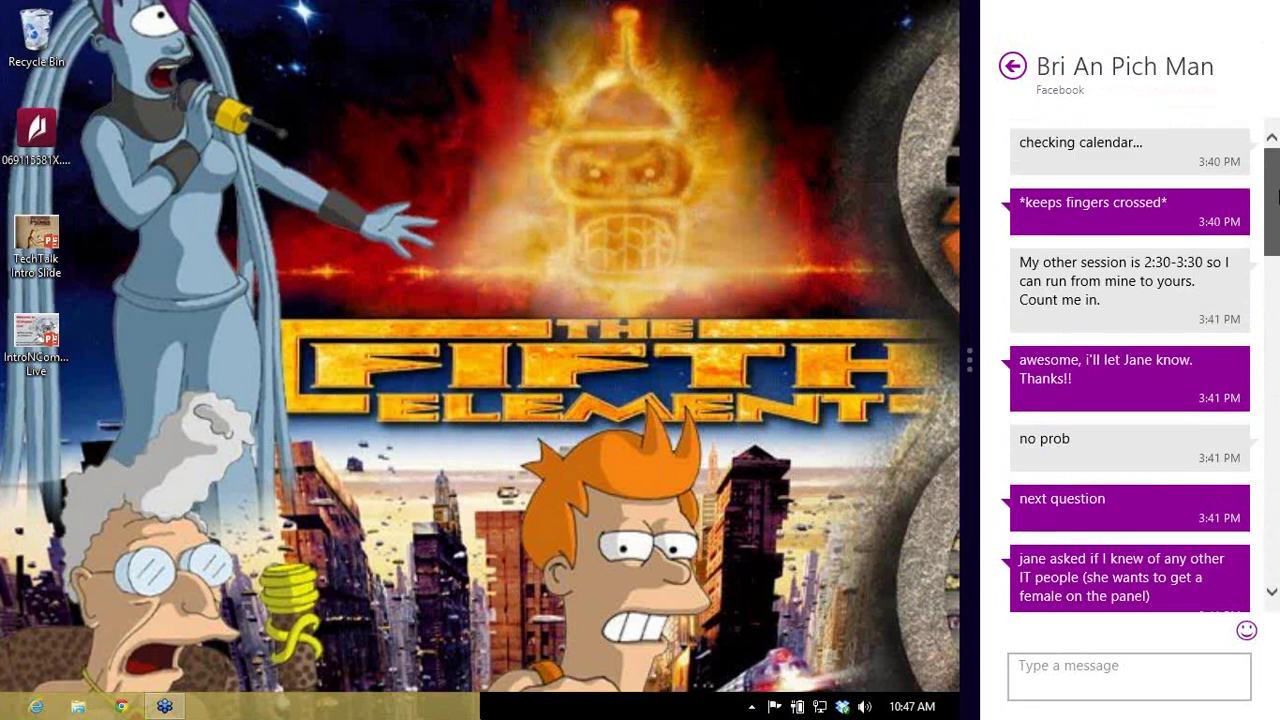
click(1012, 68)
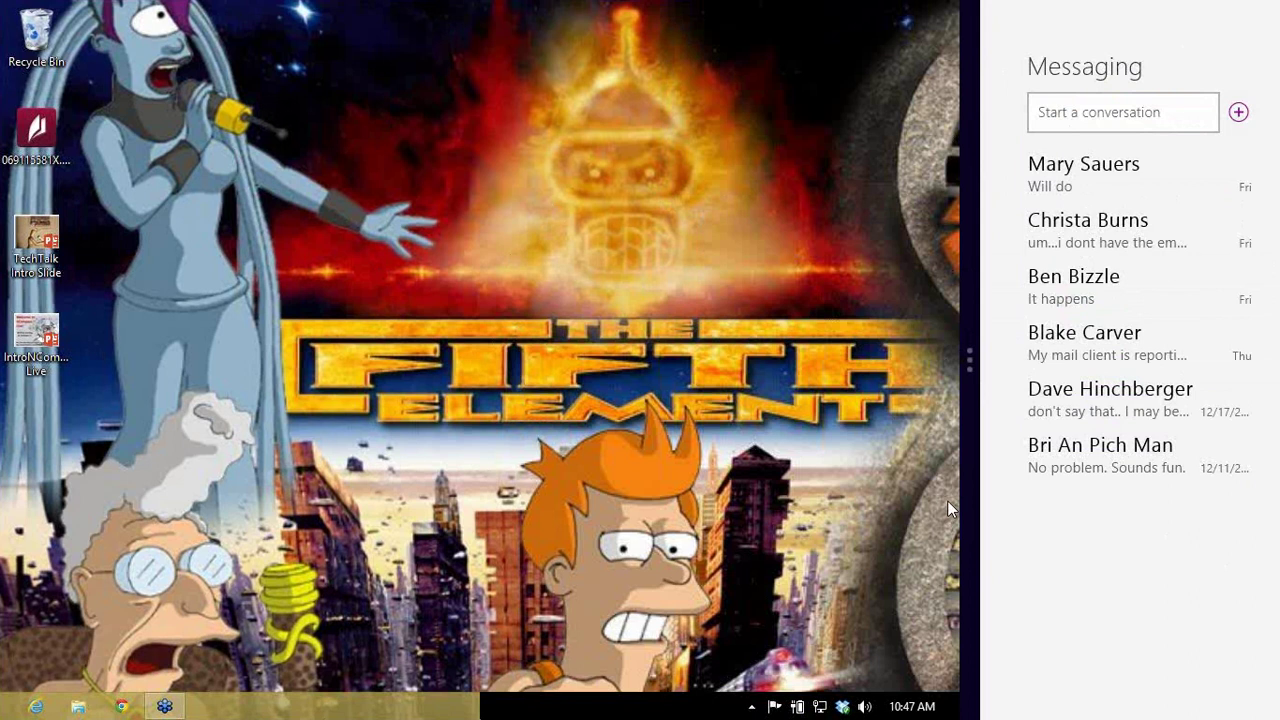
- Open NBC News from the Start screen and expand it to full screen, dismissing the snapped Messaging app
key(super)
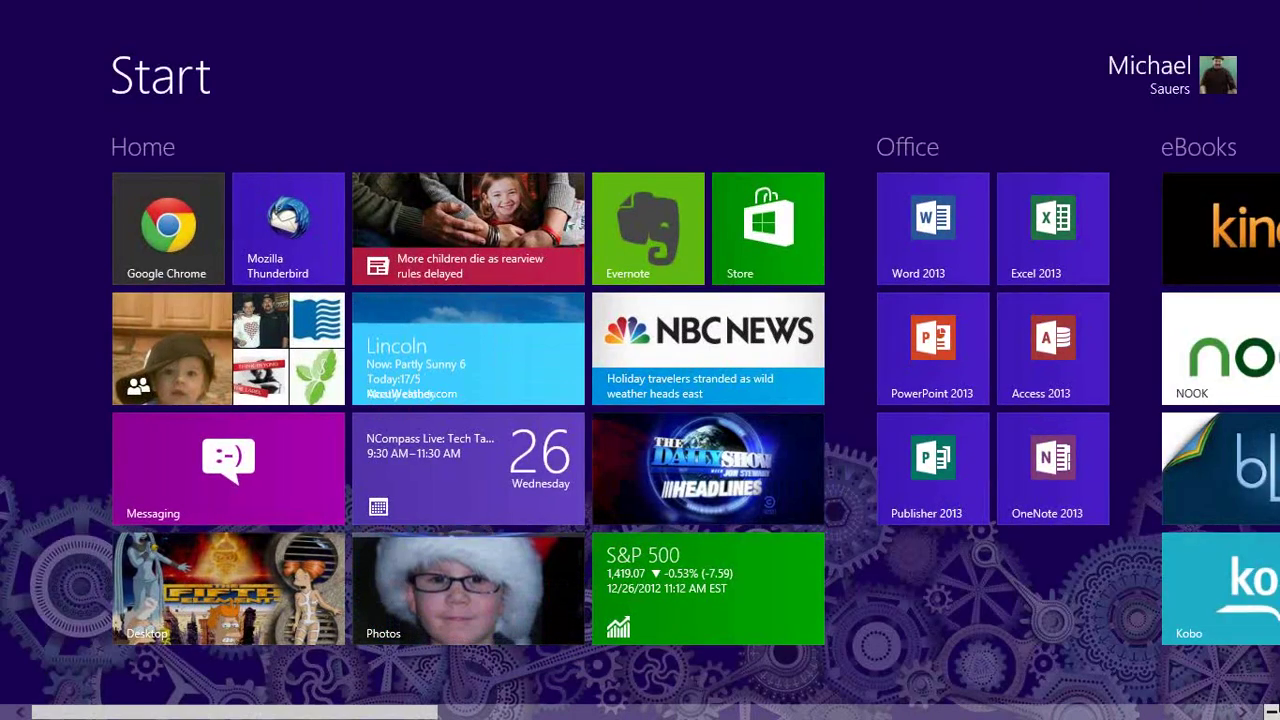
mouse_move(1265, 240)
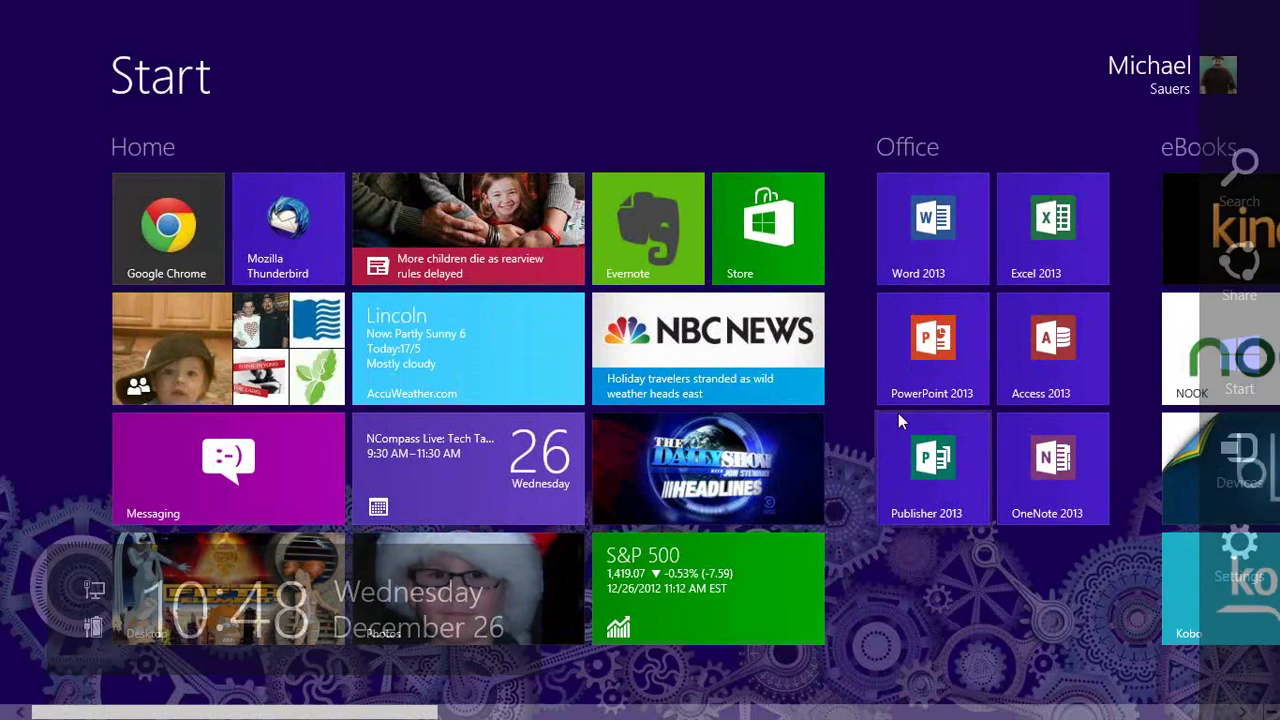
click(705, 352)
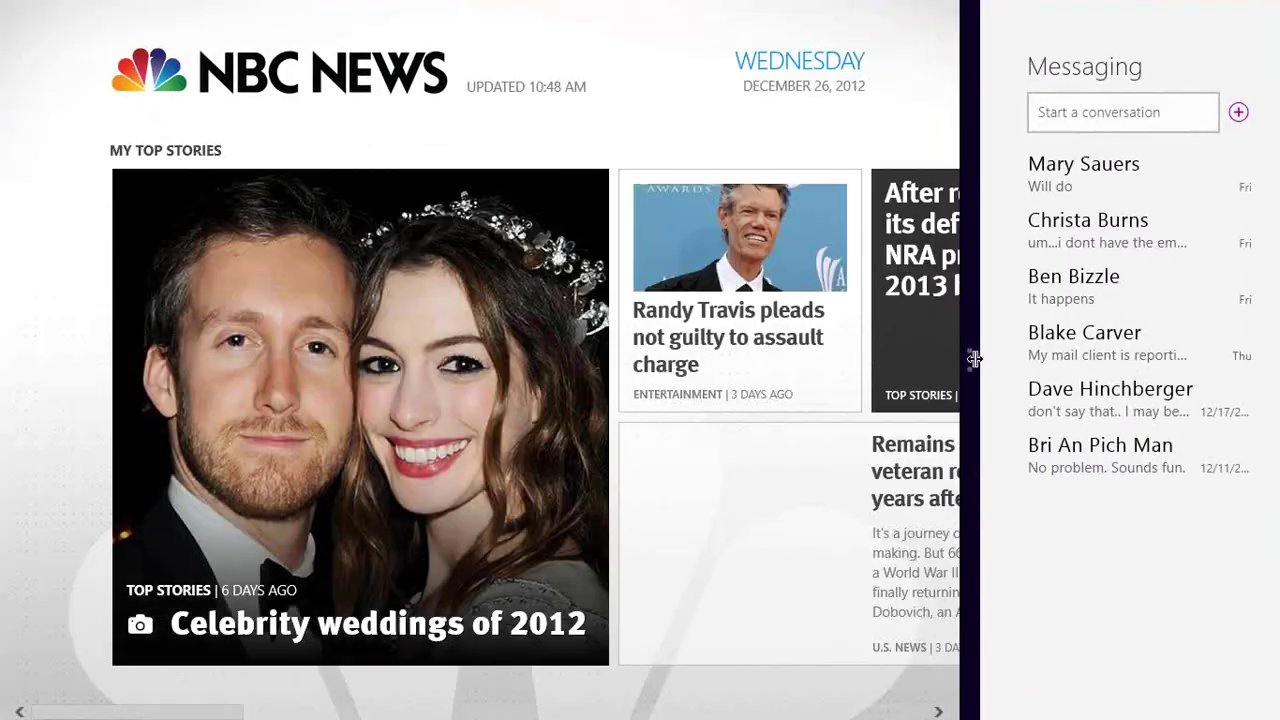
drag(983, 378, 1275, 352)
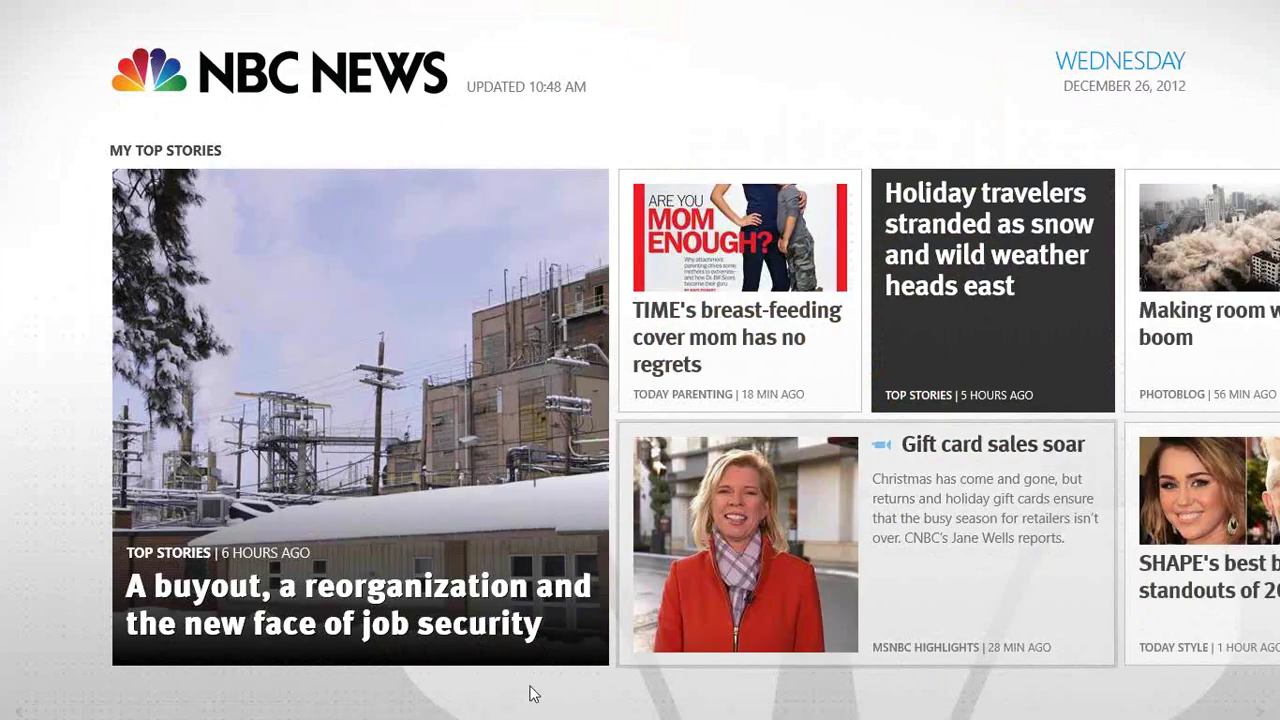
- Browse the NBC News top stories and open the article "First lady gives kids a special thrill for Christmas"
scroll(503, 506, down, 5)
scroll(503, 506, down, 3)
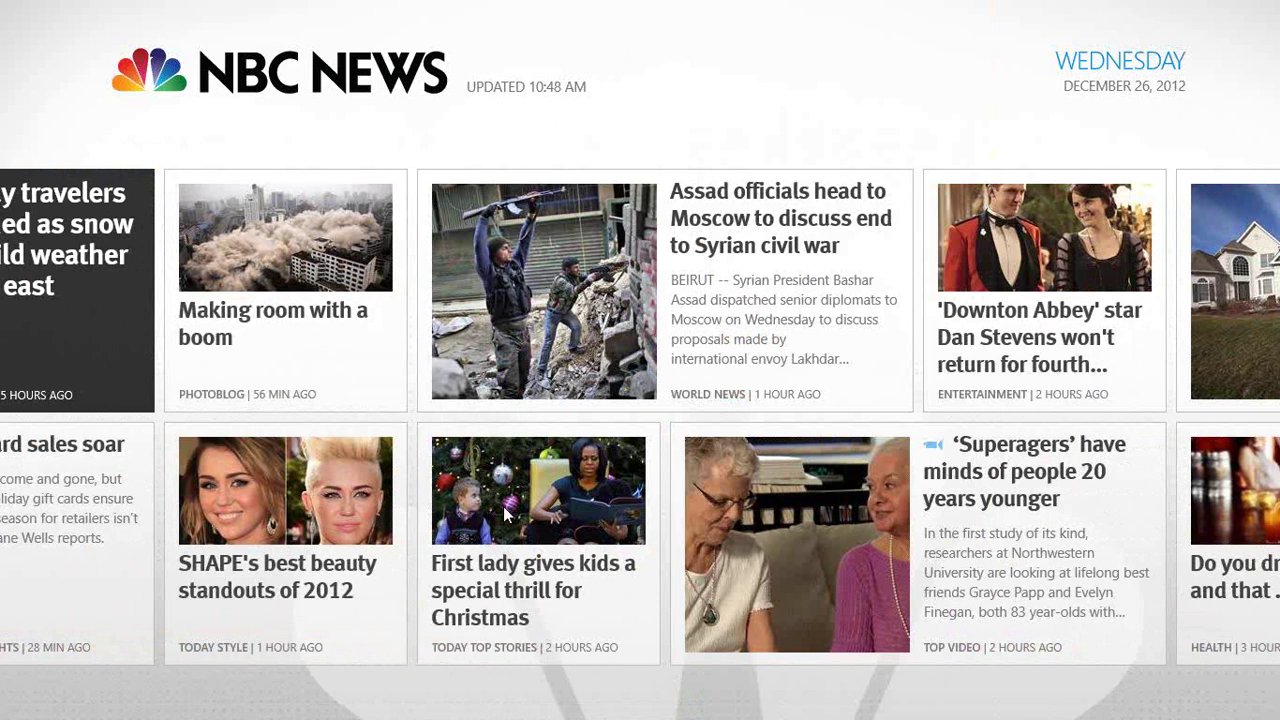
scroll(505, 513, down, 2)
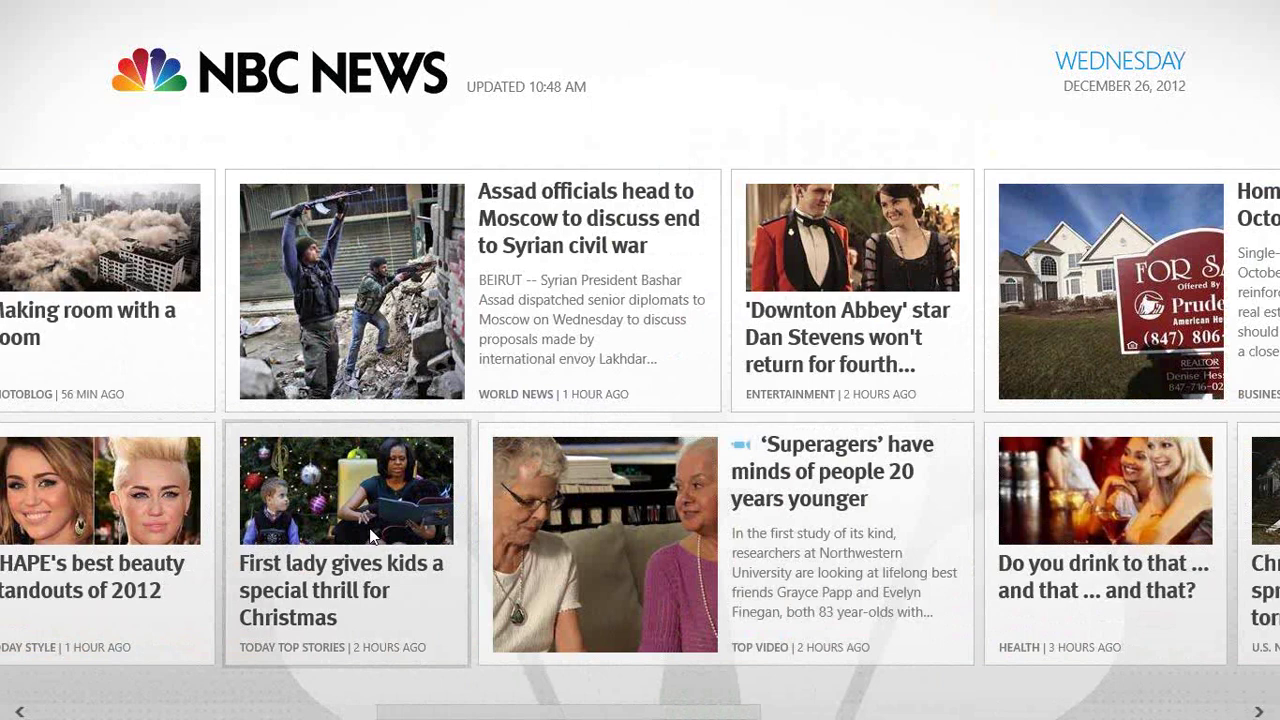
click(370, 537)
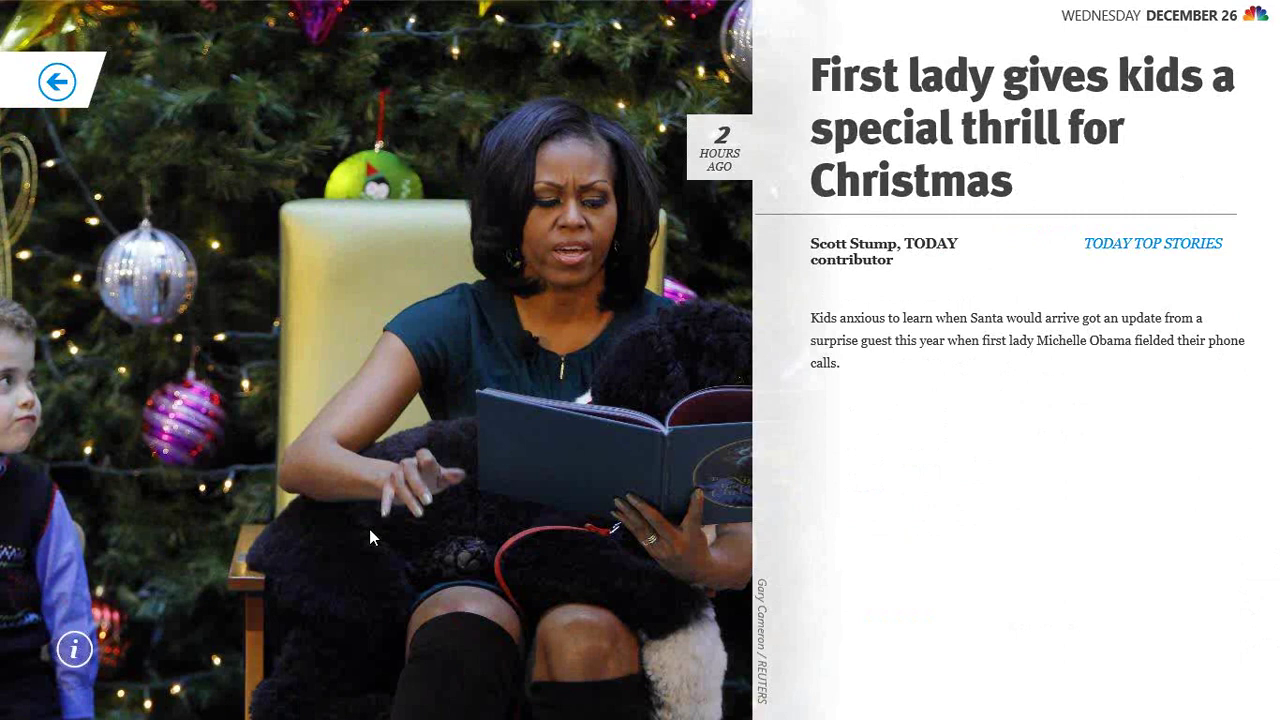
- Read through the first lady article to its end, up to the next article link
scroll(1009, 556, down, 4)
scroll(1009, 559, down, 8)
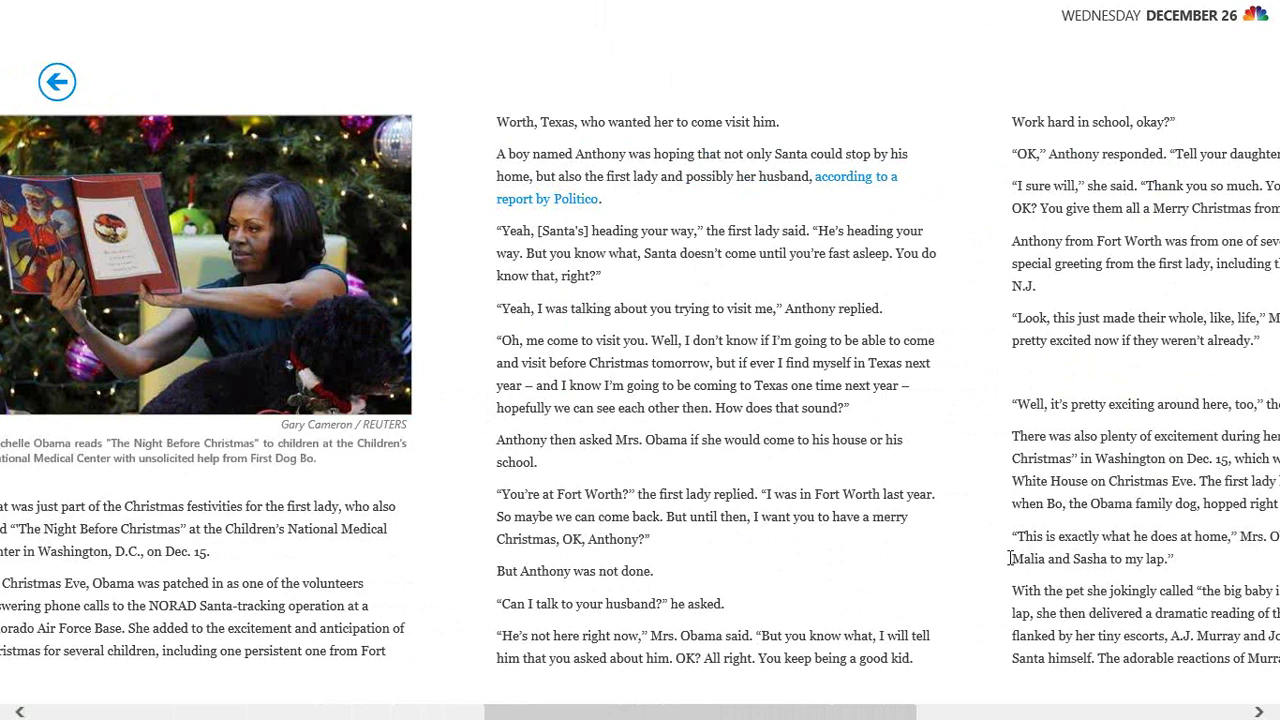
scroll(1009, 558, down, 3)
scroll(1009, 558, down, 2)
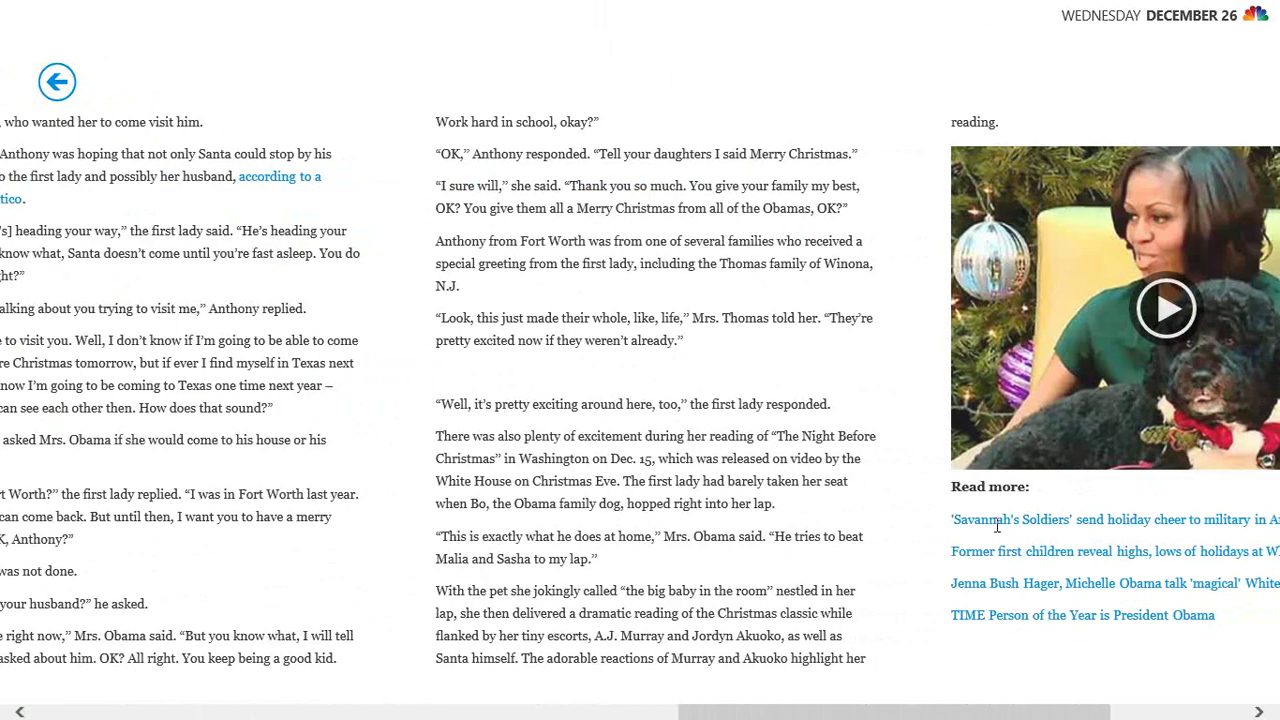
scroll(997, 526, down, 2)
scroll(997, 526, down, 2)
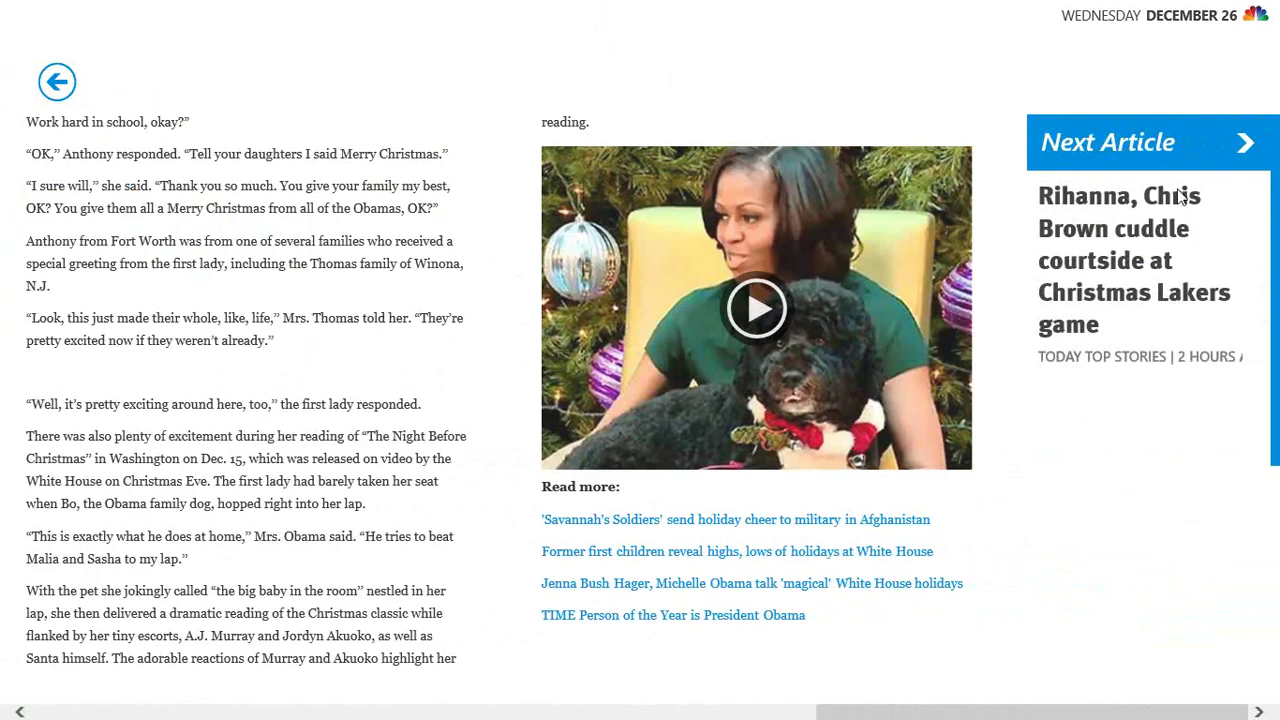
- Go back to the start of the first lady article and share it through People, with Facebook as the network
scroll(718, 500, up, 2)
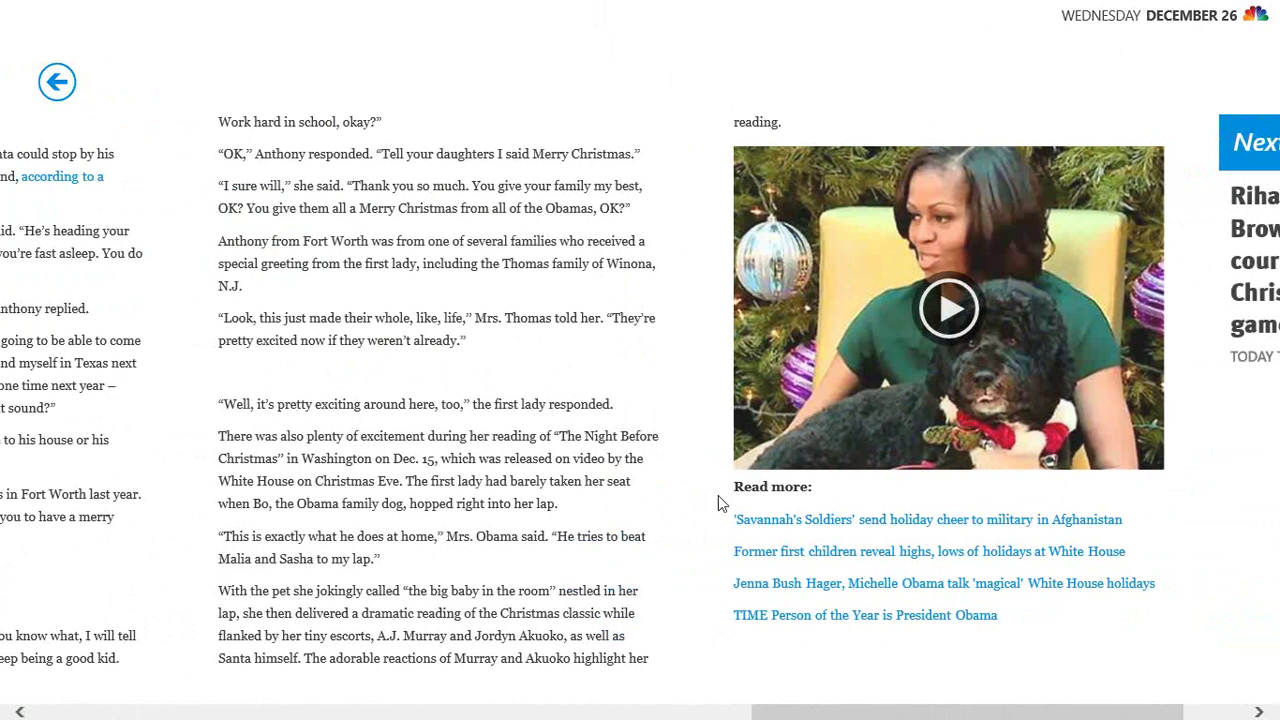
scroll(632, 392, up, 10)
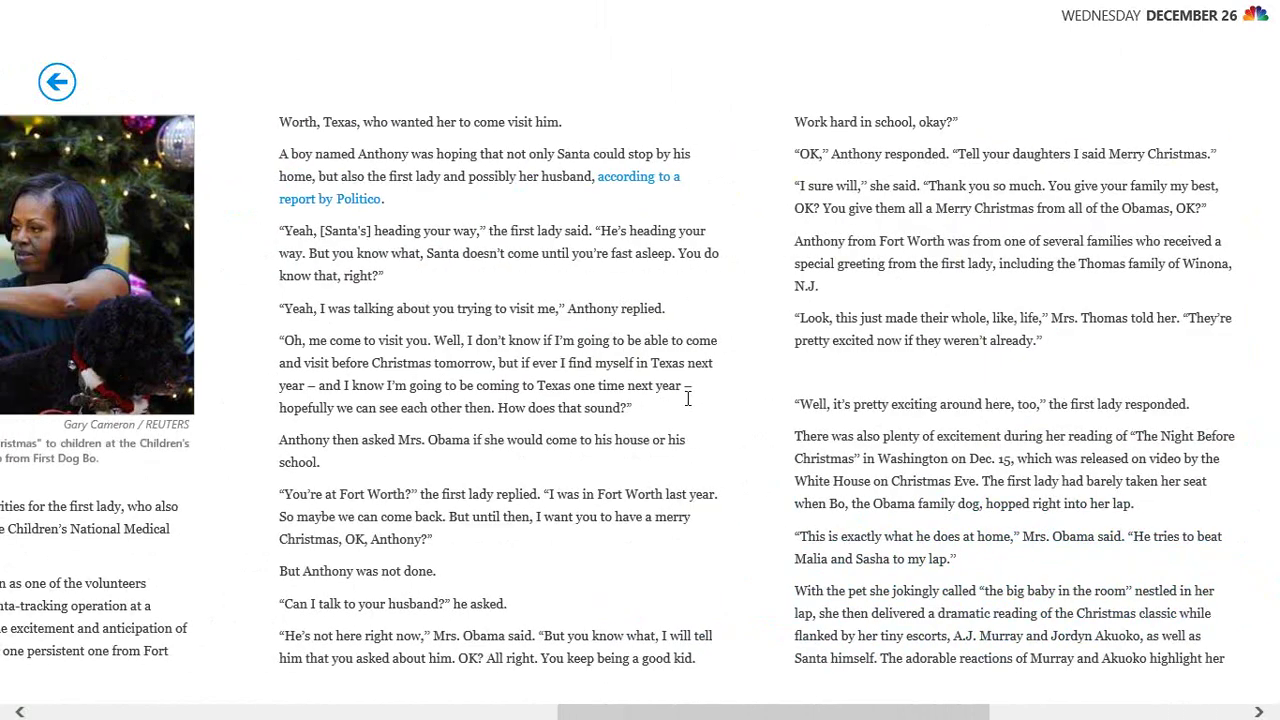
scroll(688, 398, up, 10)
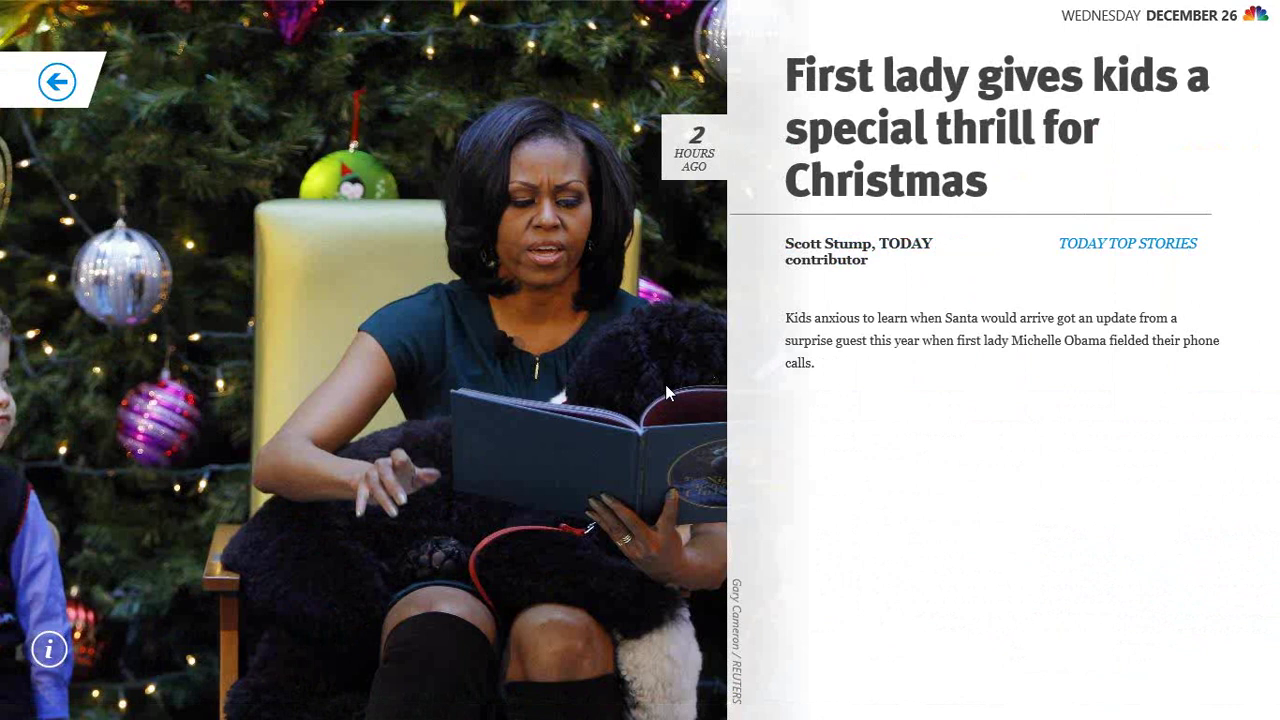
mouse_move(1279, 719)
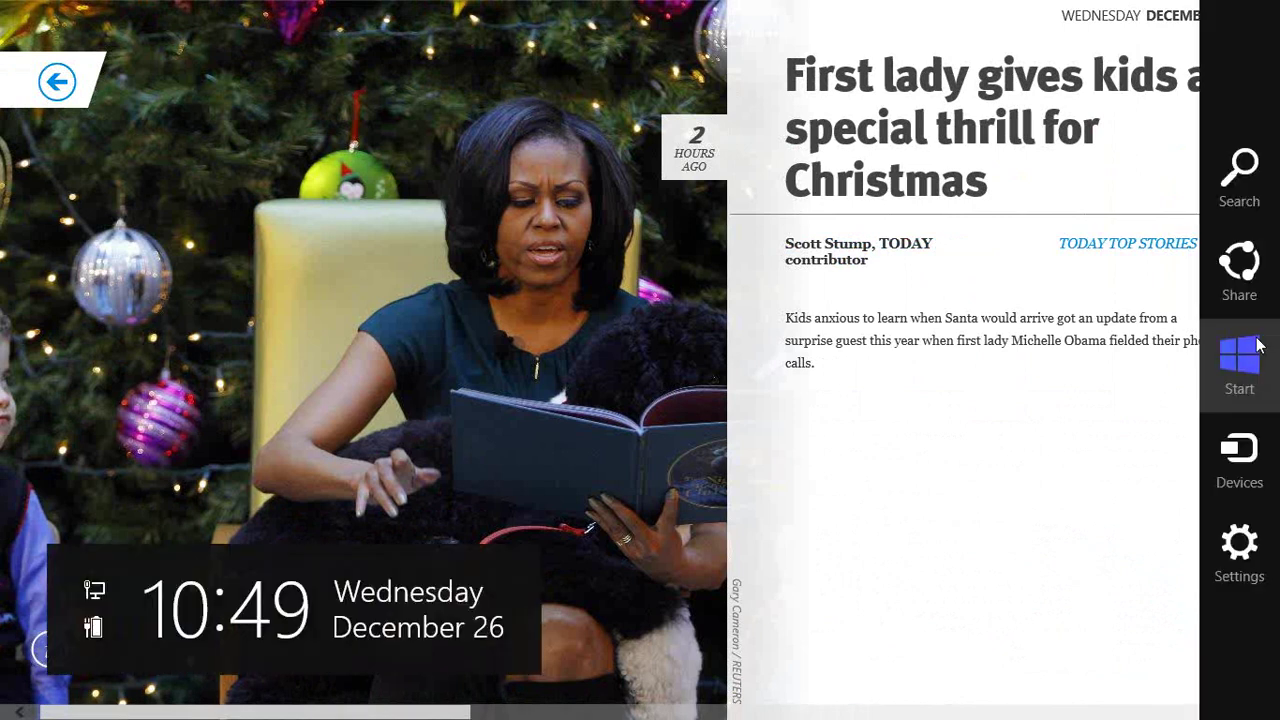
click(1262, 281)
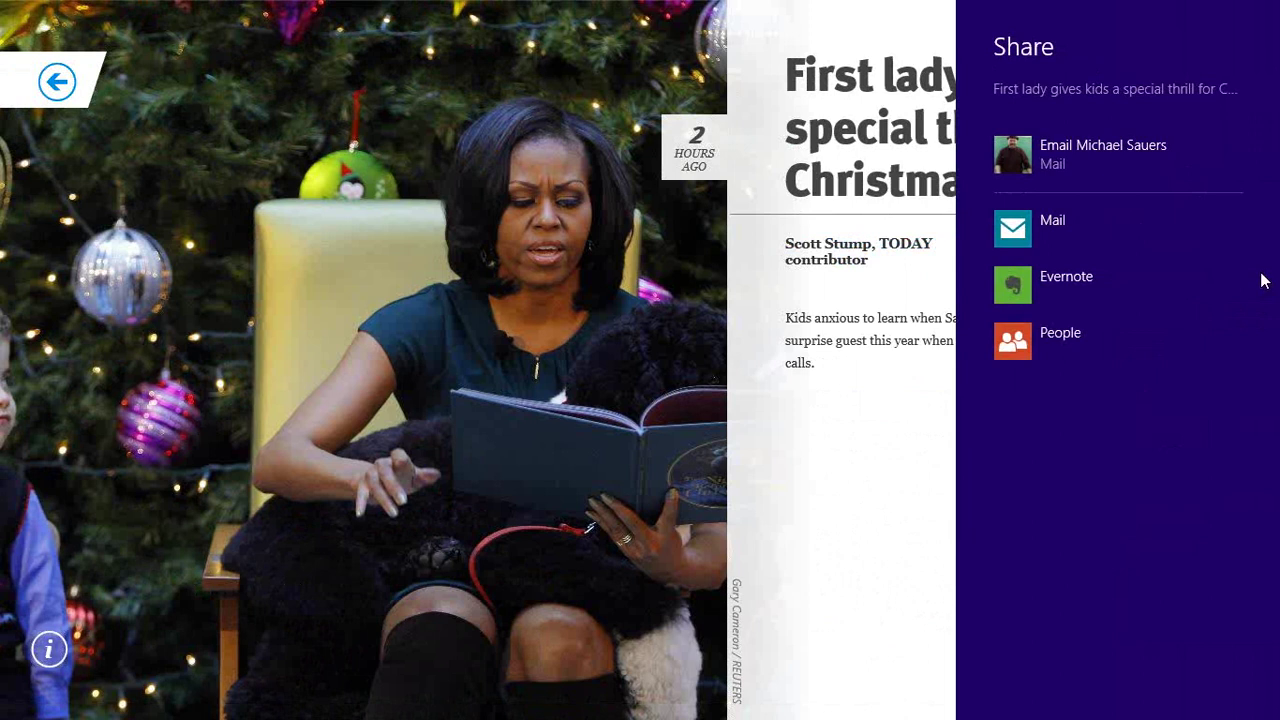
click(1022, 342)
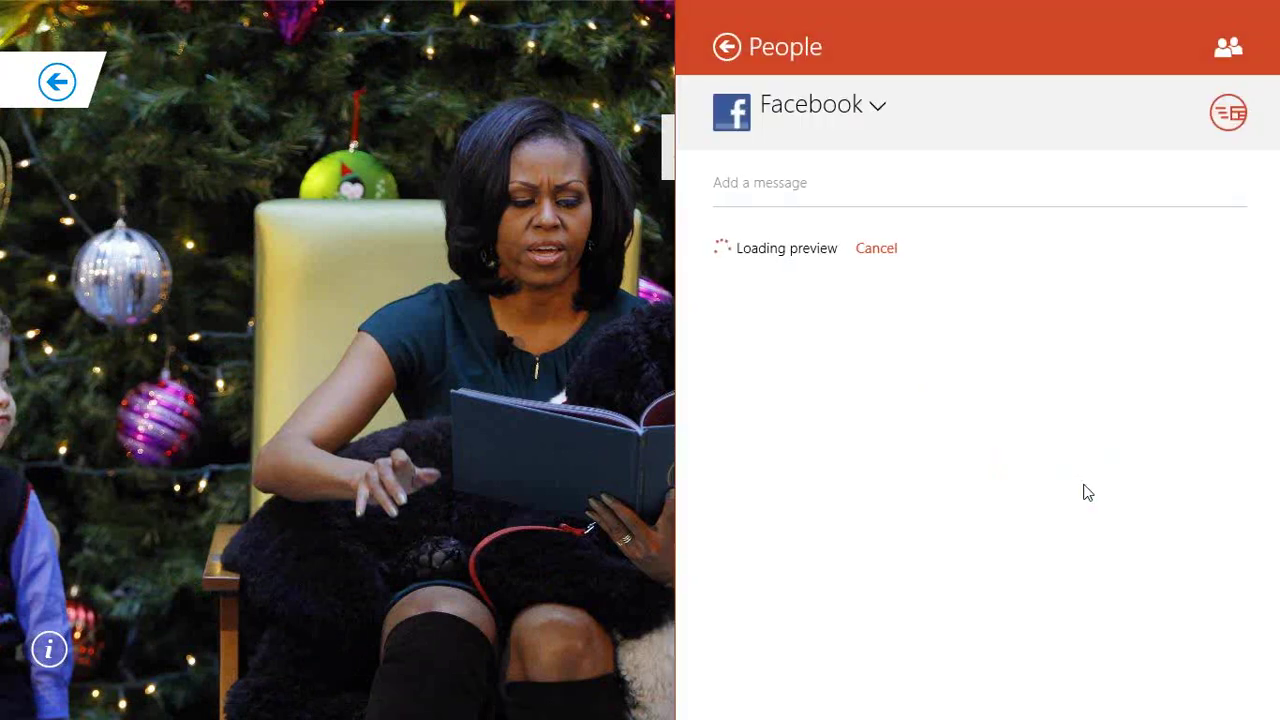
click(889, 119)
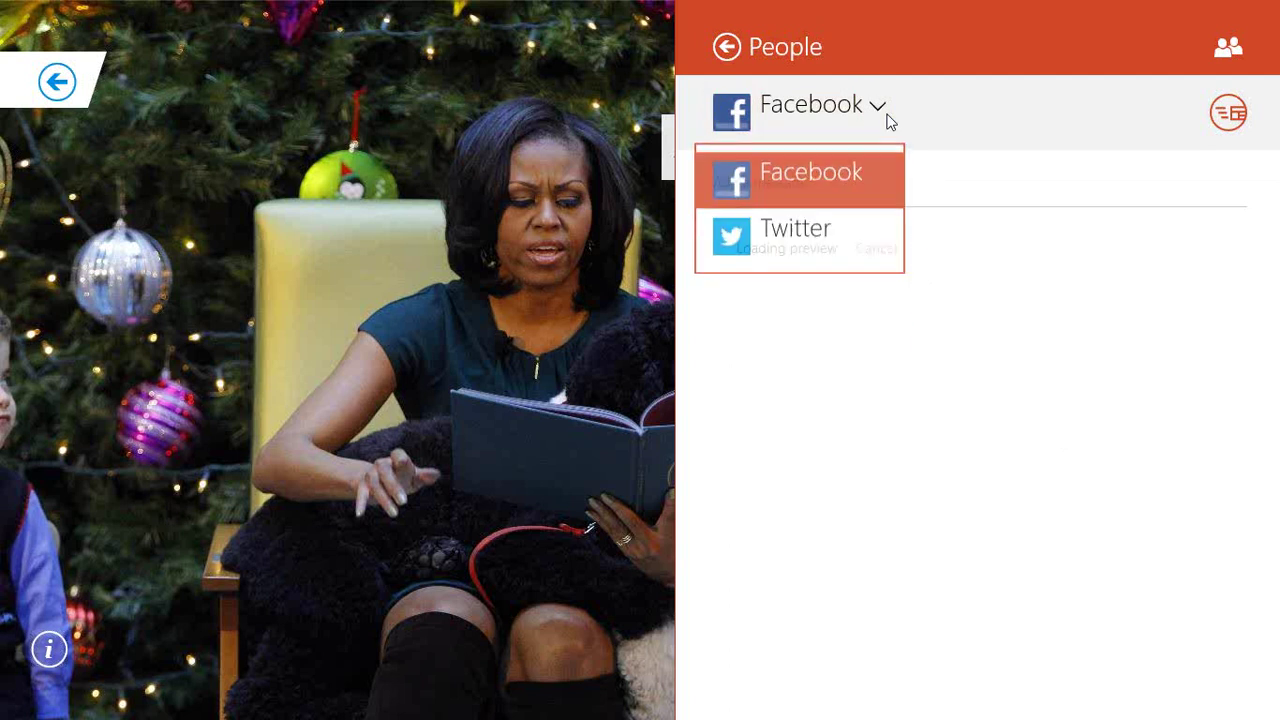
click(815, 183)
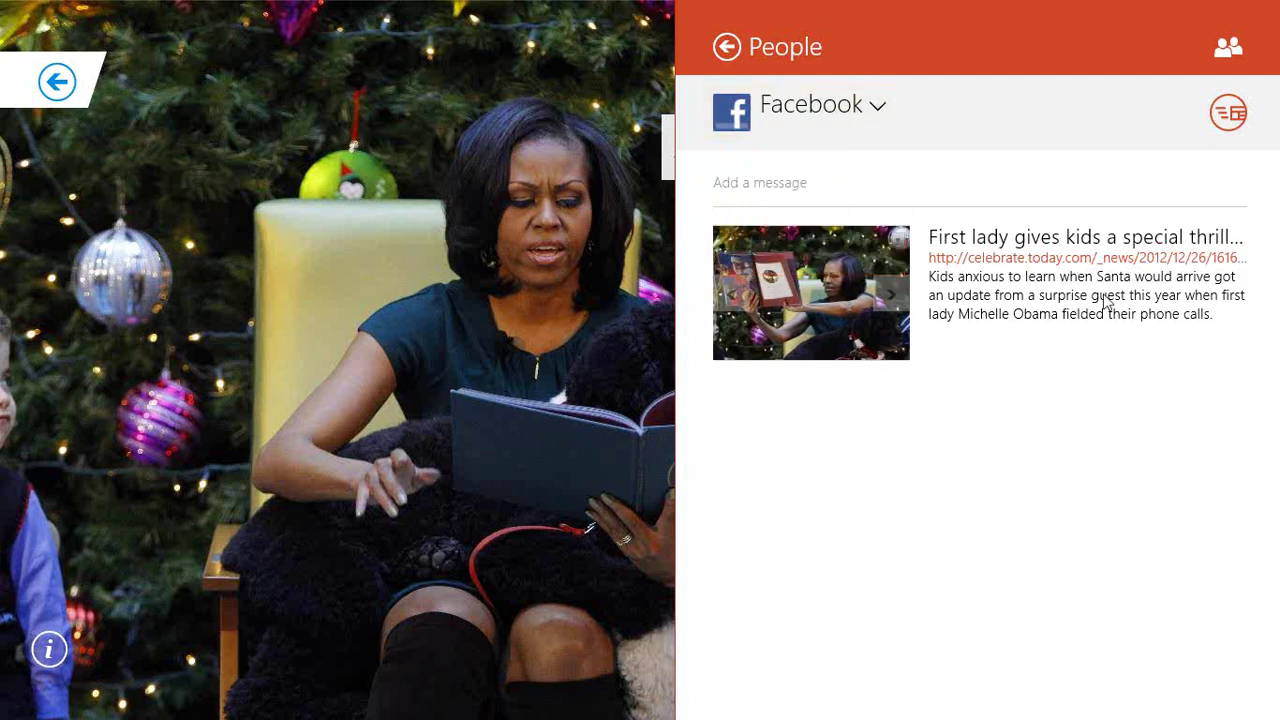
- Add the message "Sharing this from Windows 8 as a demo." to the Facebook share
click(778, 189)
text(Sharing this f)
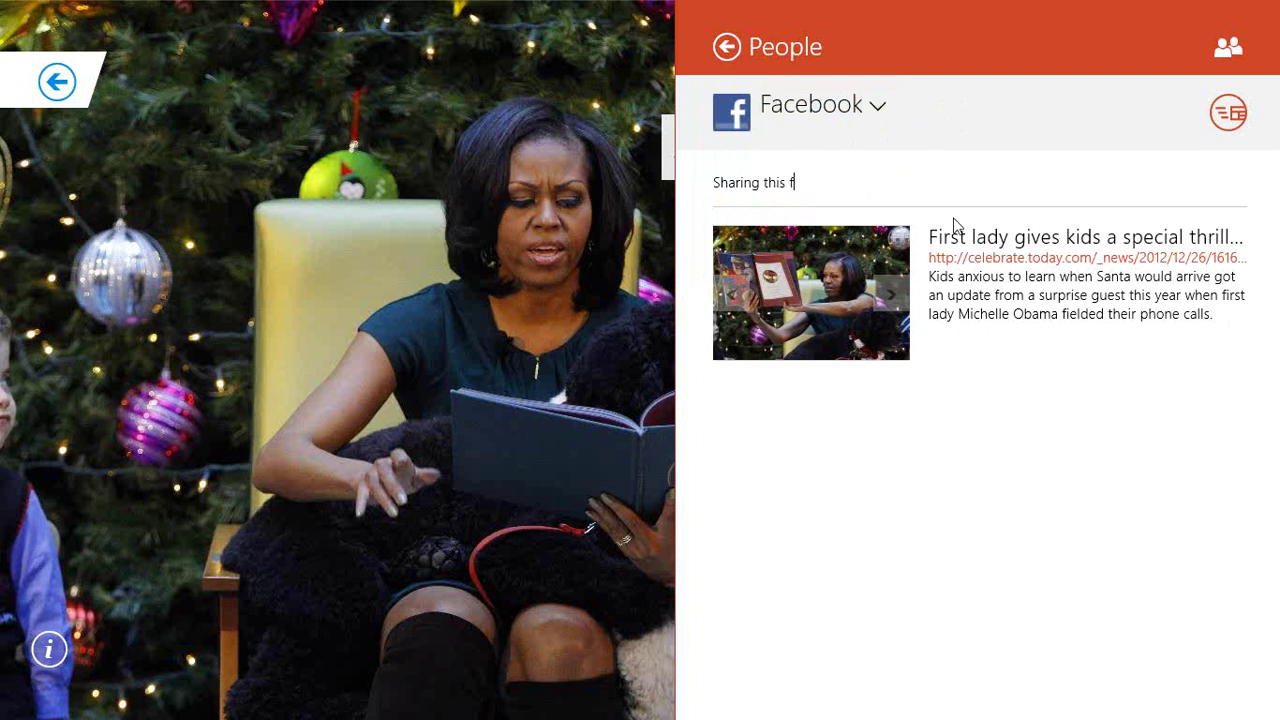
text(rom Windows 8 as a demo)
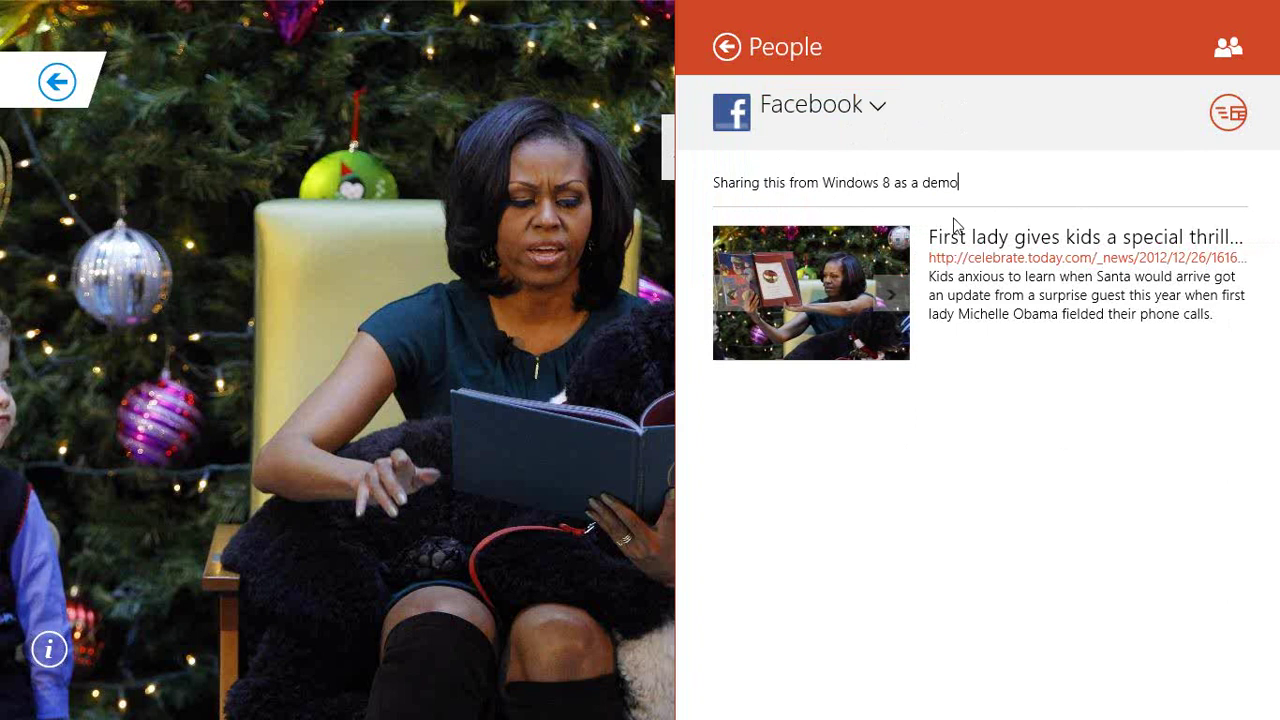
text(.)
- Set the share's preview image to the first lady reading with a boy beside her, and post it to Facebook
click(891, 296)
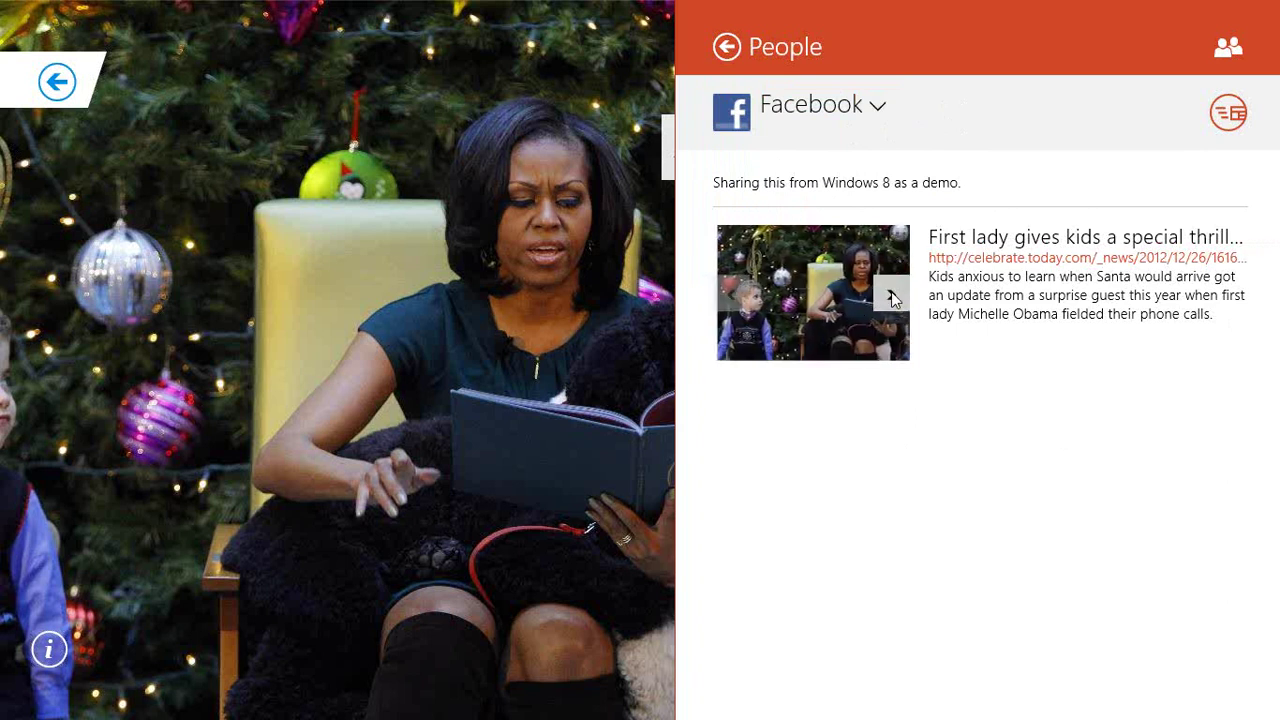
click(891, 298)
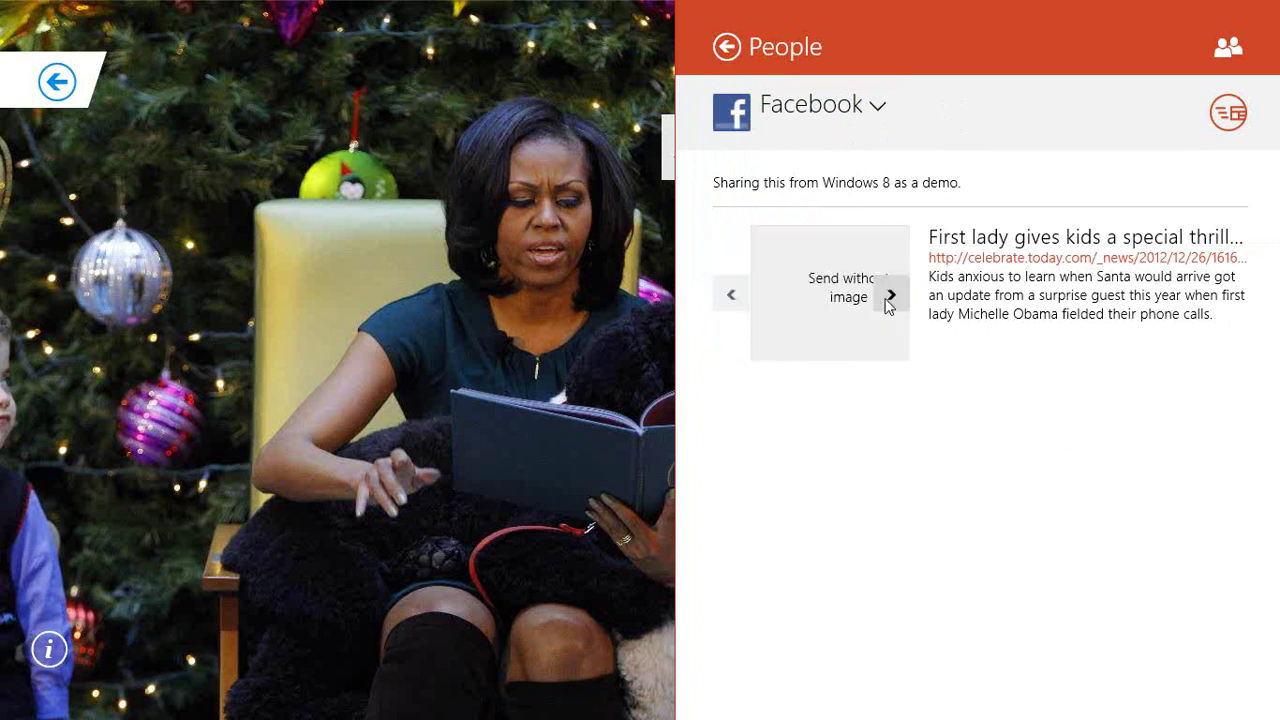
click(731, 298)
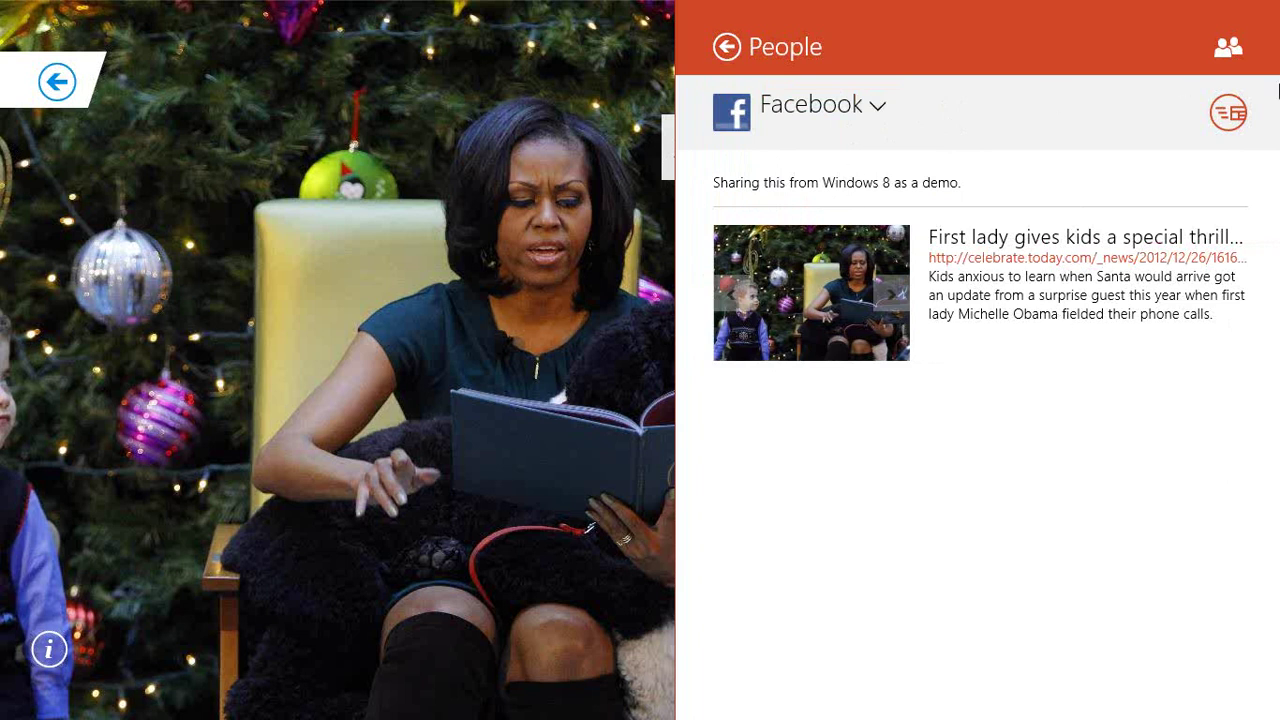
click(1226, 117)
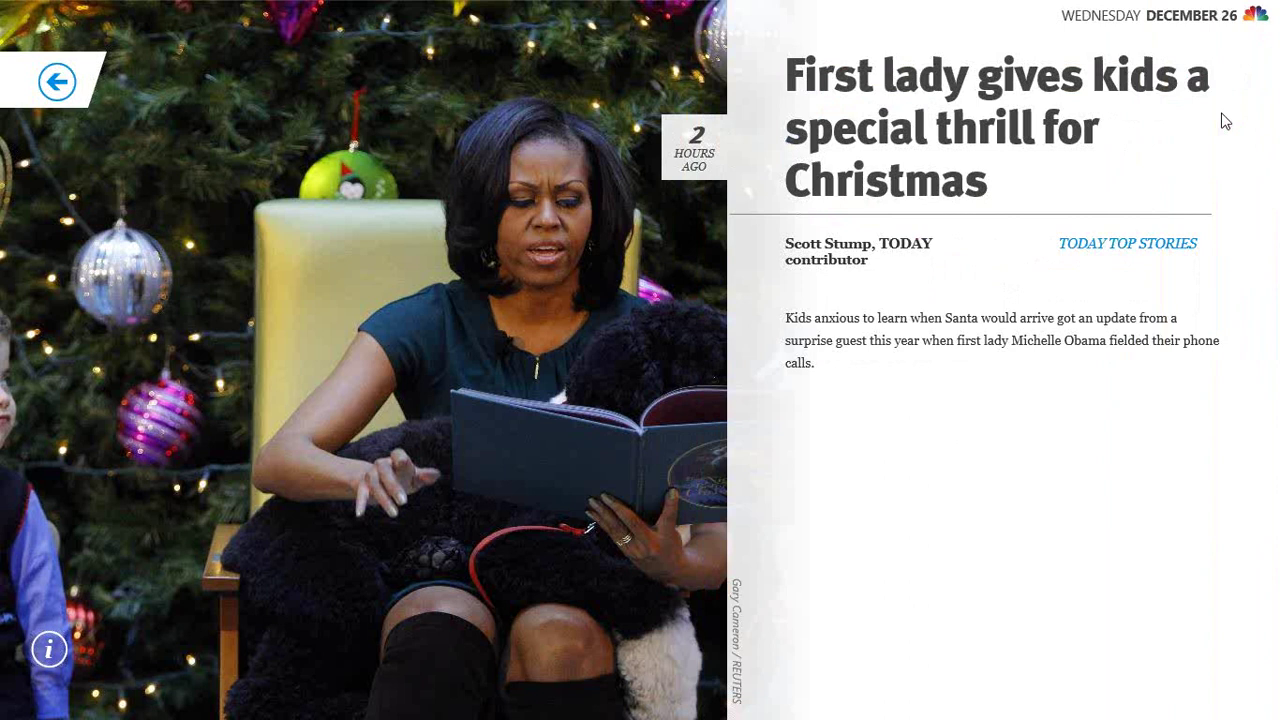
- Show the desktop from the Start screen, and return to the Start screen
key(super)
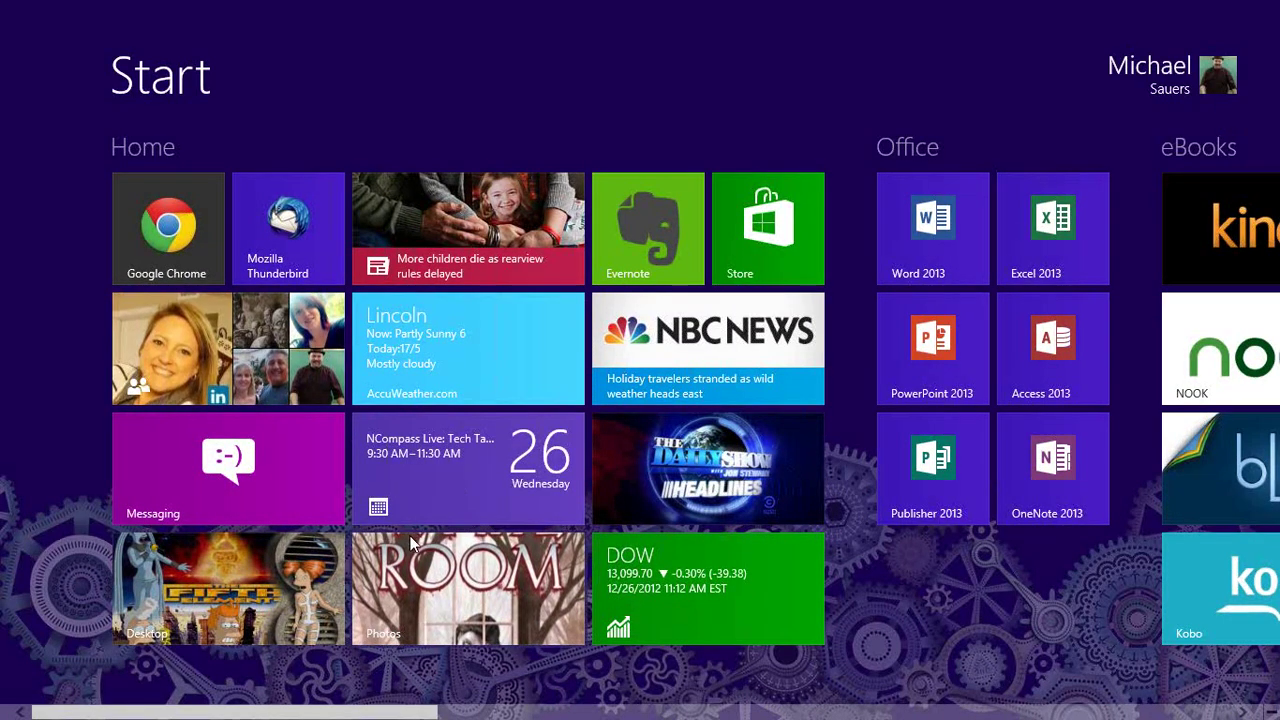
key(super+d)
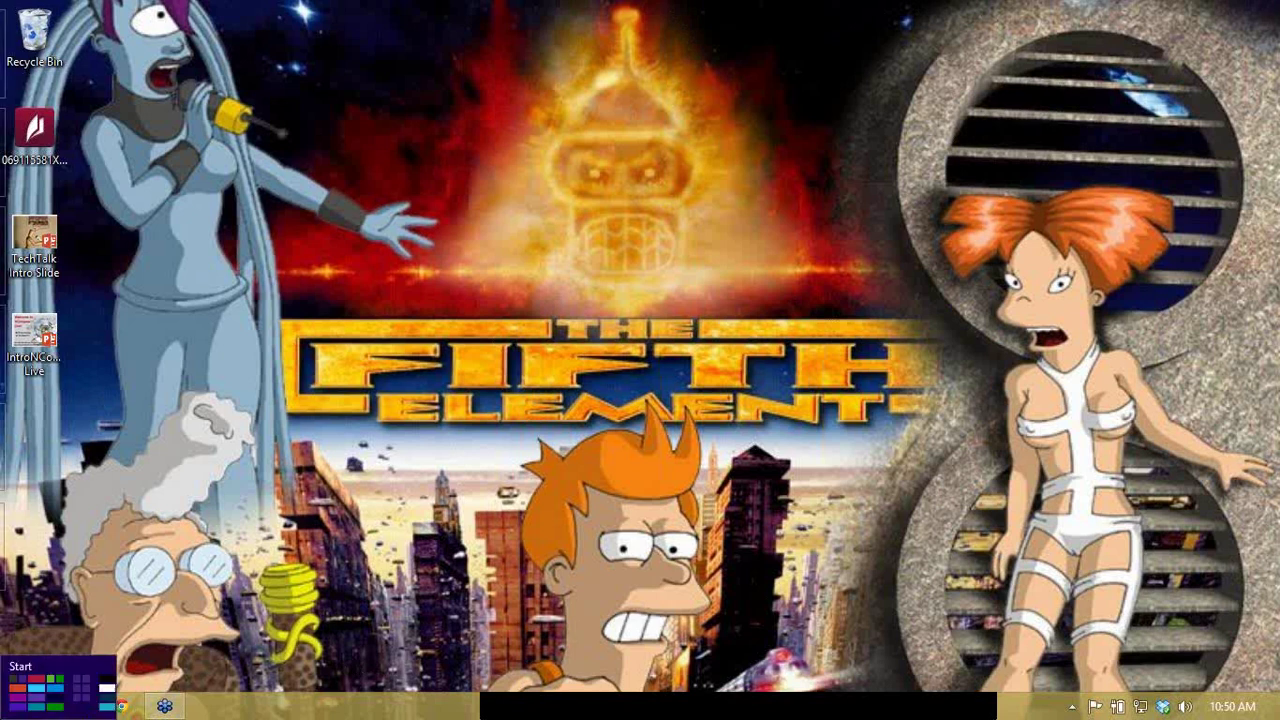
click(8, 712)
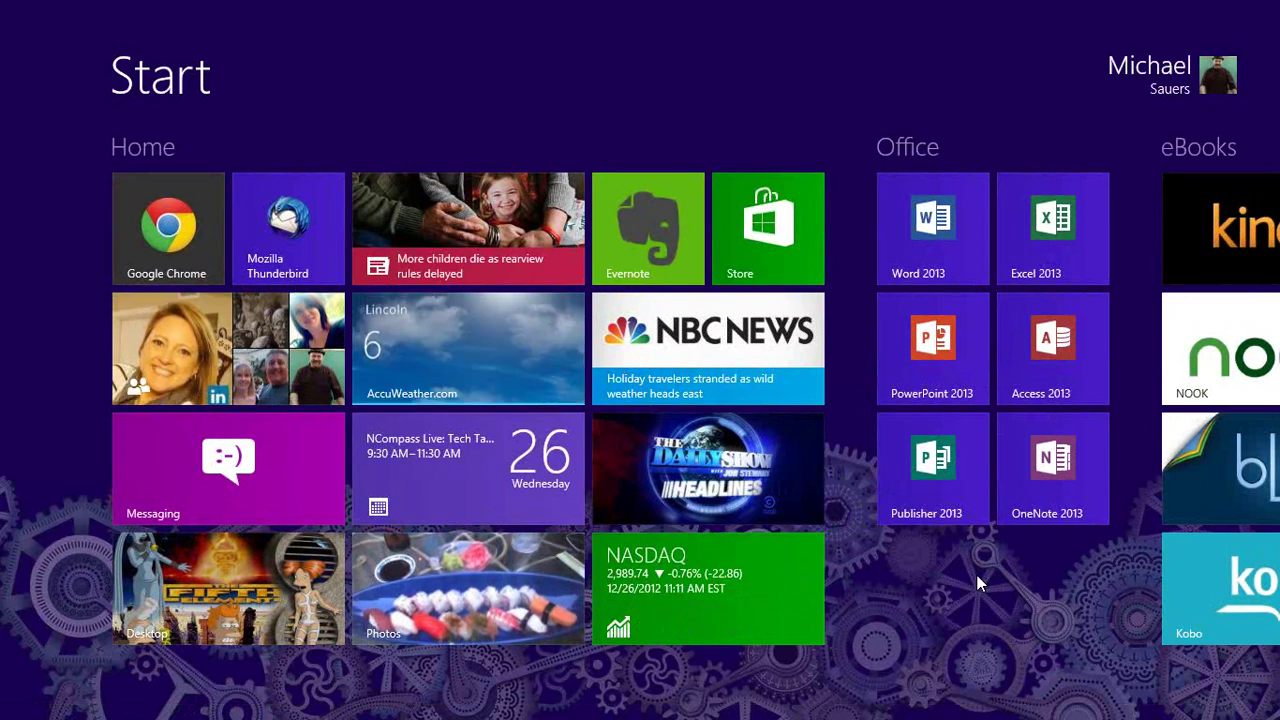
- Launch Word 2013 from the Start screen and browse its document templates
click(962, 236)
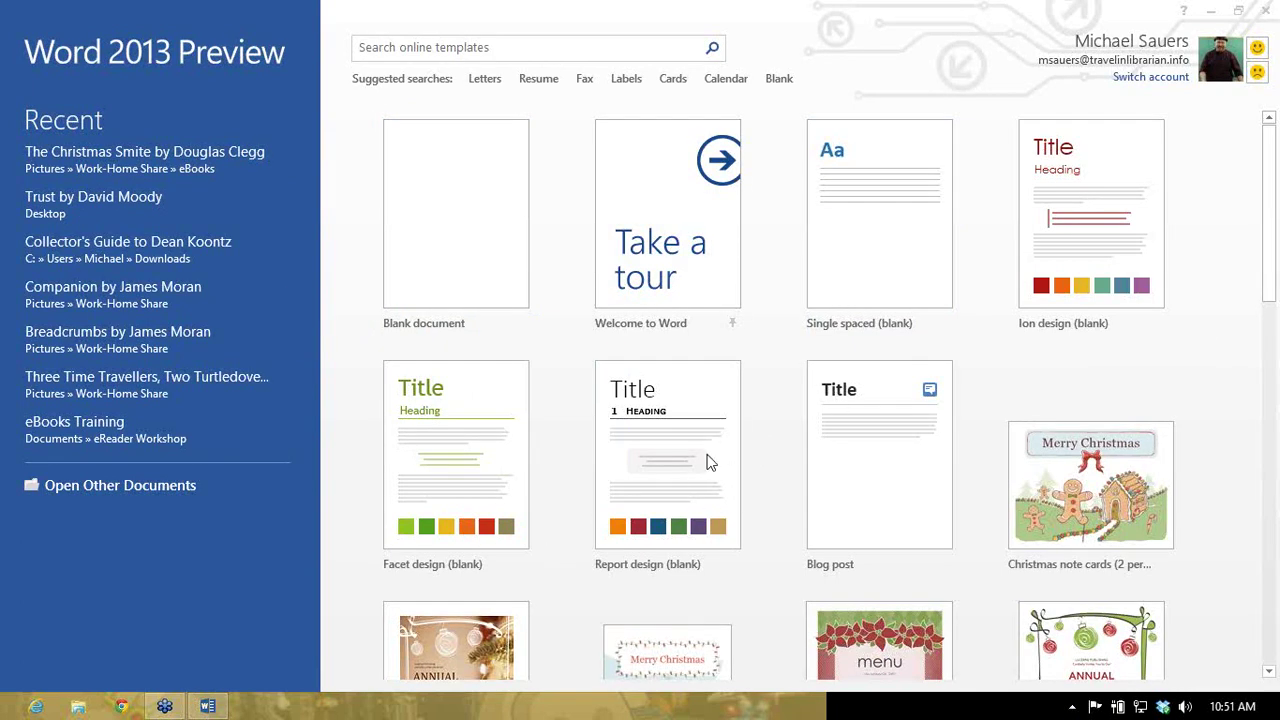
scroll(779, 543, down, 2)
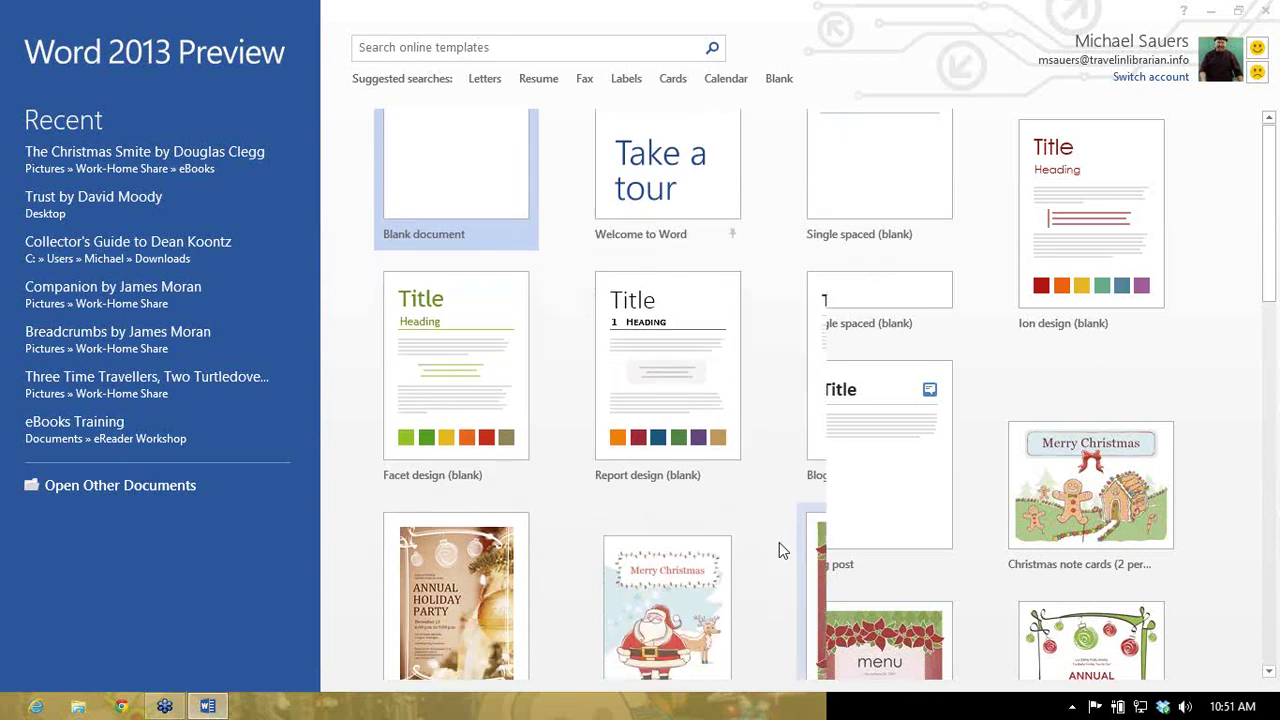
scroll(779, 542, down, 2)
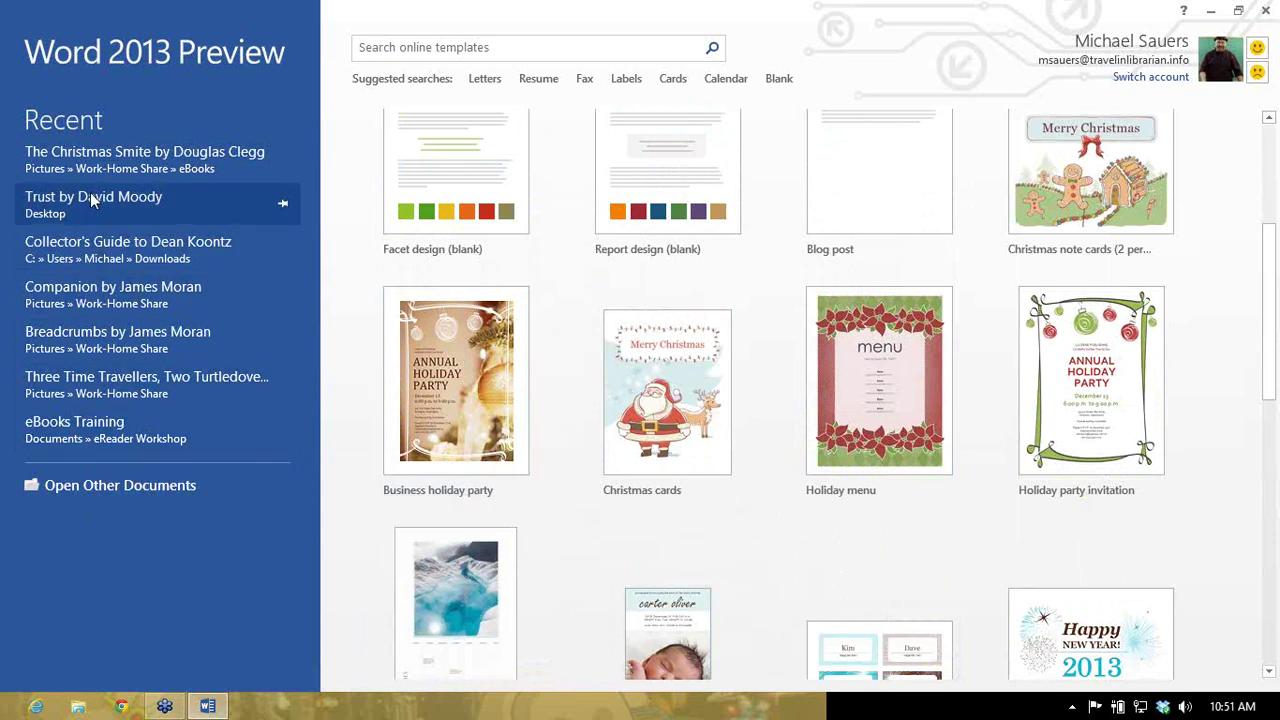
- Open the recent document eBooks Training, and show its window restored down on the desktop and maximized again
click(75, 425)
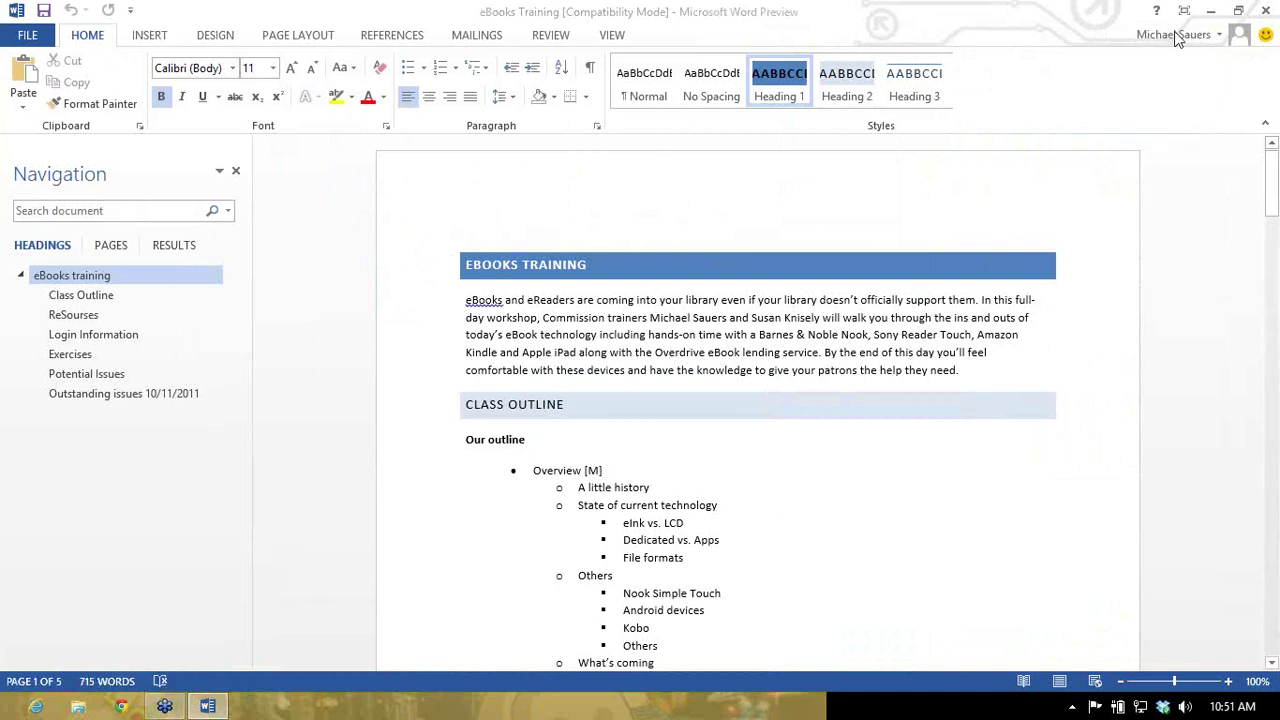
click(1238, 10)
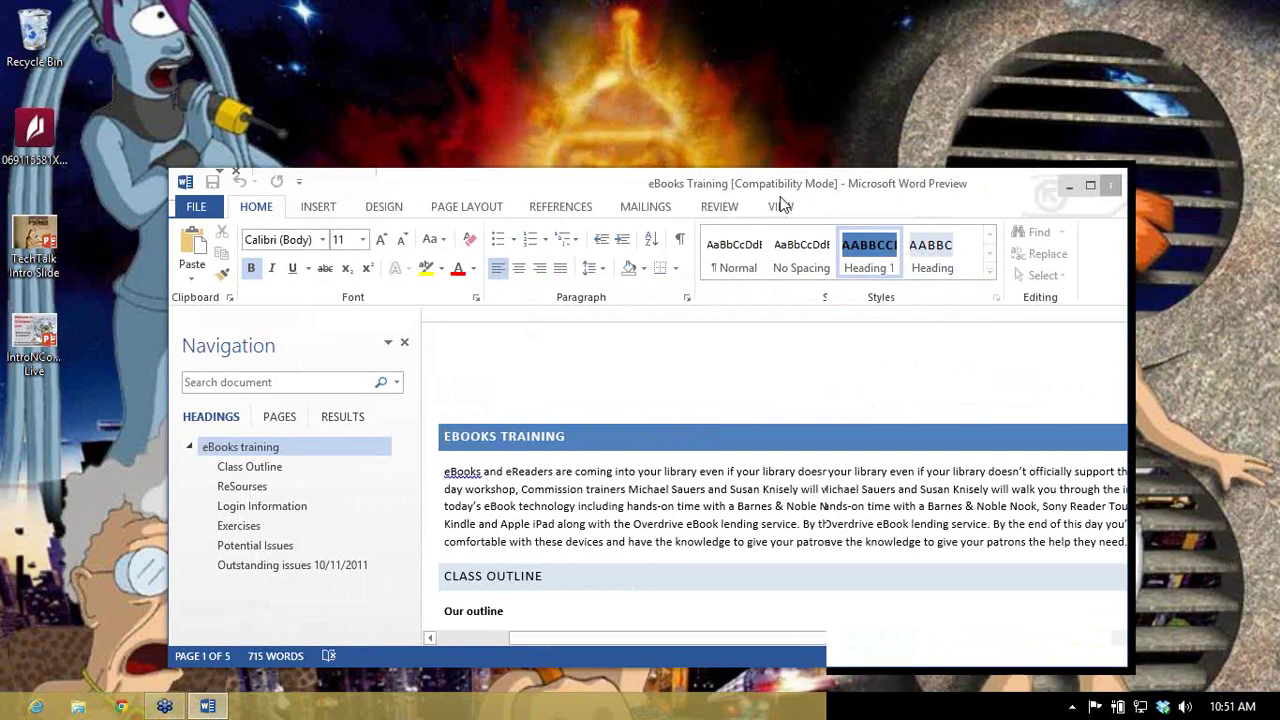
double_click(718, 183)
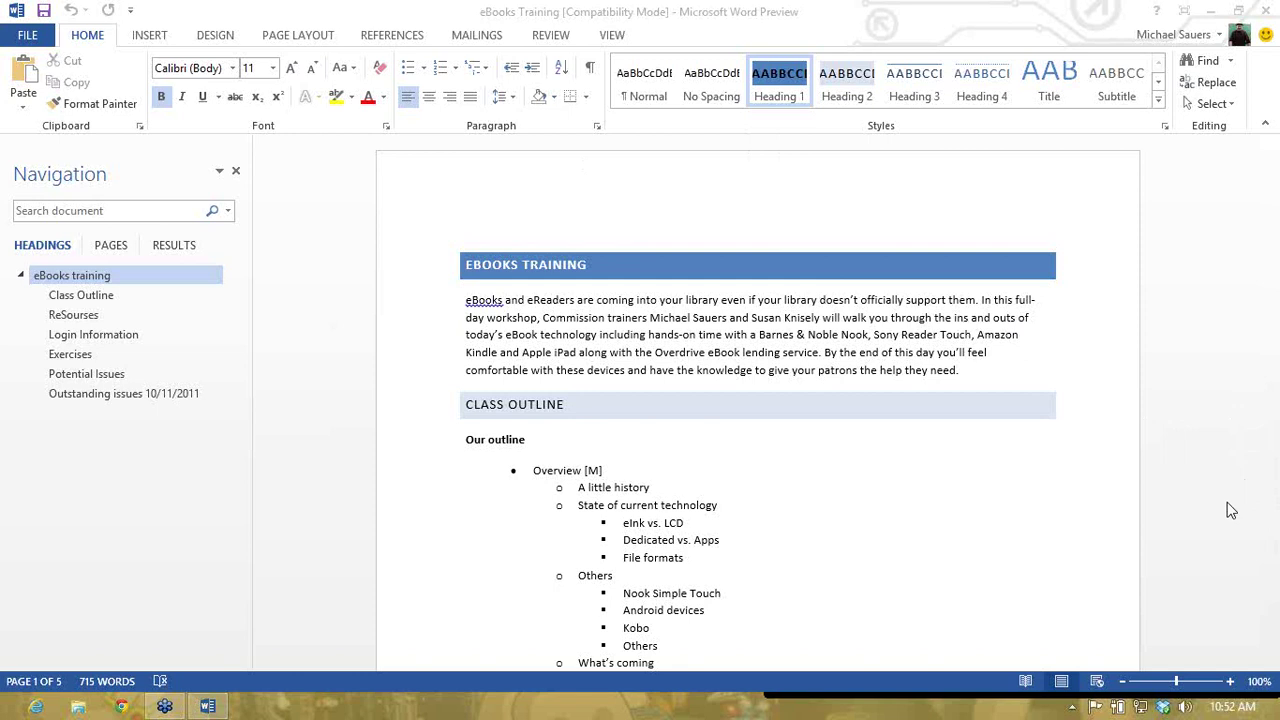
- Search the installed apps for "internet" from the Start screen and open Internet Explorer
key(super)
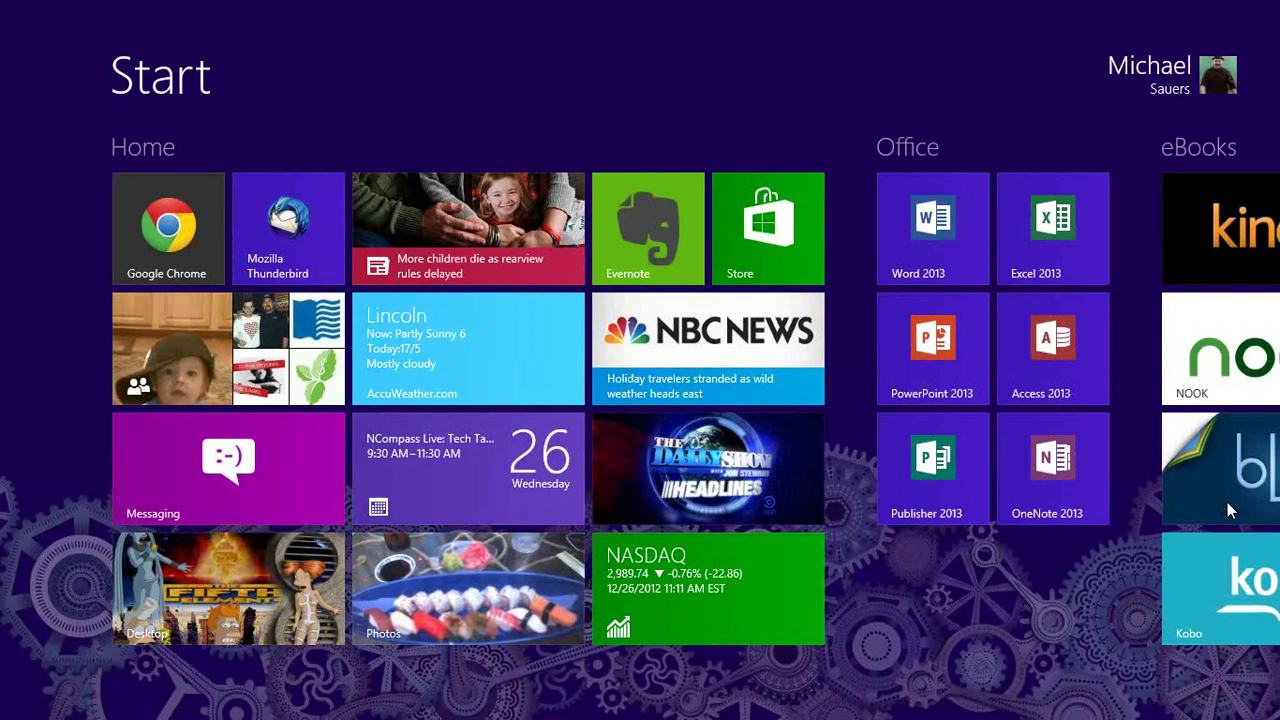
text(internet)
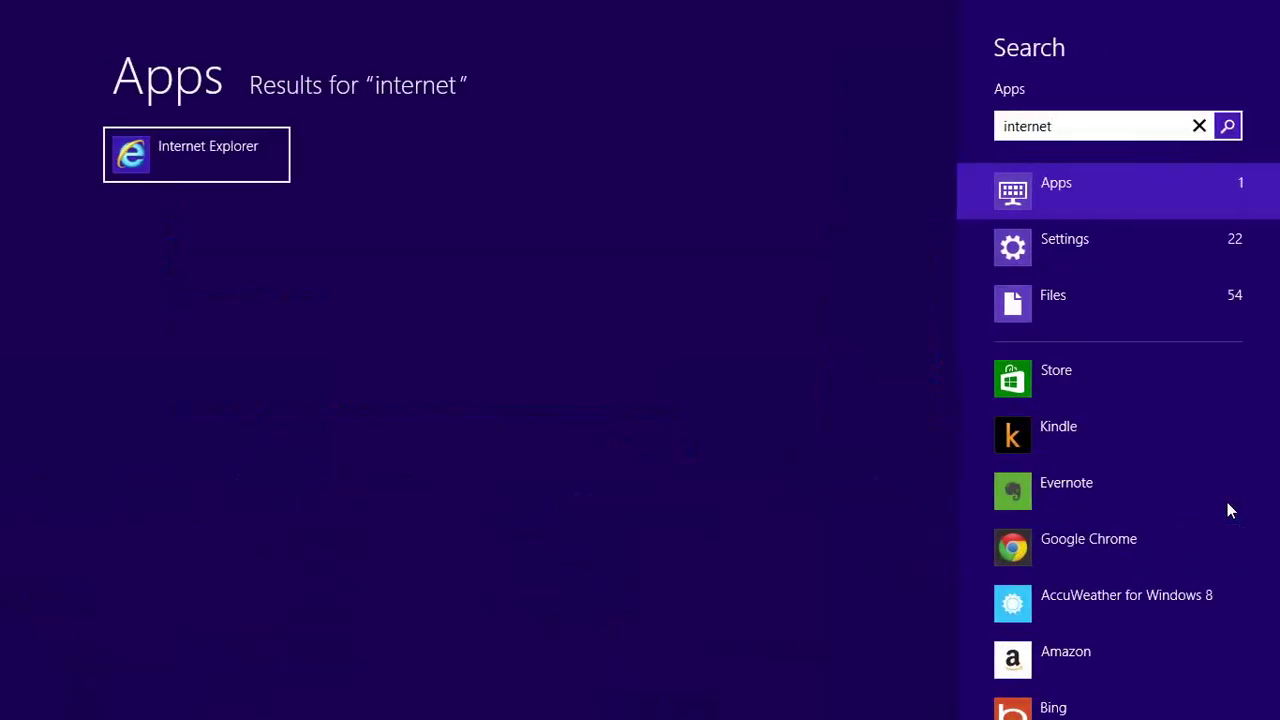
click(175, 165)
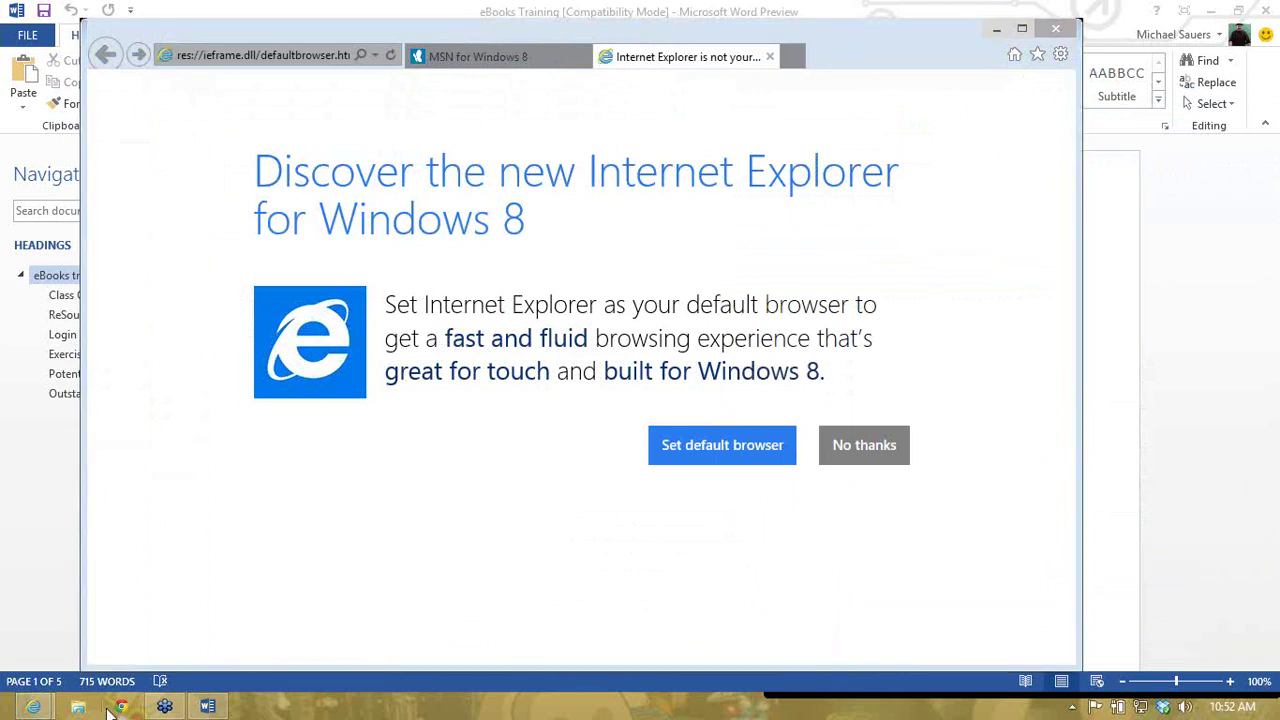
- Open Google Chrome from the Start screen and relaunch it on the desktop
click(2, 716)
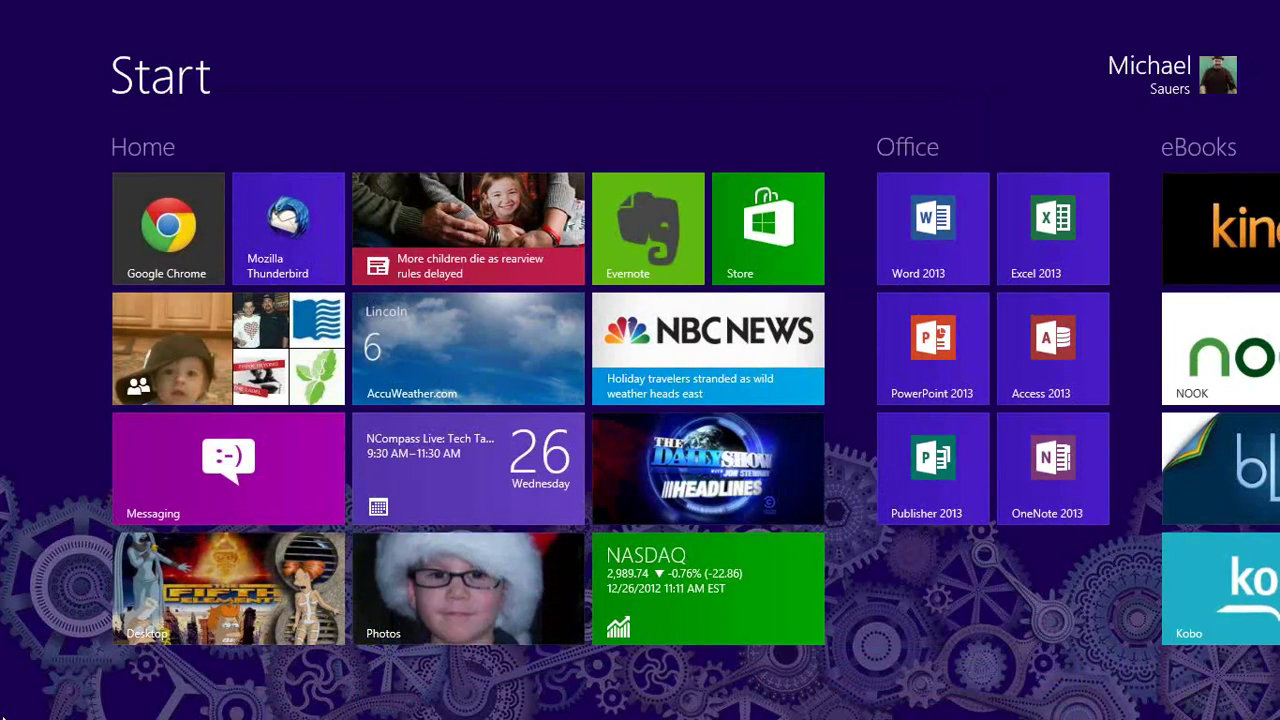
drag(189, 262, 191, 264)
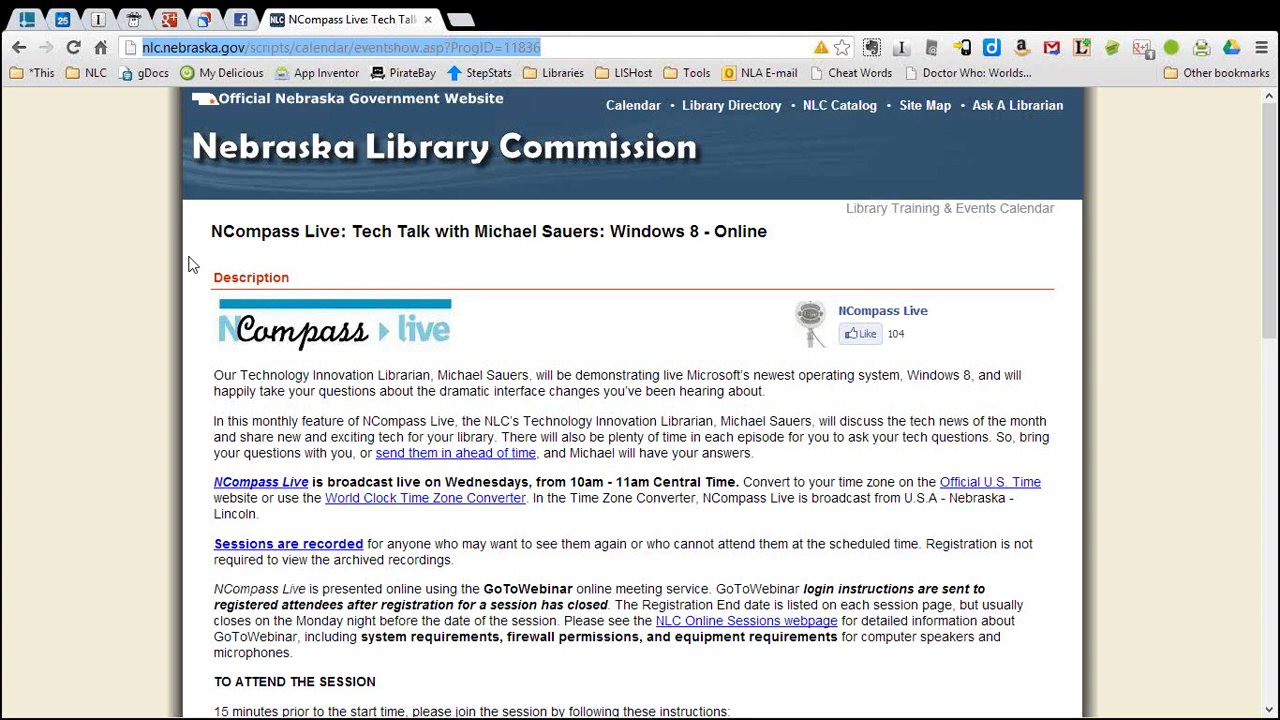
click(1261, 48)
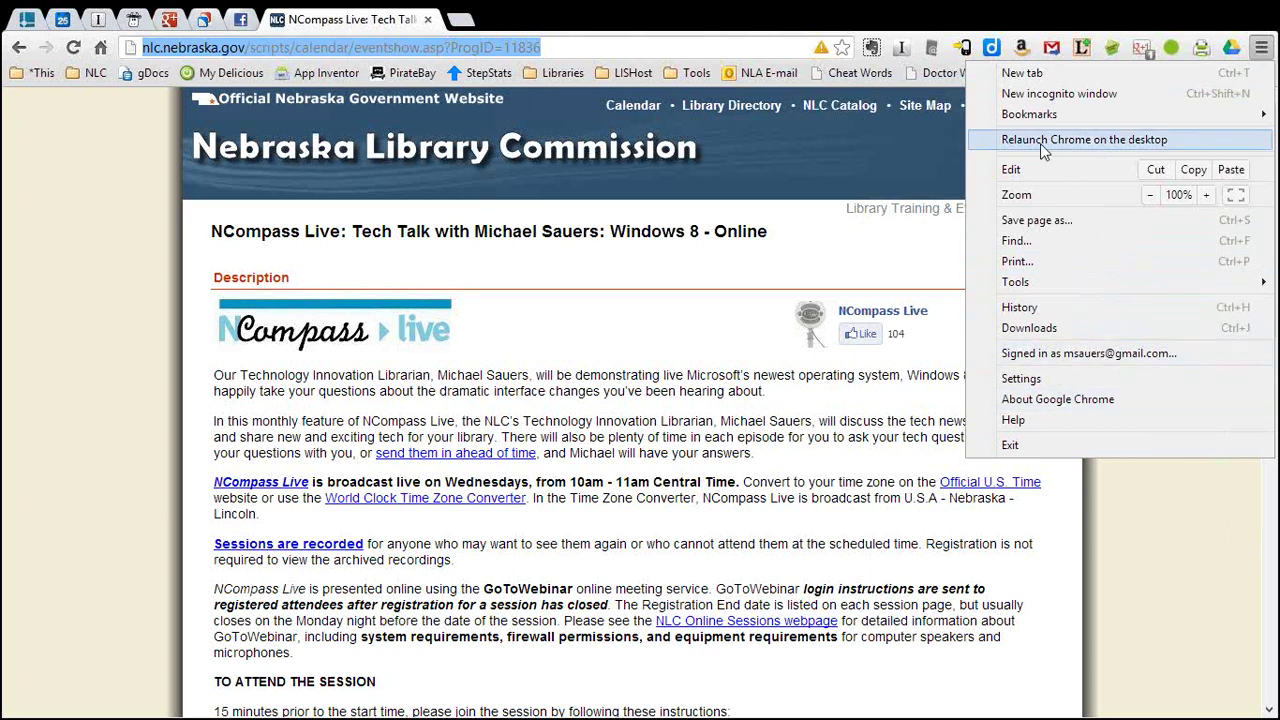
click(1136, 148)
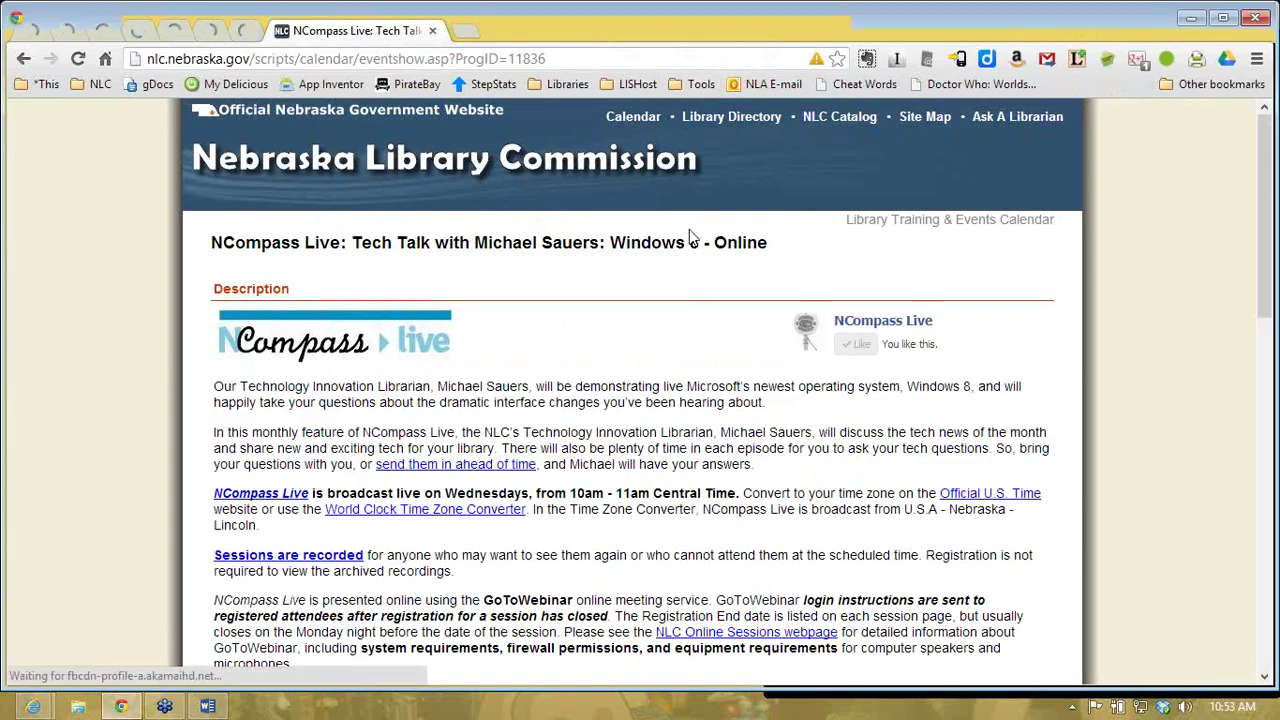
- Restore down the desktop Chrome window and move it around over the Internet Explorer and Word windows
click(1222, 11)
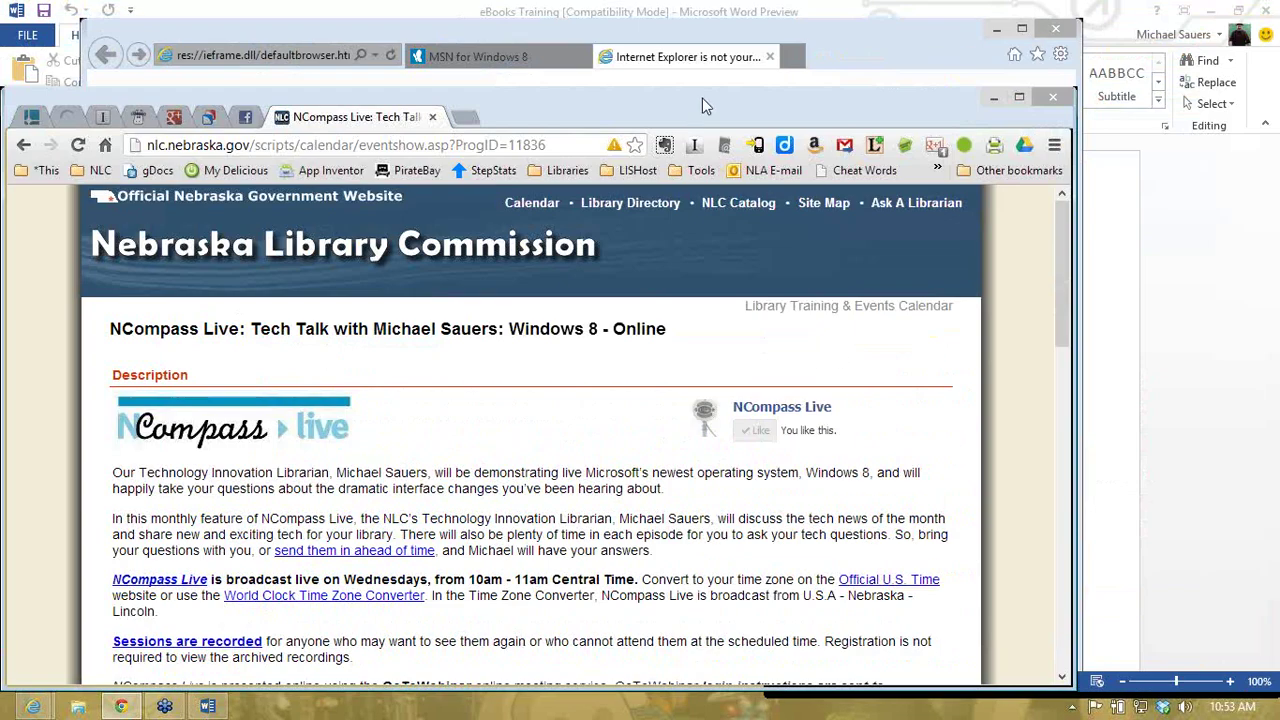
drag(702, 98, 778, 68)
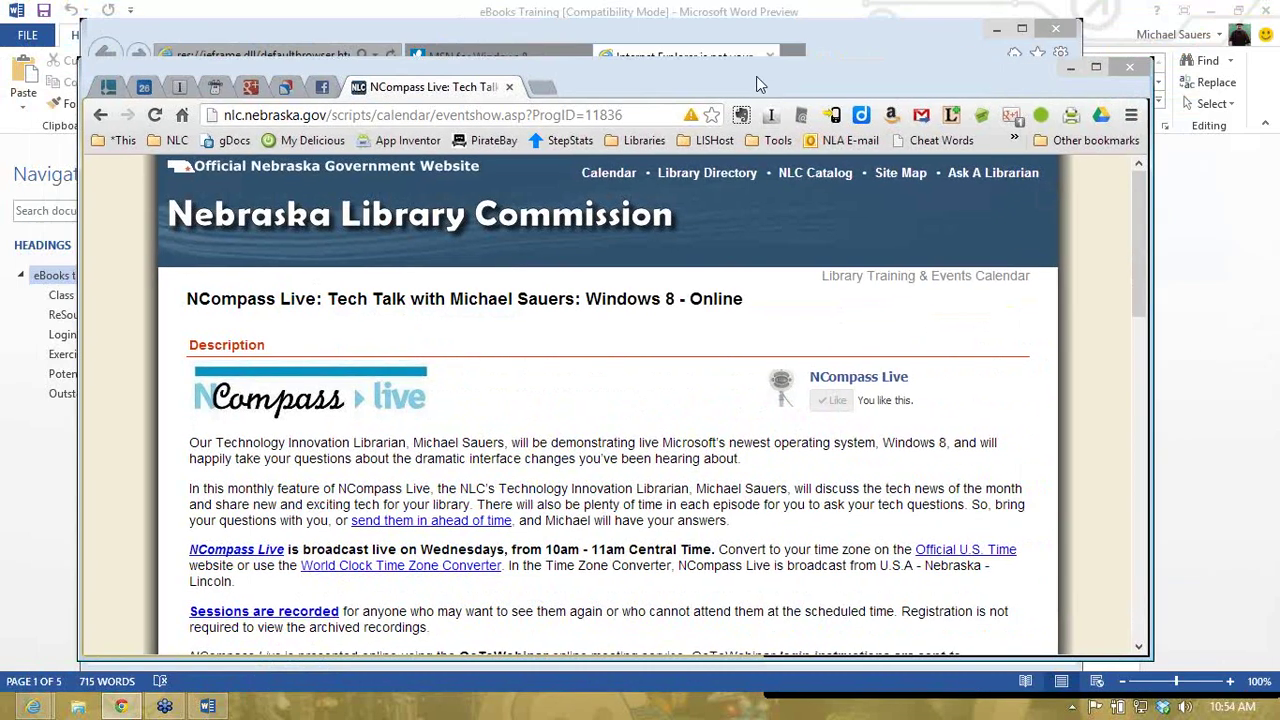
drag(993, 69, 900, 26)
- Relaunch Chrome in Windows 8 mode and try to switch away from its blank screen
click(1040, 74)
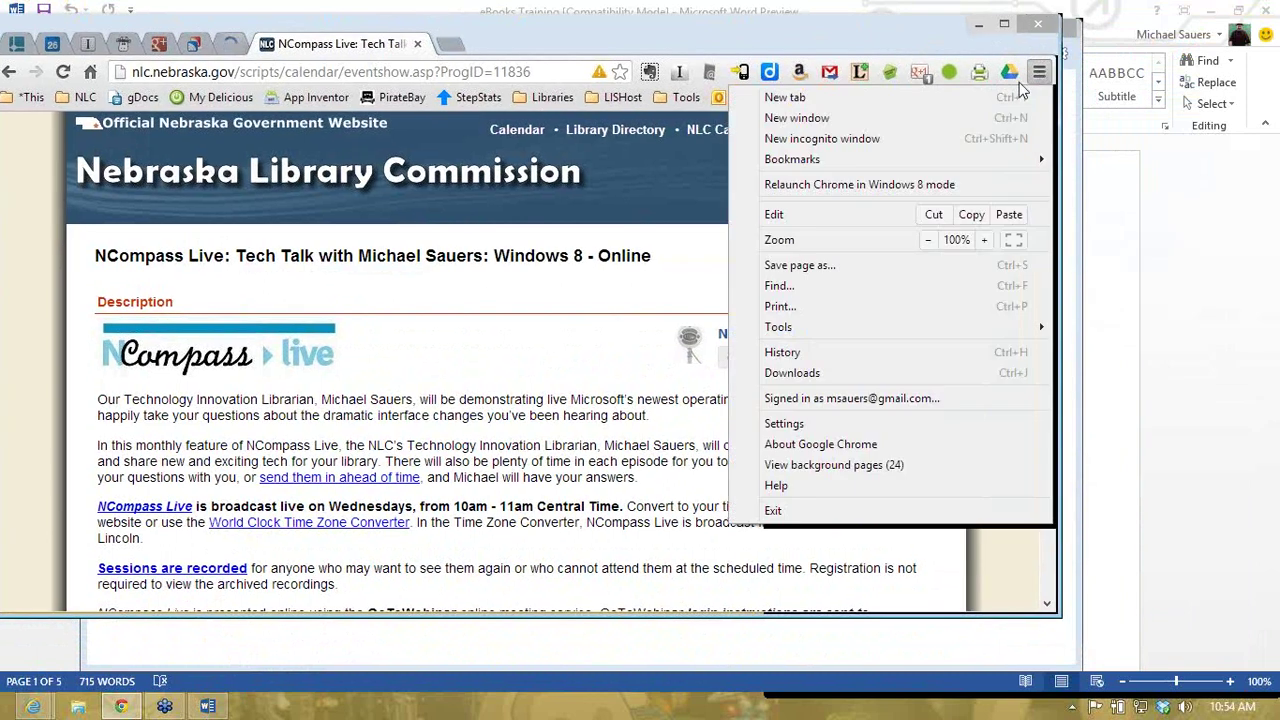
click(862, 187)
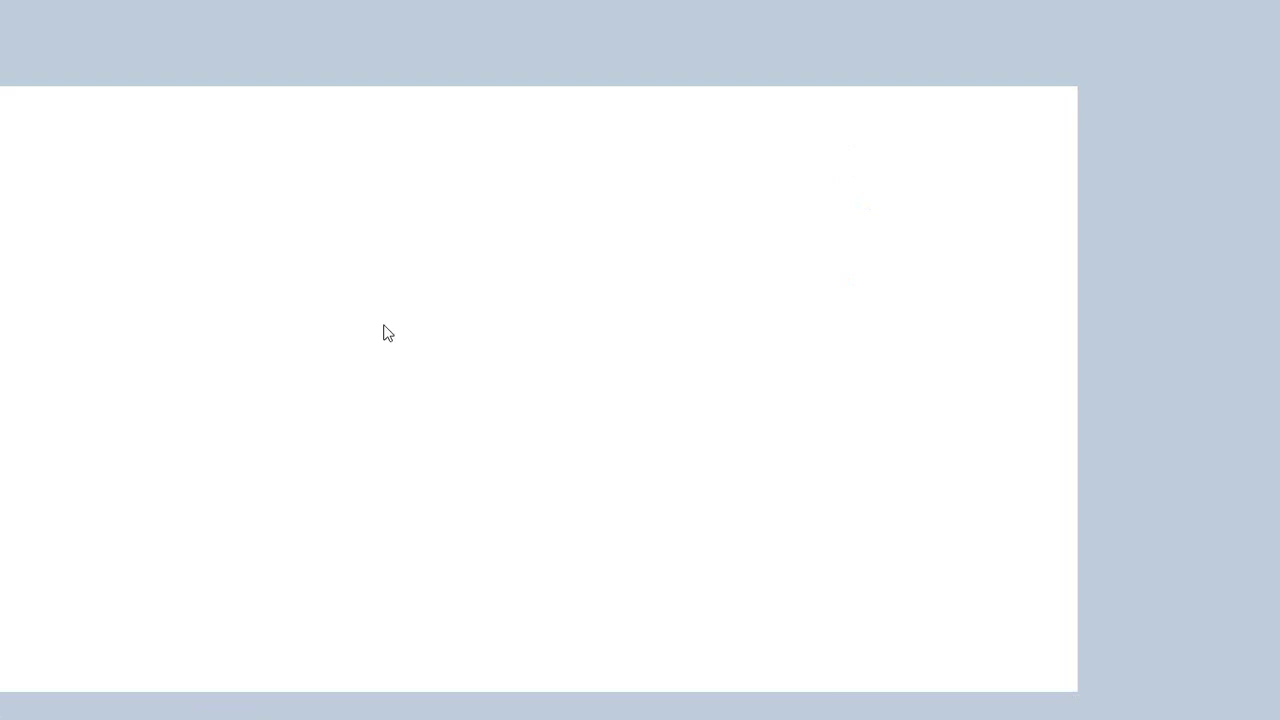
key(alt+Tab)
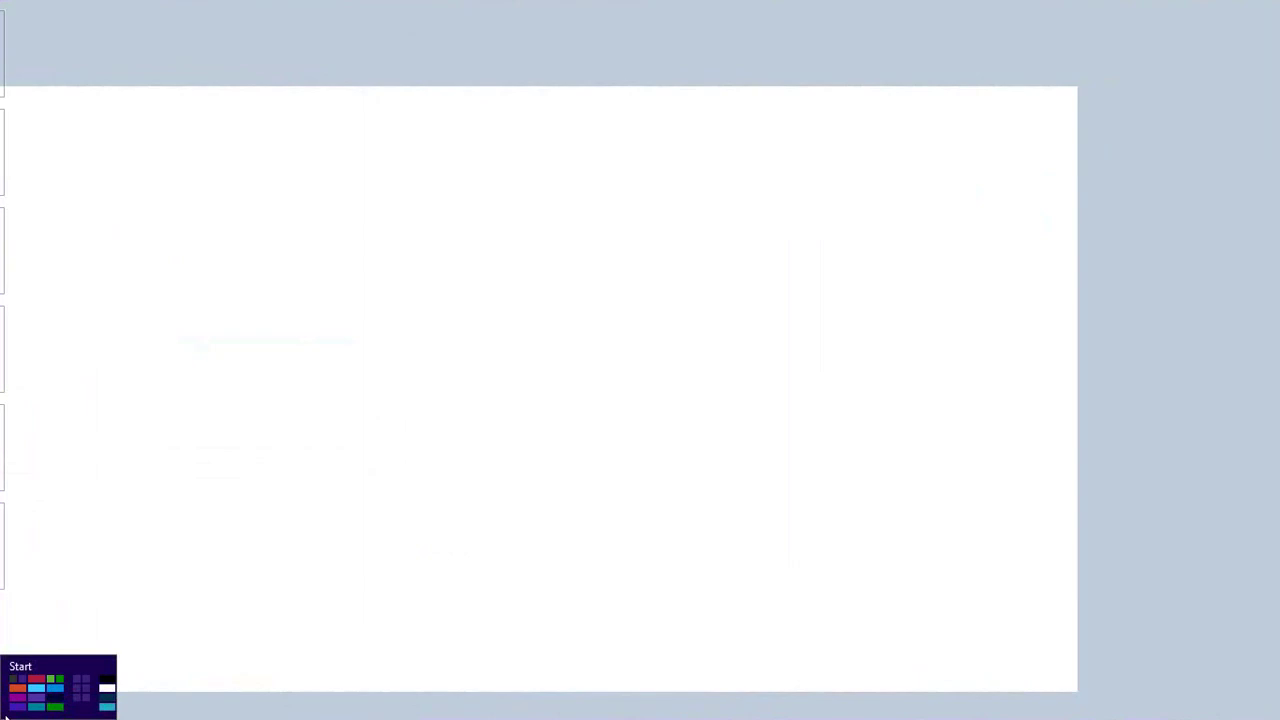
- Return to the desktop and close the blank Windows 8 mode Google Chrome from the list of running apps
click(5, 714)
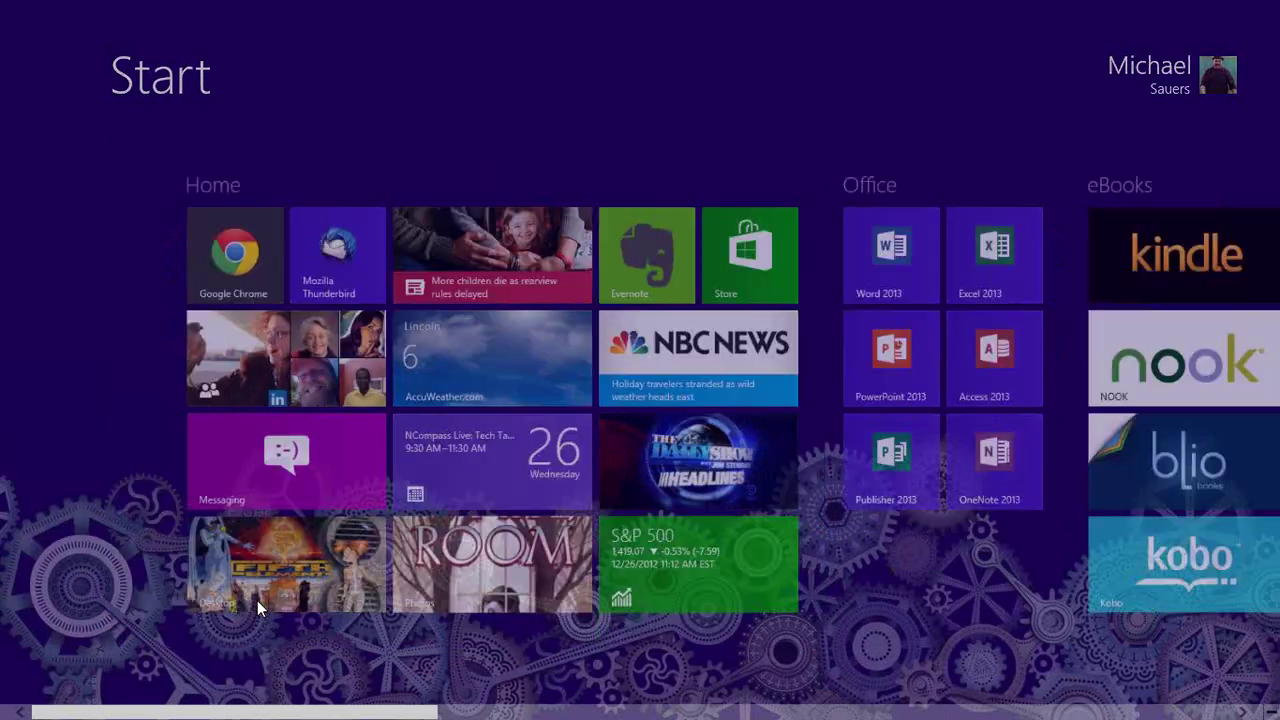
click(257, 600)
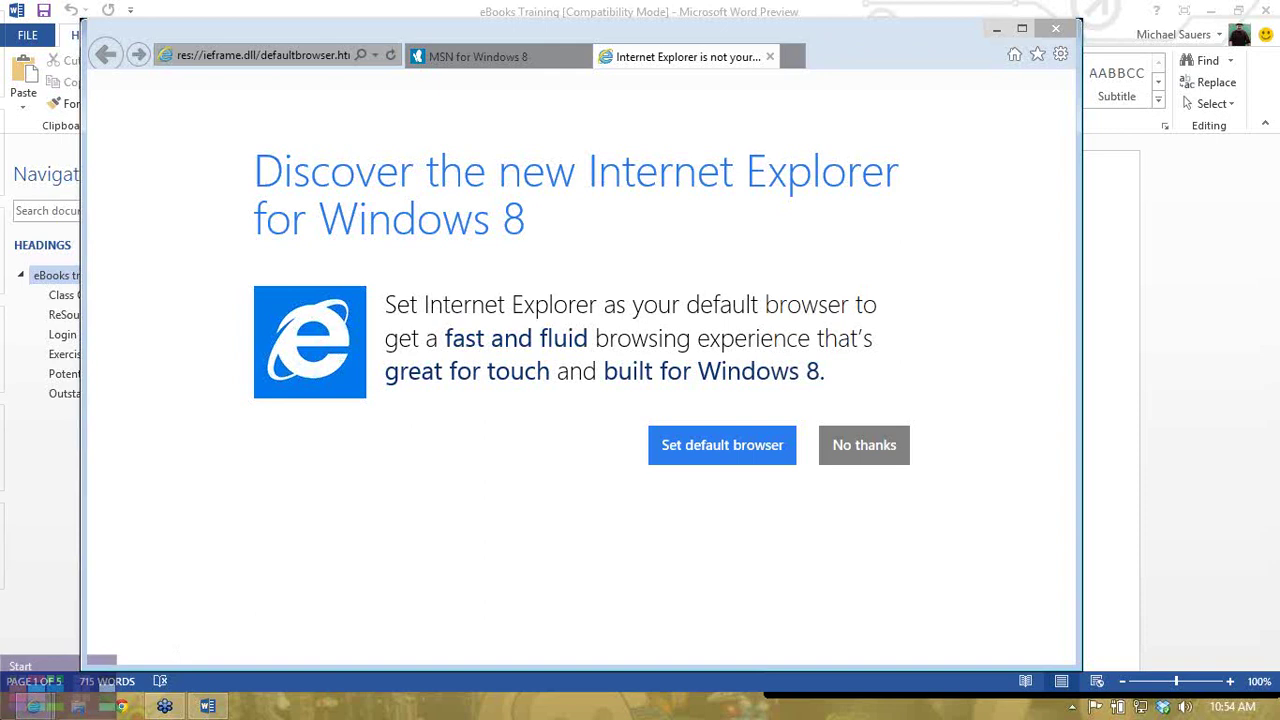
mouse_move(5, 590)
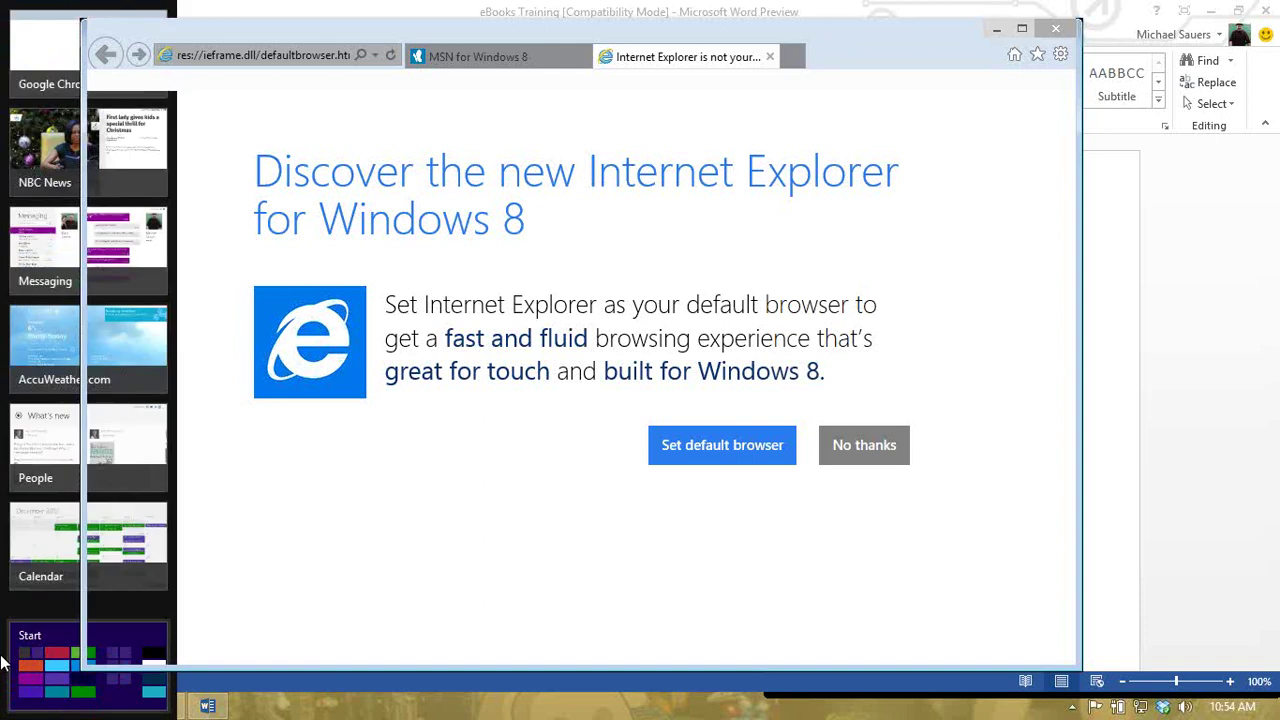
right_click(82, 62)
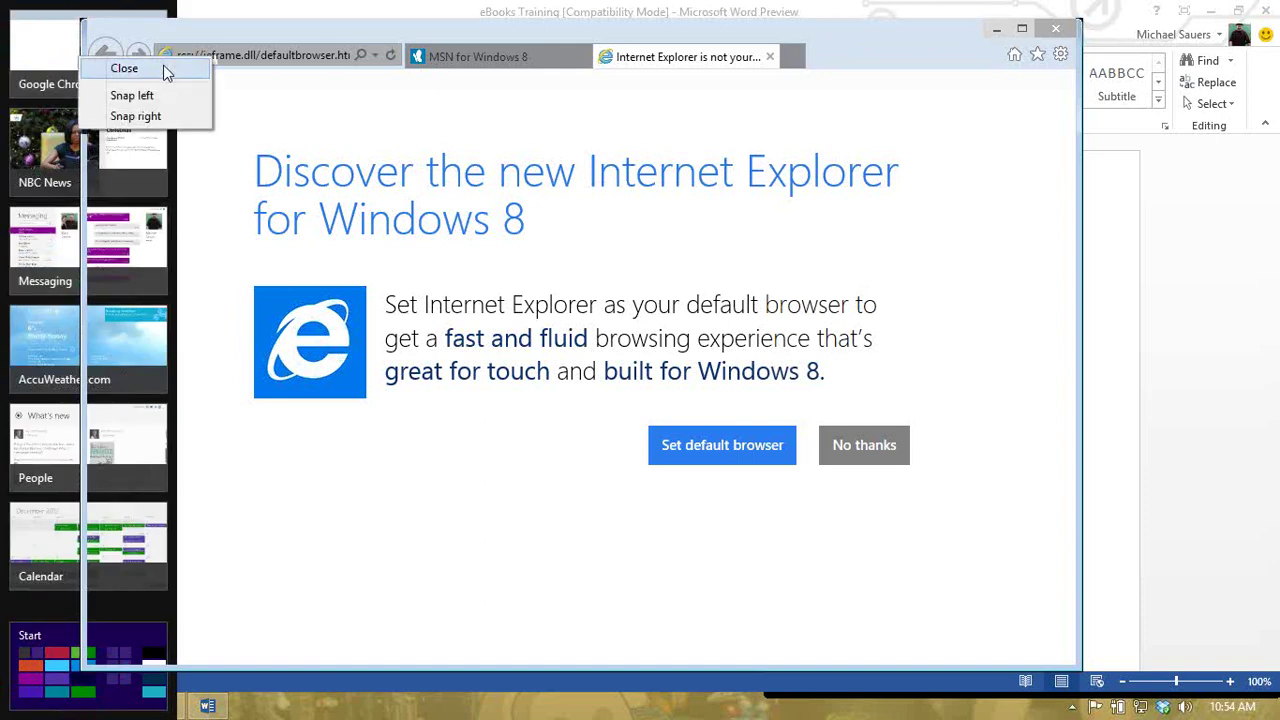
click(118, 64)
- Reopen Google Chrome in Windows 8 mode from the Start screen and restore its previously open pages
click(80, 676)
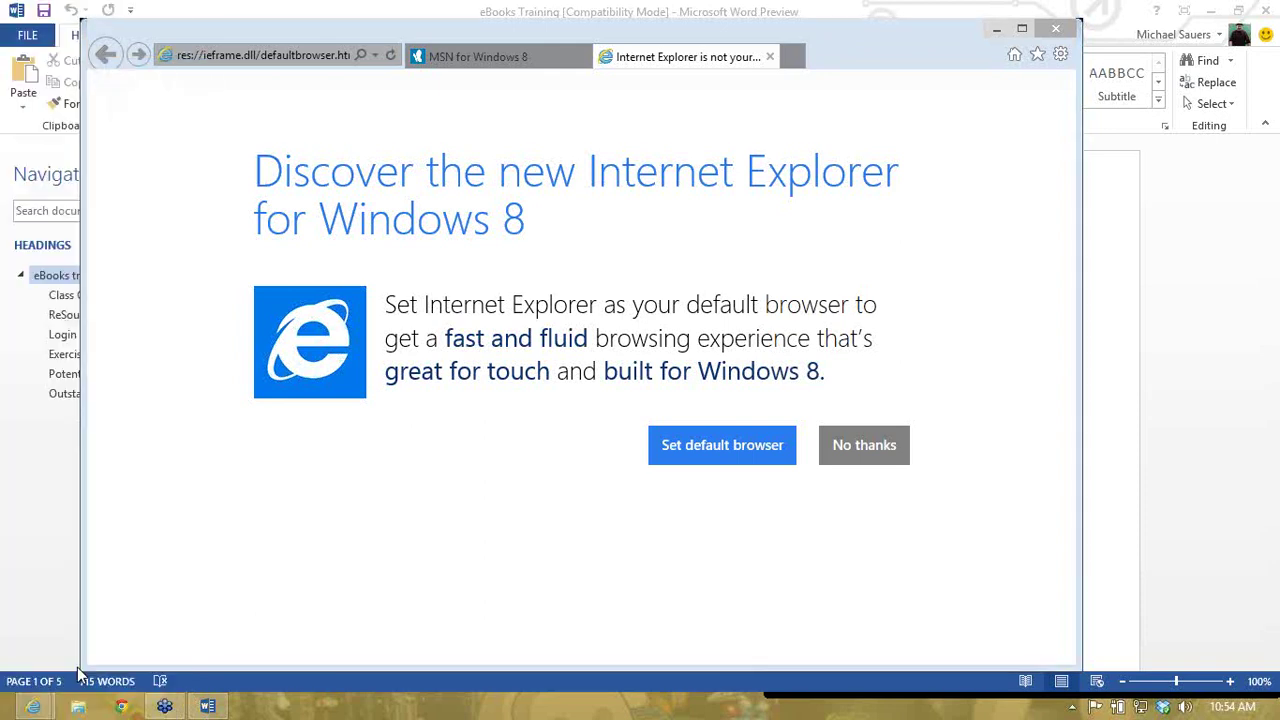
click(189, 237)
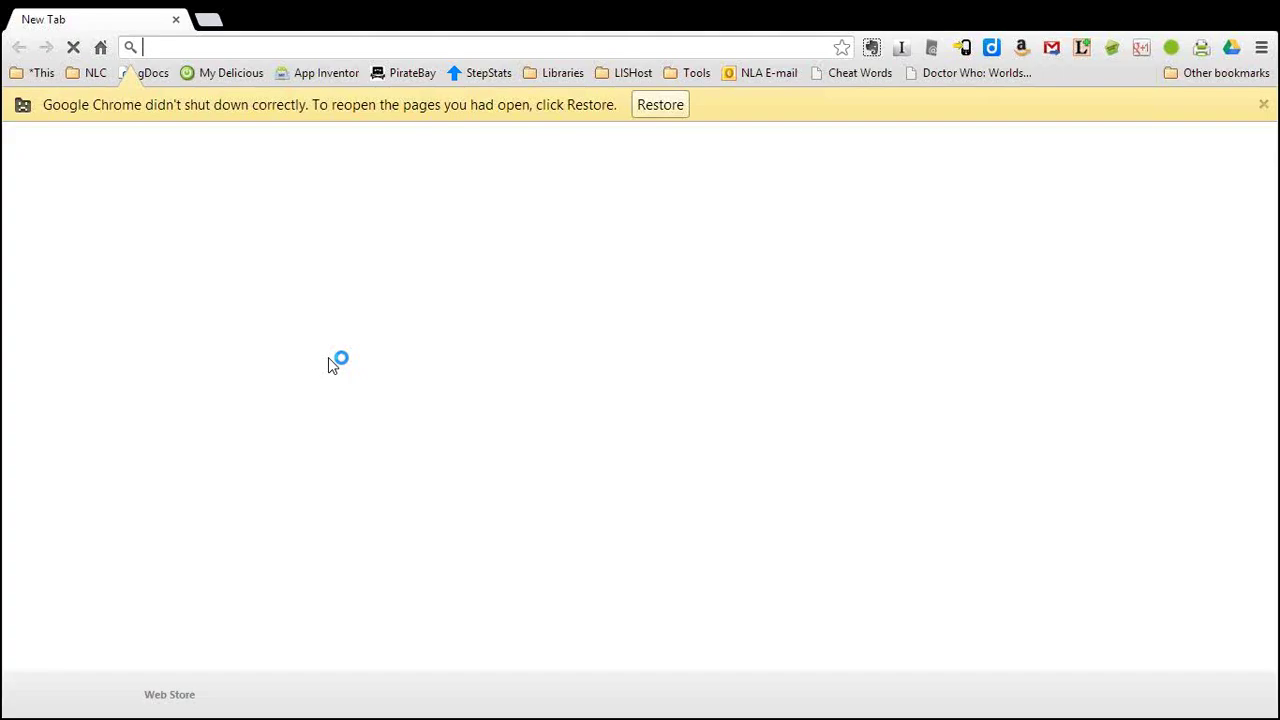
click(655, 110)
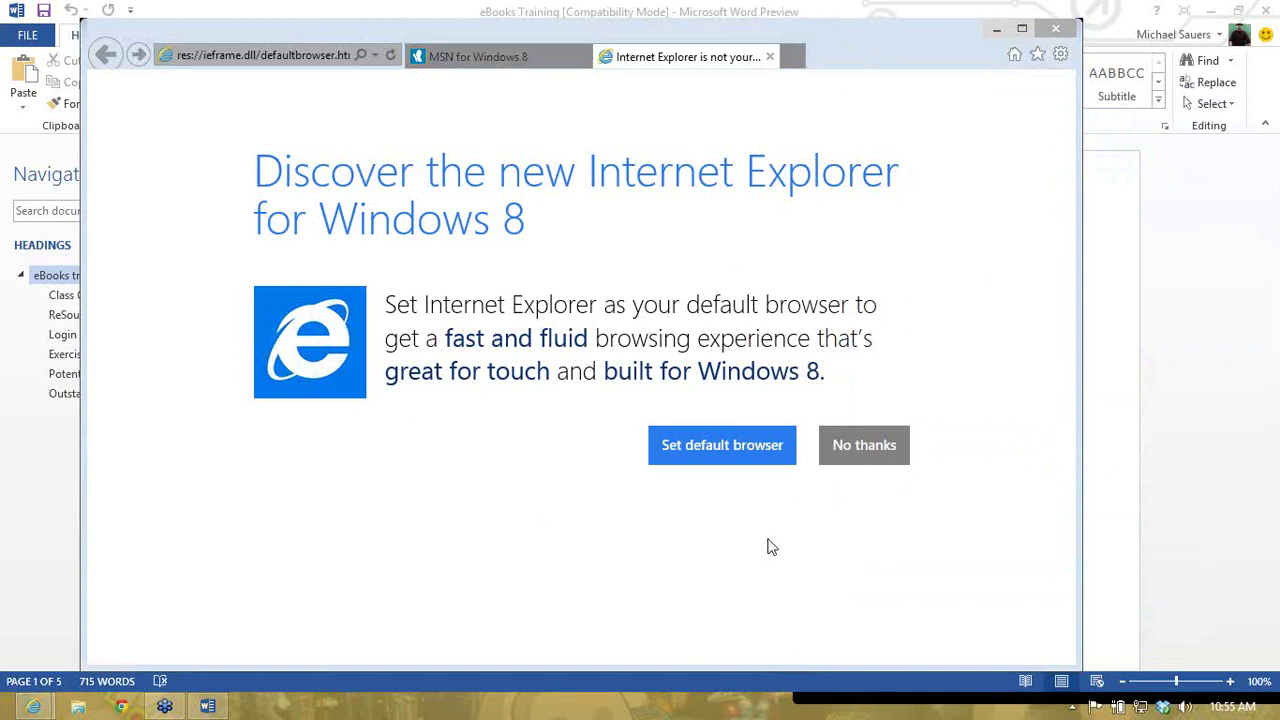
- Set Internet Explorer as the default browser for http links
click(738, 444)
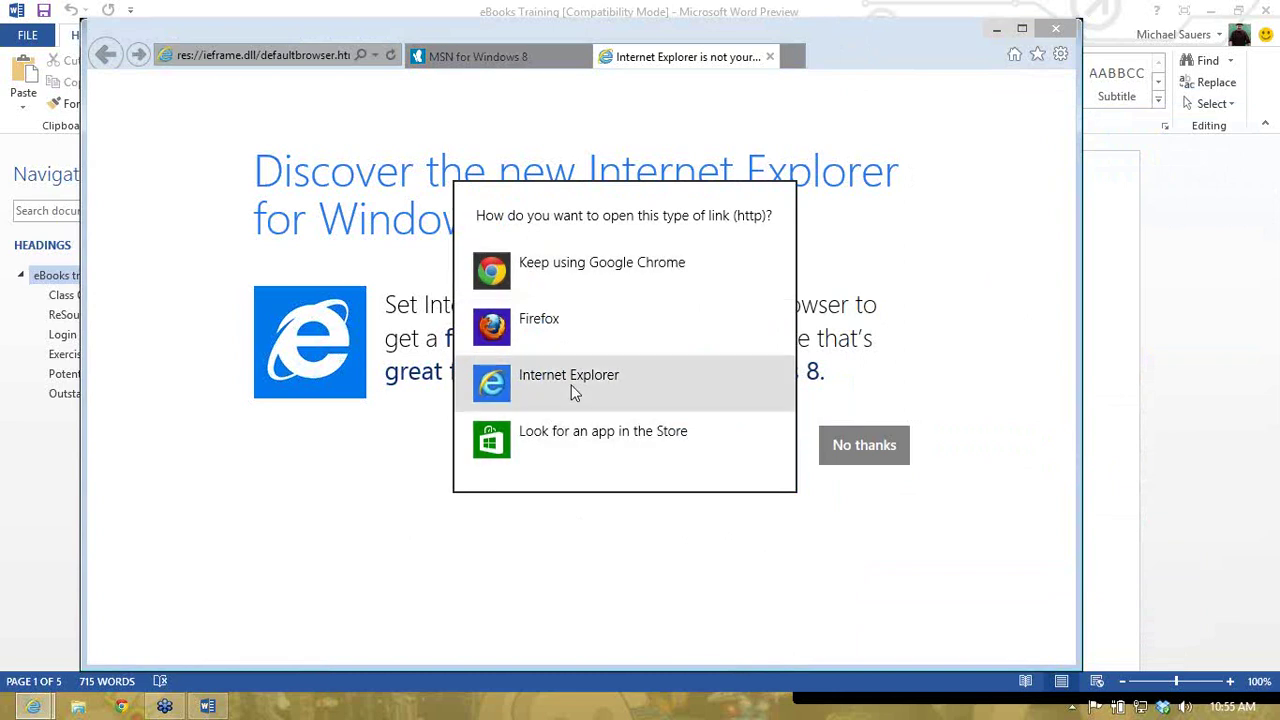
click(572, 390)
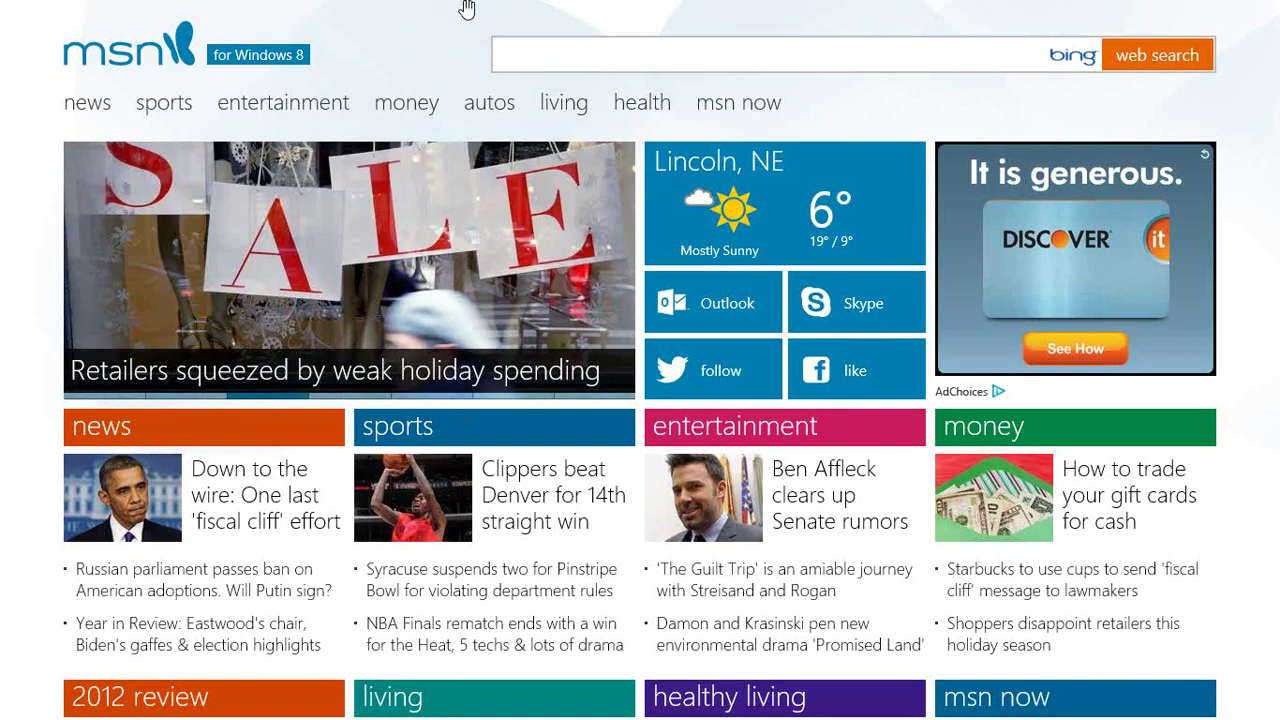
- Look through the MSN page down to its money and autos sections and reveal the Windows 8 mode Internet Explorer controls
scroll(1275, 88, down, 1)
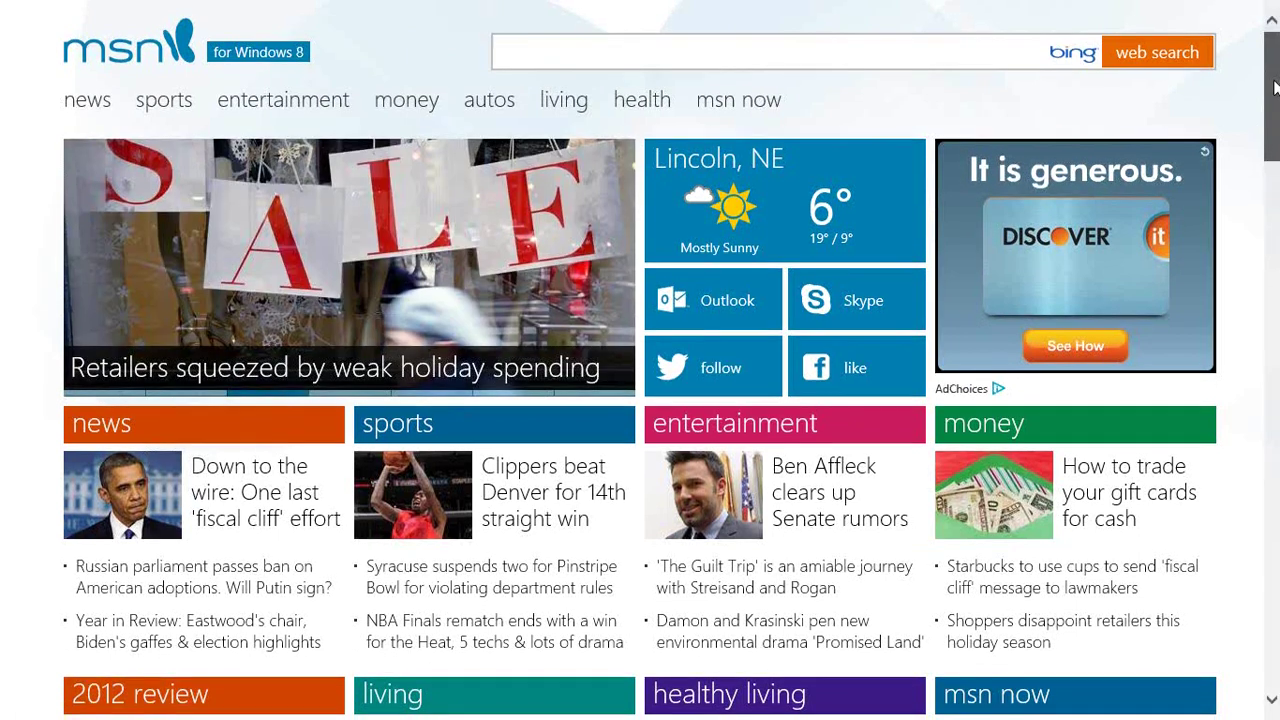
drag(1275, 88, 1277, 423)
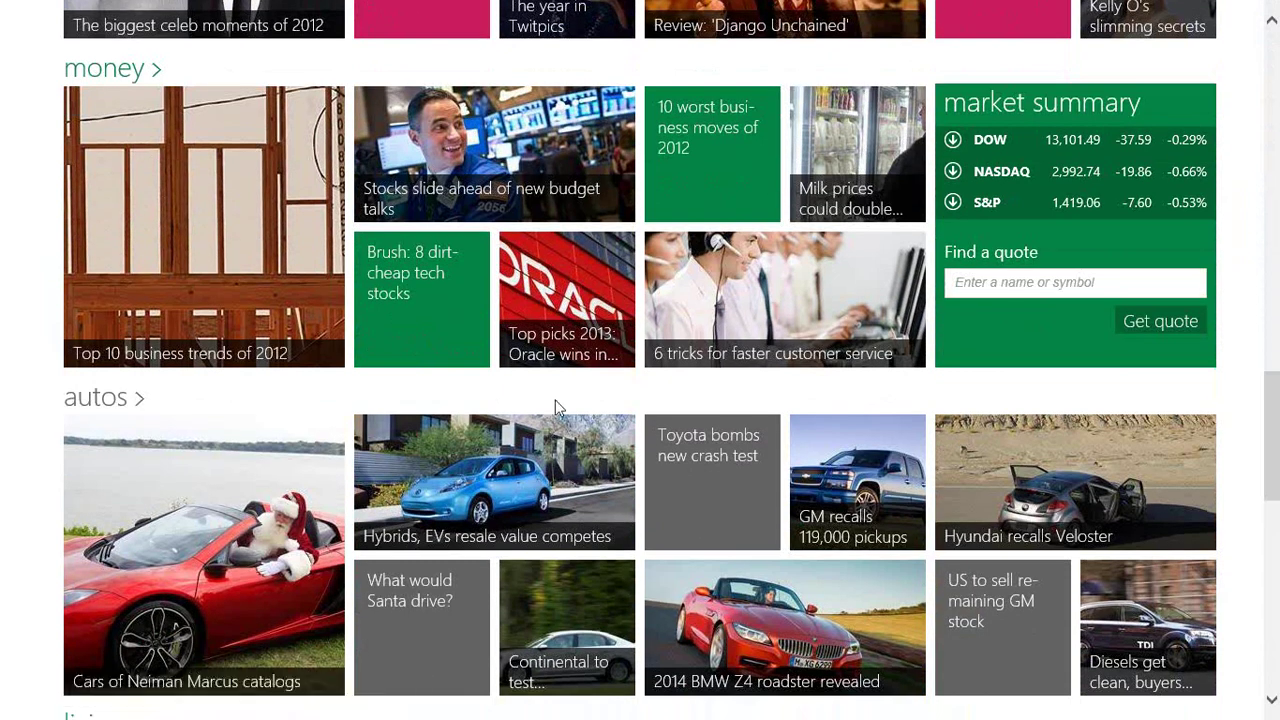
right_click(46, 420)
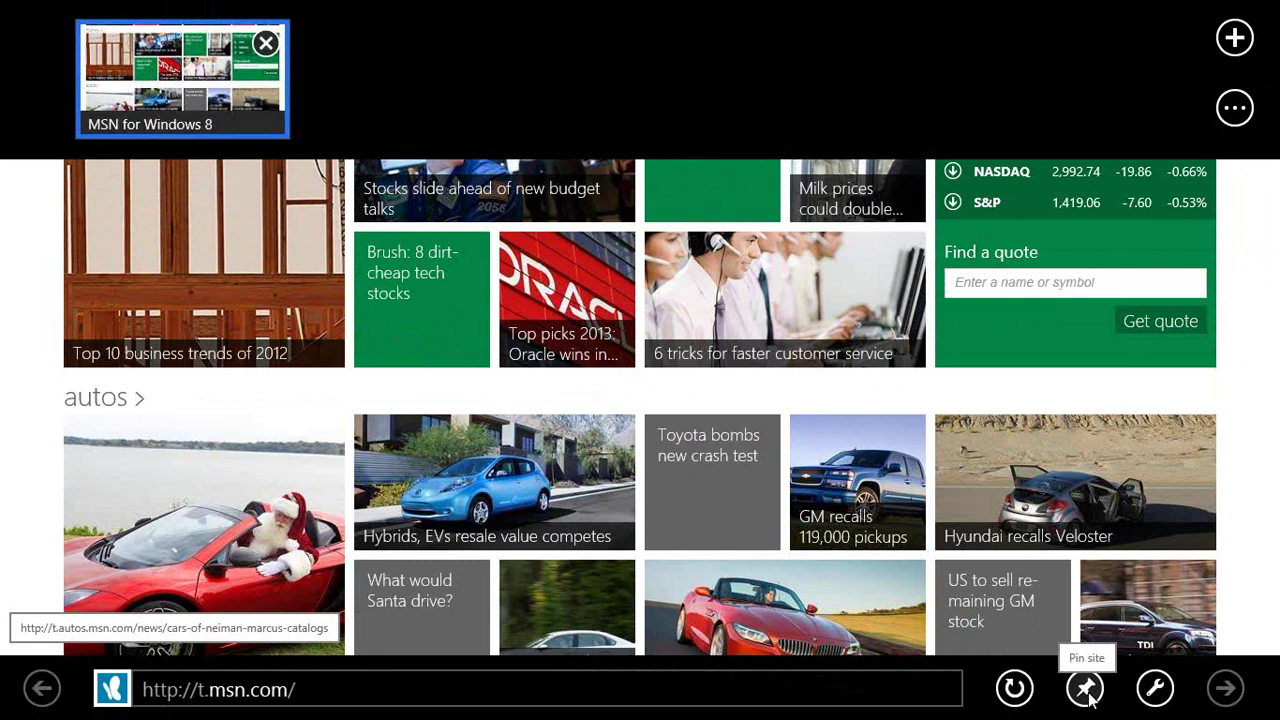
- Go to libraries.ne.gov in the Windows 8 mode Internet Explorer
click(327, 689)
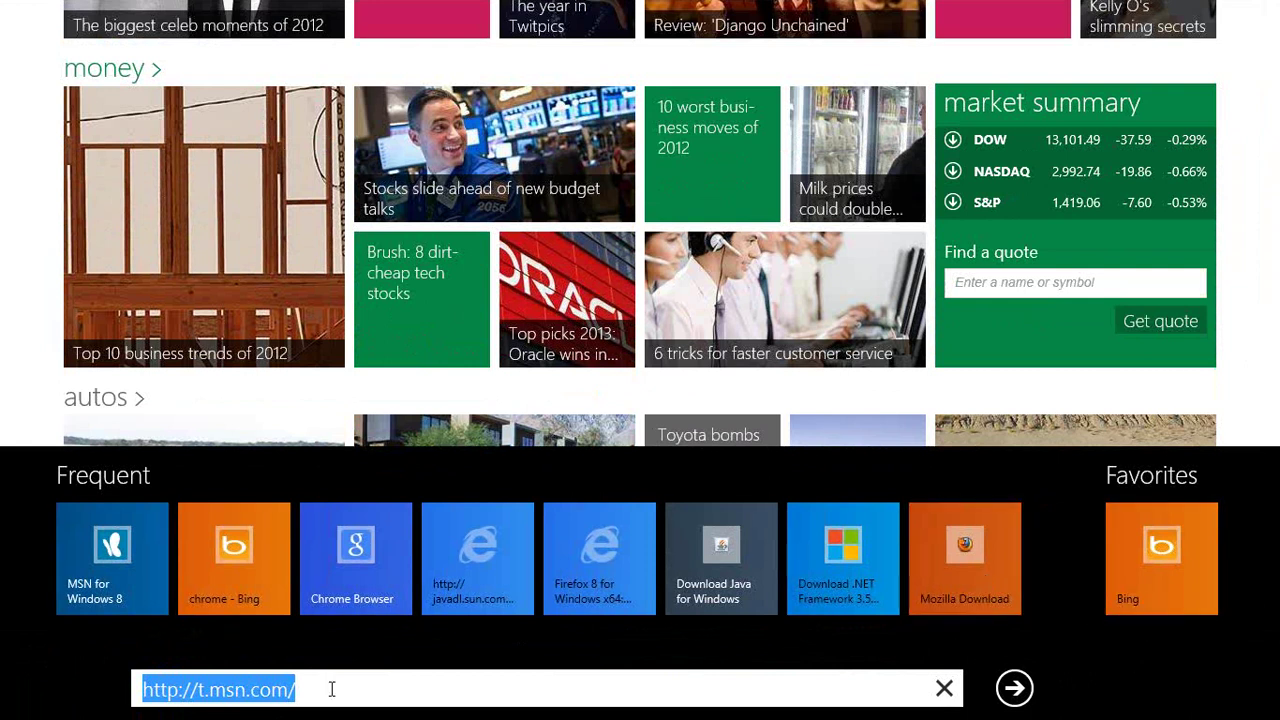
text(libraries.ne.g)
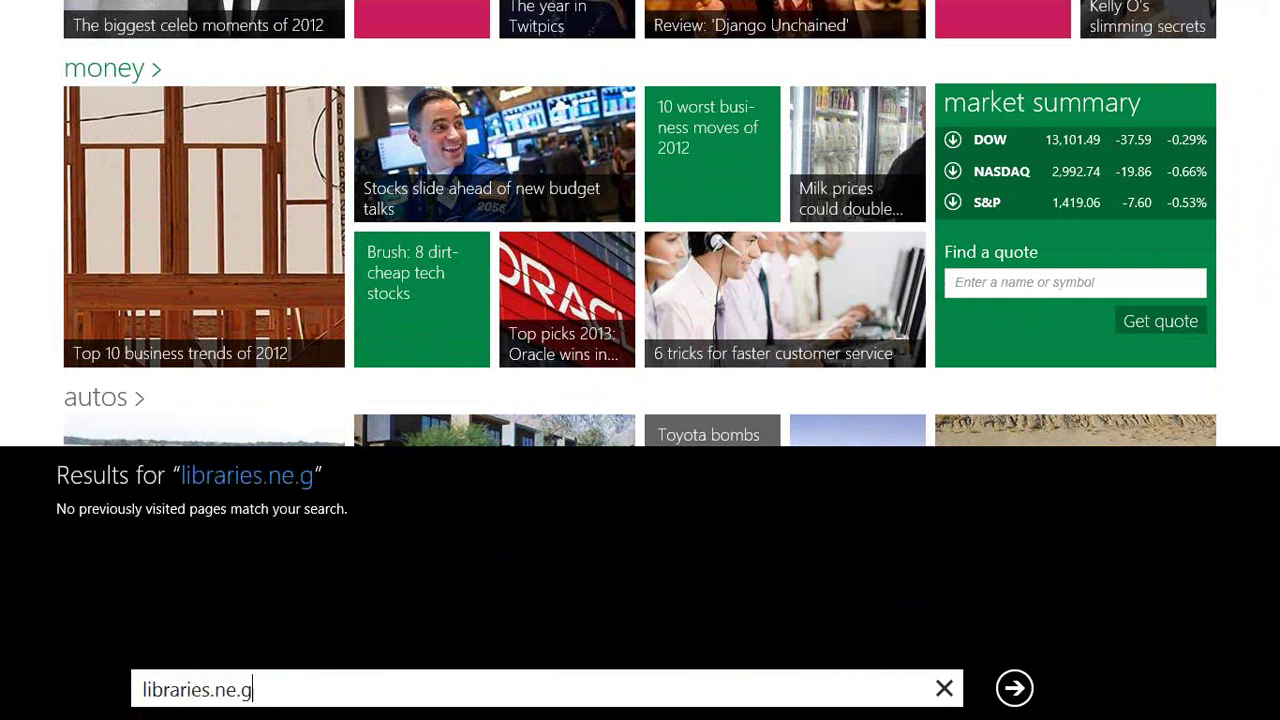
text(ov)
key(Return)
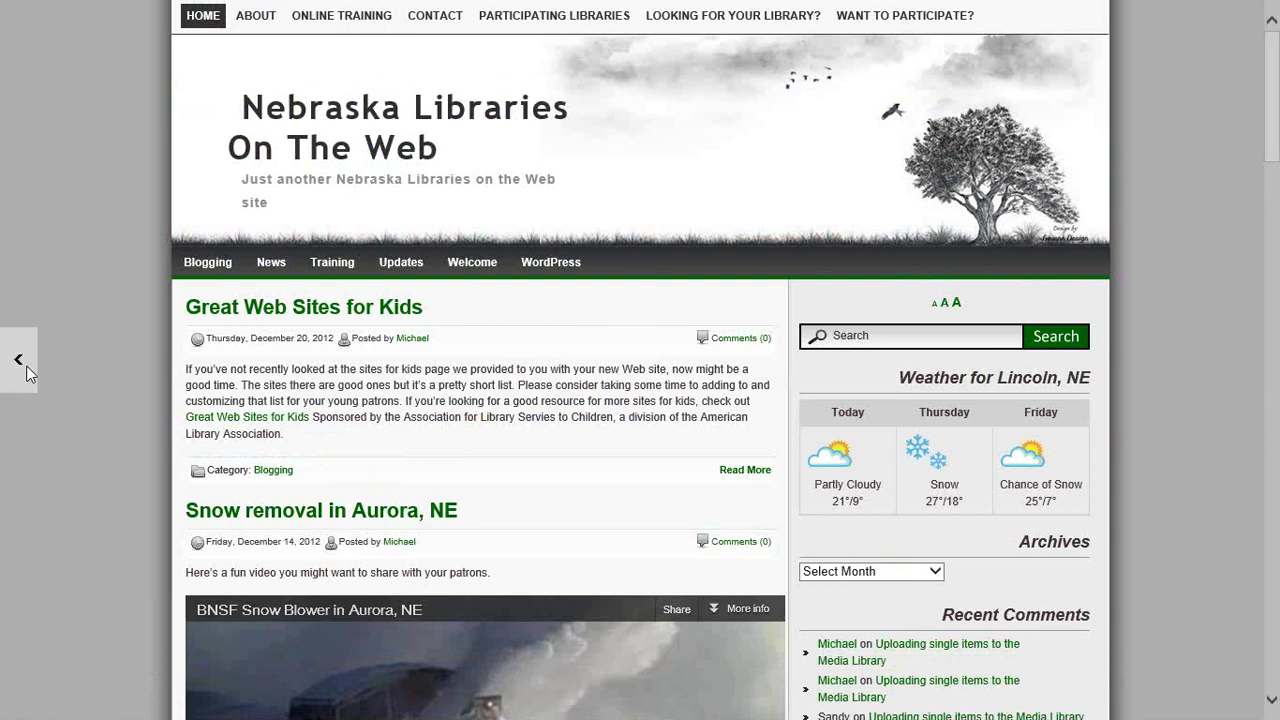
- Page back to the MSN site and forward again to the Nebraska Libraries page, and return to the desktop
click(18, 368)
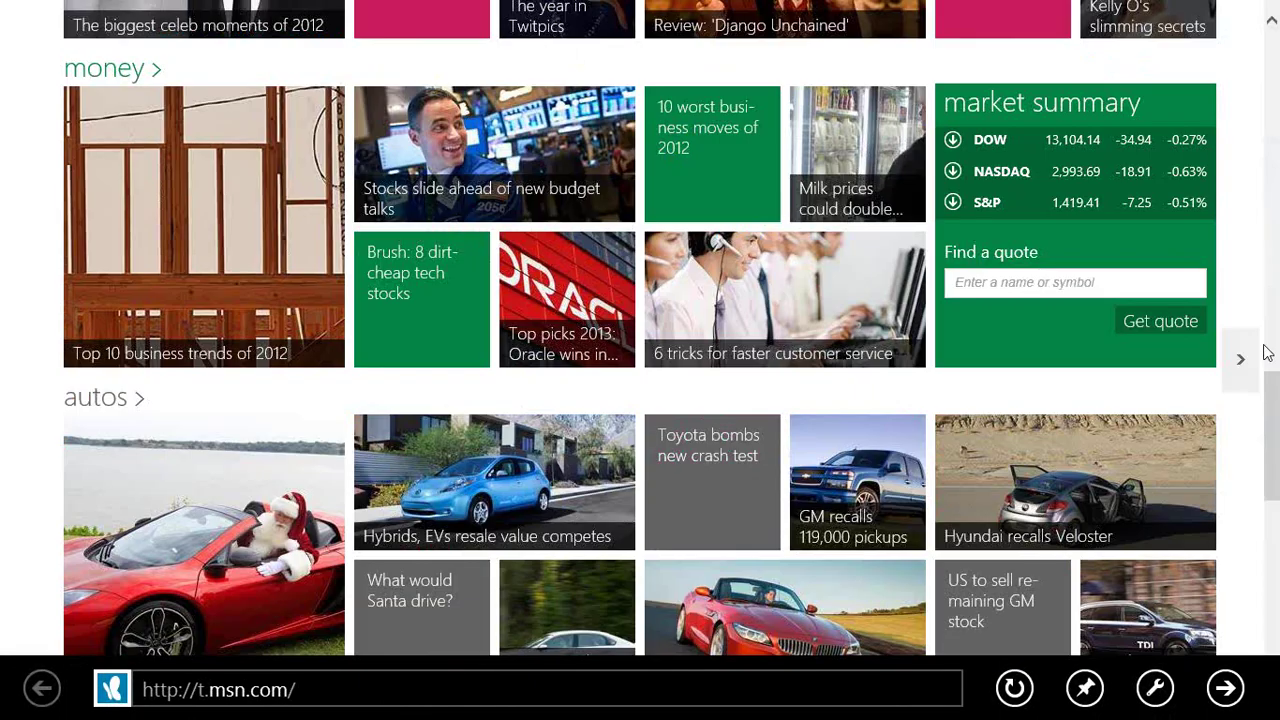
click(1252, 365)
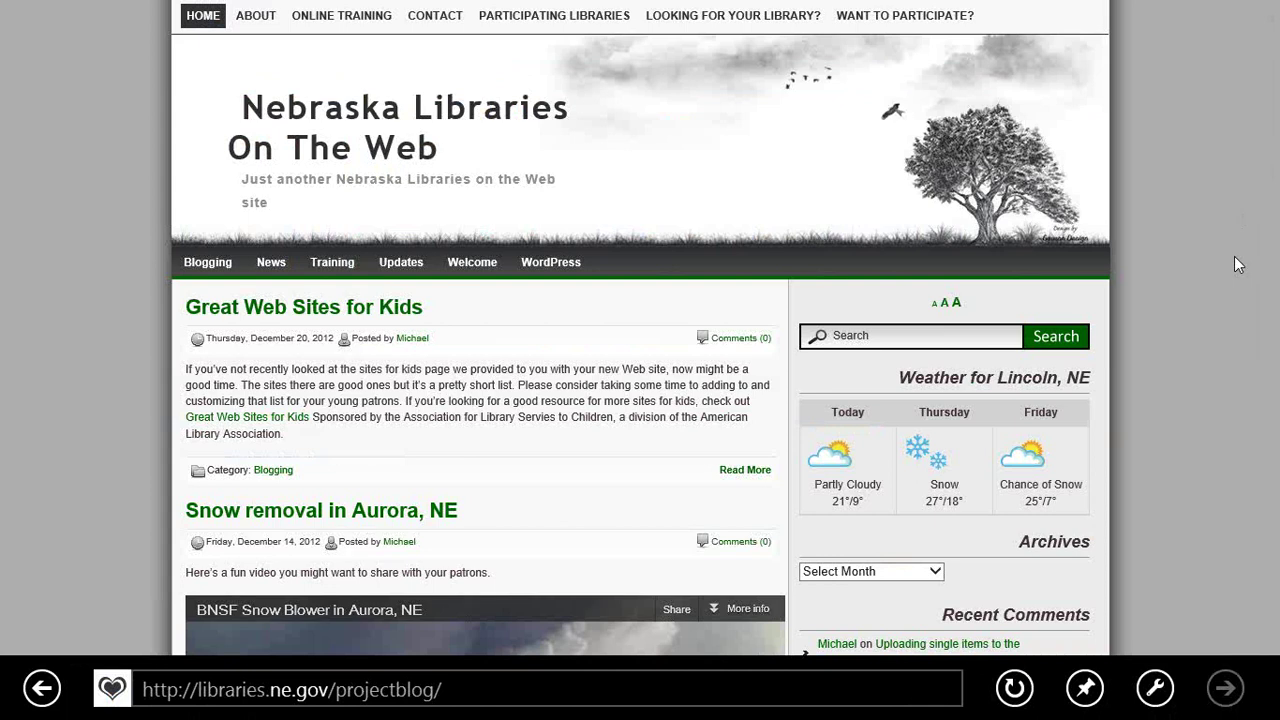
key(alt+Tab)
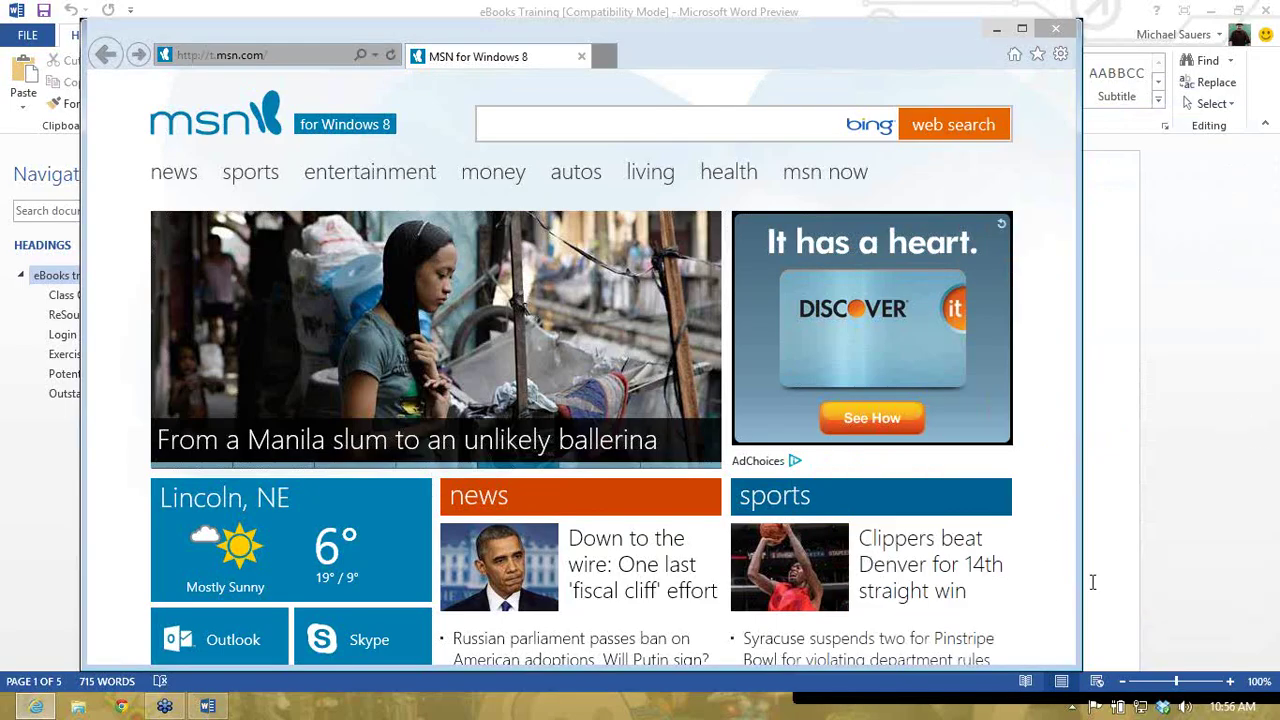
- Search the installed apps for "firefox" from the Start screen, open Mozilla Firefox and decline making it the default browser
click(15, 705)
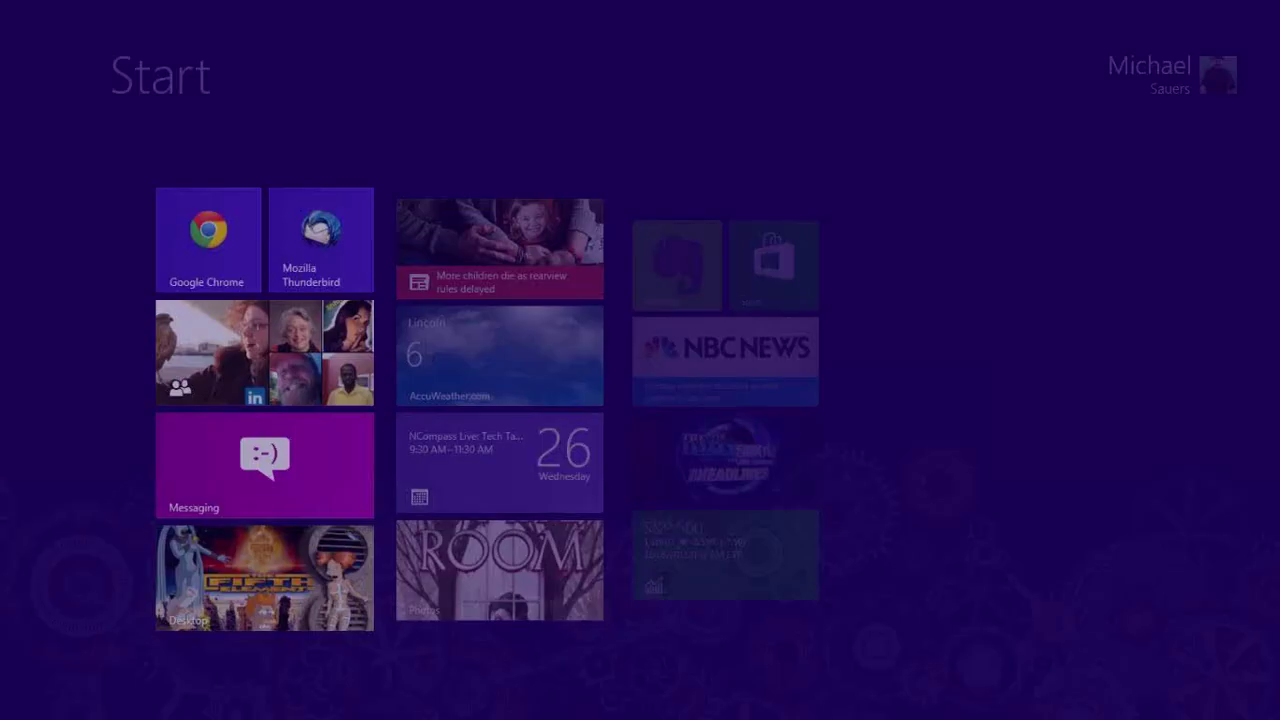
text(firefox)
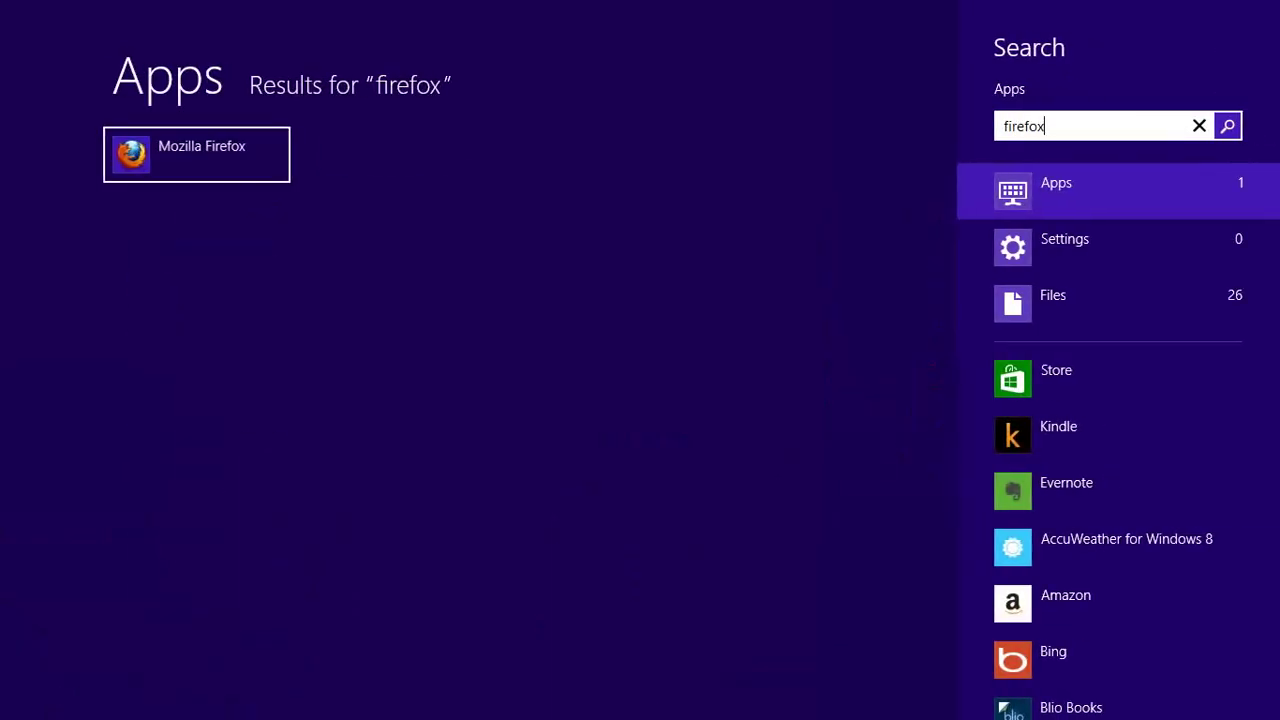
key(Return)
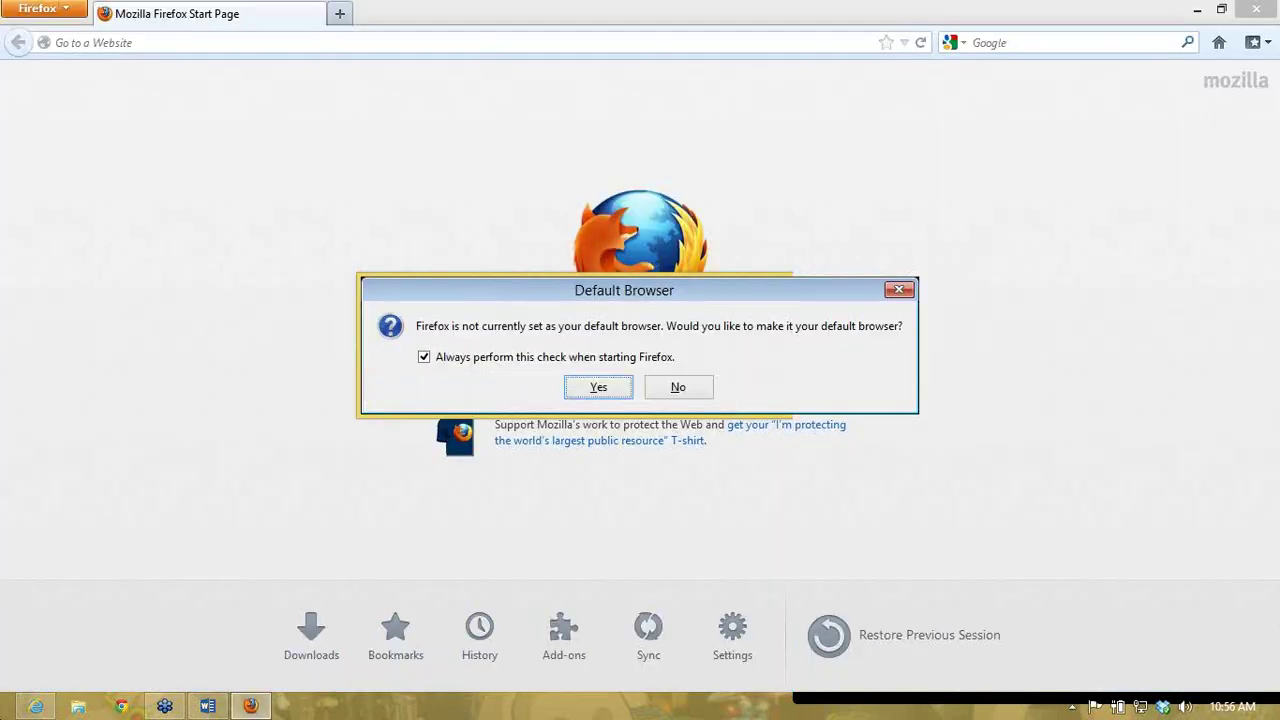
click(689, 389)
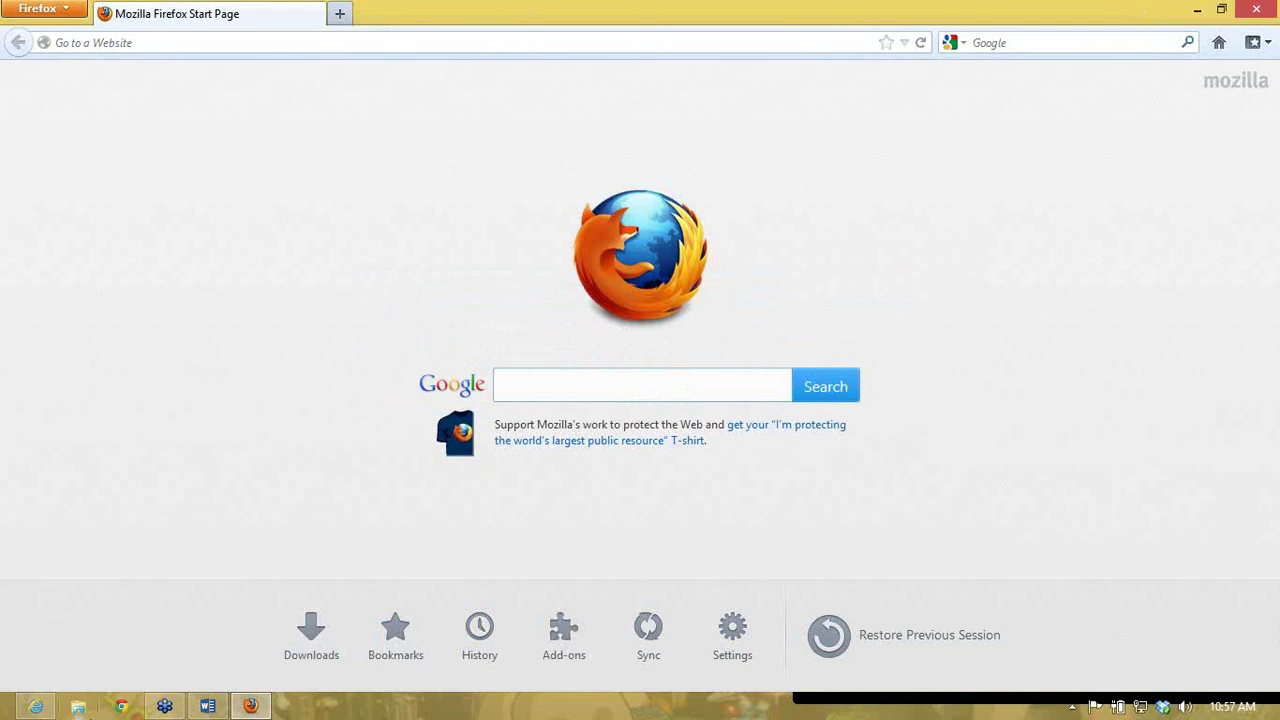
- Open Google Chrome on the desktop, restore its previously open pages and maximize its window
click(121, 707)
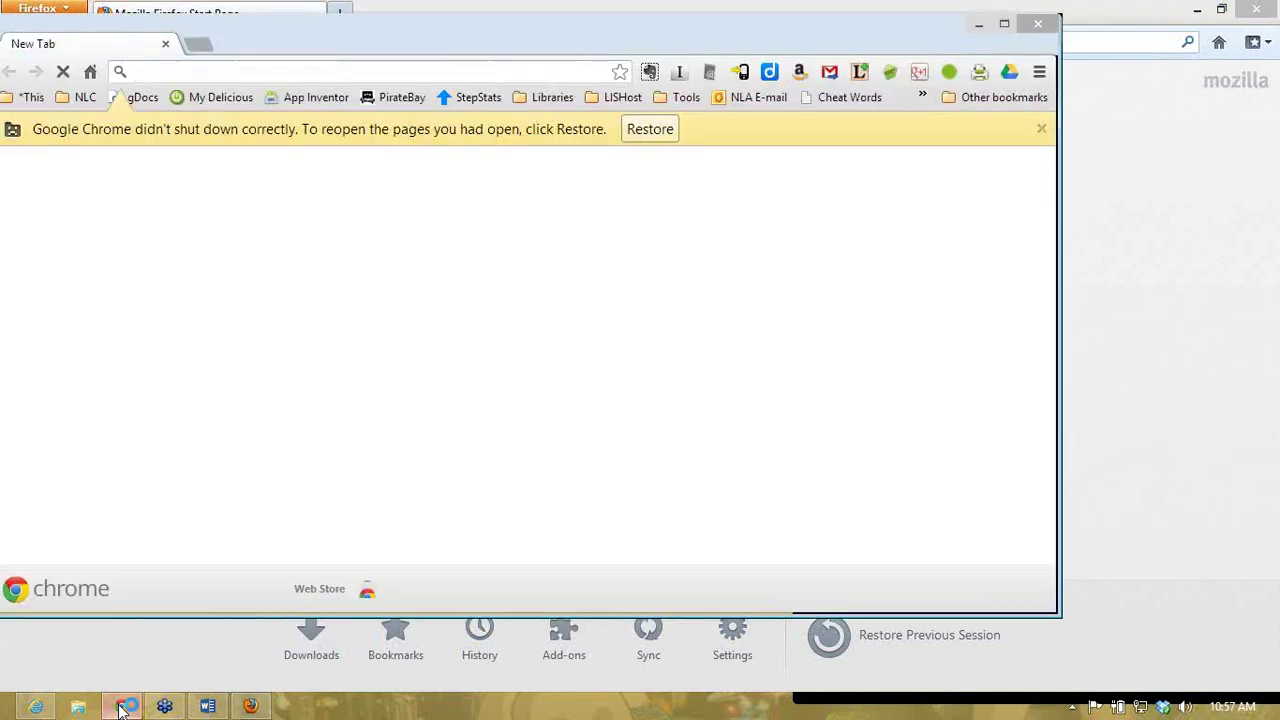
click(650, 129)
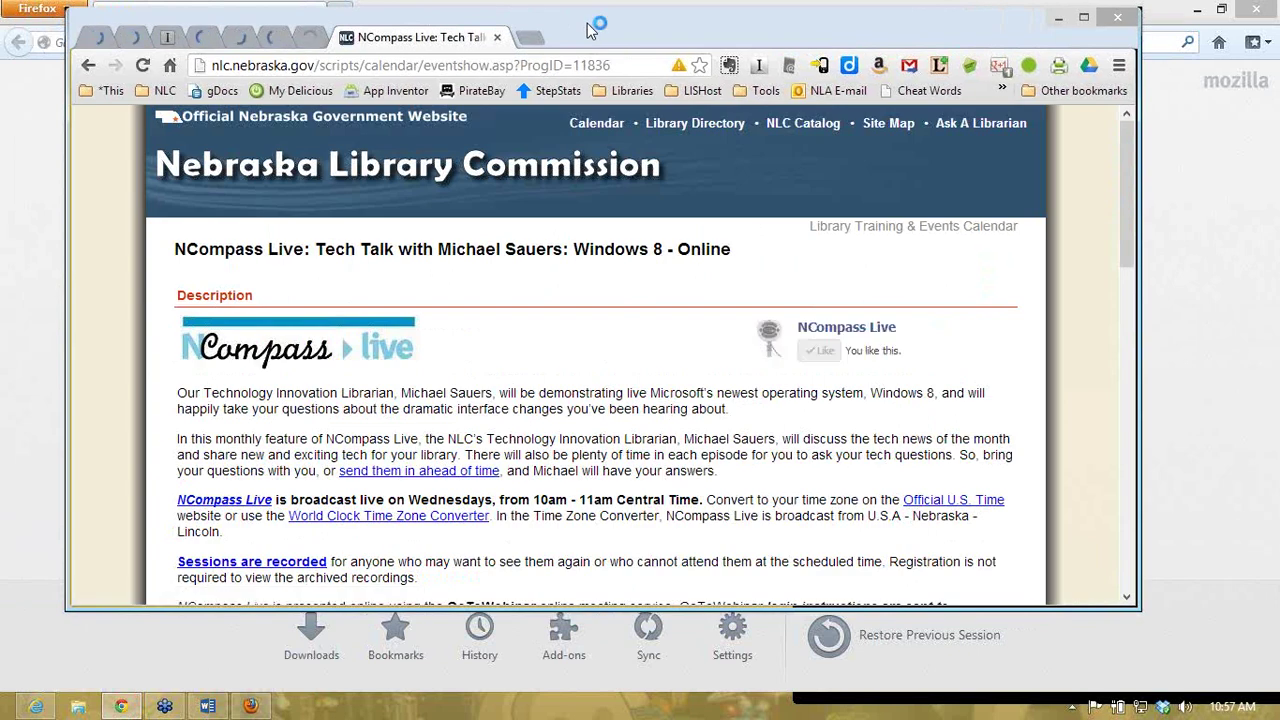
double_click(590, 30)
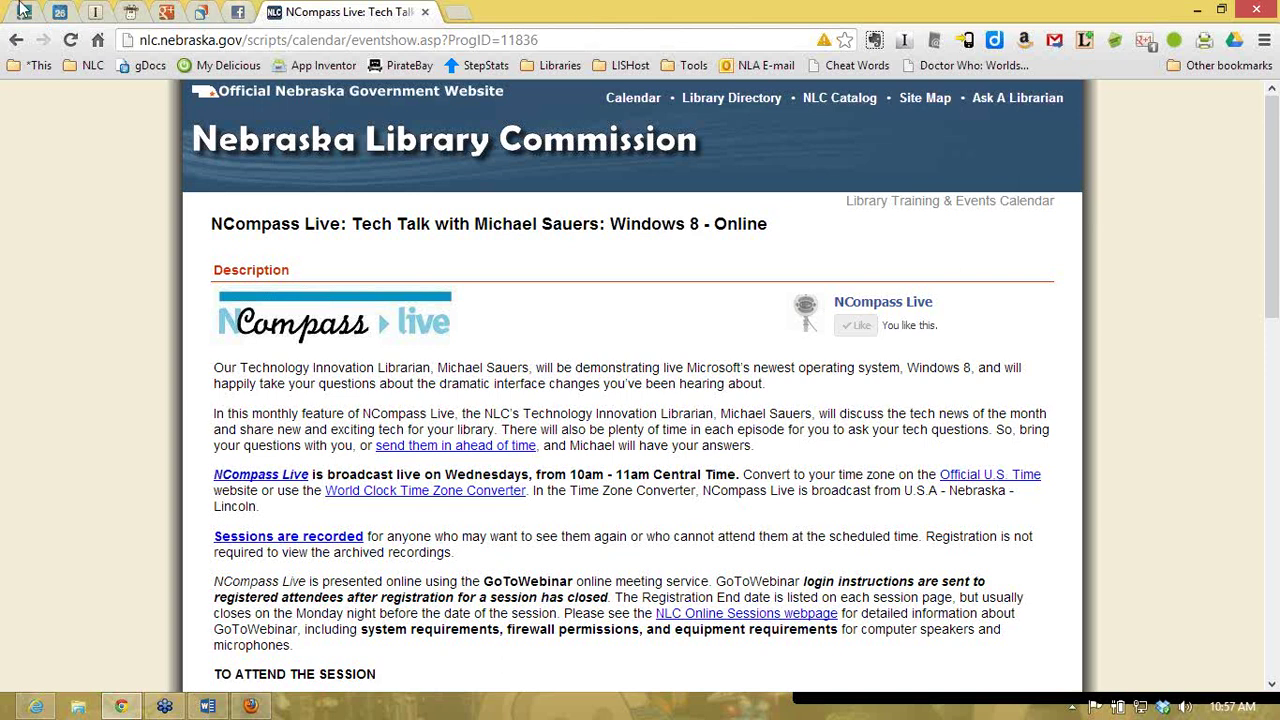
- Skim the Windows 8 Tech Talk event page, go back to the NCompass Live page and open its Facebook page
scroll(462, 262, down, 4)
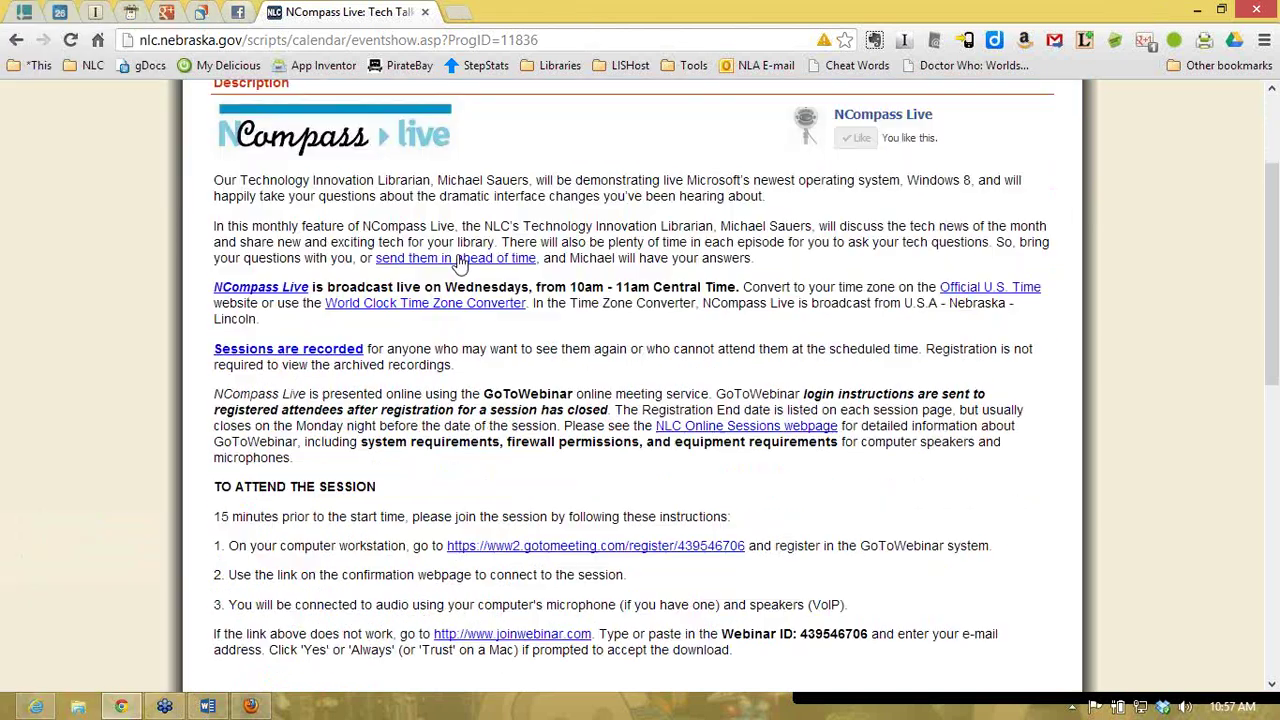
scroll(174, 88, up, 5)
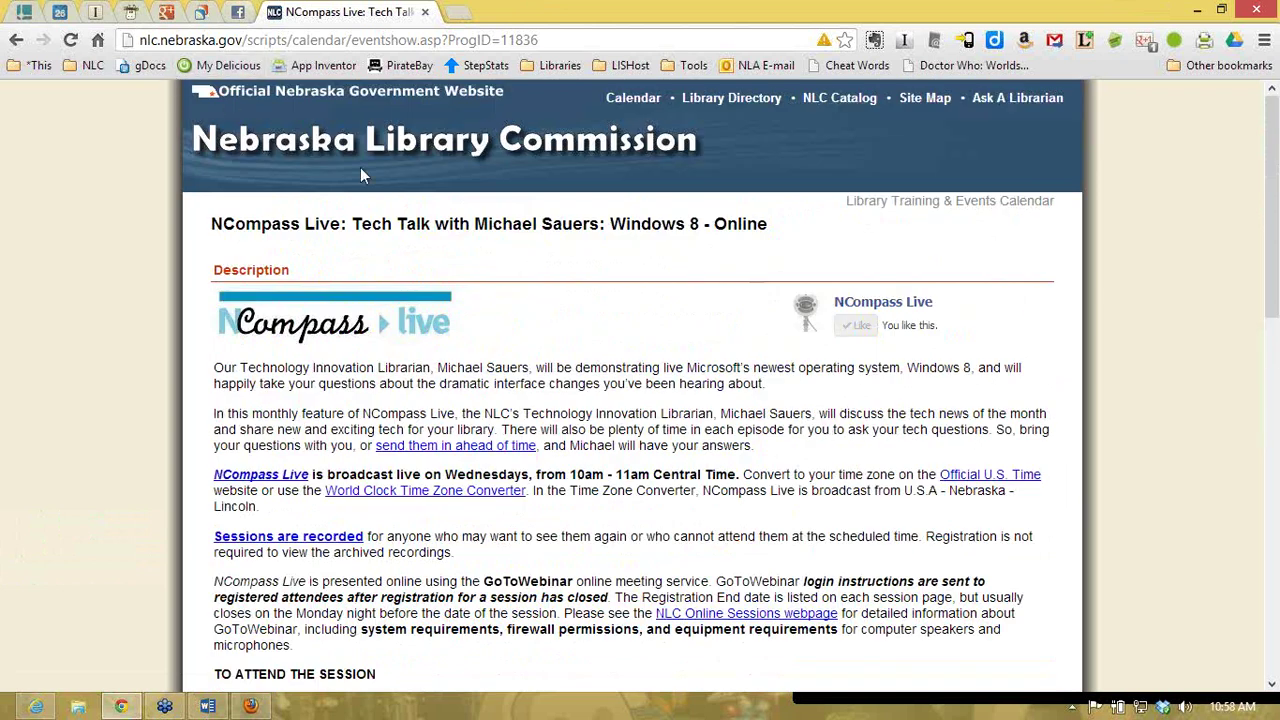
click(16, 40)
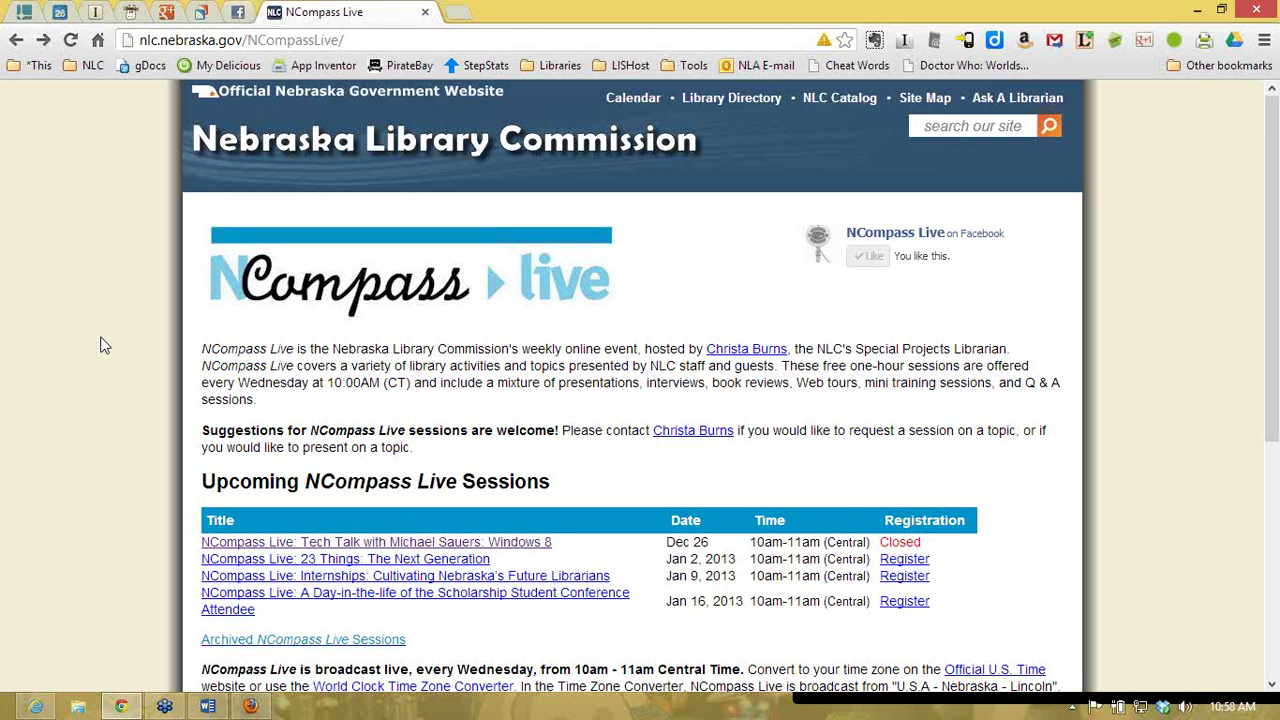
click(930, 240)
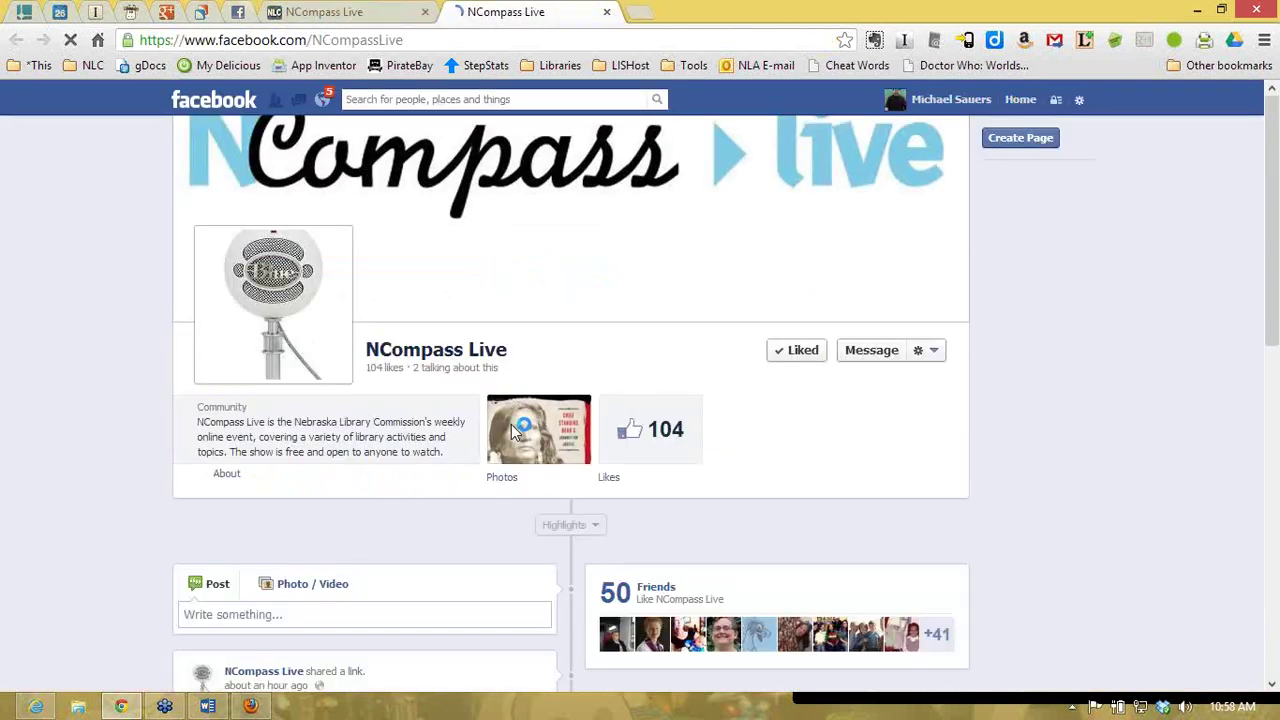